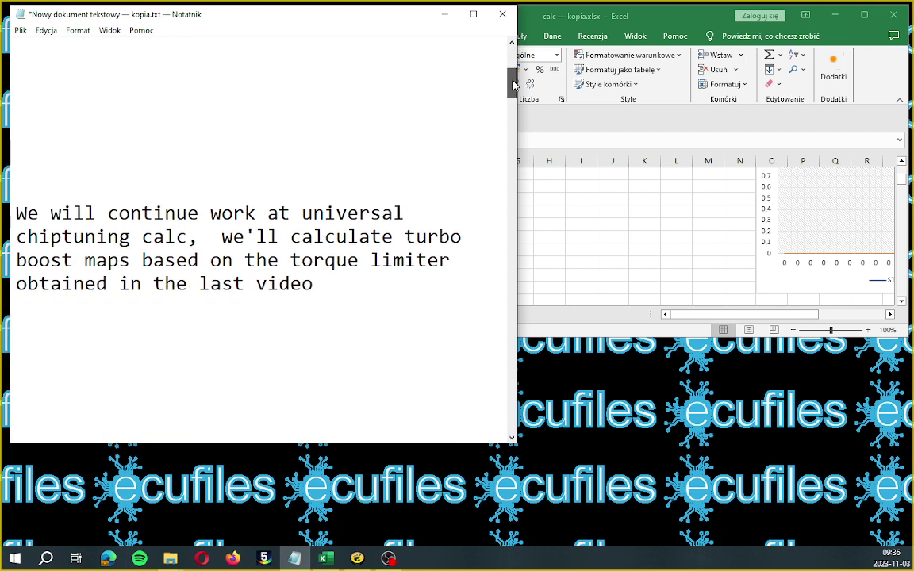
Read through the notes introducing the turbo boost map calculation and the ASZ PD130 example file.
drag(16, 212, 355, 274)
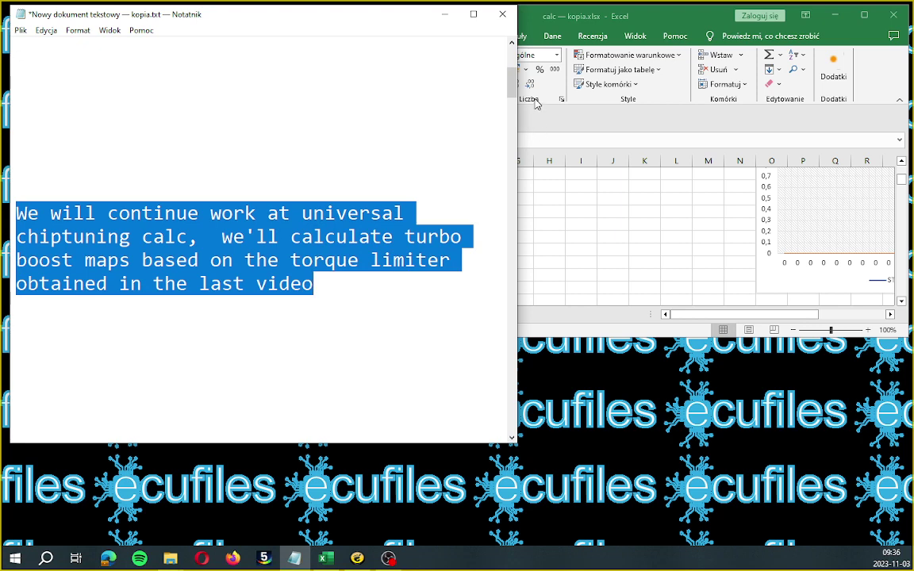
drag(512, 86, 517, 107)
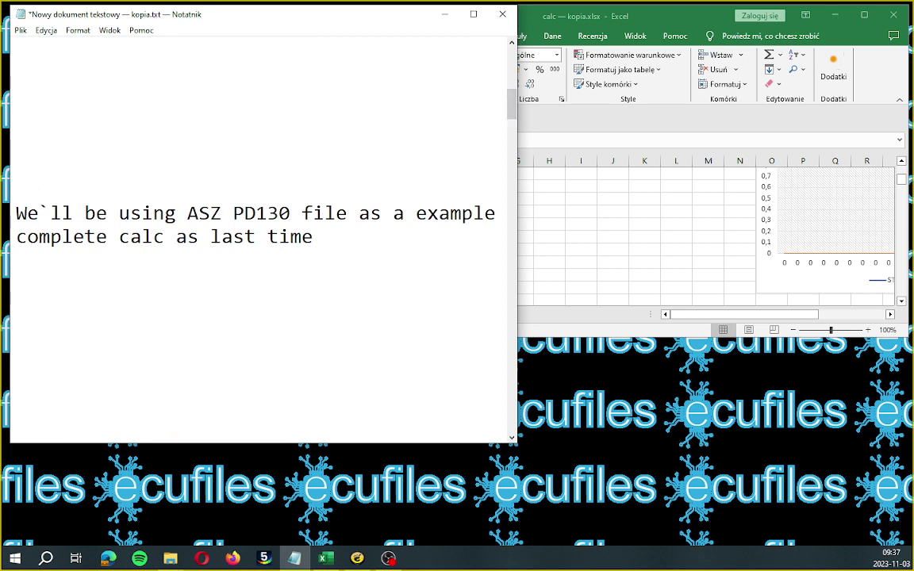
drag(16, 212, 315, 237)
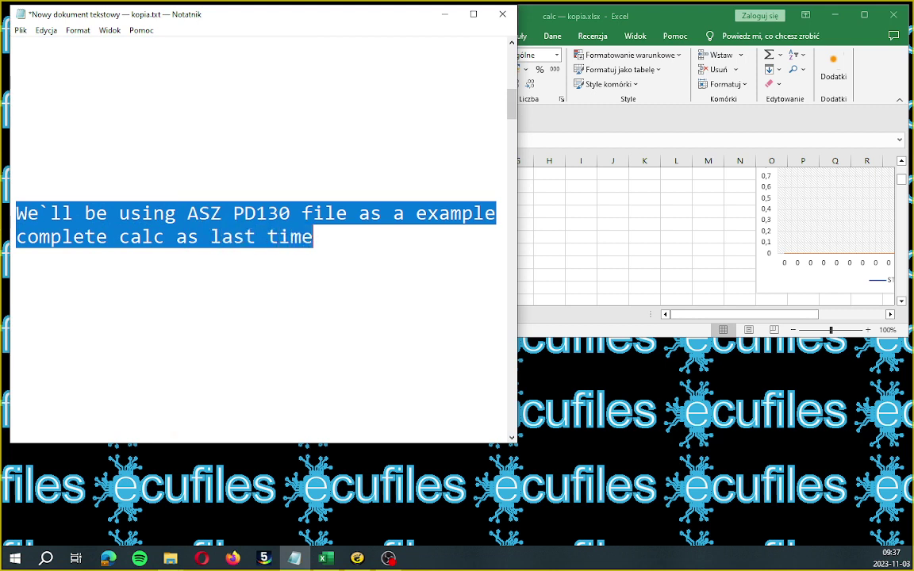
Switch to the calc — kopia.xlsx workbook in Excel, reposition and enlarge its window, and show the start of the torque limiter sheet.
click(670, 19)
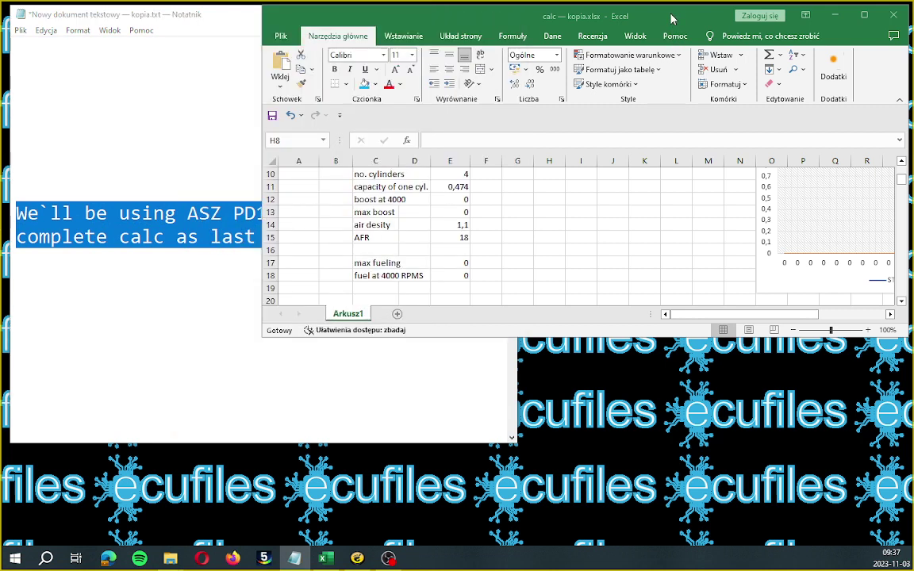
drag(671, 19, 429, 25)
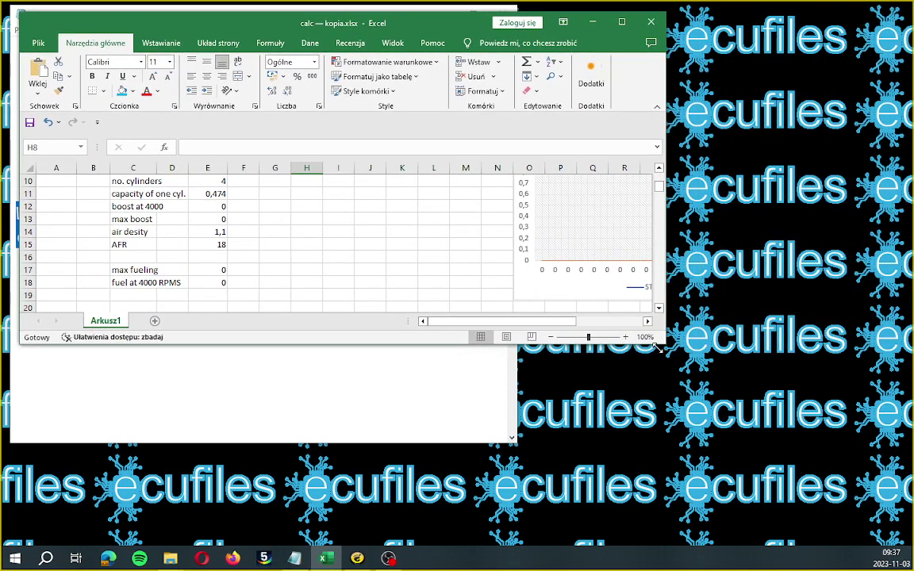
drag(664, 343, 857, 403)
scroll(839, 187, up, 3)
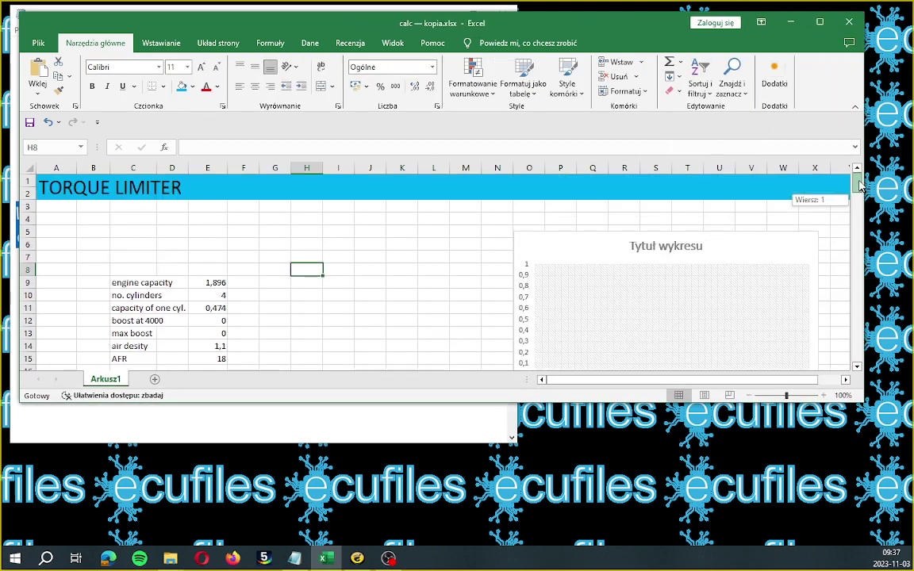
Review the engine capacity and cylinder inputs, and set boost at 4000 to 2450 and max boost to 2500.
click(202, 283)
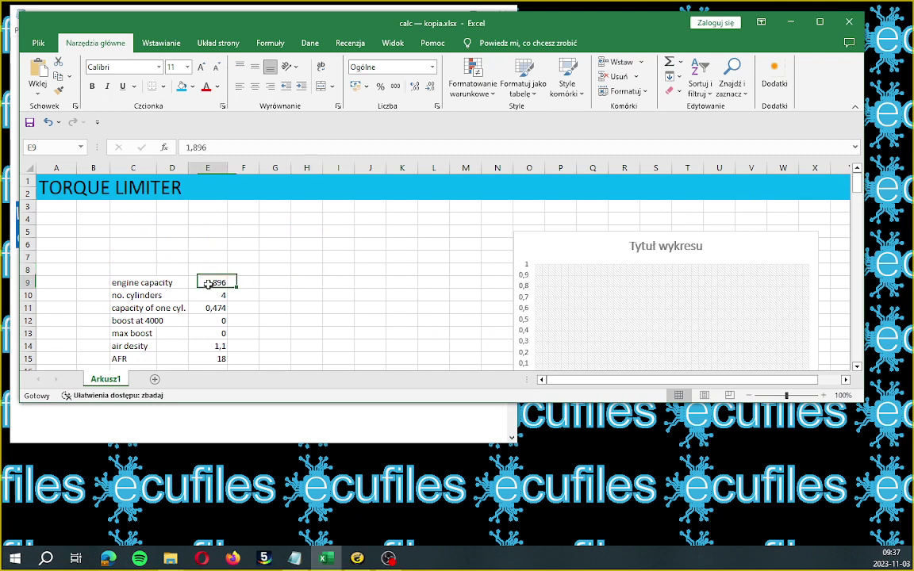
click(217, 296)
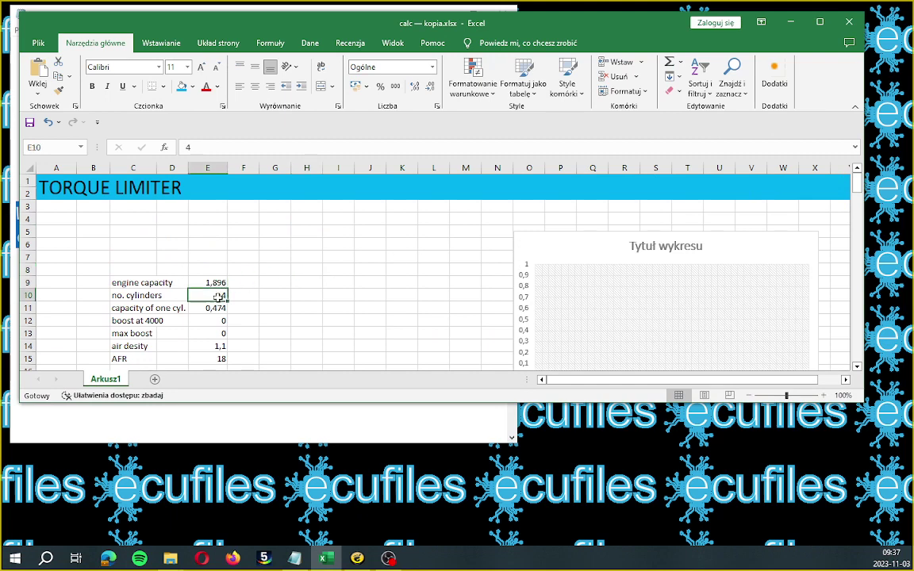
click(217, 310)
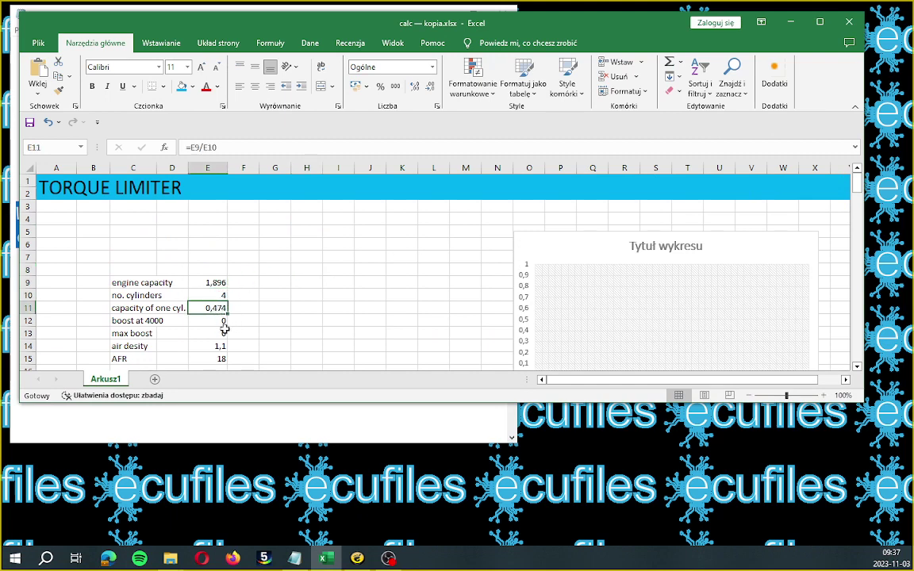
click(216, 321)
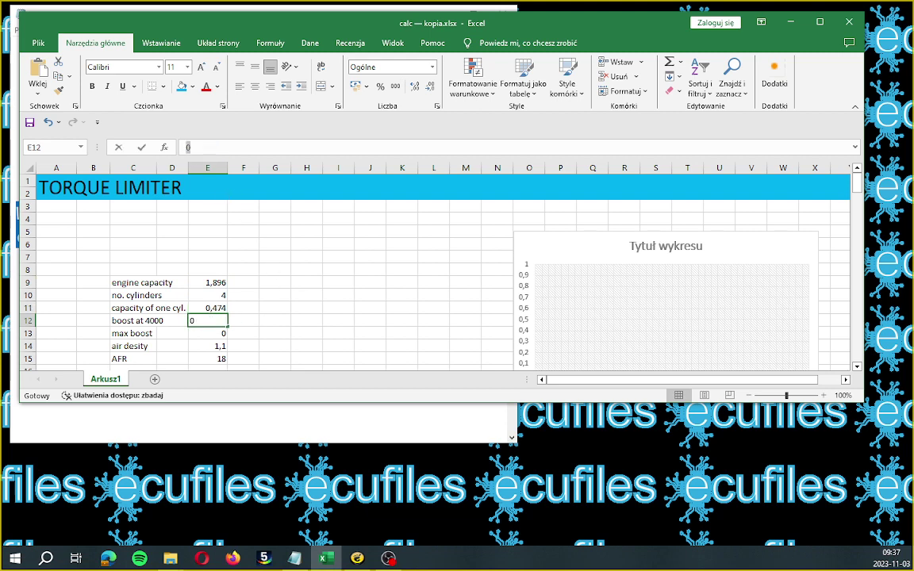
double_click(189, 147)
text(245)
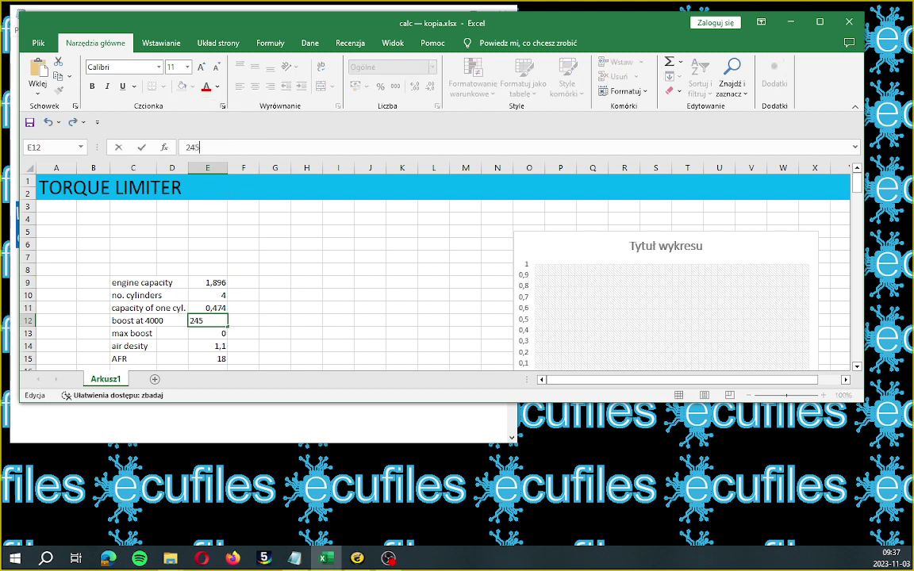
click(222, 334)
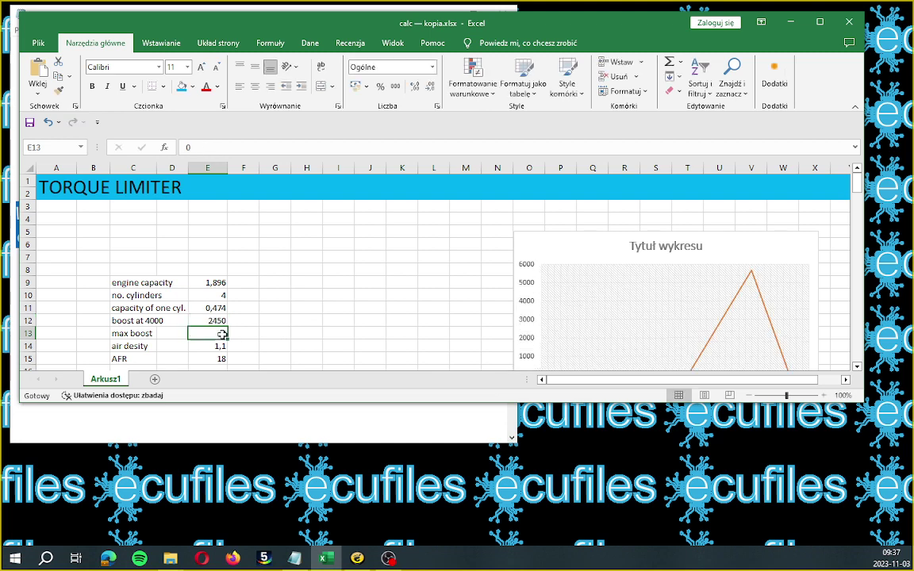
double_click(189, 146)
text(2500)
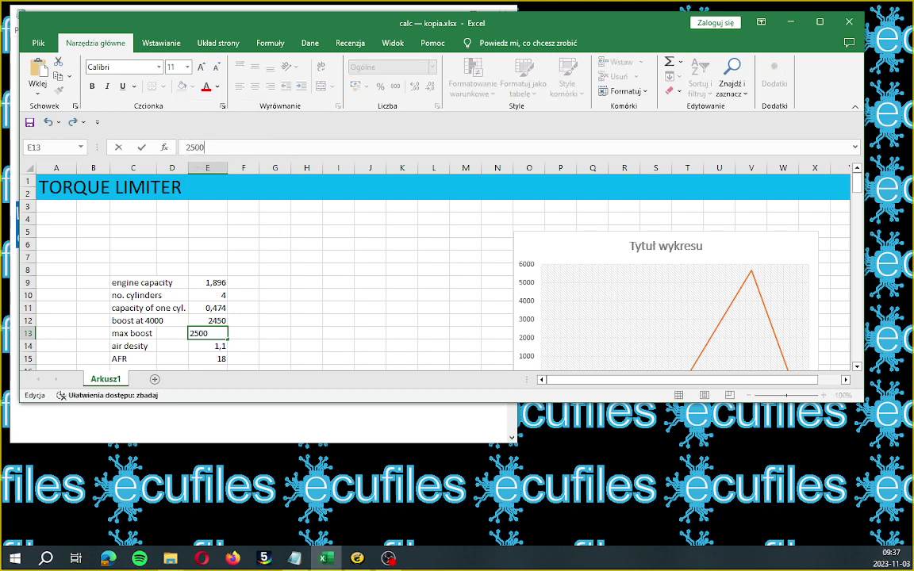
Check the air density input and re-enter 18 as the AFR.
click(211, 346)
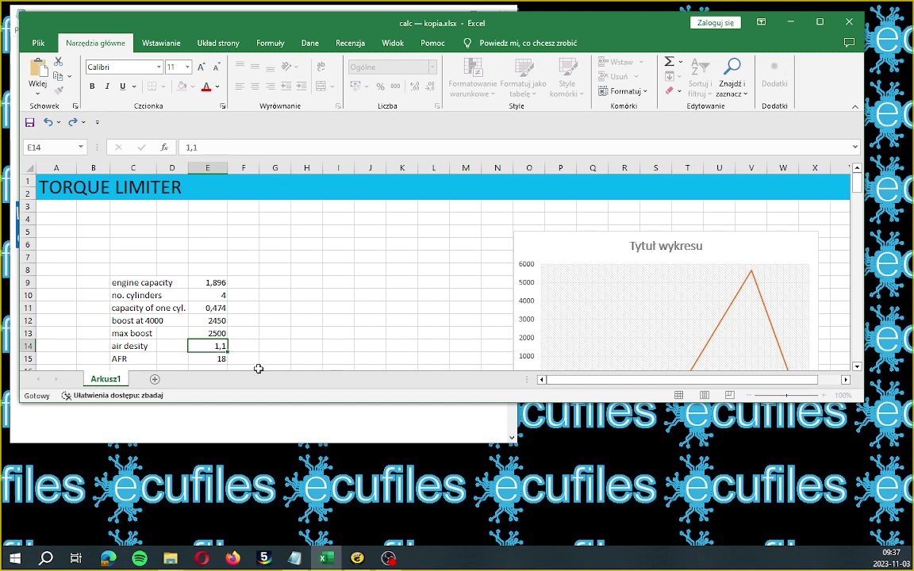
double_click(216, 359)
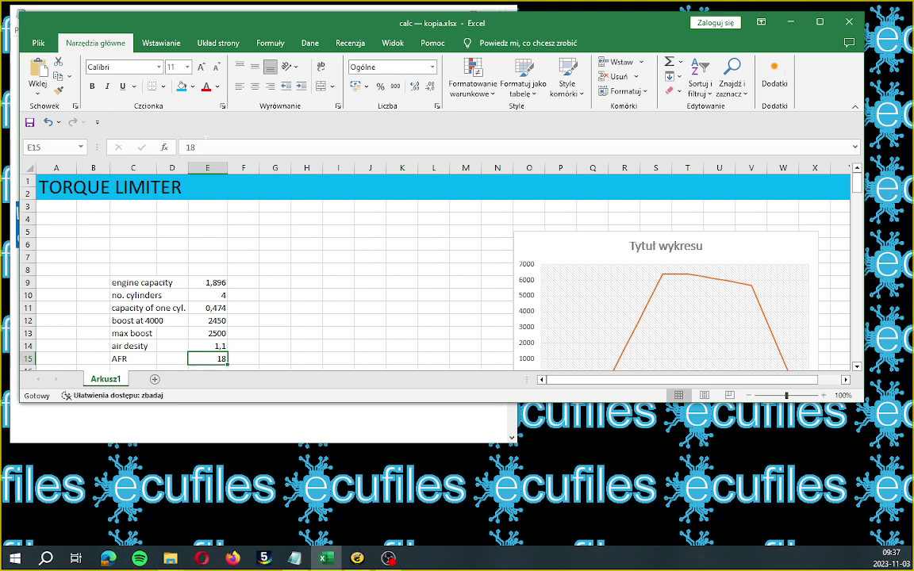
text(1)
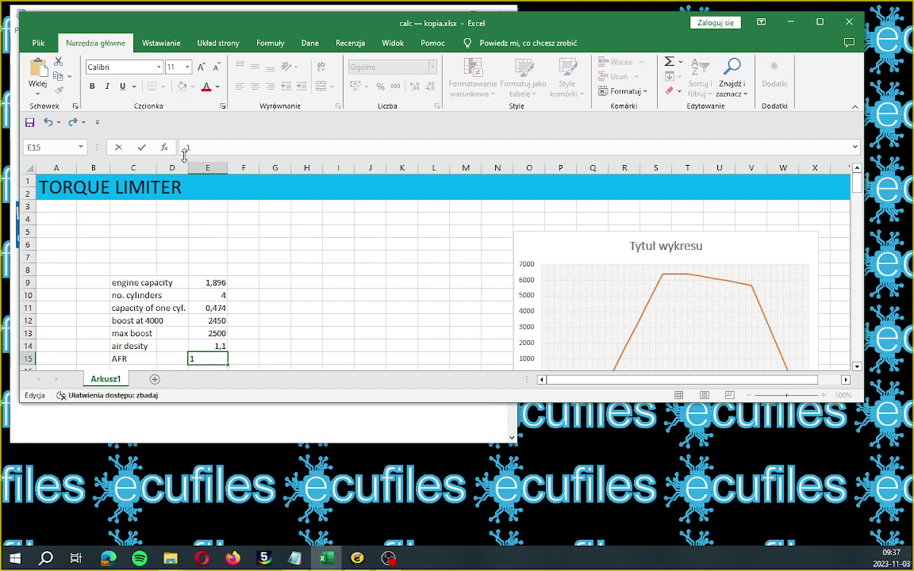
text(8)
click(279, 294)
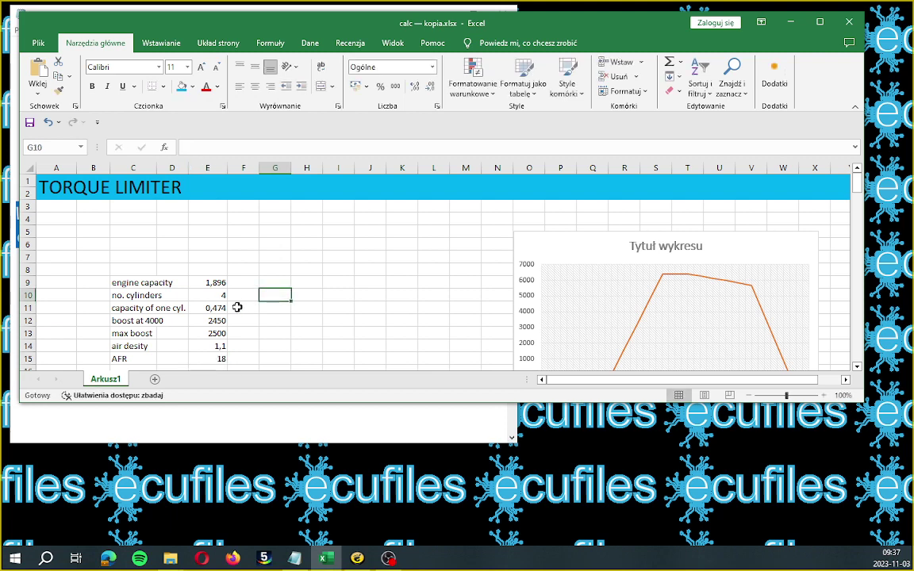
Switch to VAGEDCSuite with ASZ.bin loaded and view the file's firmware information.
scroll(281, 304, down, 3)
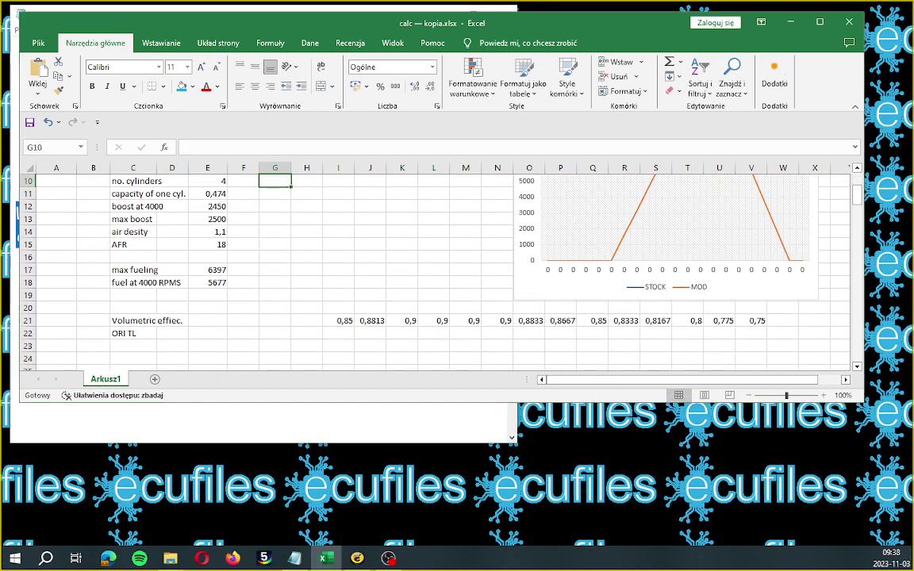
drag(0, 48, 415, 26)
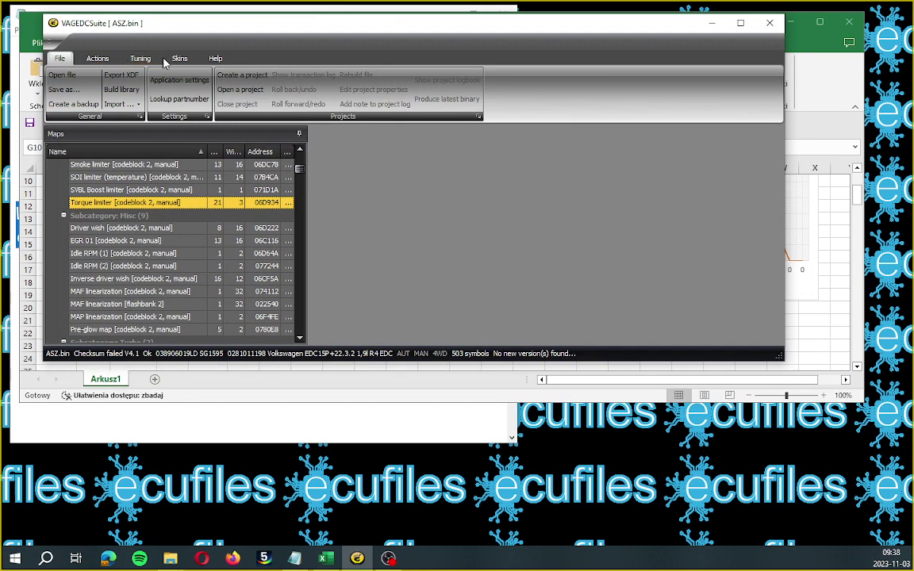
click(98, 60)
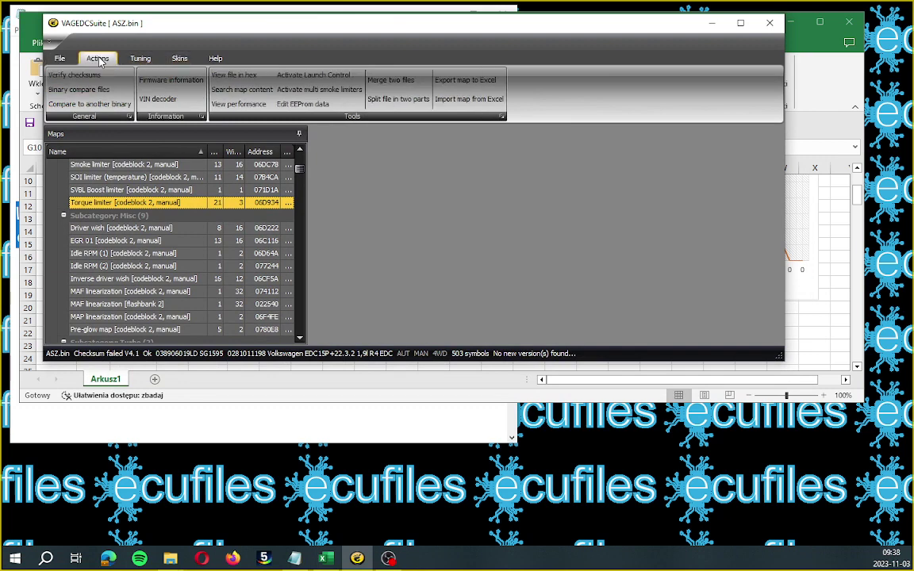
click(169, 80)
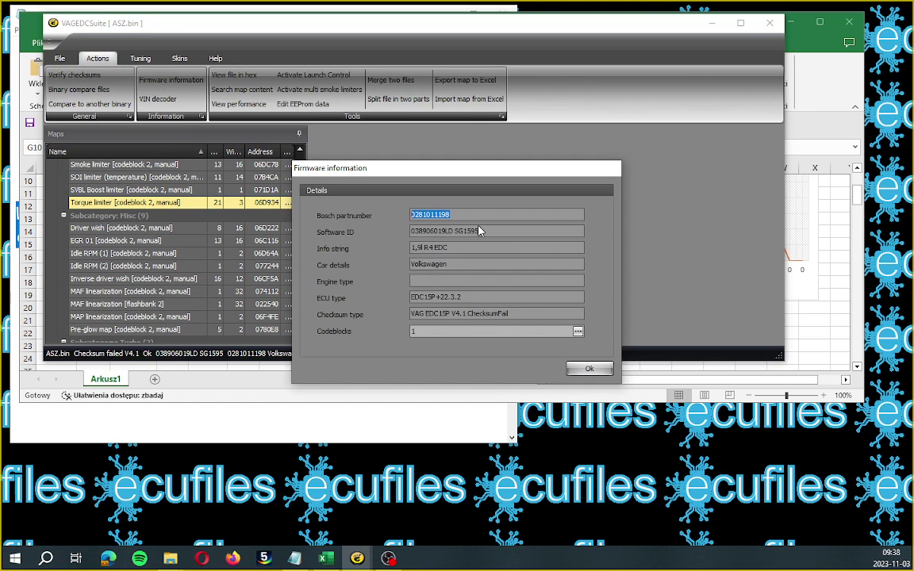
click(591, 369)
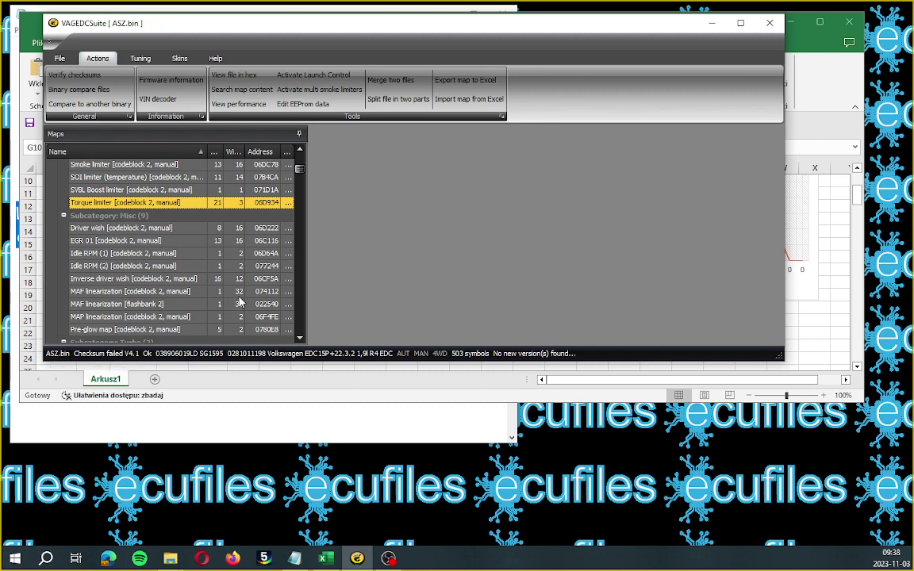
Find the Torque limiter [codeblock 2, manual] map in the maps list and export it to Excel.
scroll(241, 275, down, 4)
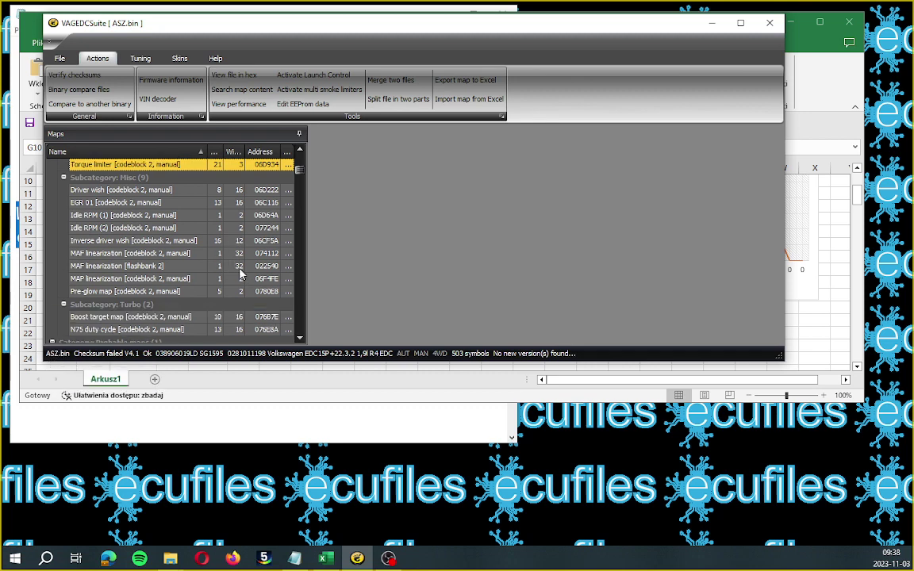
scroll(240, 274, up, 2)
scroll(240, 275, up, 3)
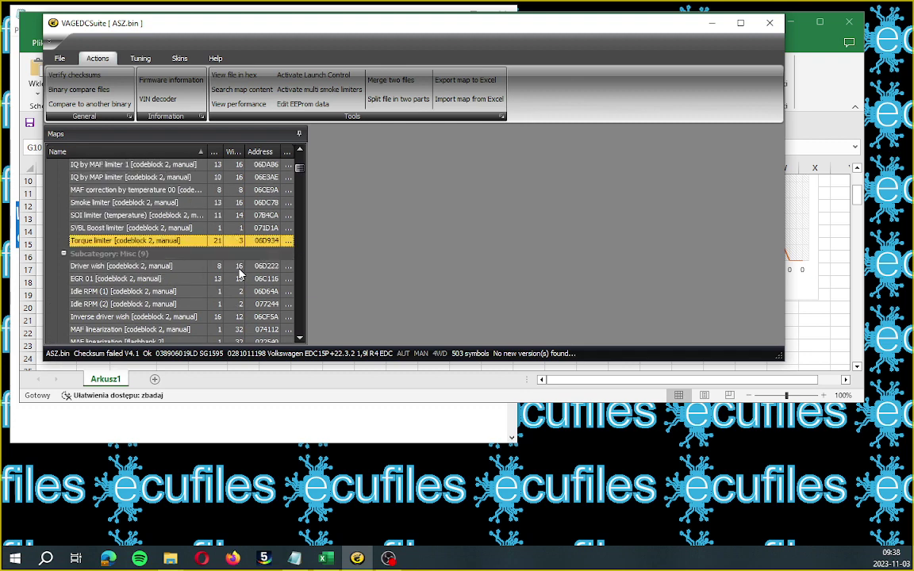
right_click(90, 245)
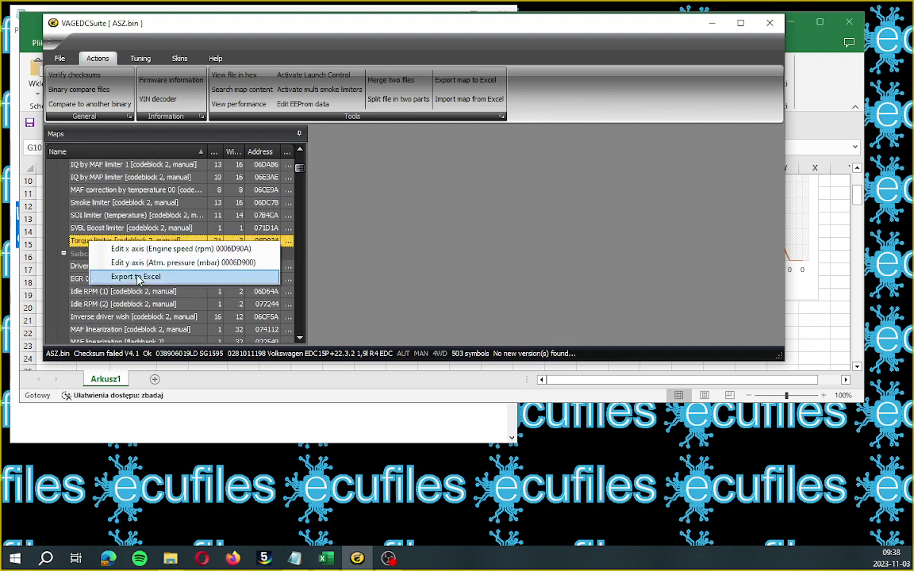
click(137, 278)
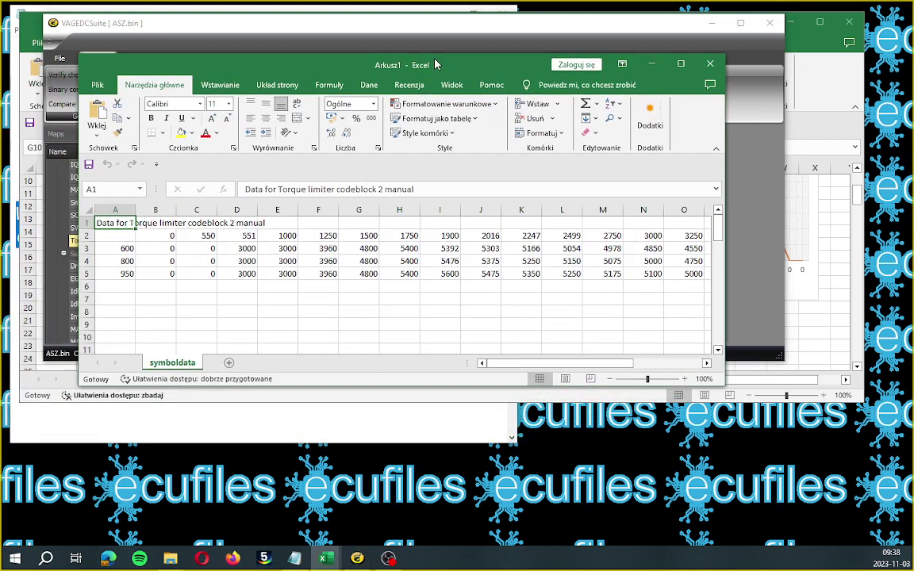
Copy the exported torque limiter table with its axes, cells A2 to V5.
drag(104, 240, 649, 267)
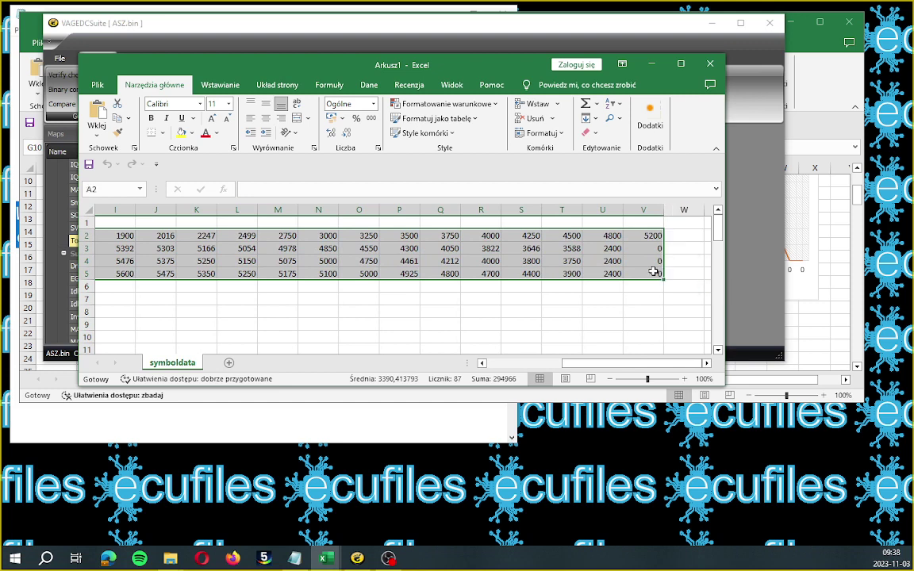
right_click(531, 262)
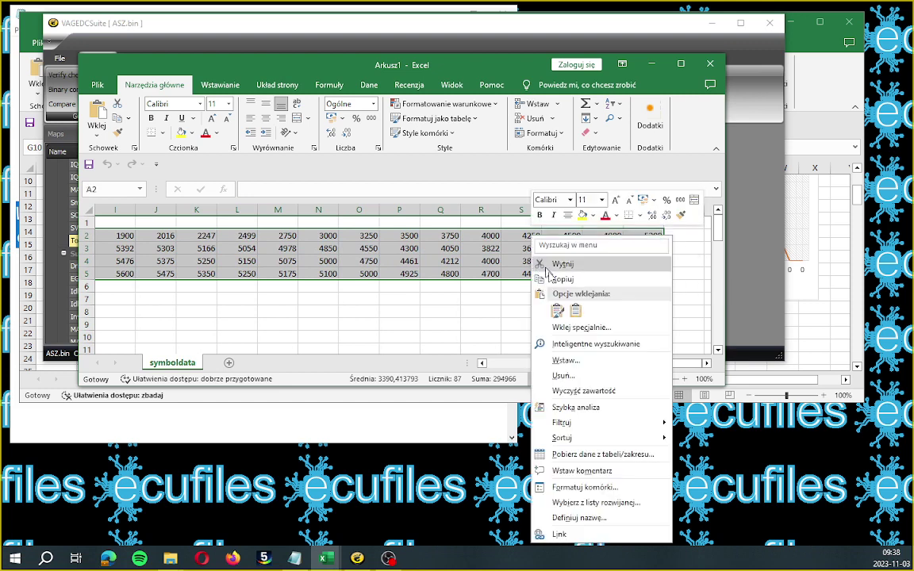
click(563, 279)
scroll(476, 270, left, 5)
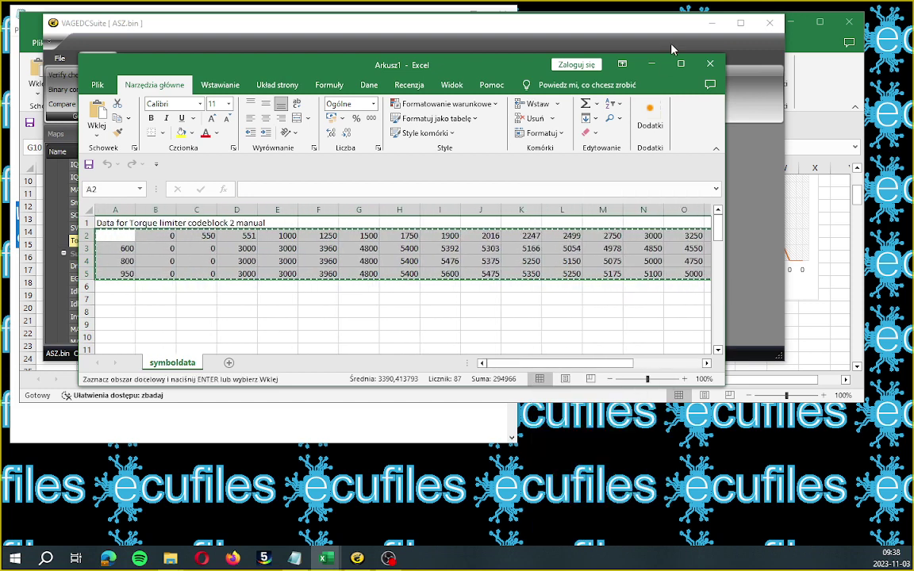
Return to the calc — kopia.xlsx workbook, paste the torque limiter table at C23 below ORI TL, and view the stock and modified curves.
click(655, 62)
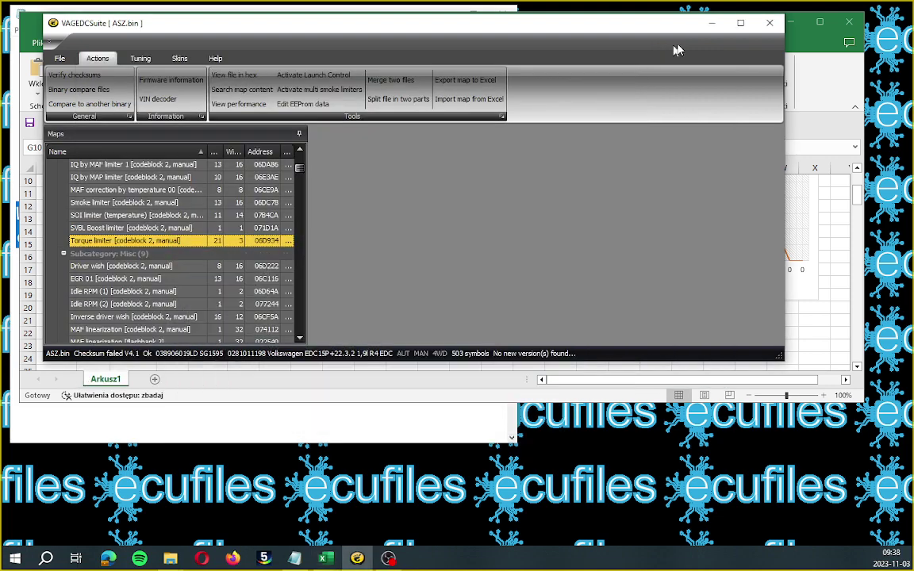
click(714, 25)
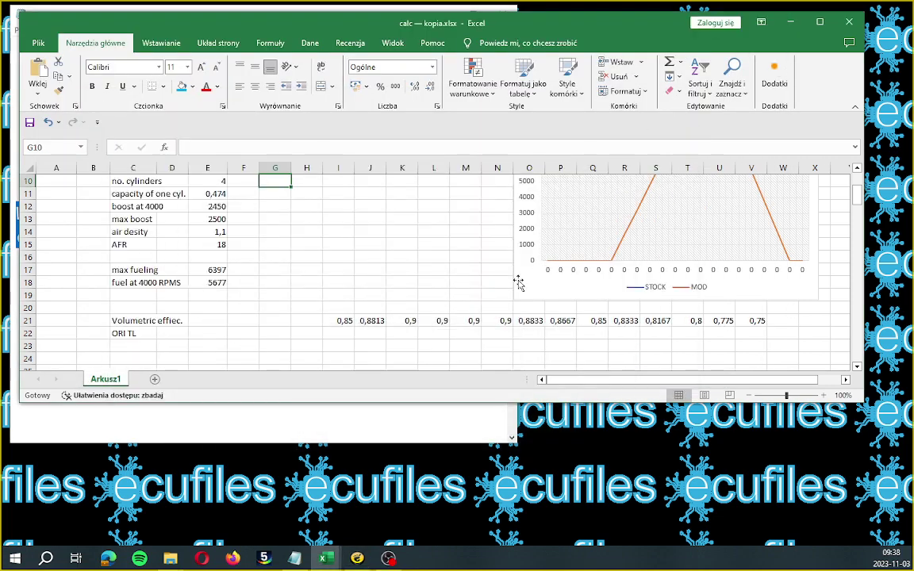
scroll(378, 286, down, 1)
click(133, 309)
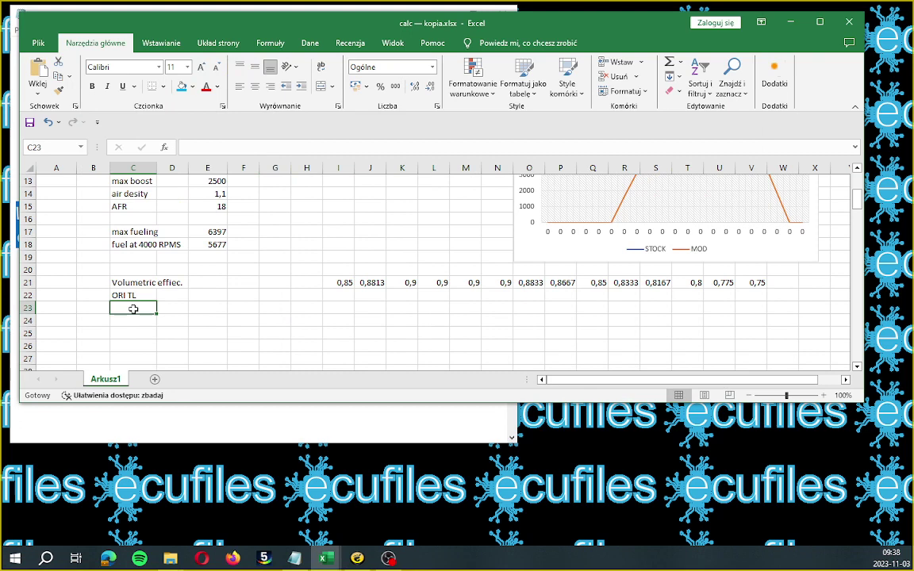
right_click(133, 309)
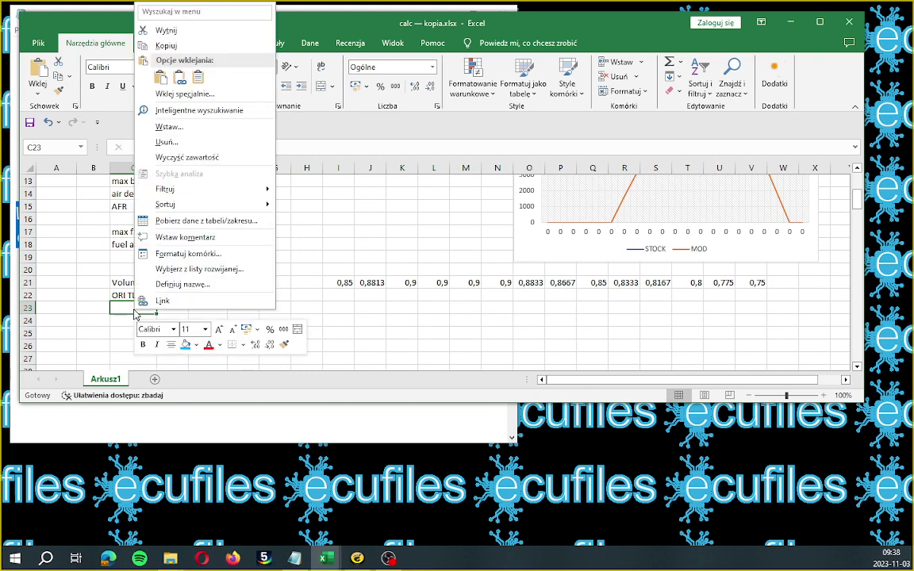
click(160, 79)
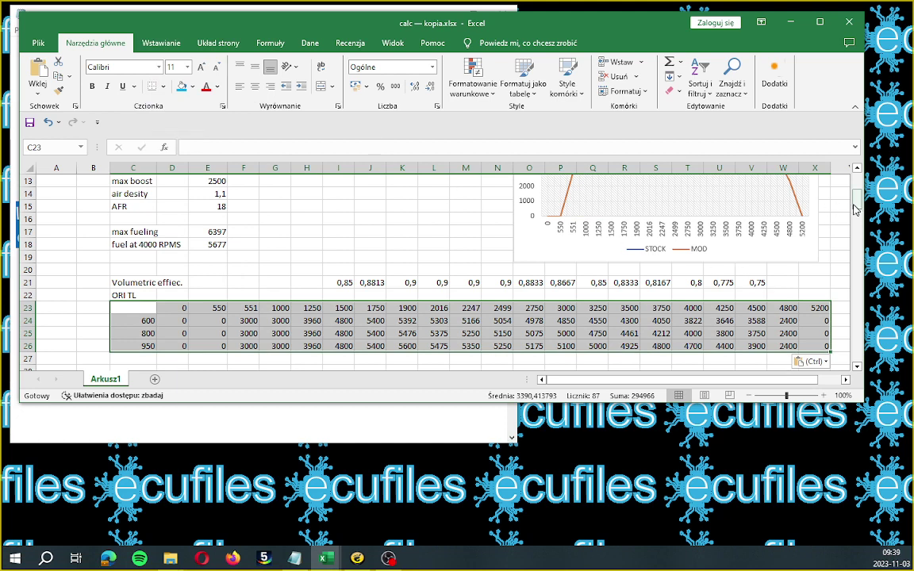
drag(857, 192, 857, 193)
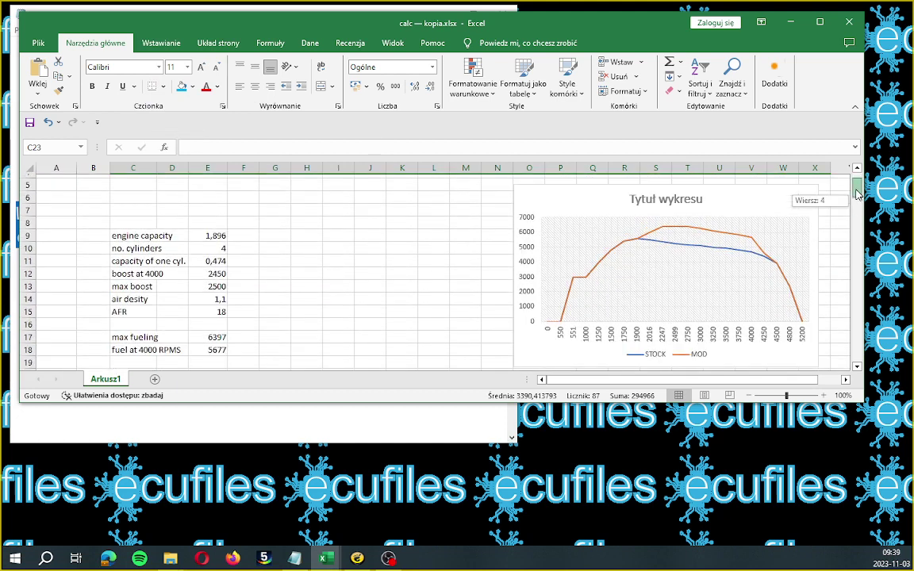
Review the calculator's chart, the PROJECT MOD TL and COPY THIS torque limiter tables, and the start of the BOOST section.
drag(857, 192, 857, 191)
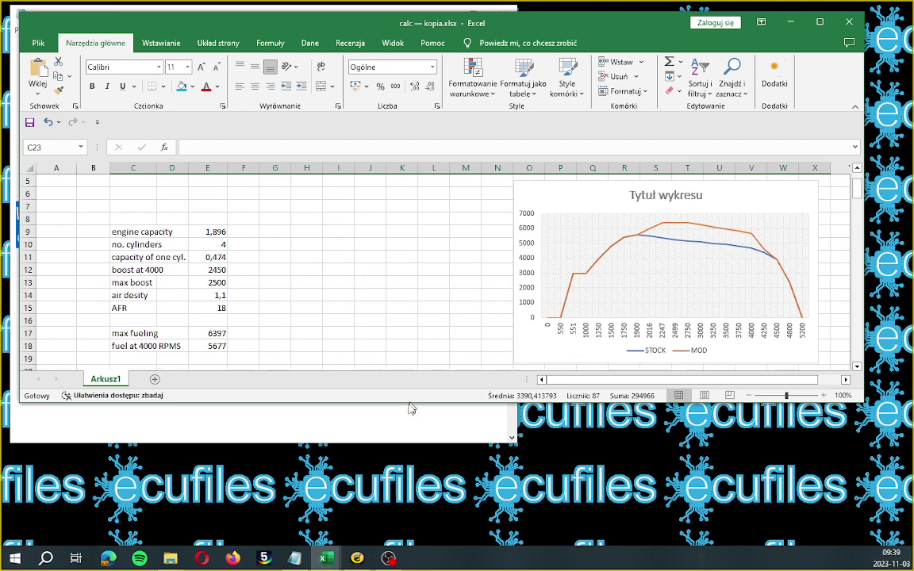
click(410, 409)
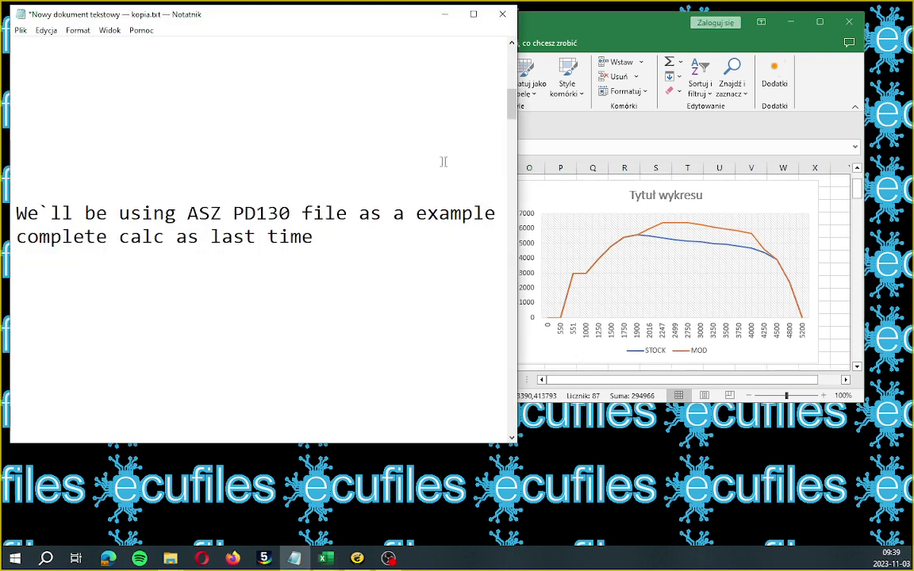
click(583, 226)
scroll(582, 226, down, 3)
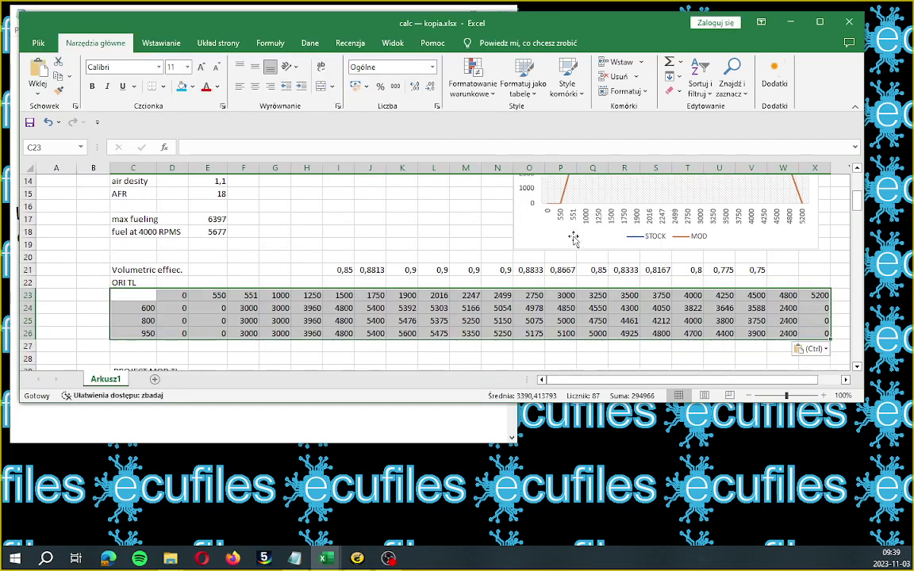
scroll(573, 238, down, 4)
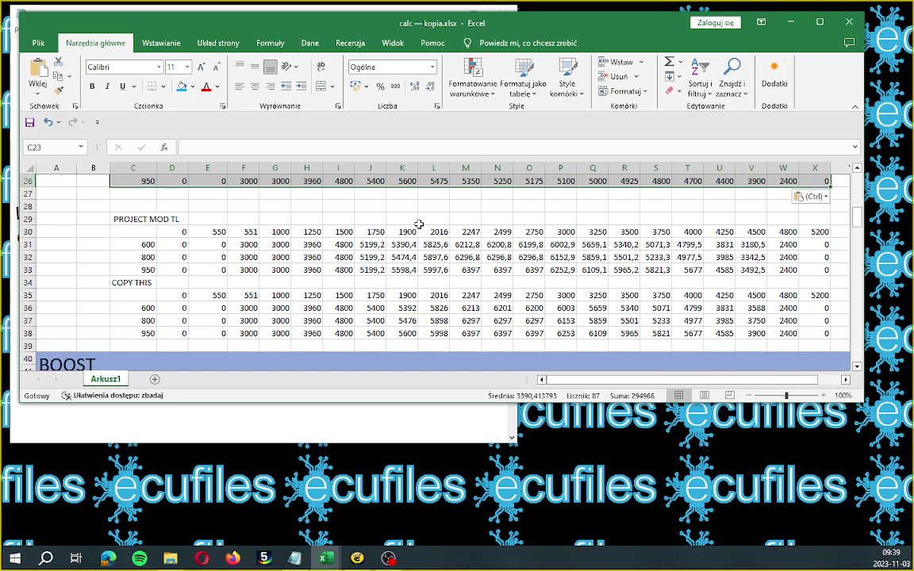
scroll(418, 227, down, 2)
scroll(418, 227, down, 1)
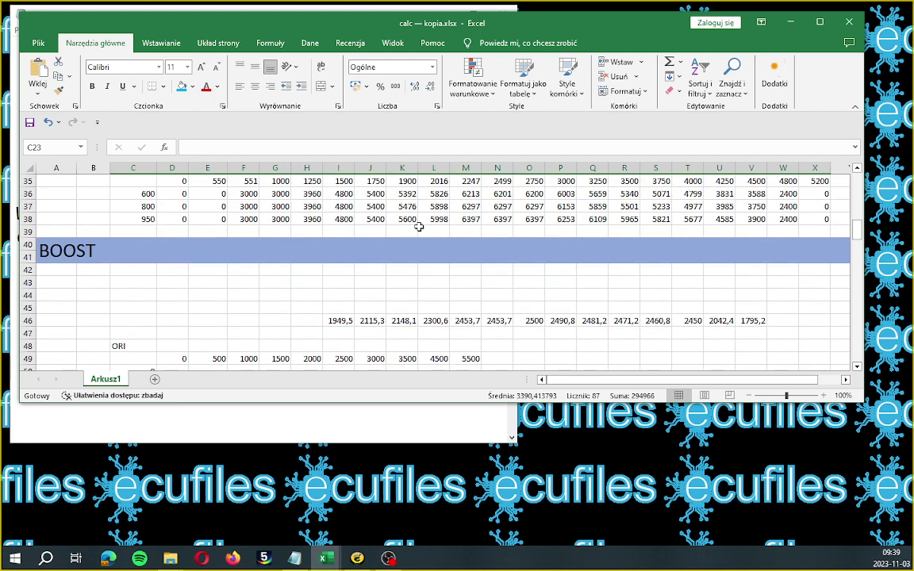
scroll(418, 227, up, 2)
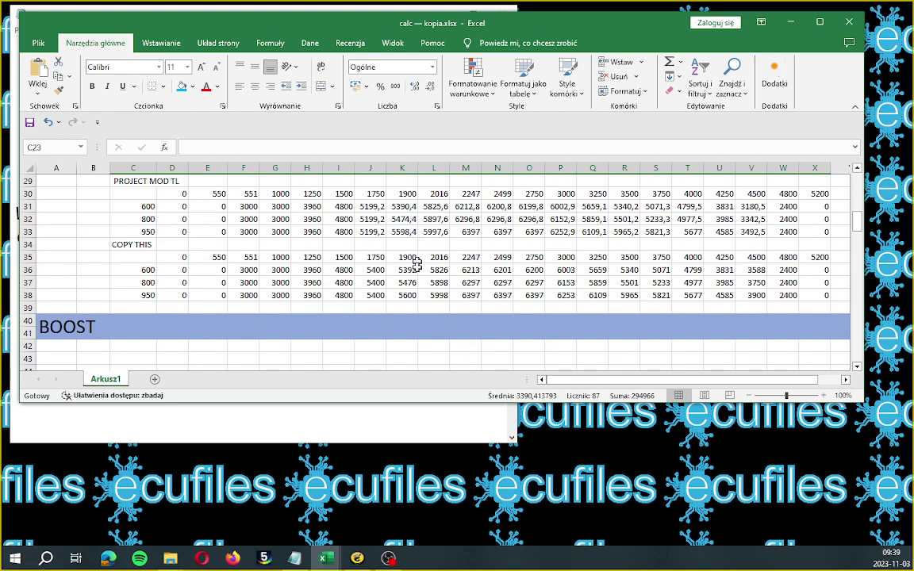
Switch to the Notepad notes and highlight the instruction about calculating turbo pressure for each torque limiter revs column.
click(11, 132)
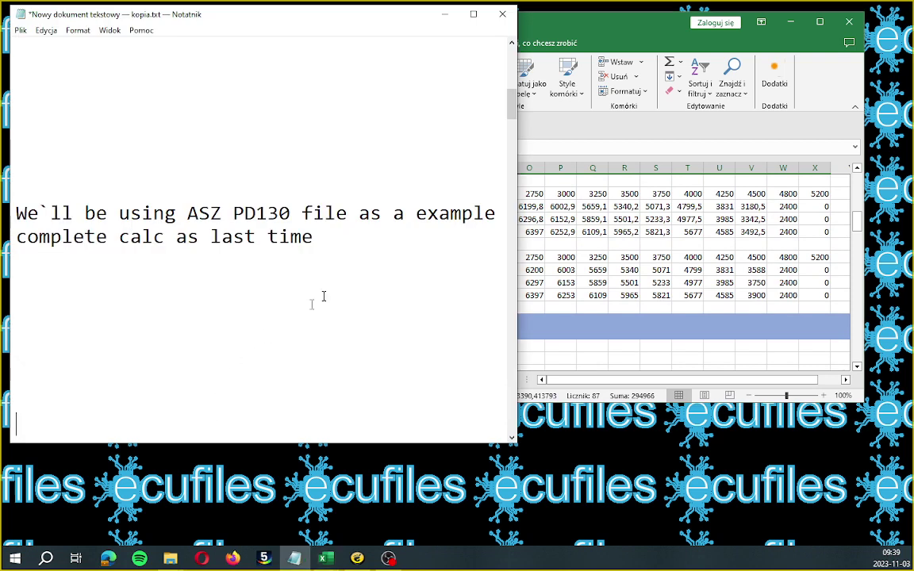
scroll(511, 141, down, 3)
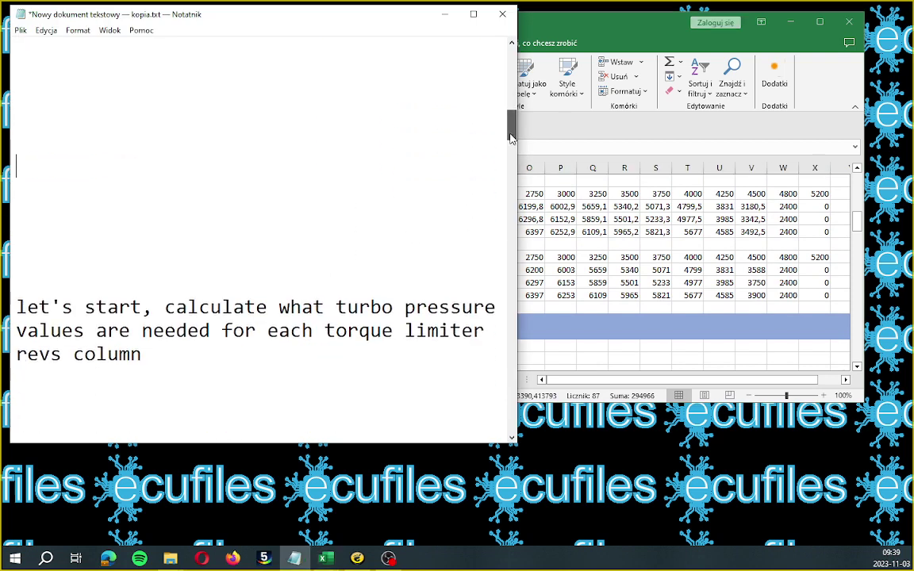
scroll(512, 141, down, 1)
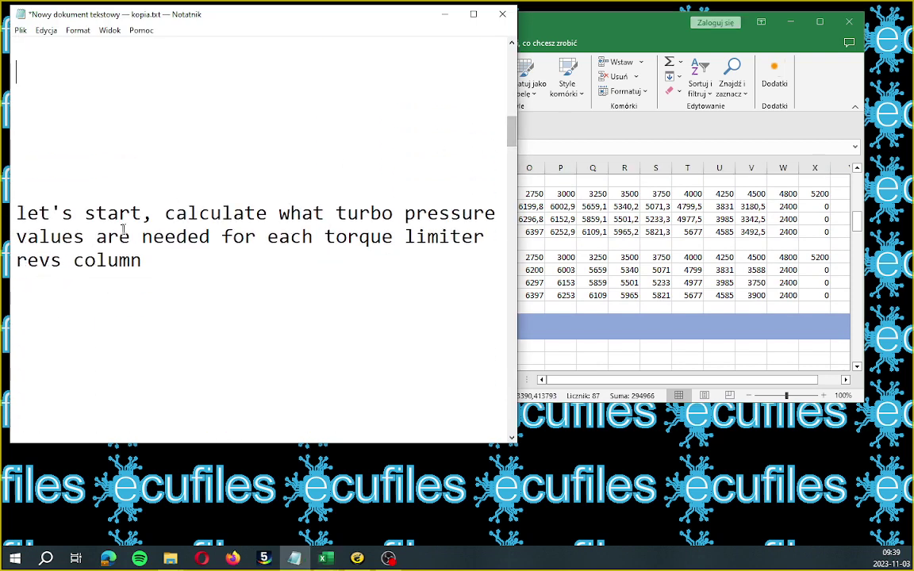
drag(17, 213, 161, 260)
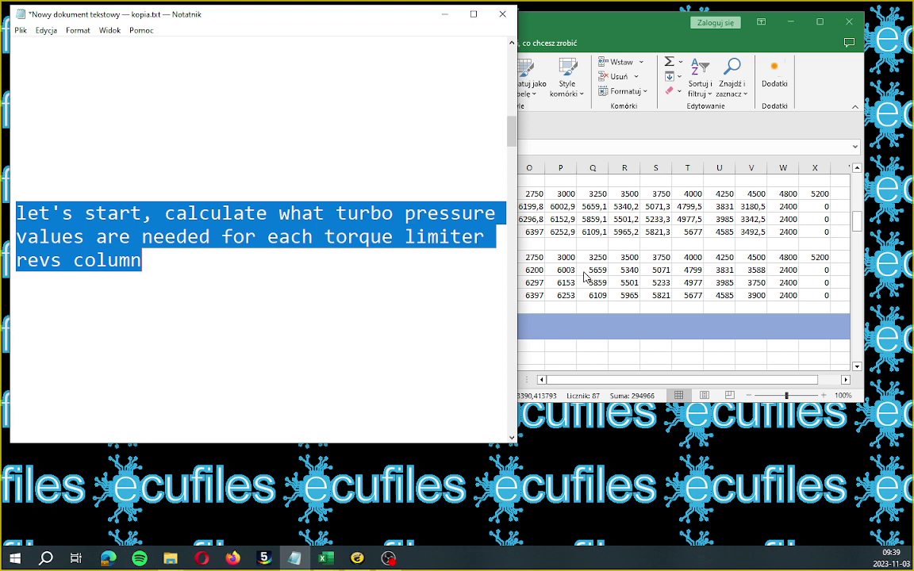
Return to the calc — kopia.xlsx workbook and clear the existing boost values in I46:V46 of the BOOST section.
key(alt+Tab)
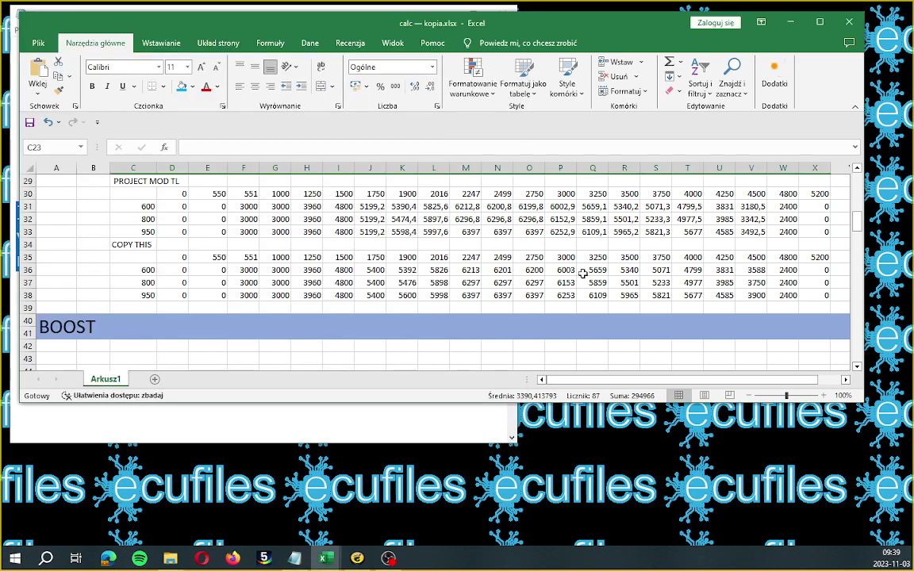
scroll(583, 273, down, 1)
drag(333, 358, 750, 359)
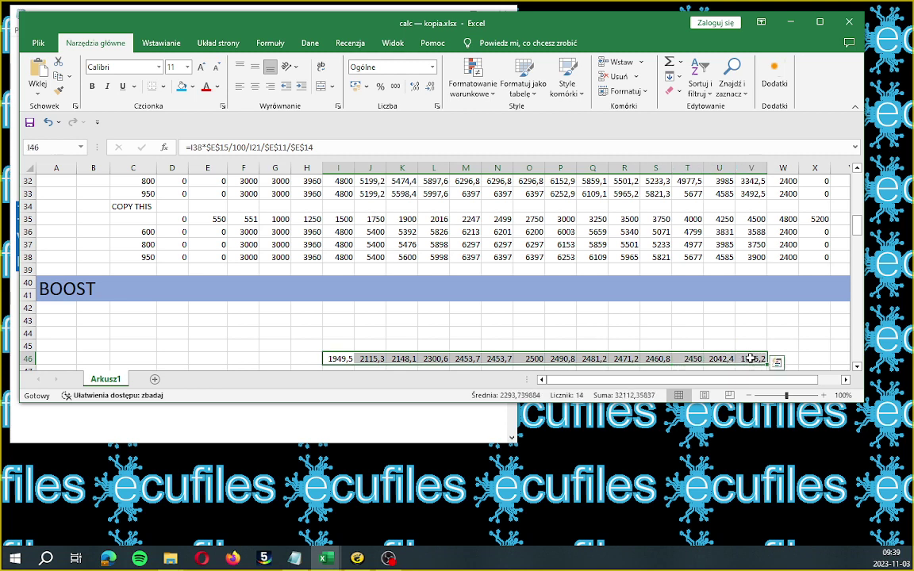
key(Delete)
Enter the formula =I38*E15 in cell I46 to multiply the 1500 rpm fueling value by the AFR.
click(337, 360)
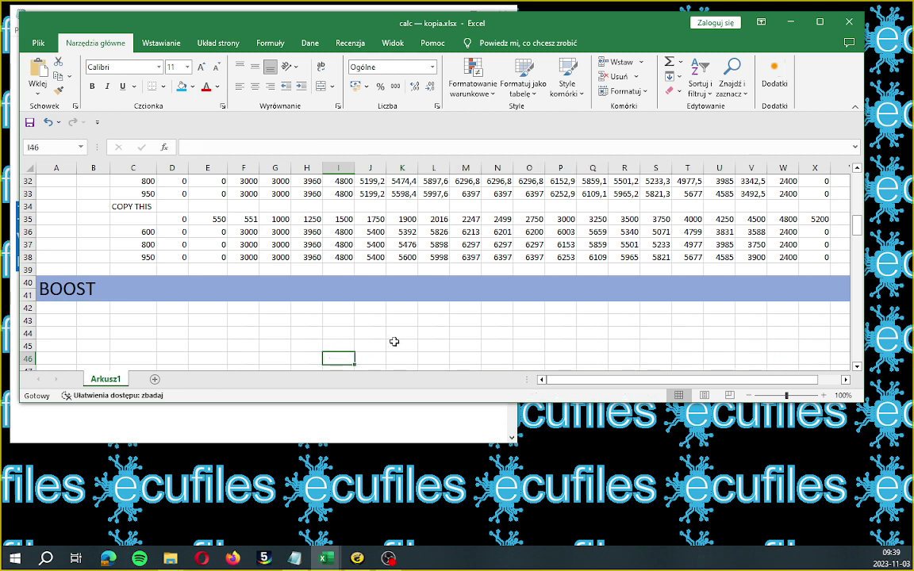
text(+)
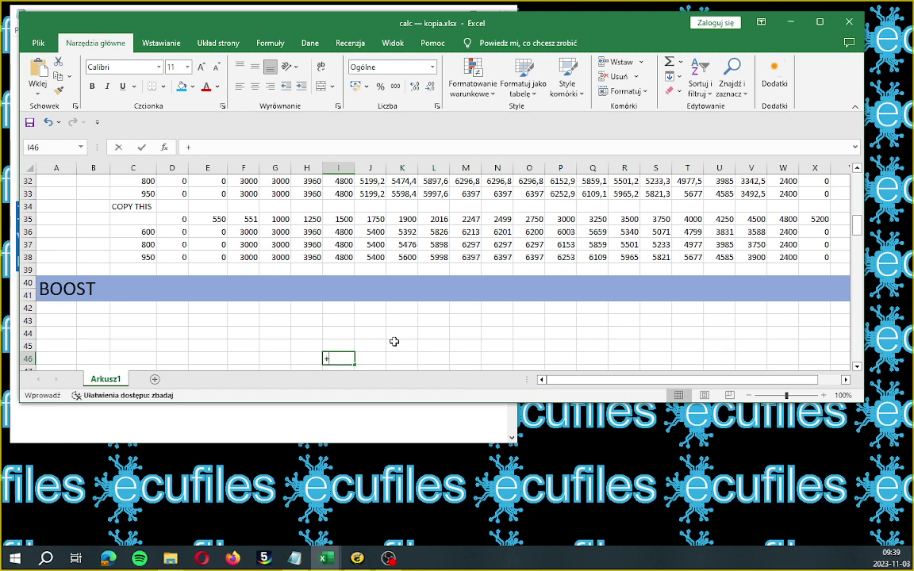
key(BackSpace)
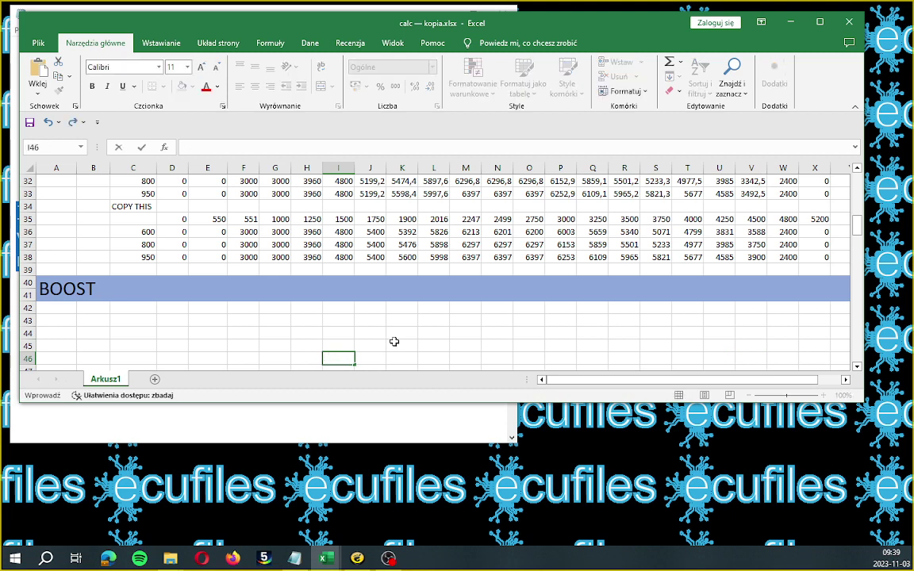
text(=)
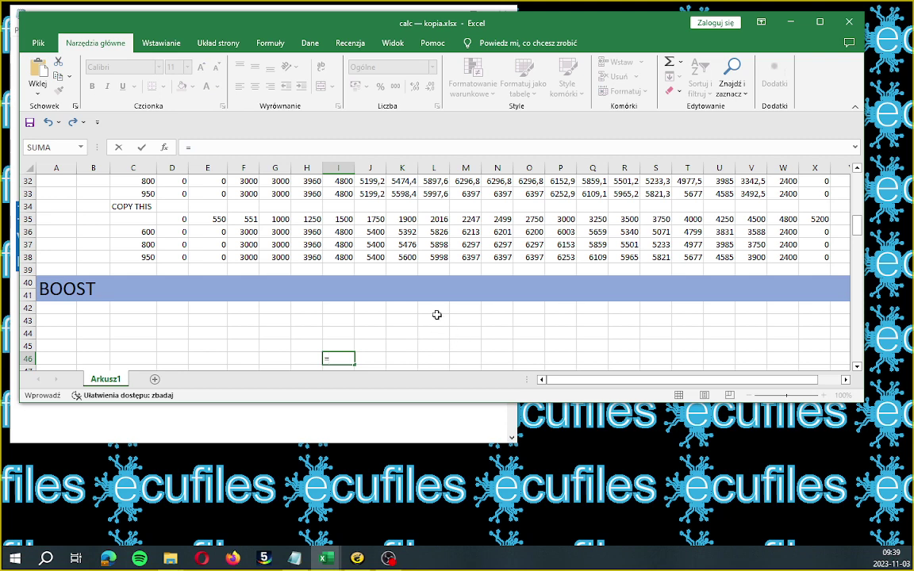
click(343, 257)
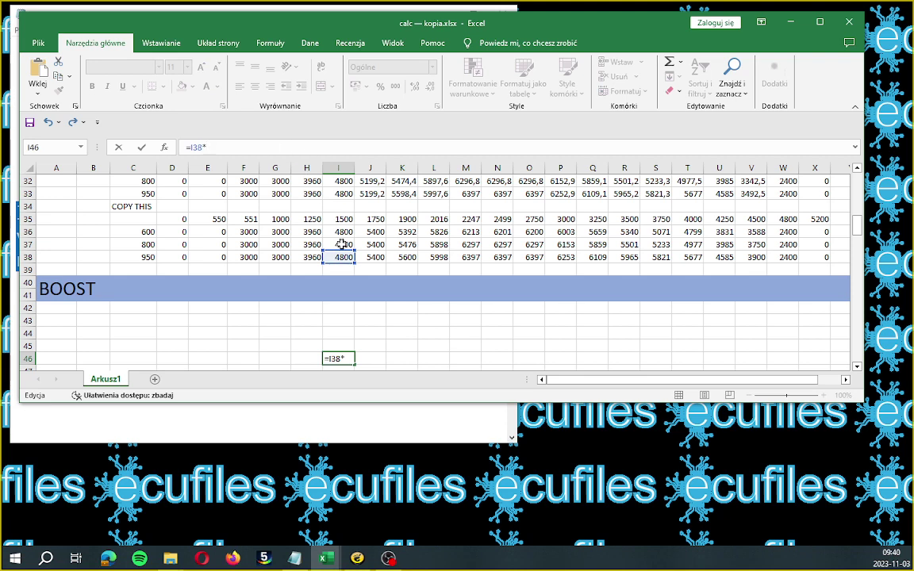
scroll(338, 261, up, 2)
scroll(280, 249, up, 6)
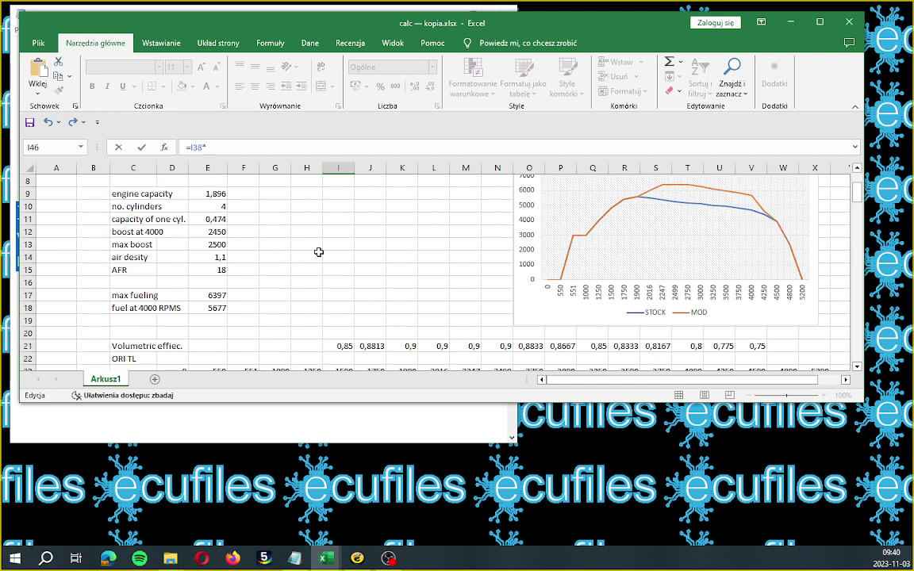
click(215, 271)
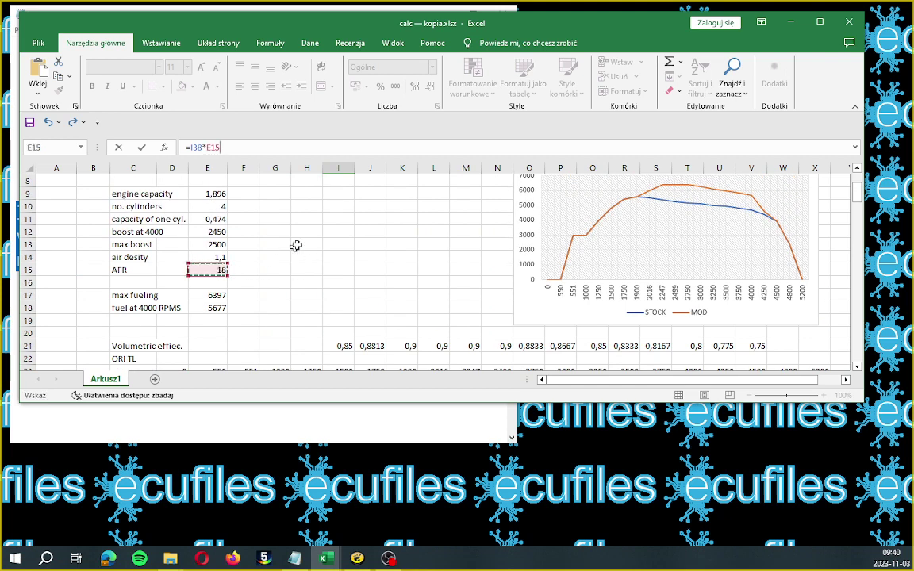
scroll(353, 256, down, 1)
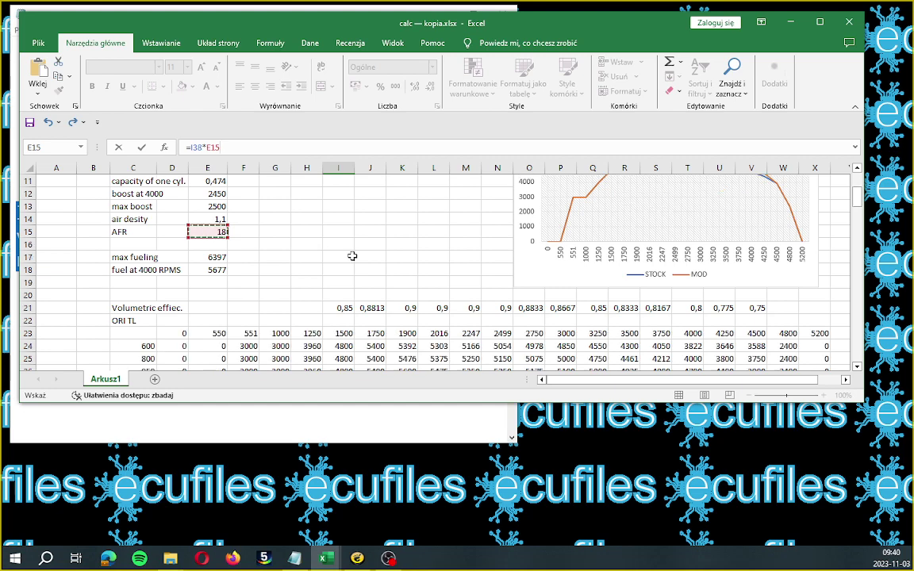
scroll(352, 256, down, 6)
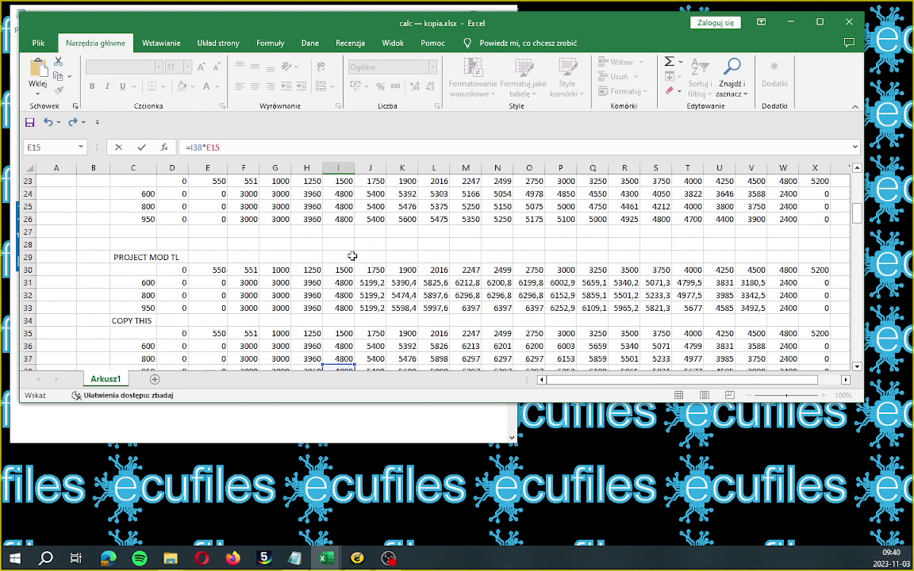
scroll(352, 257, down, 2)
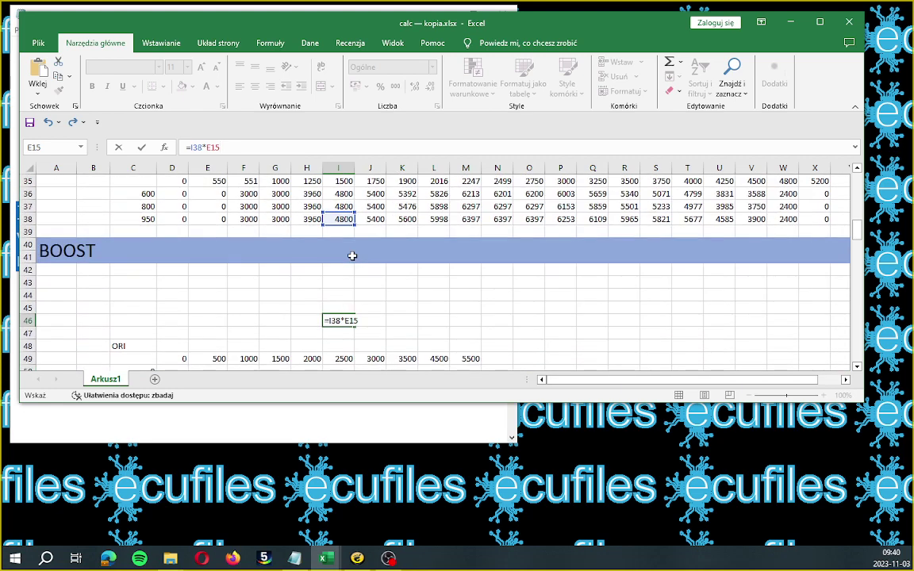
key(Tab)
Extend the formula in I46 with a division by 100, making it =I38*E15/100.
click(340, 322)
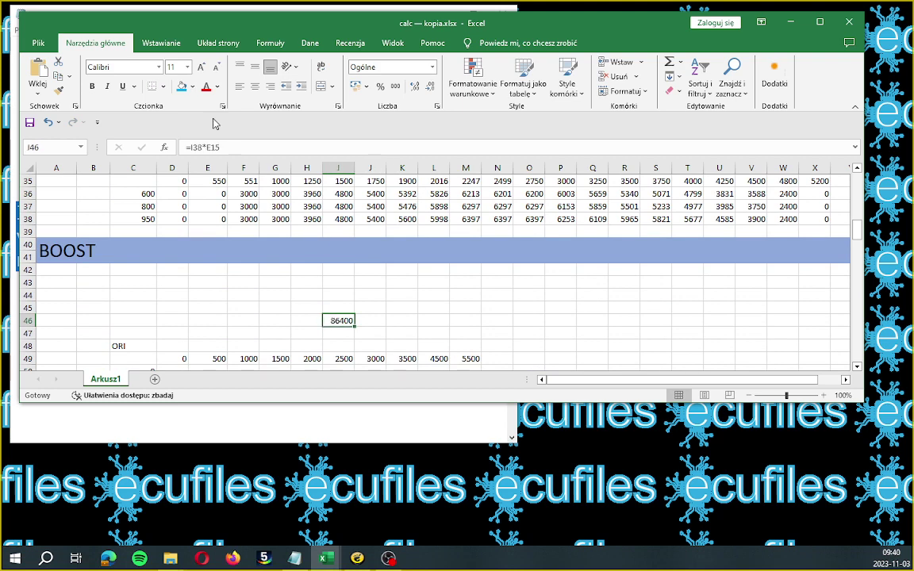
click(226, 147)
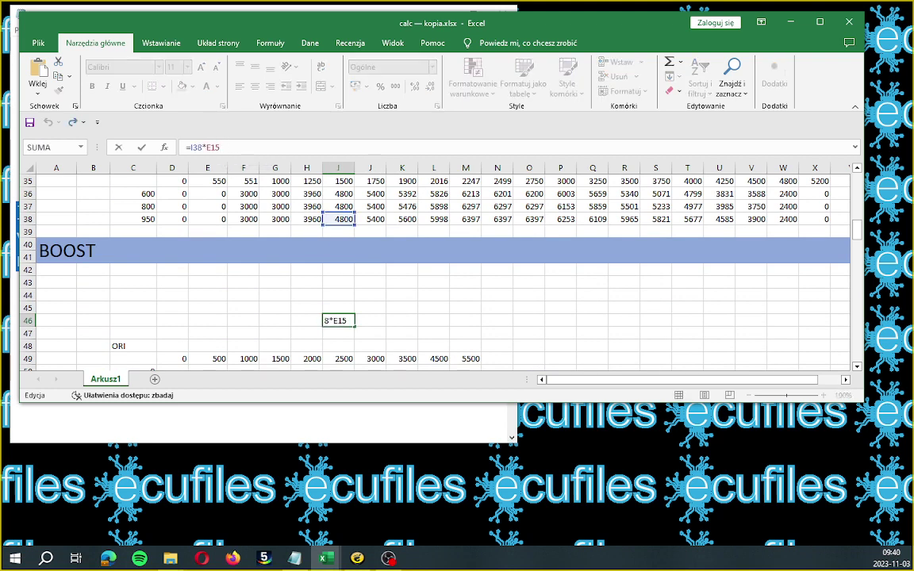
text(/100)
key(Tab)
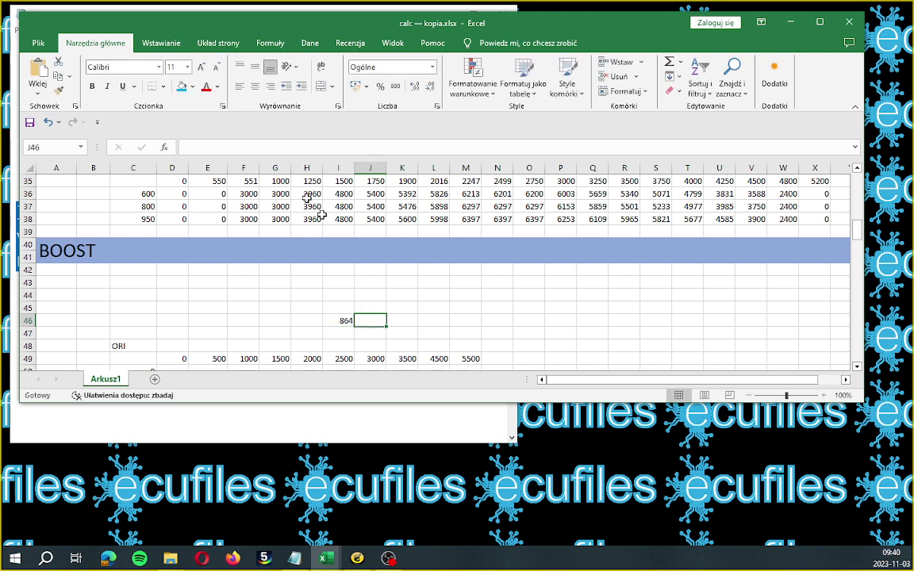
click(346, 319)
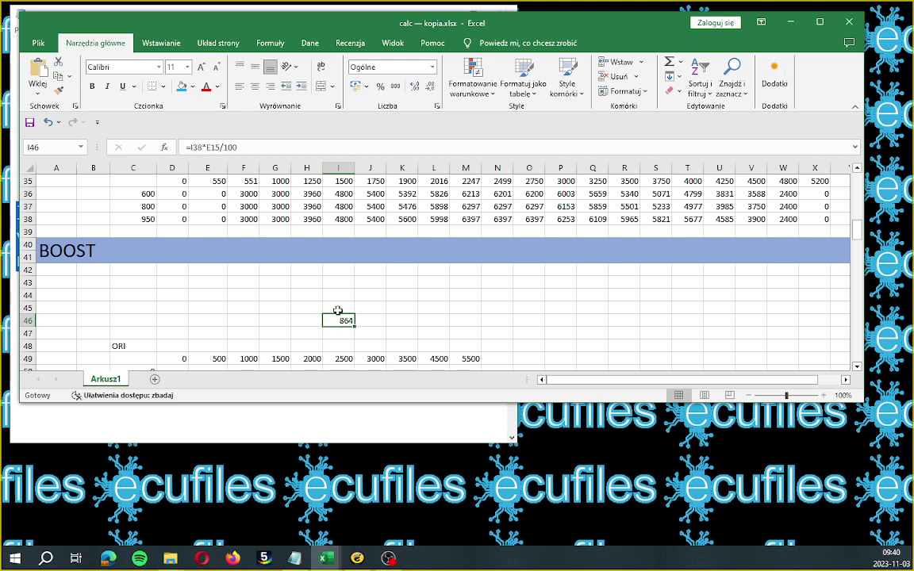
Label the calculated air mass by entering MAF in cell H46.
click(309, 323)
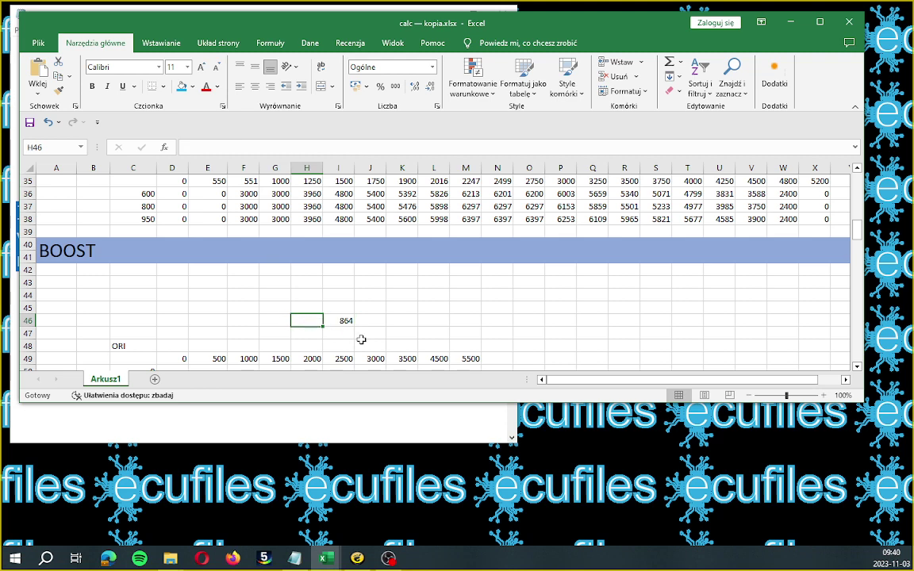
text(MAF)
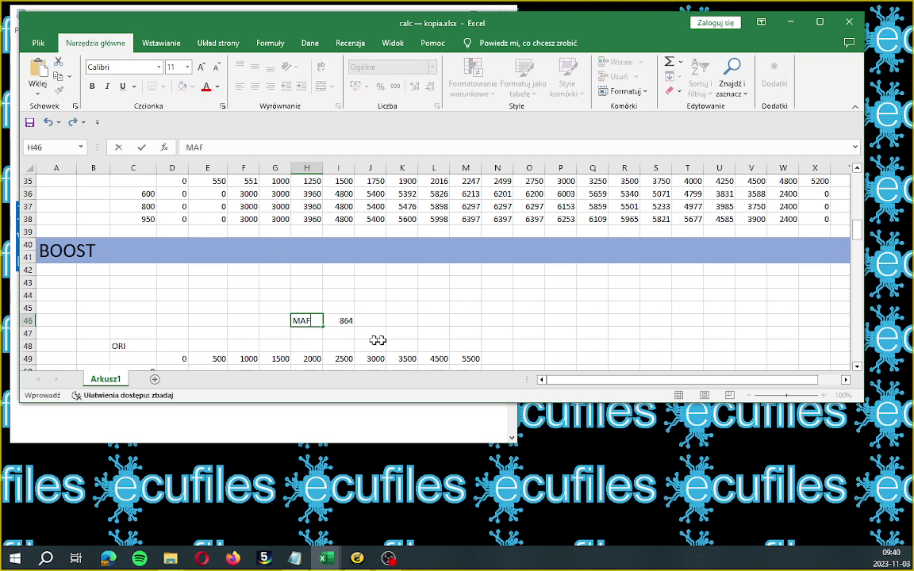
click(347, 321)
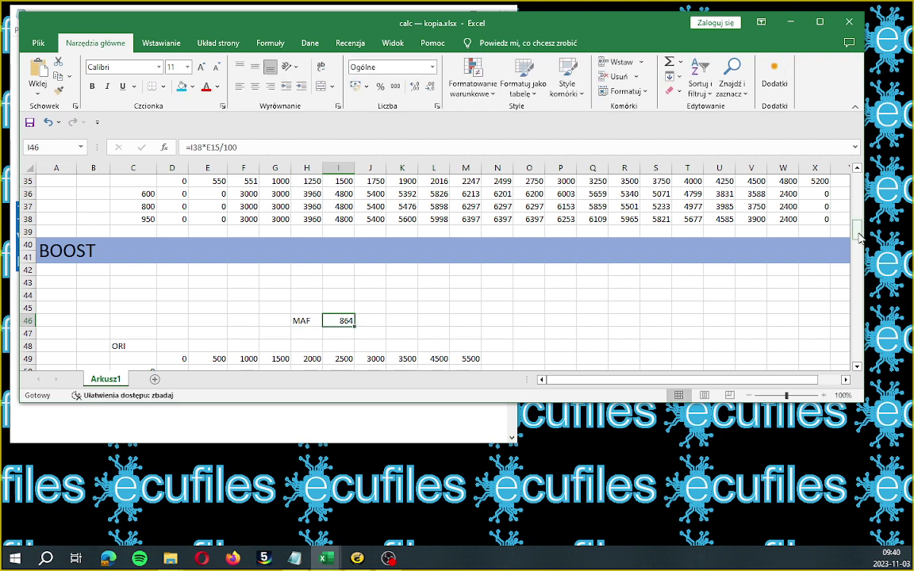
Make the AFR reference in I46 absolute so that the formula reads =I38*$E$15/100.
drag(859, 238, 857, 233)
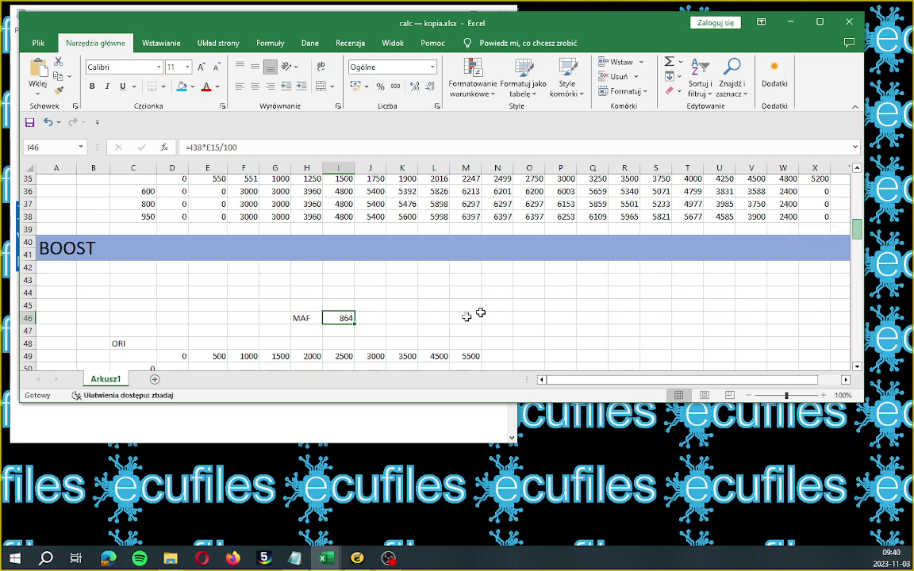
scroll(473, 278, up, 4)
scroll(514, 323, down, 3)
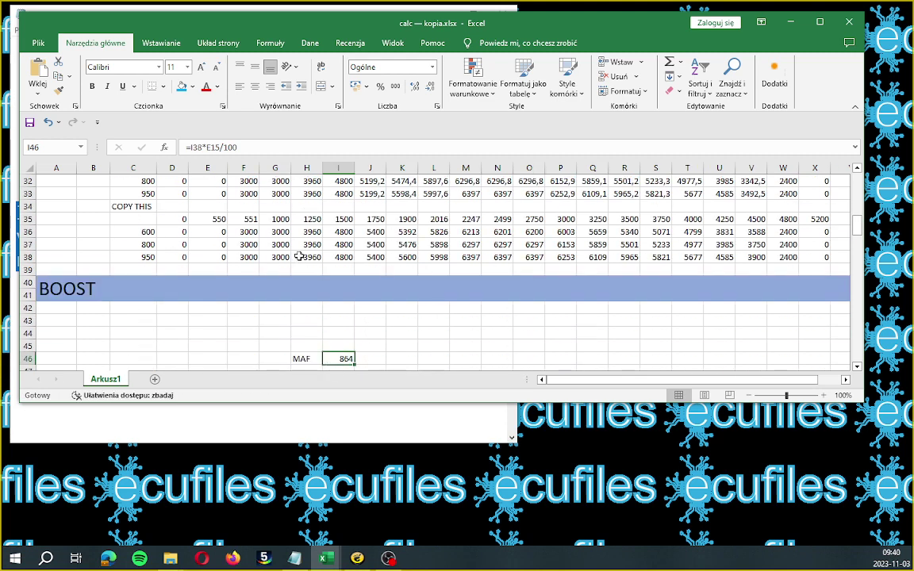
click(203, 148)
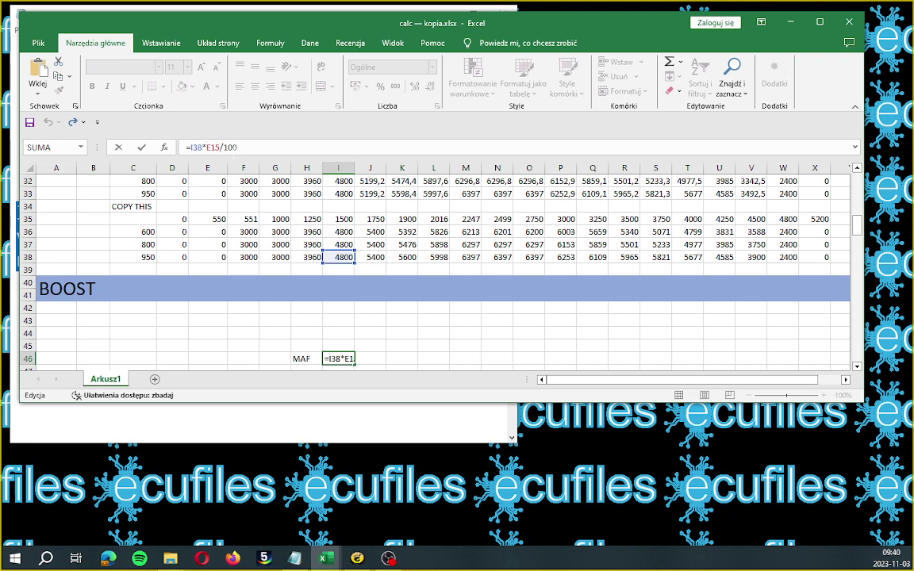
text($E$)
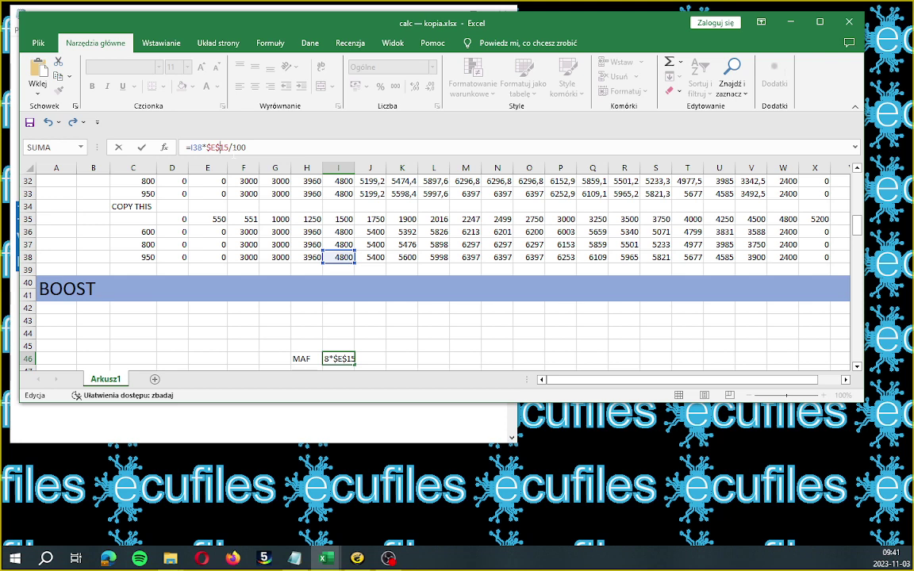
key(Tab)
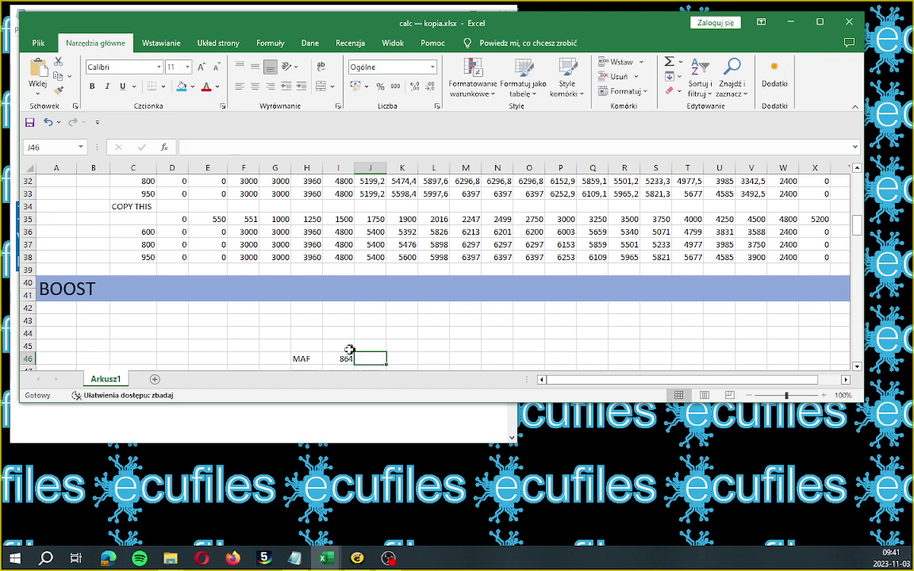
click(343, 362)
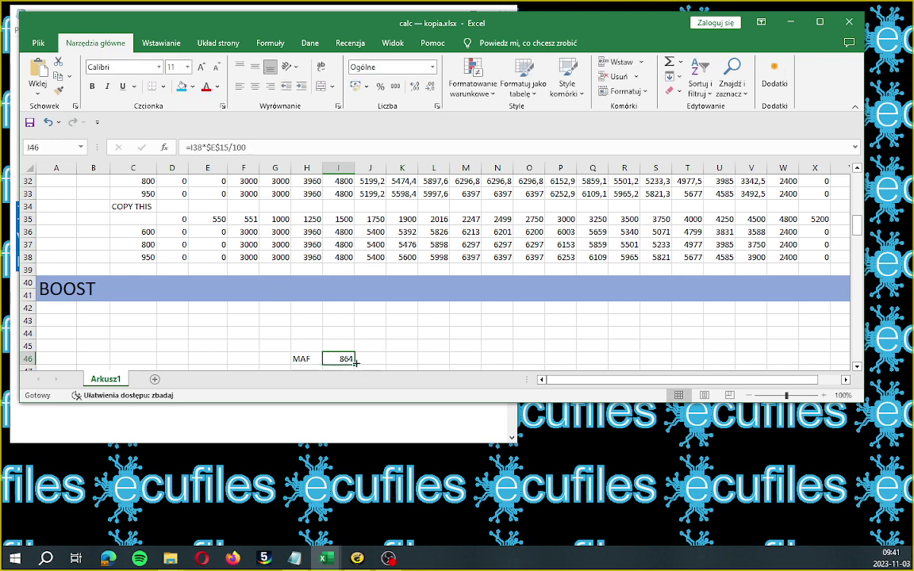
Copy the MAF formula from I46 across the row through V46.
drag(353, 363, 769, 358)
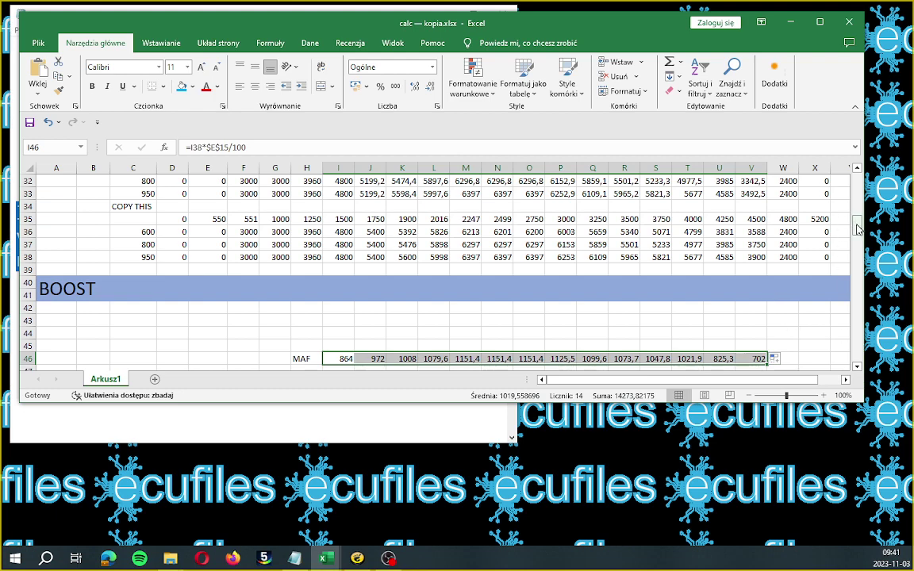
drag(858, 229, 861, 208)
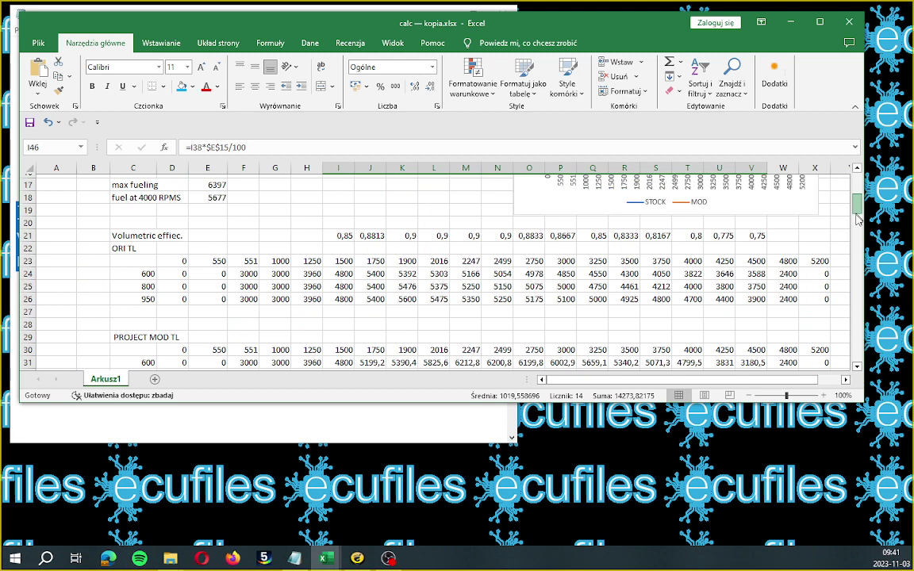
scroll(861, 240, down, 3)
drag(859, 232, 859, 232)
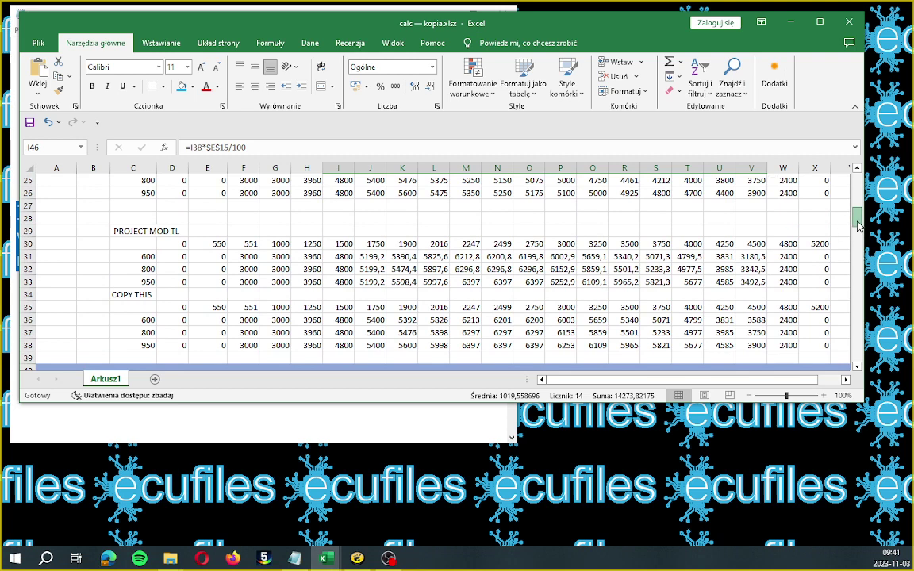
scroll(857, 270, down, 3)
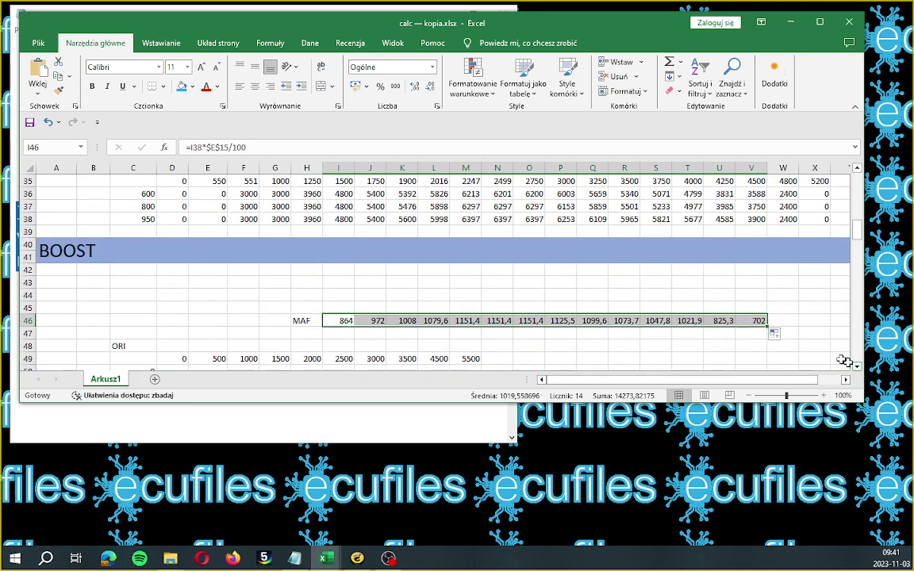
click(783, 321)
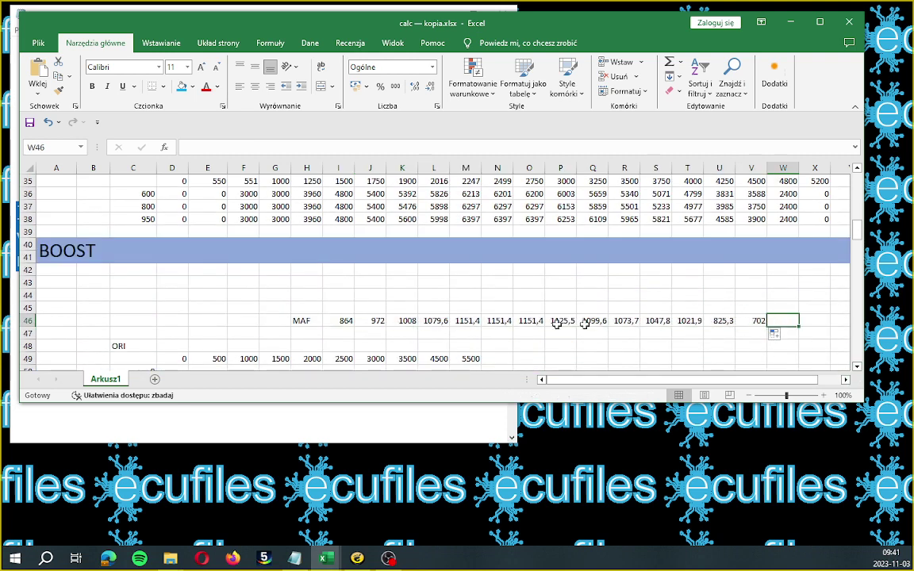
Label the row below the air mass values by entering BOOST in cell H47.
click(307, 333)
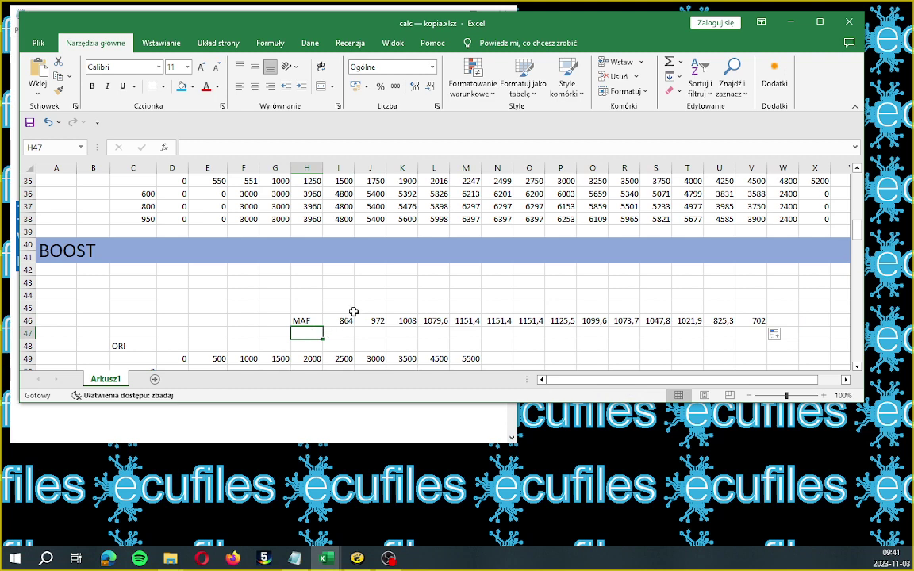
text(BOOS)
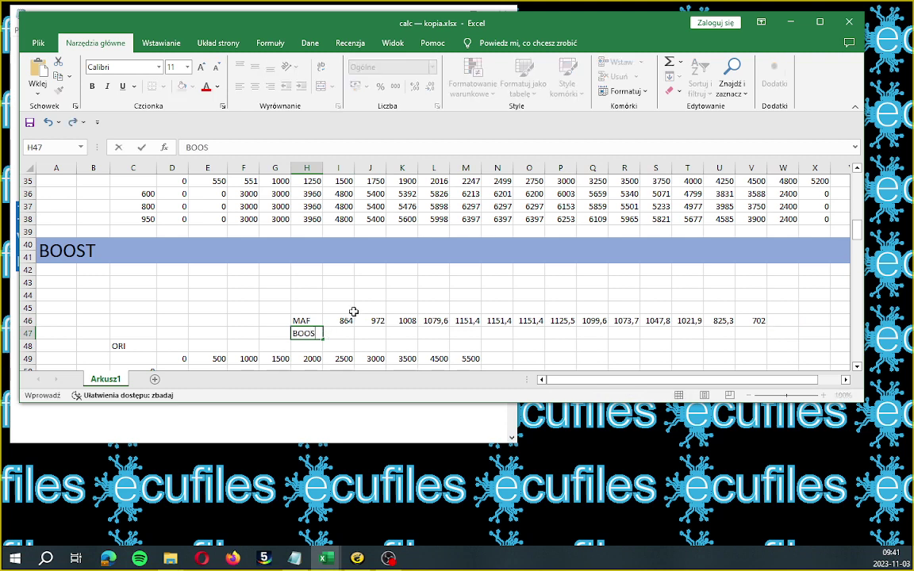
text(T)
click(347, 319)
Start a formula in I47 that divides the MAF in I46 by the one-cylinder capacity, using the absolute reference $E$11.
click(353, 334)
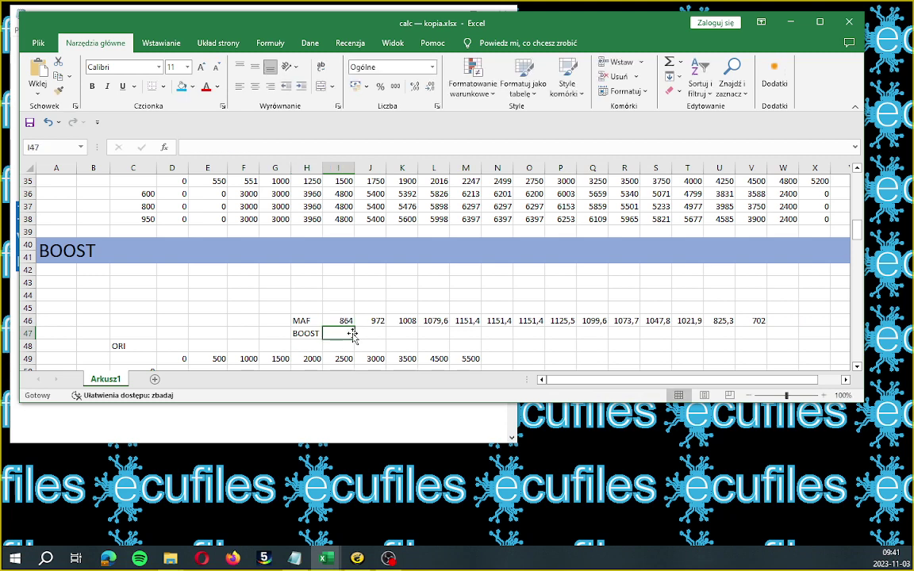
text(+)
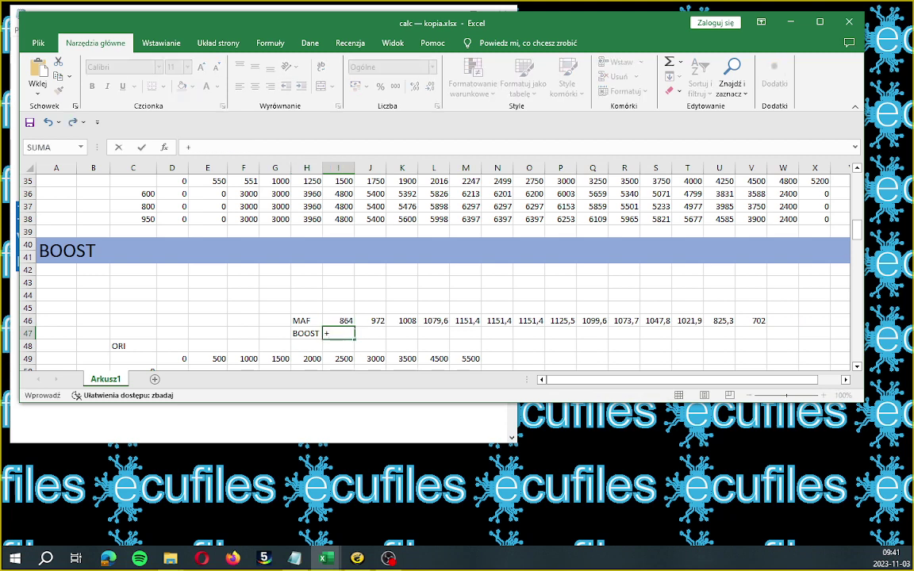
key(BackSpace)
text(=)
click(345, 321)
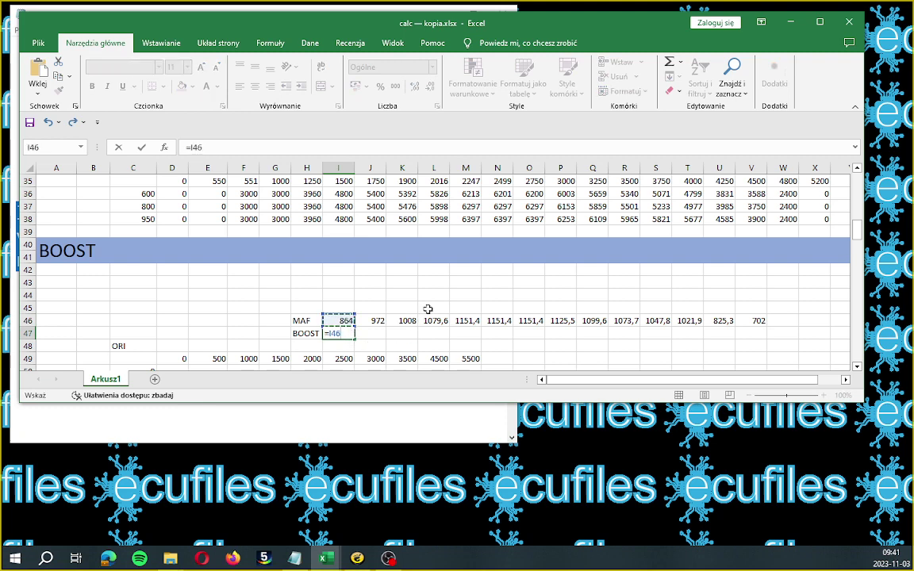
text(/)
click(857, 169)
scroll(754, 240, up, 3)
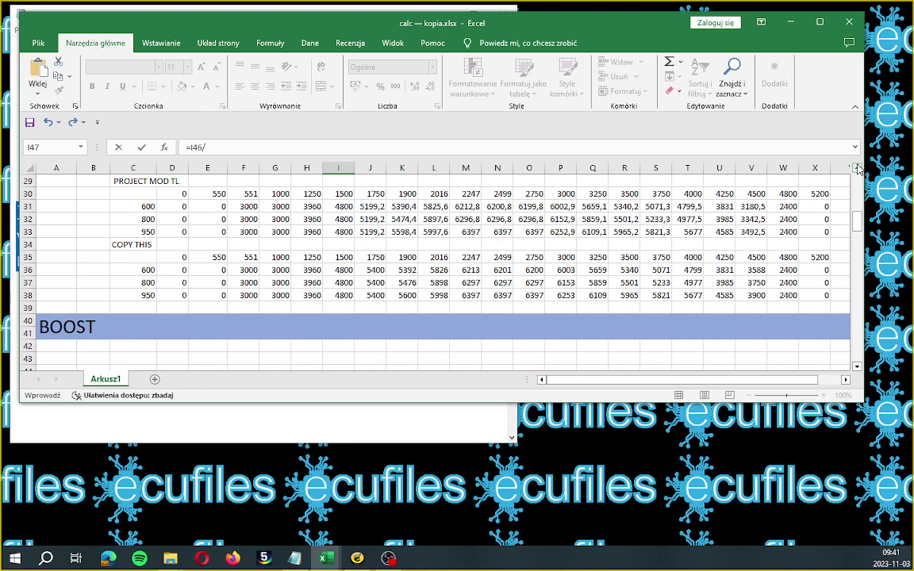
scroll(754, 240, up, 6)
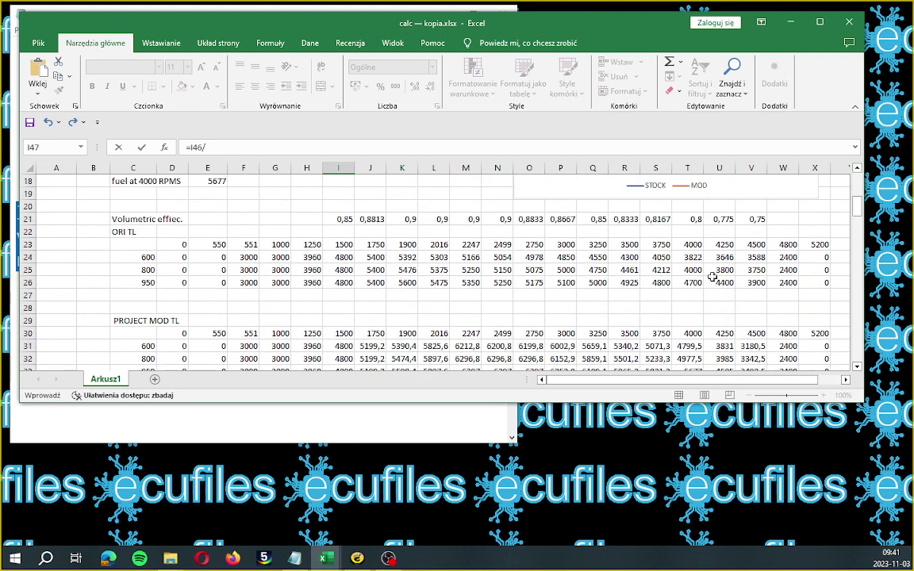
scroll(714, 282, up, 1)
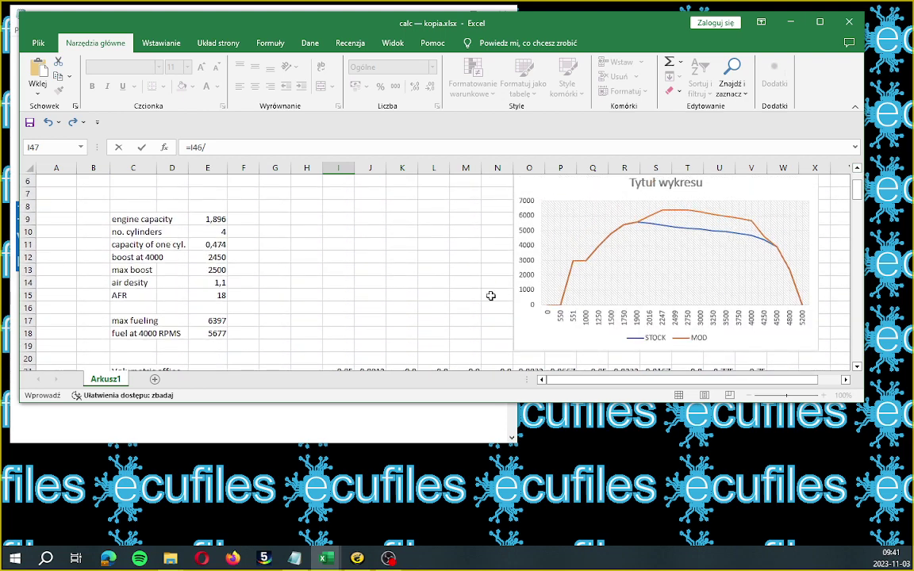
click(215, 244)
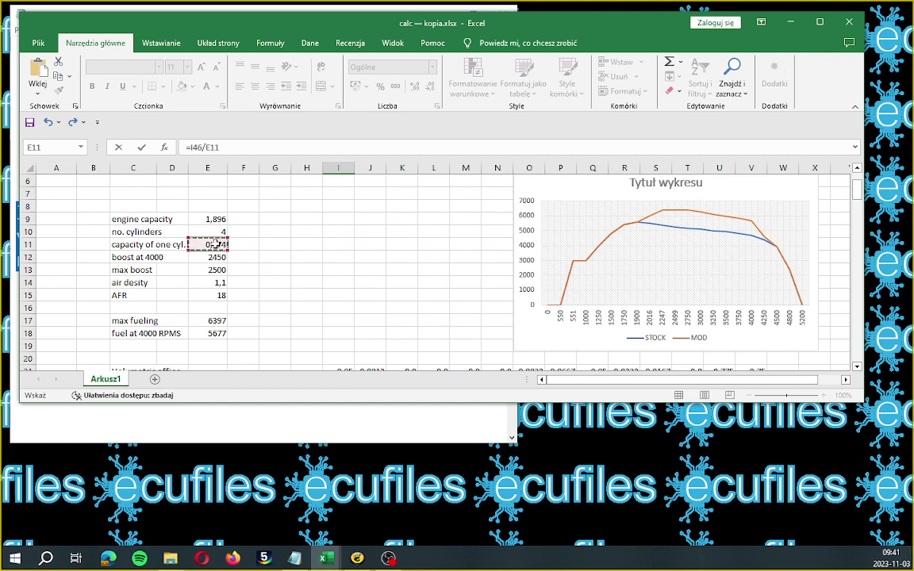
click(206, 148)
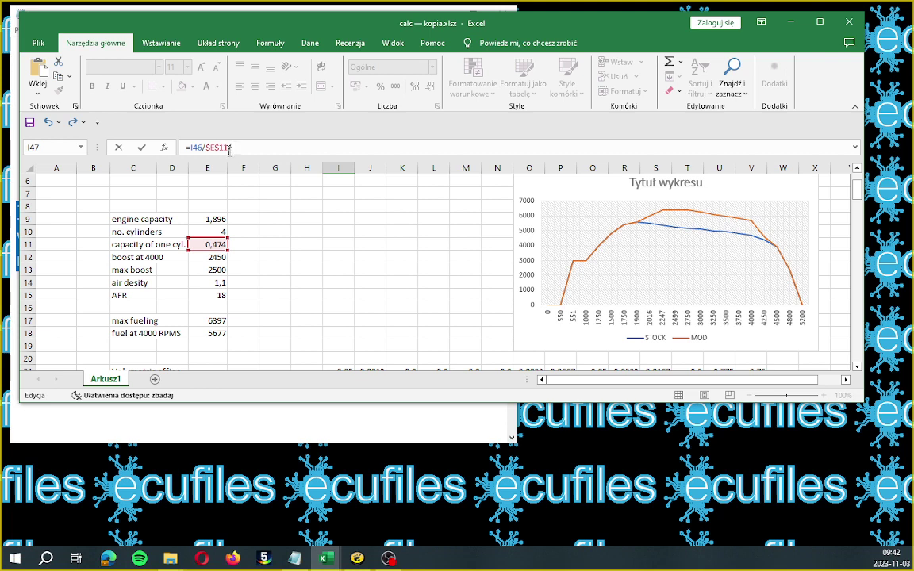
Complete the I47 formula as =I46/$E$11/$E$14/I21 and copy it across the BOOST row through V47.
text(/)
click(208, 284)
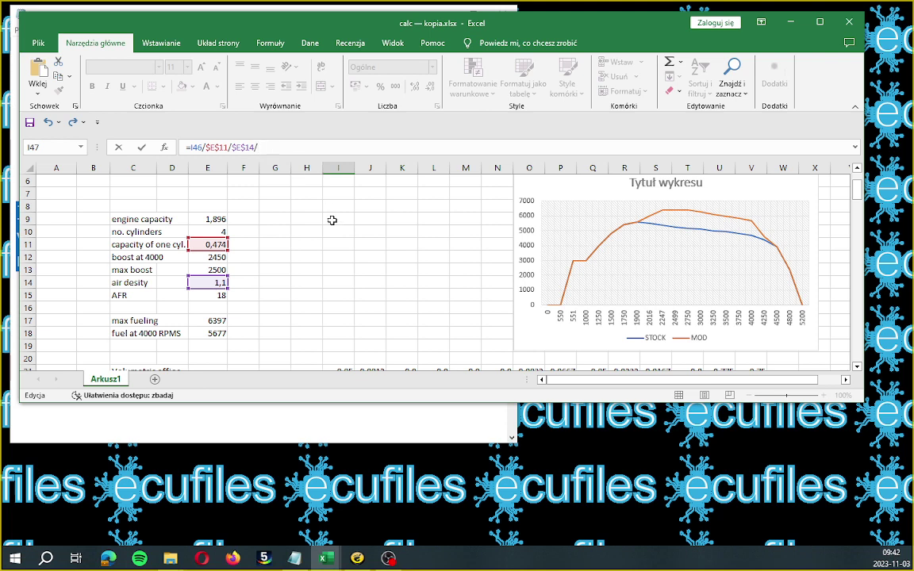
scroll(332, 220, down, 2)
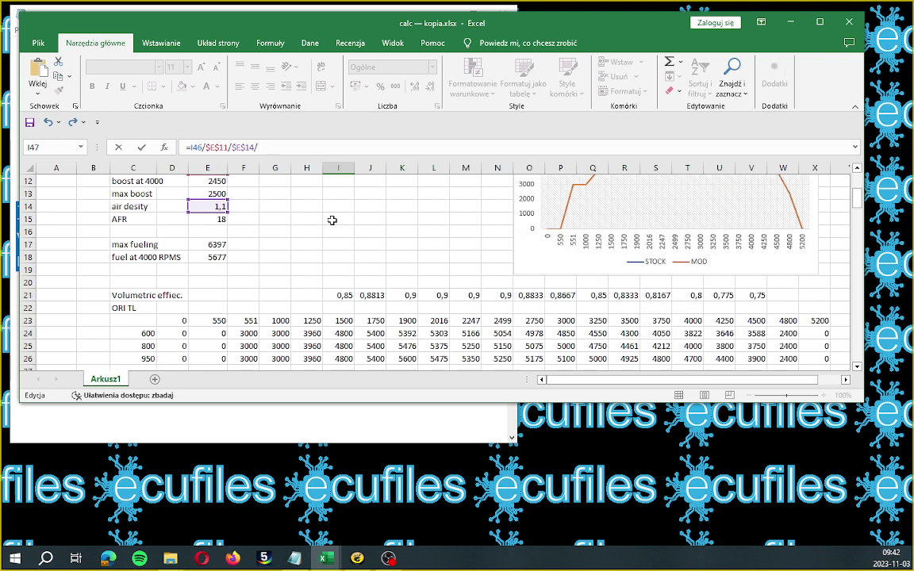
click(346, 292)
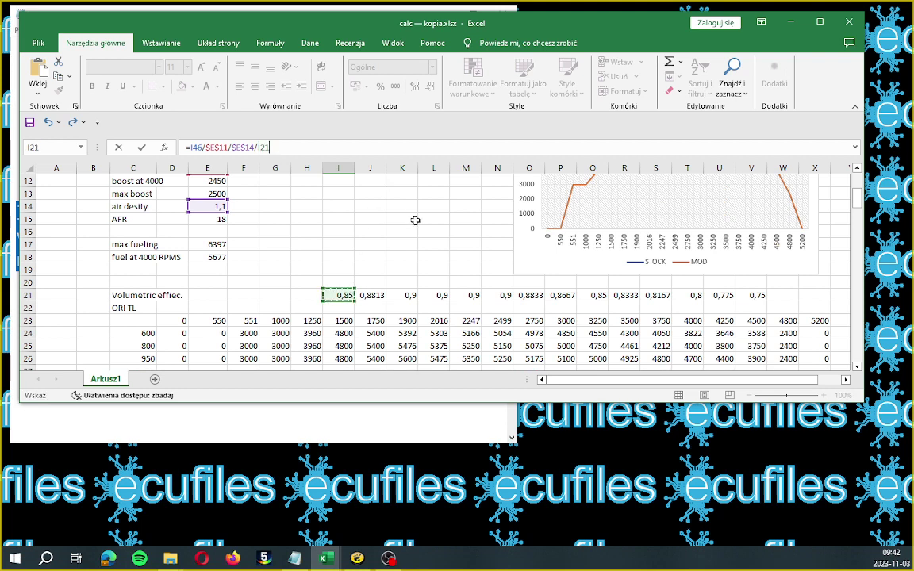
key(Tab)
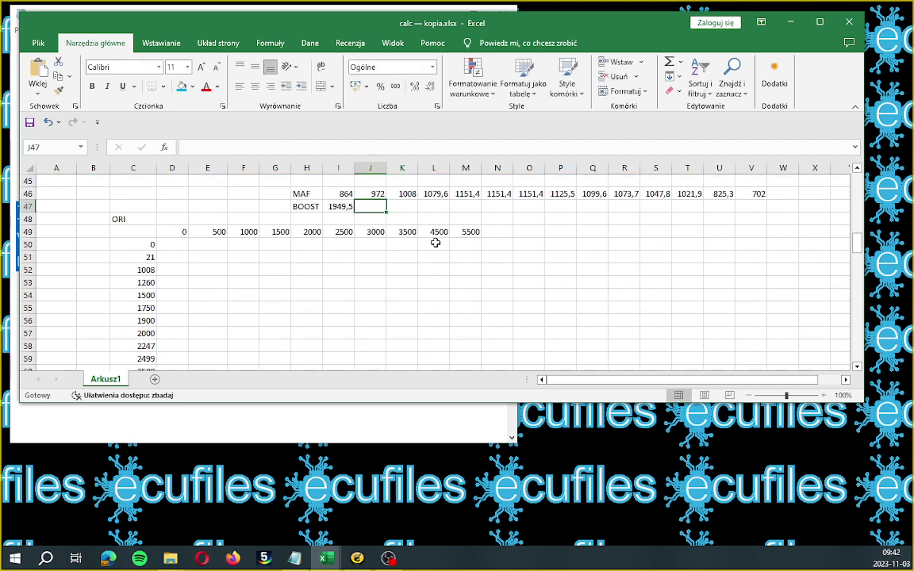
click(344, 206)
drag(354, 211, 742, 260)
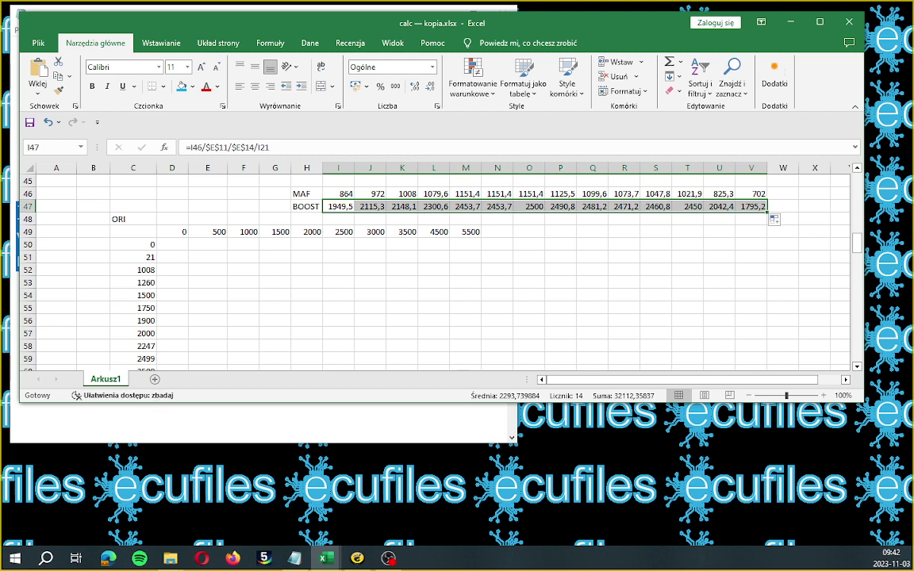
Switch to the Notepad notes and highlight the next instruction, "copy/paste stock BOOST TARGET MAP".
click(159, 425)
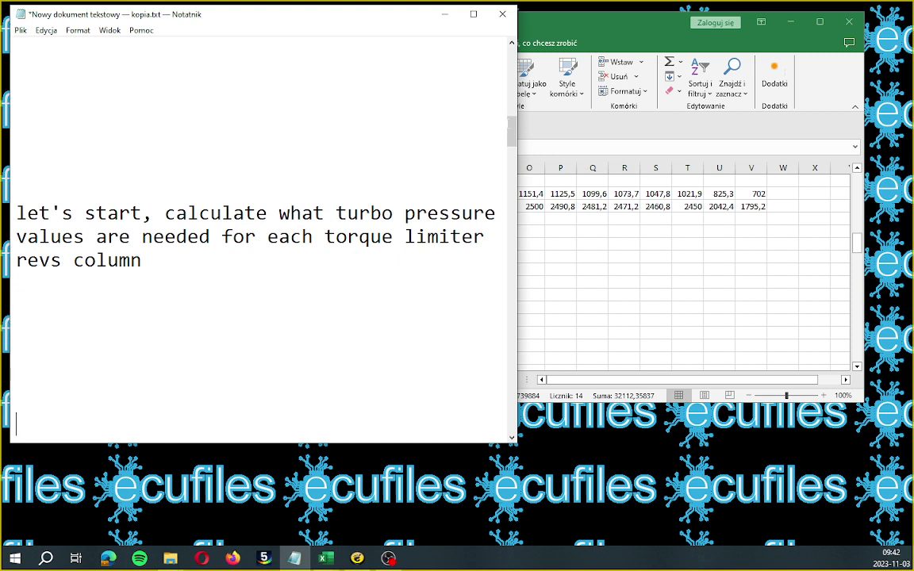
drag(512, 131, 514, 148)
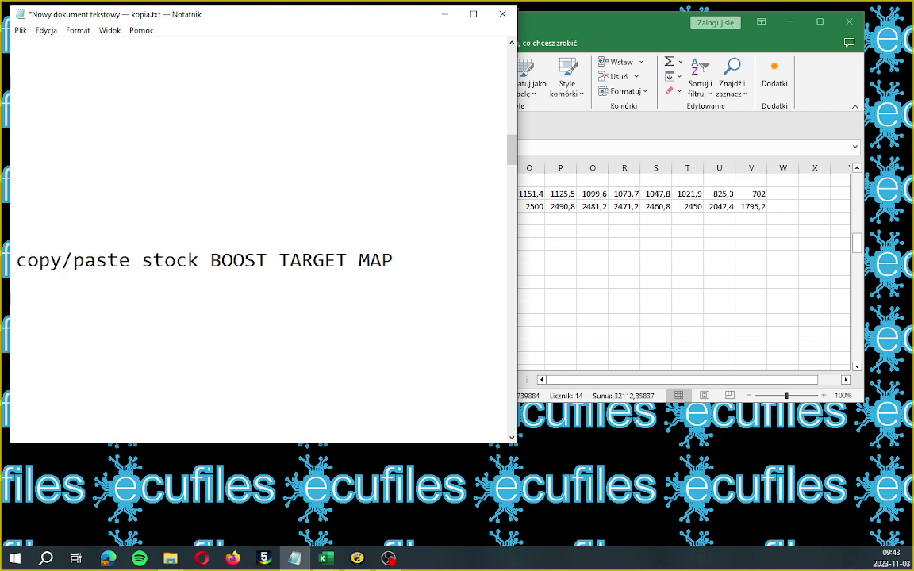
drag(16, 261, 394, 262)
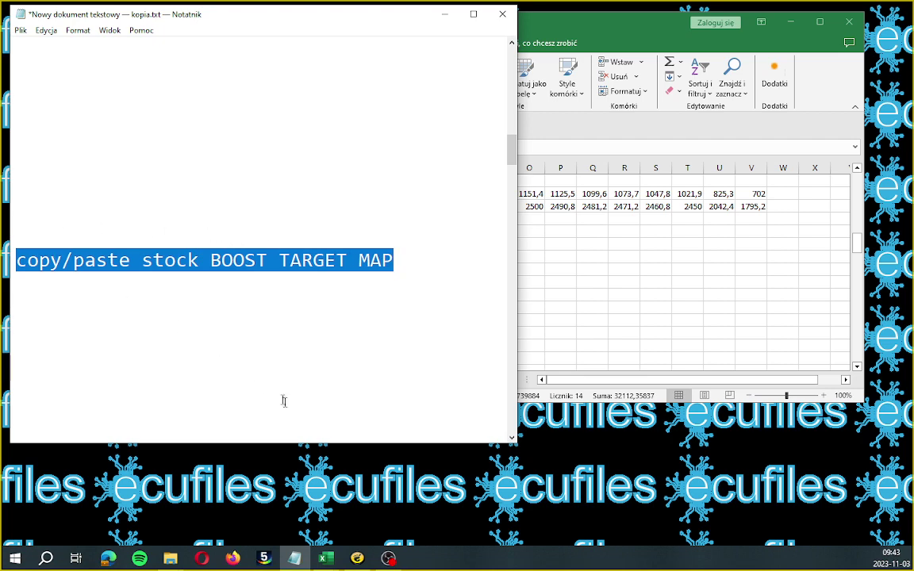
Switch to VAGEDCSuite and export the Boost target map [codeblock 2, manual] to Excel.
click(357, 559)
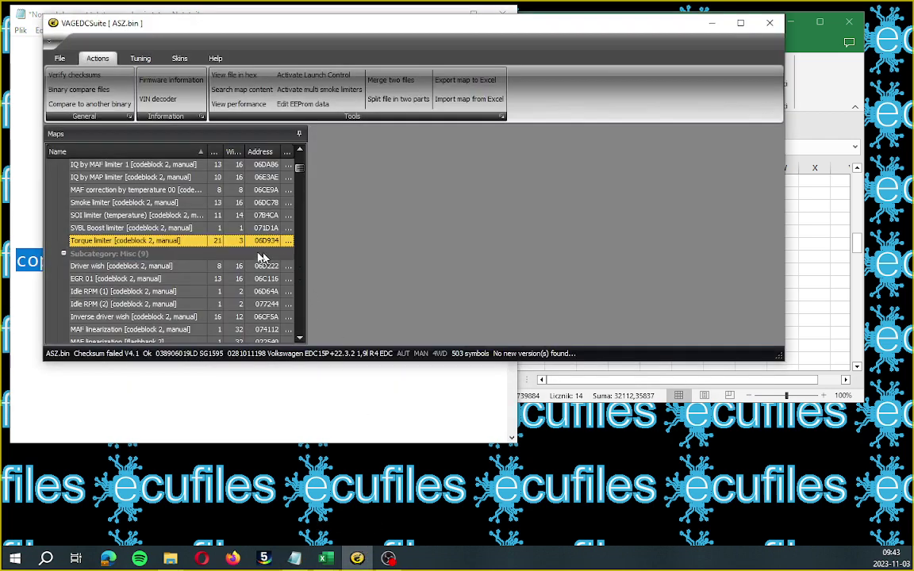
scroll(201, 237, down, 4)
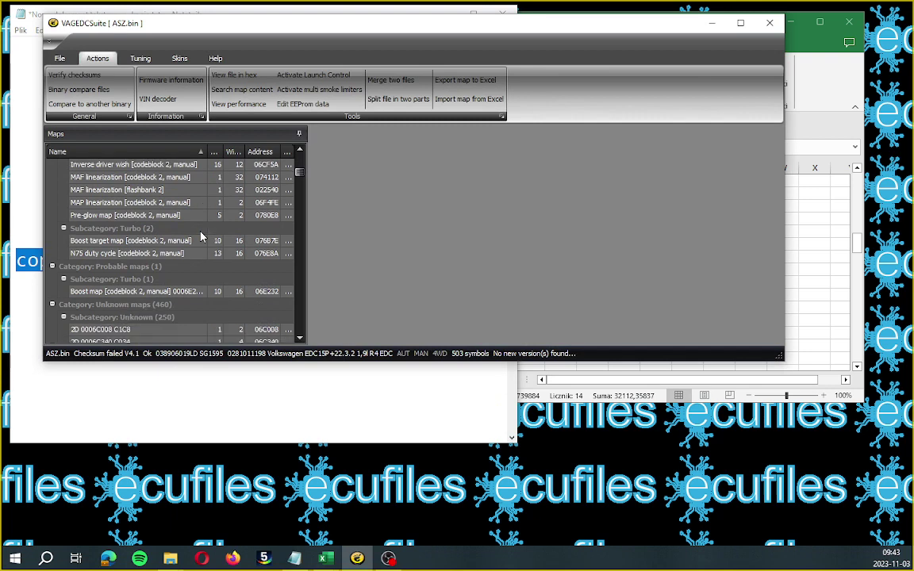
right_click(115, 242)
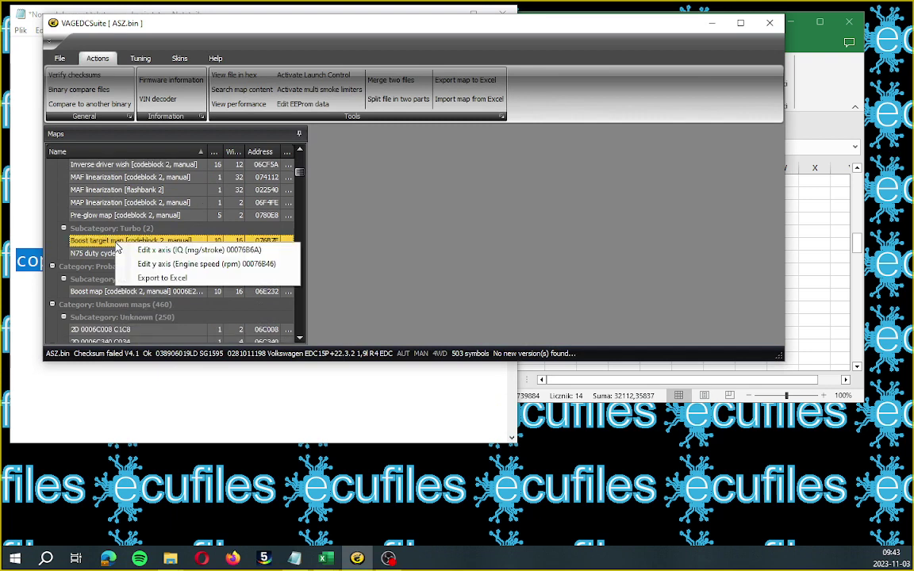
click(155, 278)
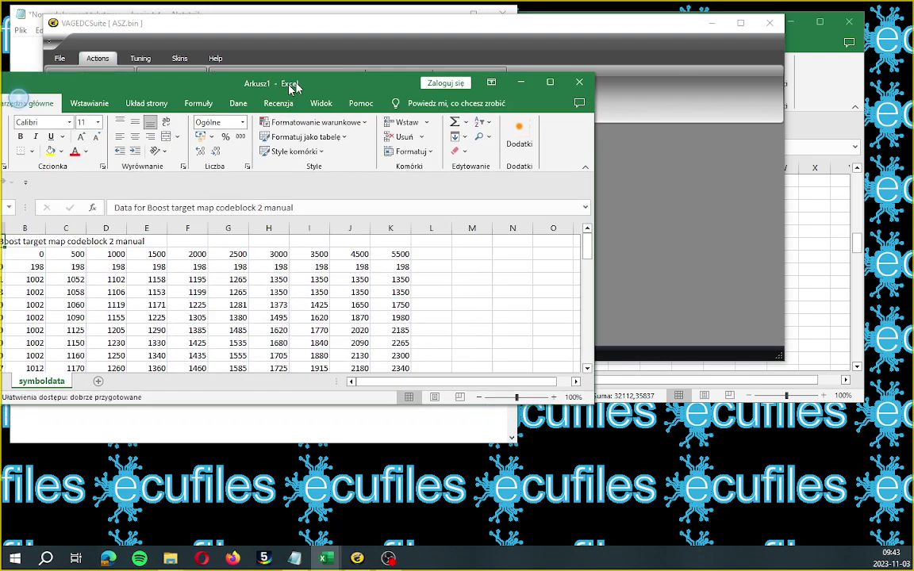
Enlarge the exported workbook's window and copy the boost target values in B3:K18.
drag(309, 84, 404, 66)
scroll(337, 230, down, 1)
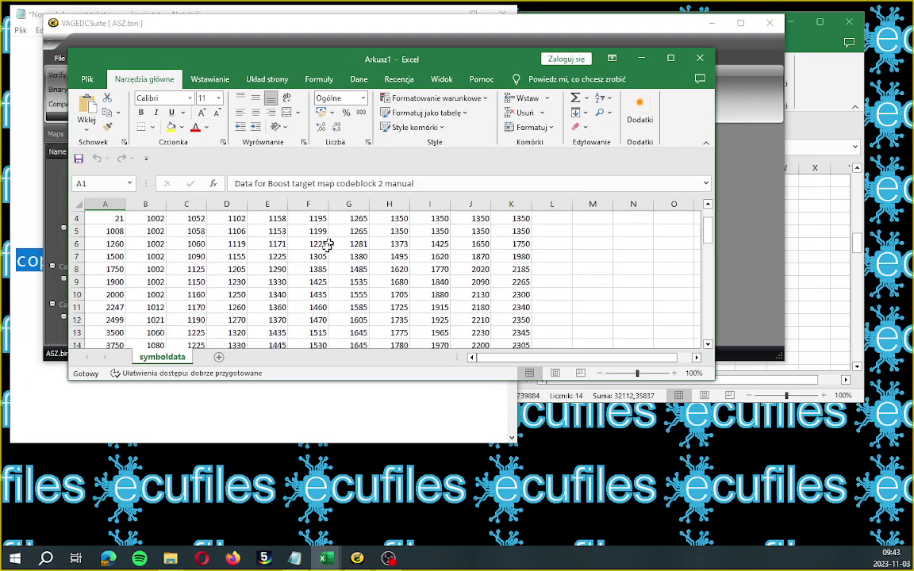
drag(711, 379, 747, 421)
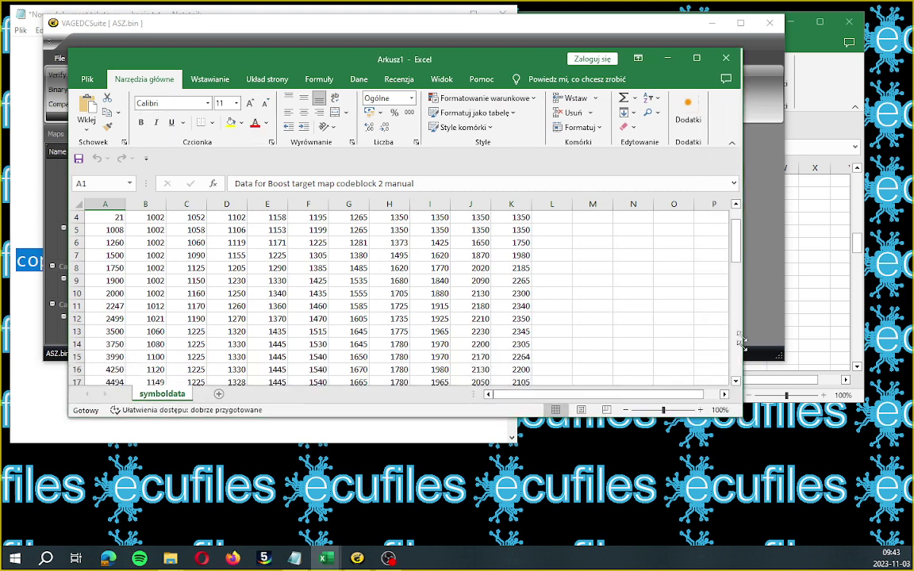
drag(739, 256, 739, 237)
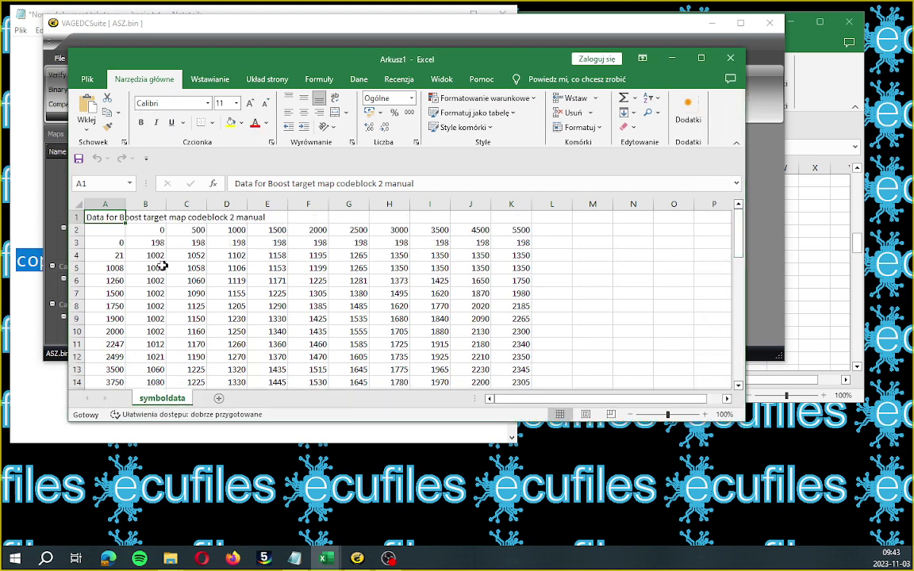
drag(156, 241, 510, 362)
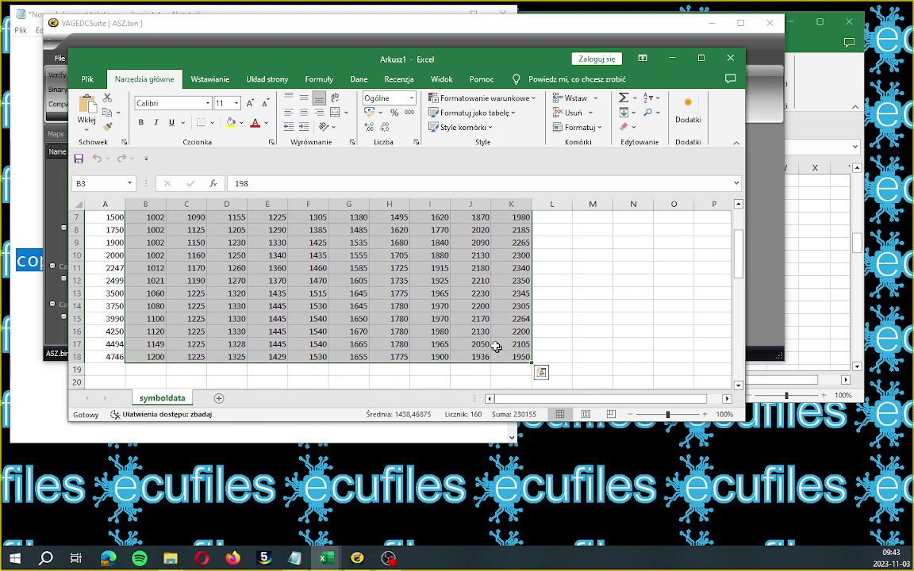
right_click(469, 317)
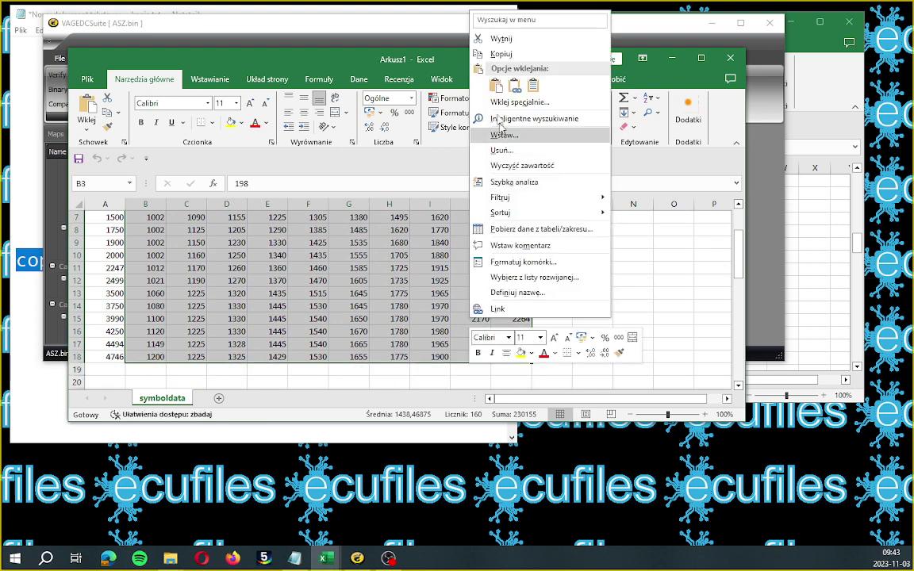
click(498, 53)
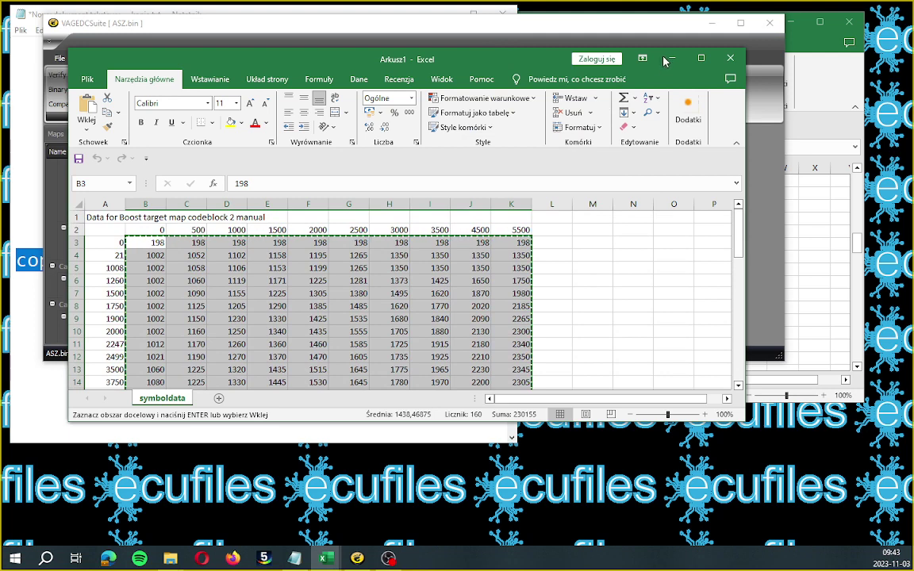
click(731, 60)
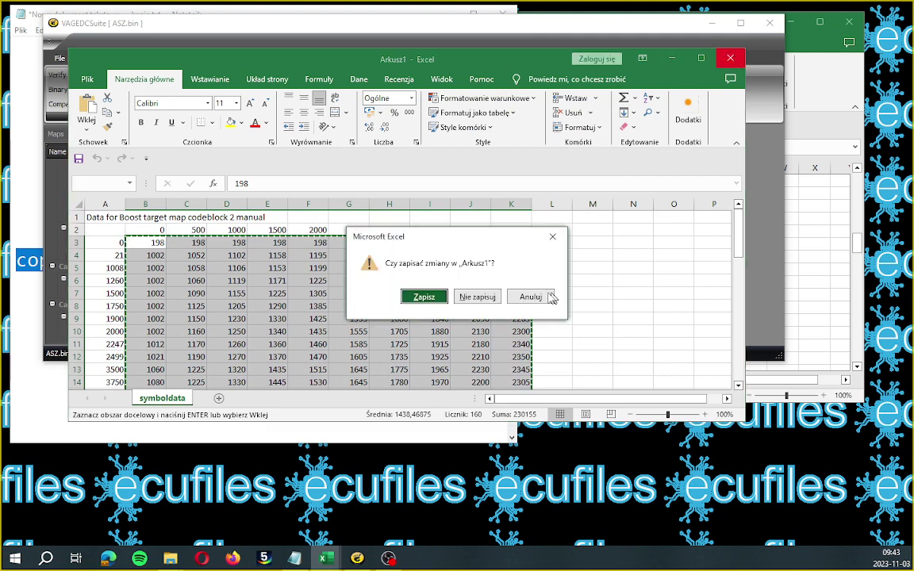
click(473, 298)
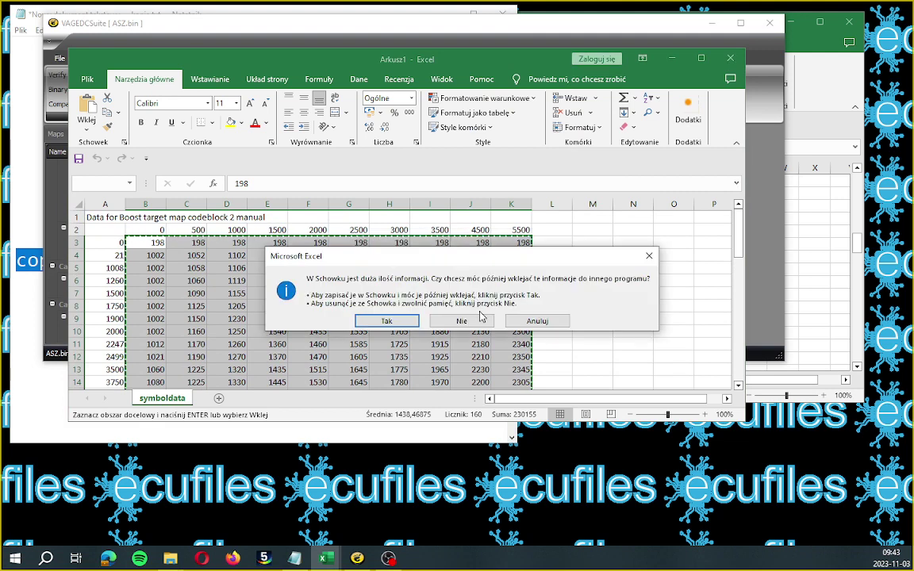
click(536, 320)
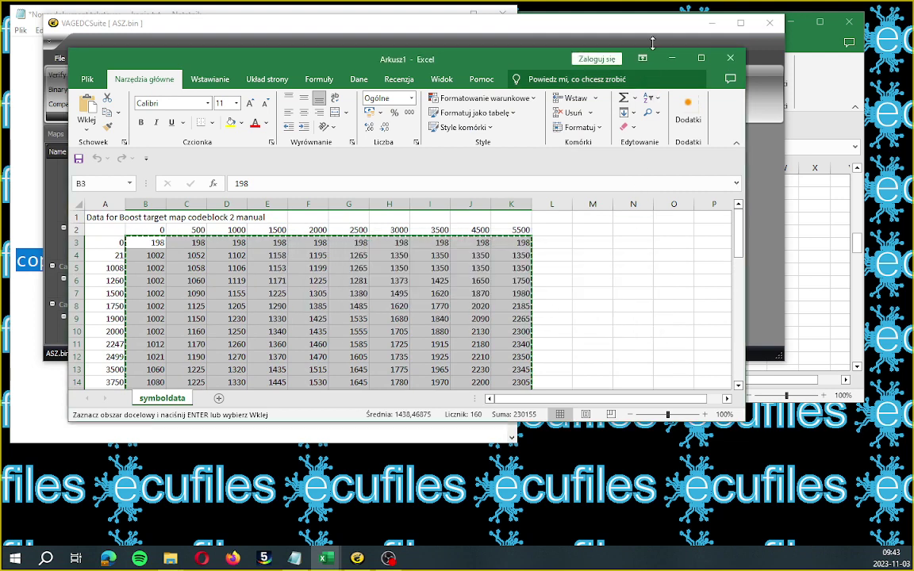
Switch to the calc — kopia.xlsx workbook, try pasting the boost values at C49, and undo the paste.
click(671, 58)
key(alt+Tab)
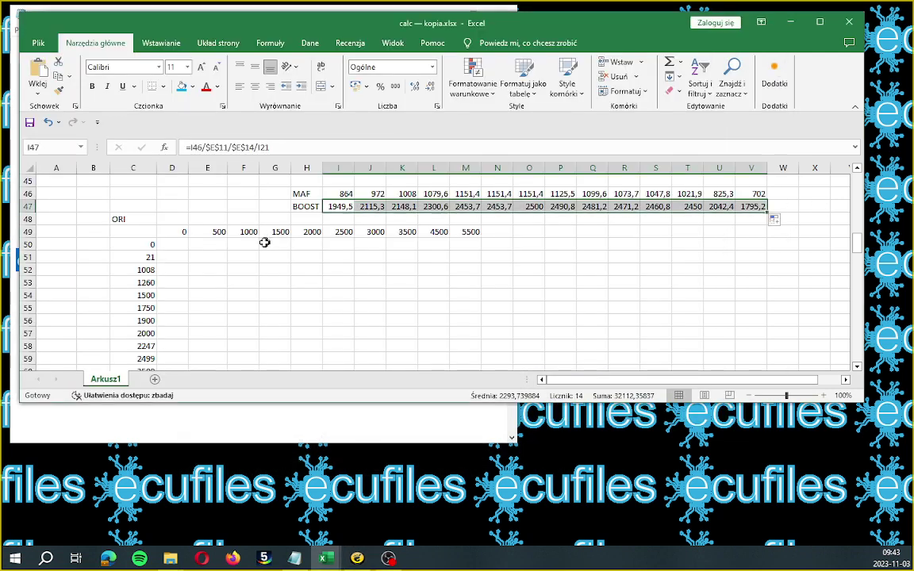
drag(175, 258, 176, 246)
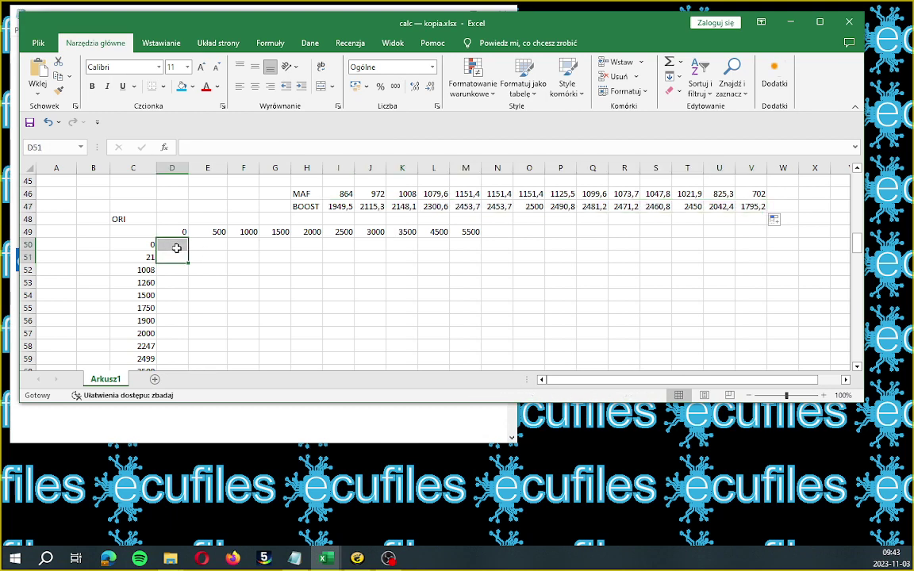
click(138, 233)
key(ctrl+v)
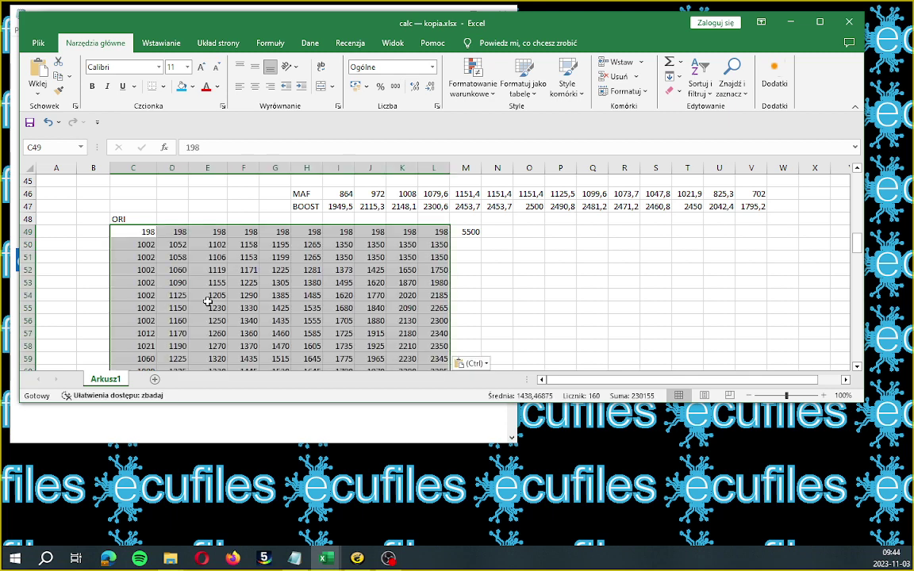
key(ctrl+z)
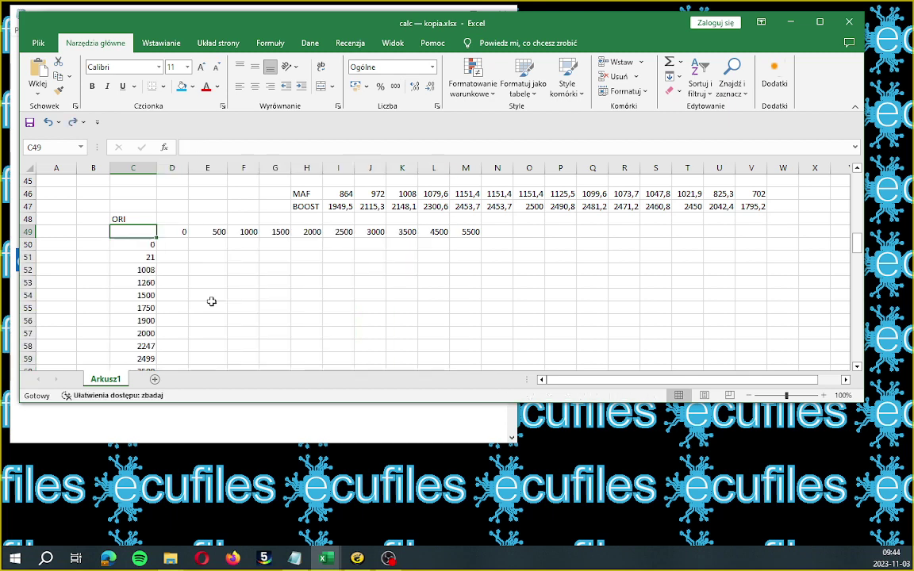
click(173, 242)
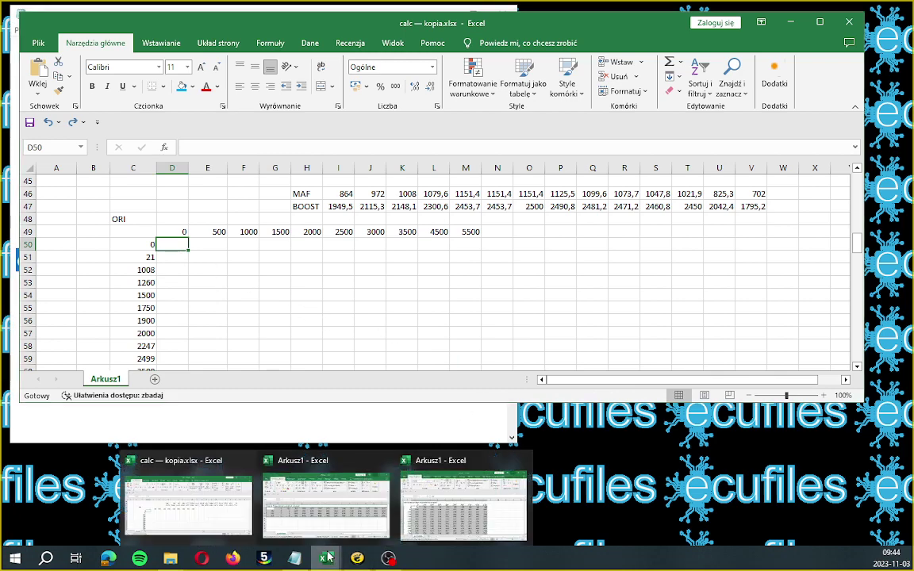
Return to the exported Boost target map workbook and copy A2:K18, including both axis headers.
key(alt+Tab)
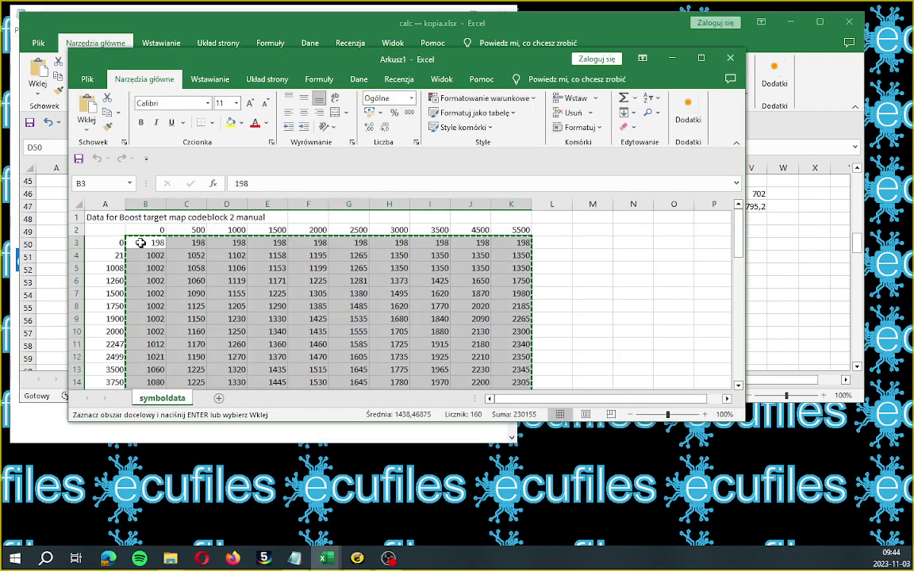
click(116, 234)
drag(117, 234, 496, 369)
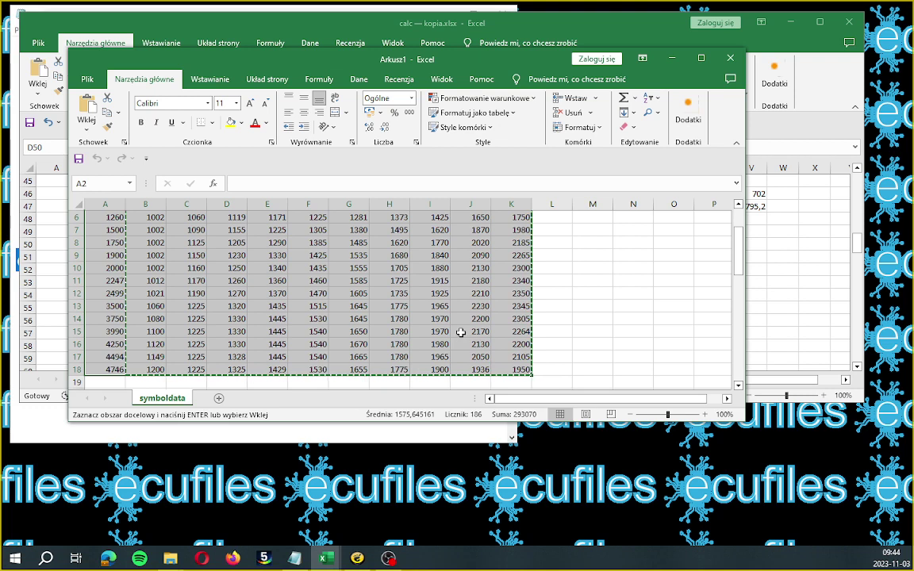
right_click(497, 369)
click(494, 69)
scroll(389, 231, up, 2)
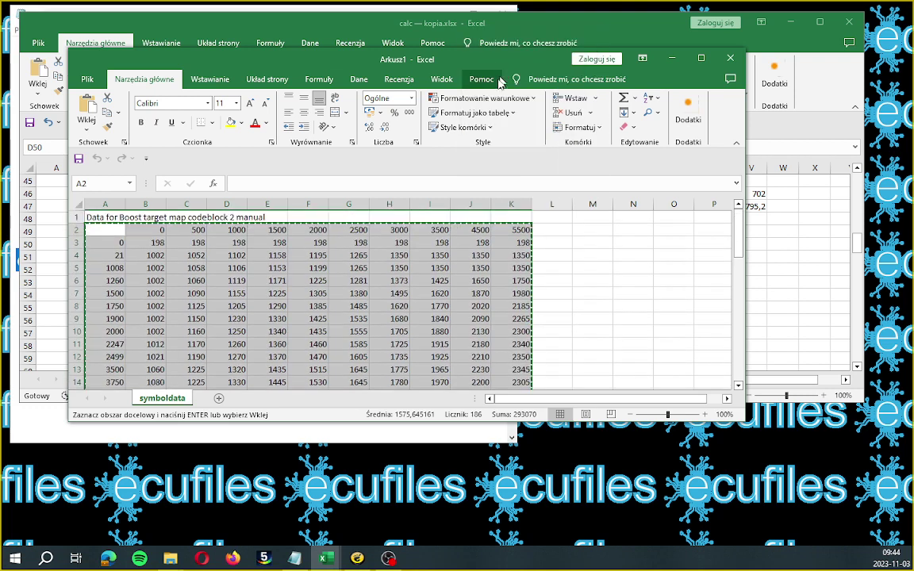
Paste the copied map with its axes into the ORI table of calc — kopia.xlsx, starting at C49.
click(55, 326)
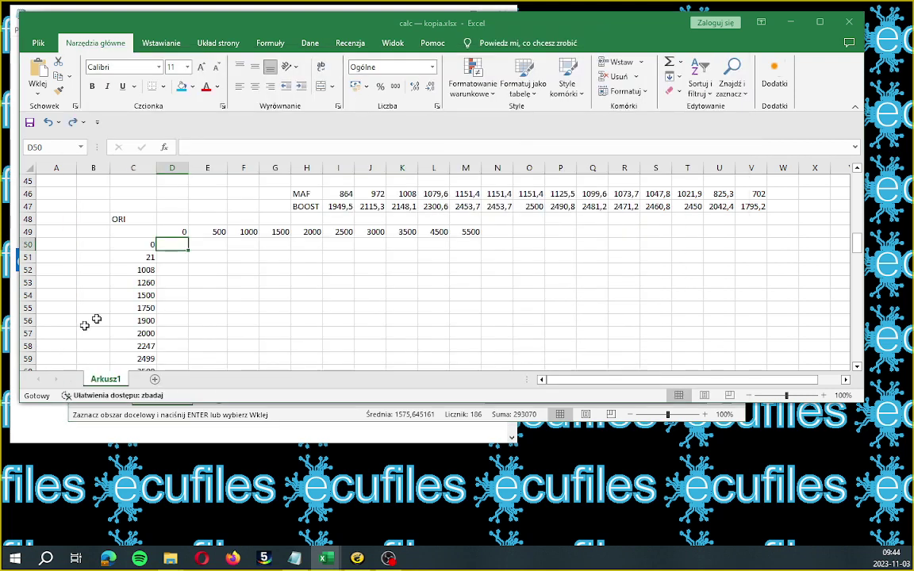
click(138, 233)
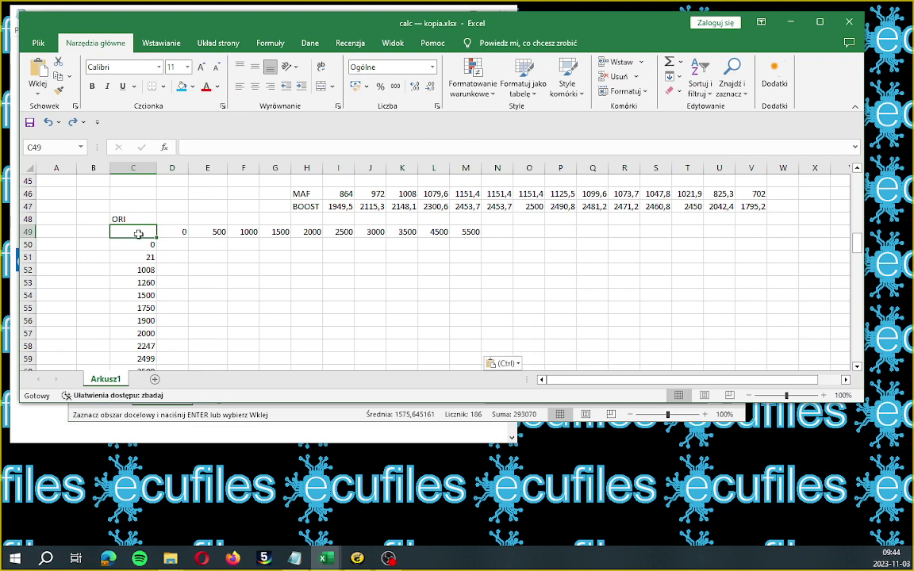
key(ctrl+v)
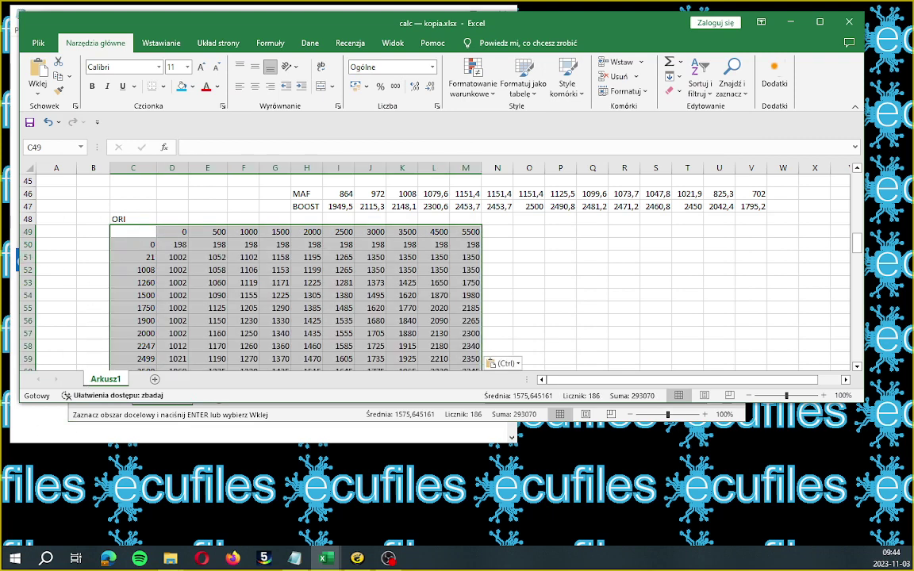
Switch to the Notepad notes, place the BOOST schemitoc.jpg diagram beside them, and examine which map areas it marks for modification.
click(79, 432)
drag(513, 148, 516, 176)
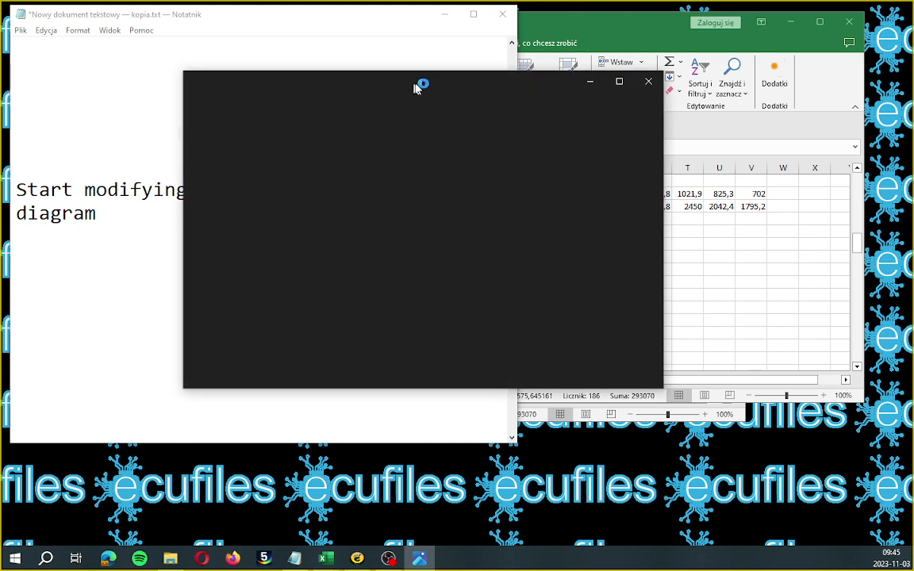
drag(418, 86, 639, 65)
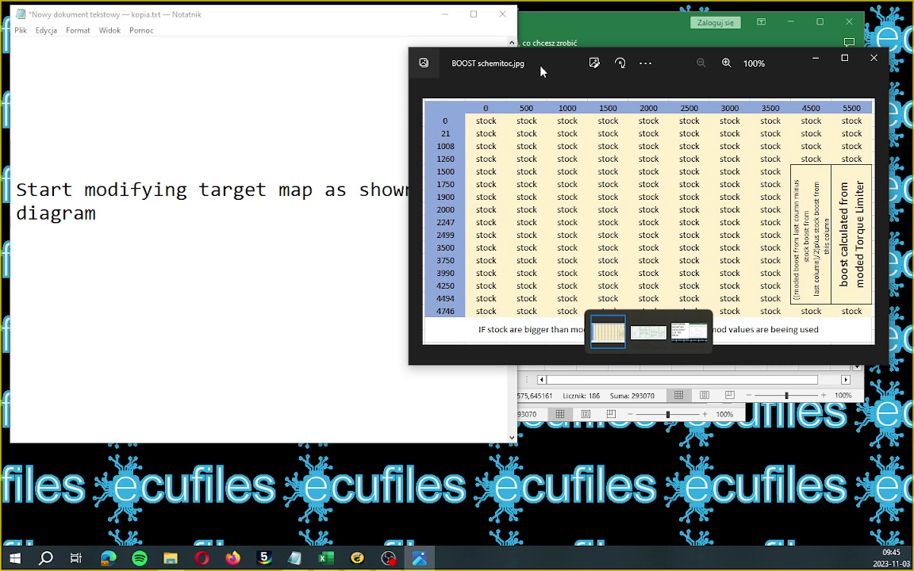
drag(411, 368, 497, 327)
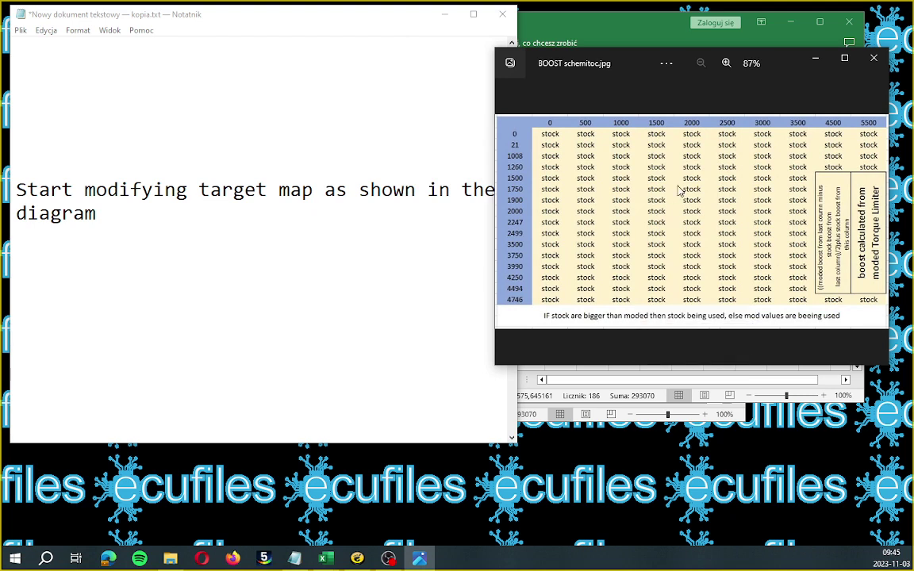
click(728, 61)
drag(772, 204, 727, 219)
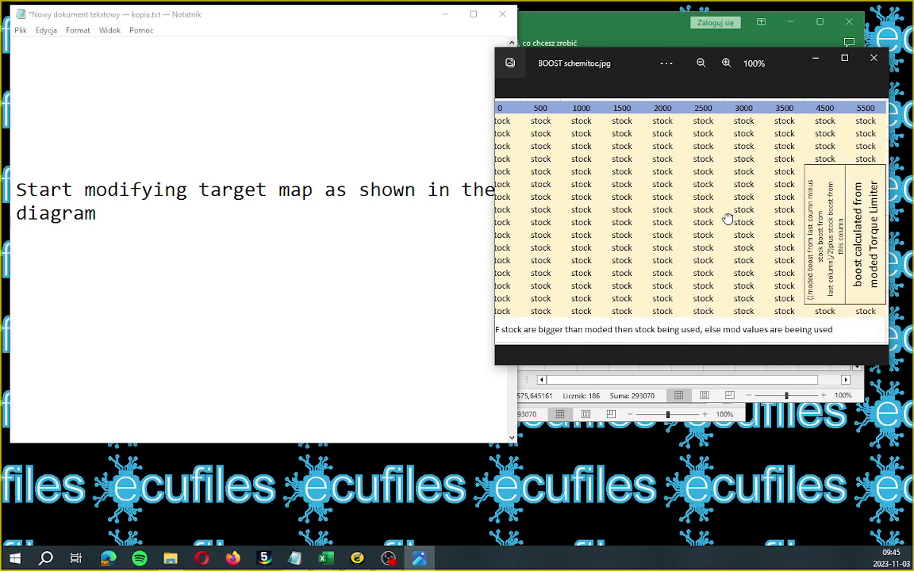
click(700, 63)
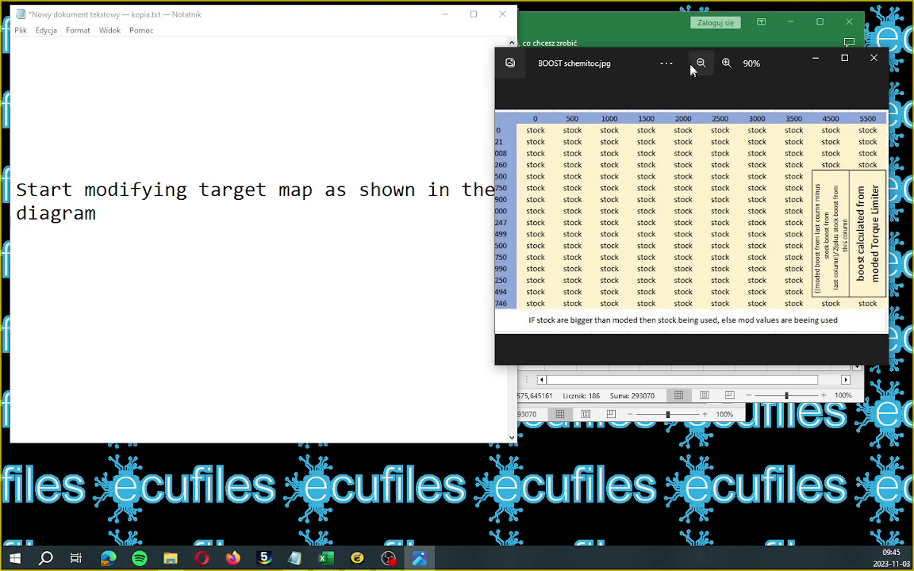
click(701, 62)
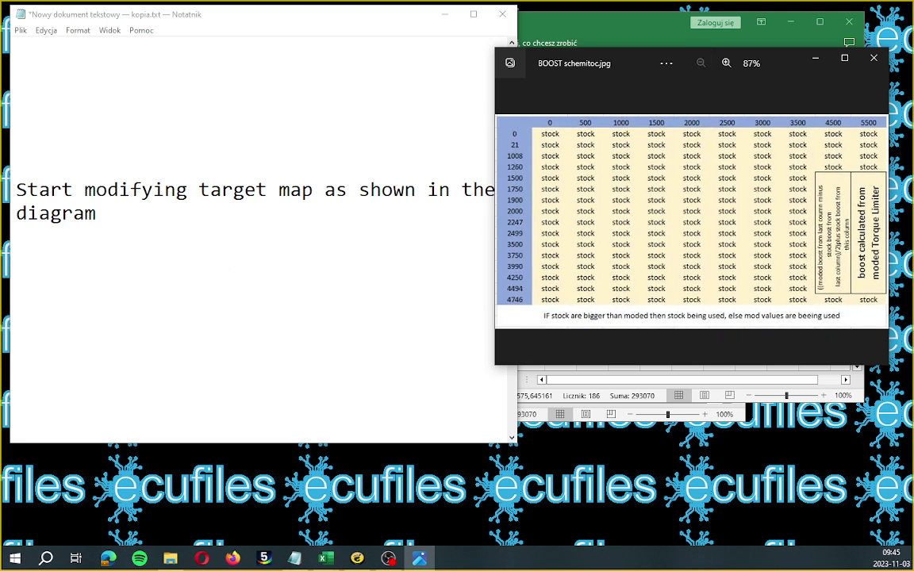
Go to the next instruction in the Notepad notes and highlight the "Last IQ column range : 1500 - 4500 RPMS" paragraph.
click(170, 275)
key(ctrl+v)
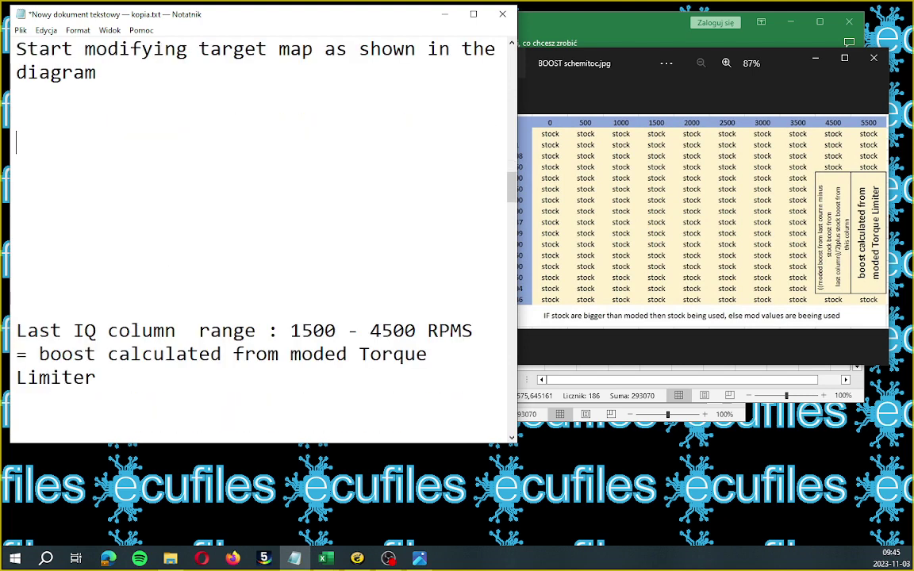
scroll(169, 275, down, 1)
scroll(161, 262, down, 1)
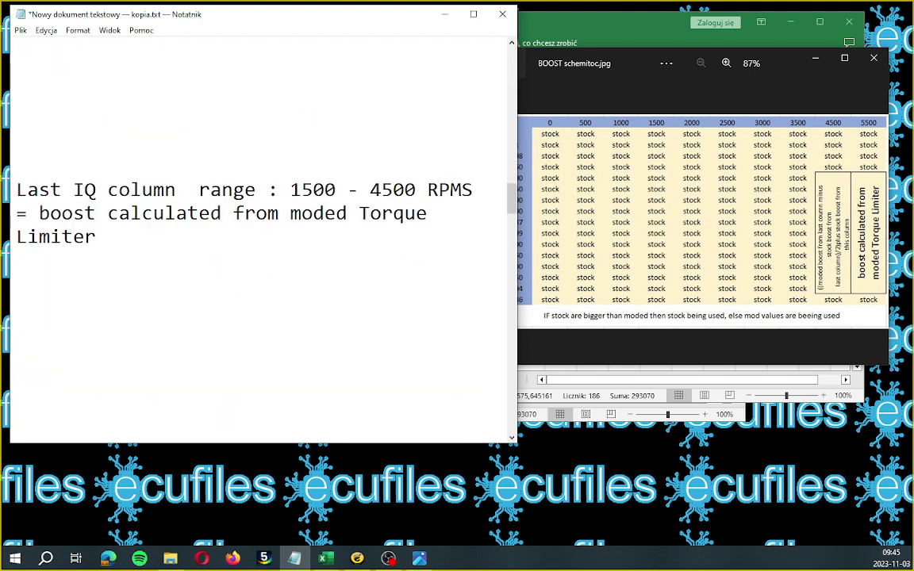
drag(14, 188, 96, 236)
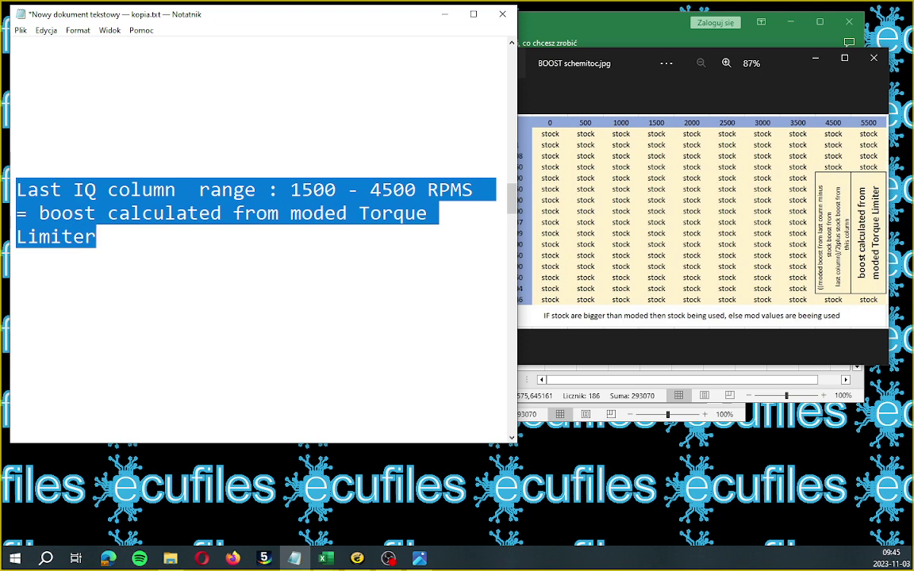
Switch to calc — kopia.xlsx and clear the "Boost needed for each RPM" label and its values in E67:V68.
click(549, 378)
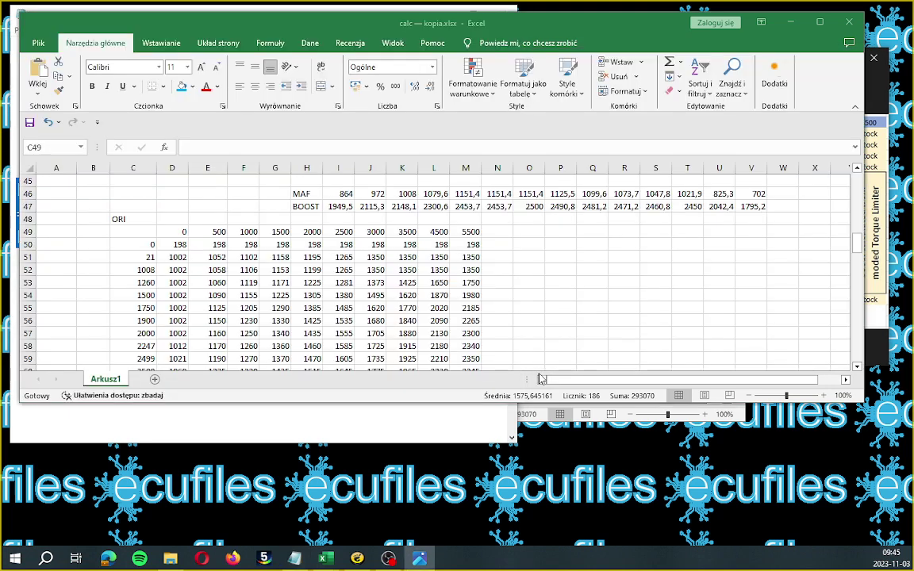
scroll(542, 310, down, 6)
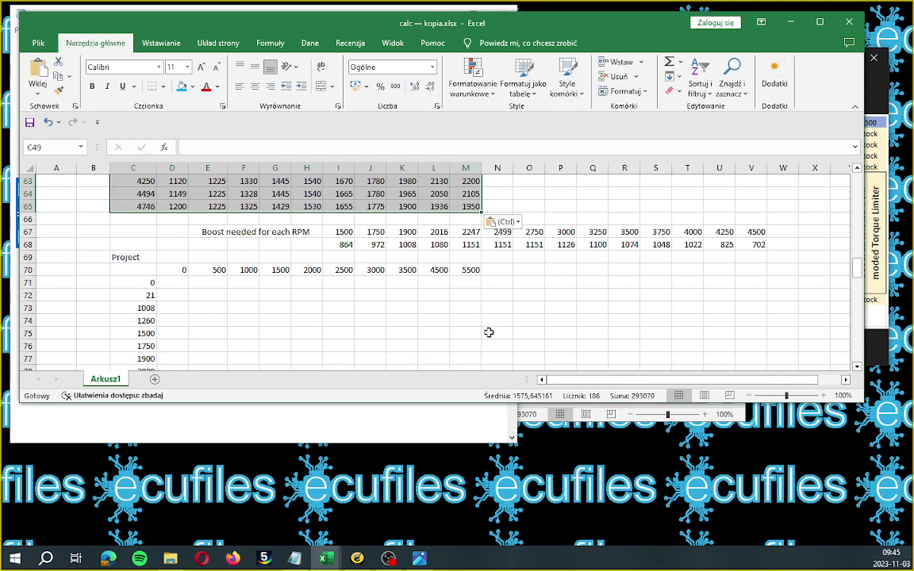
scroll(519, 343, up, 5)
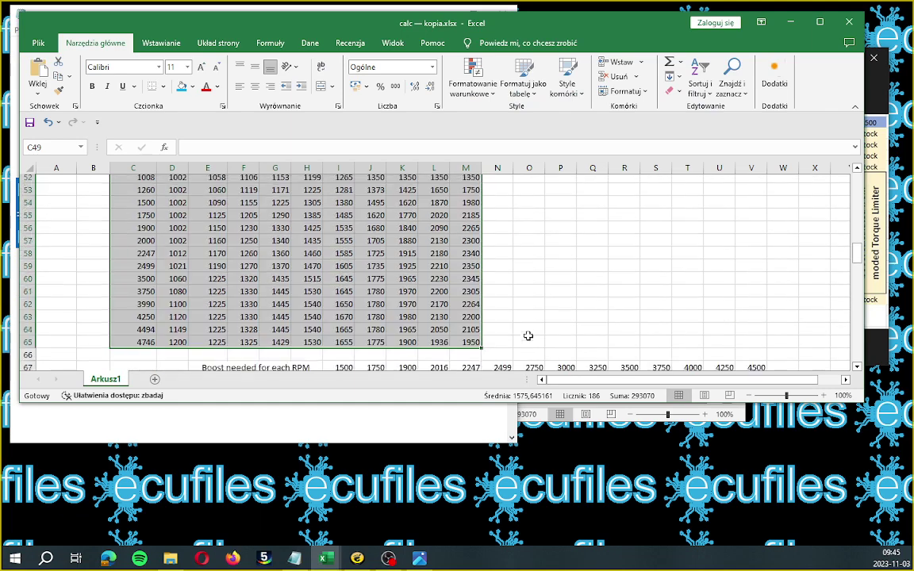
scroll(527, 340, up, 2)
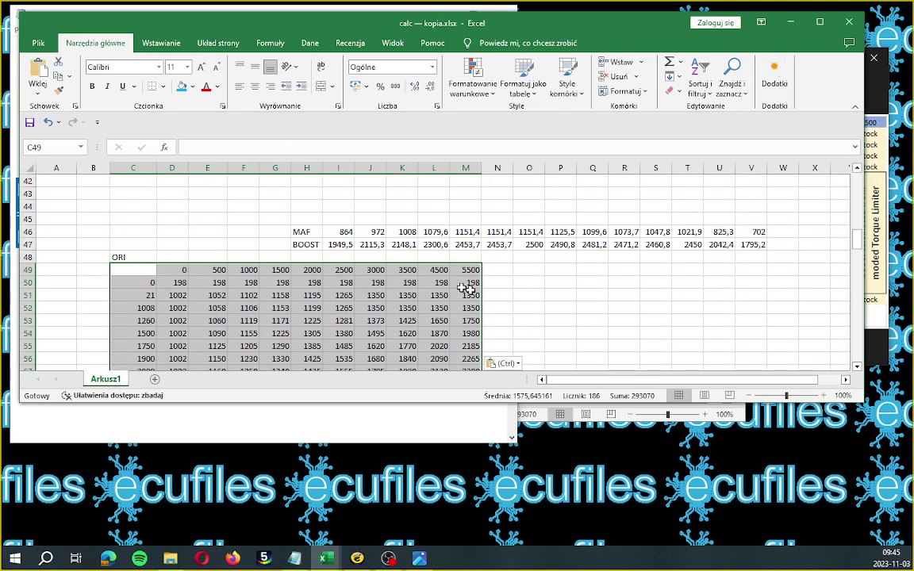
drag(309, 232, 748, 245)
scroll(700, 288, down, 5)
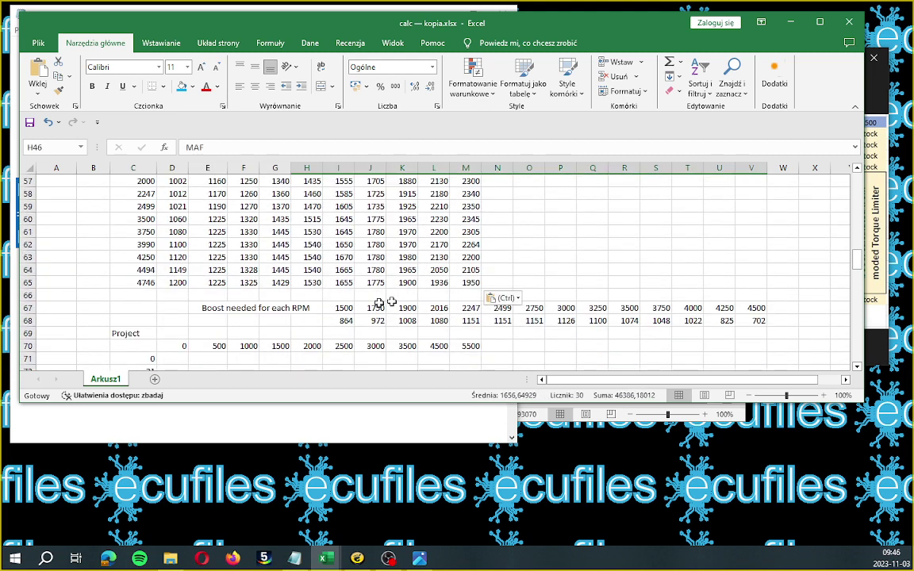
drag(267, 308, 749, 317)
key(Delete)
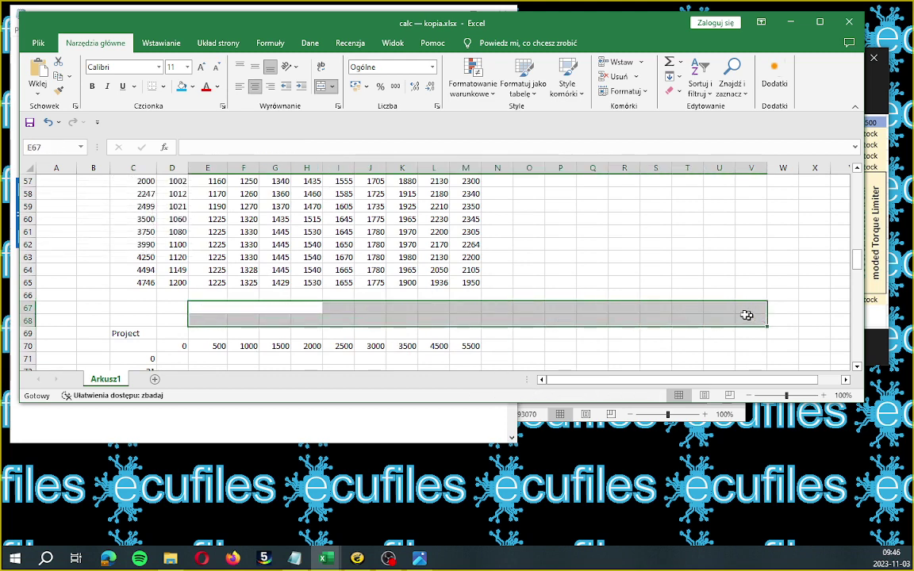
Try to move the MAF and BOOST rows from H46:V47 to H67:V68.
scroll(561, 220, up, 5)
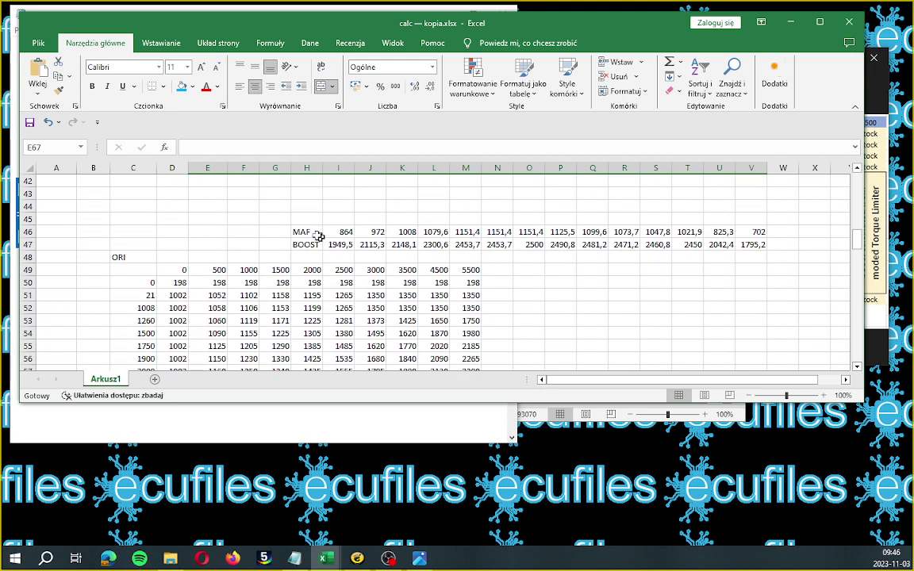
drag(316, 237, 720, 338)
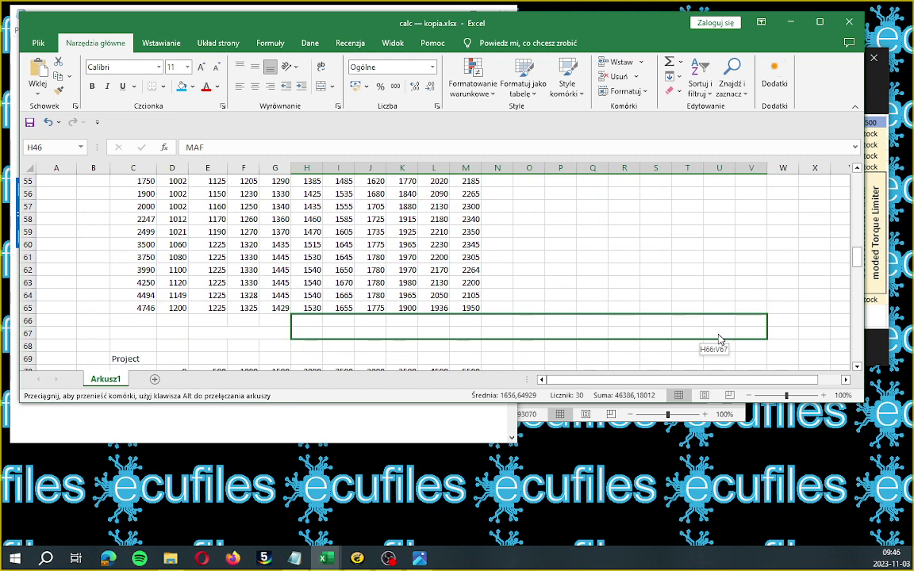
drag(720, 344, 719, 347)
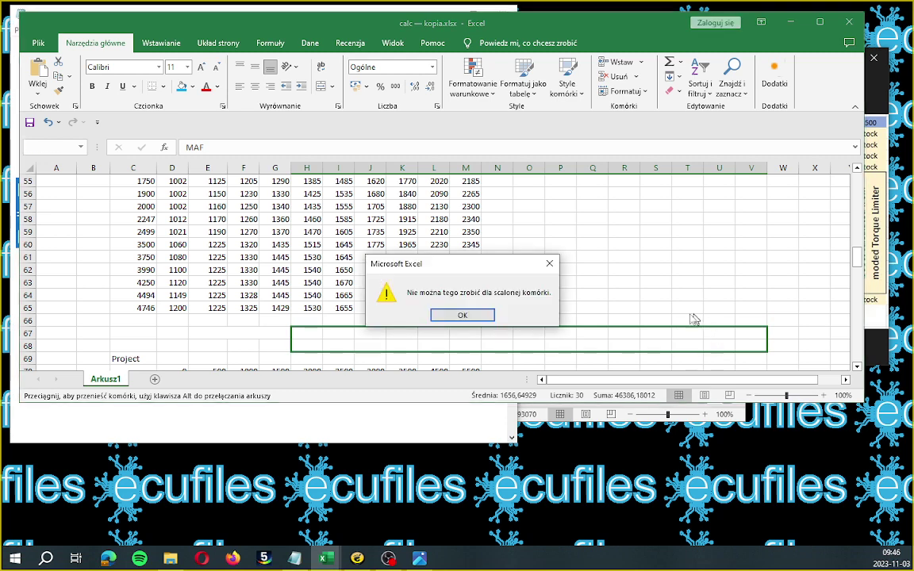
click(465, 315)
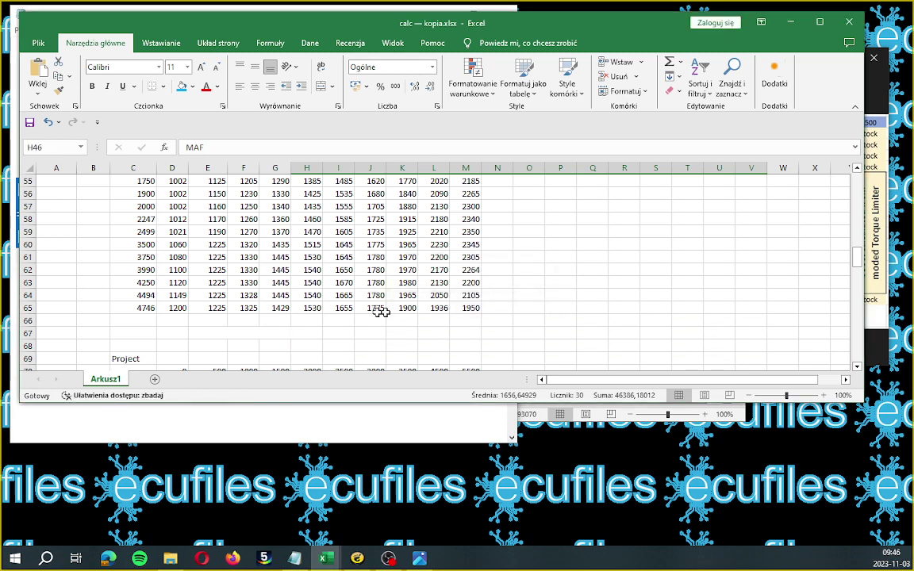
Unmerge the merged cell E67:H67 above the Project table.
click(238, 333)
key(alt+h)
key(m)
key(u)
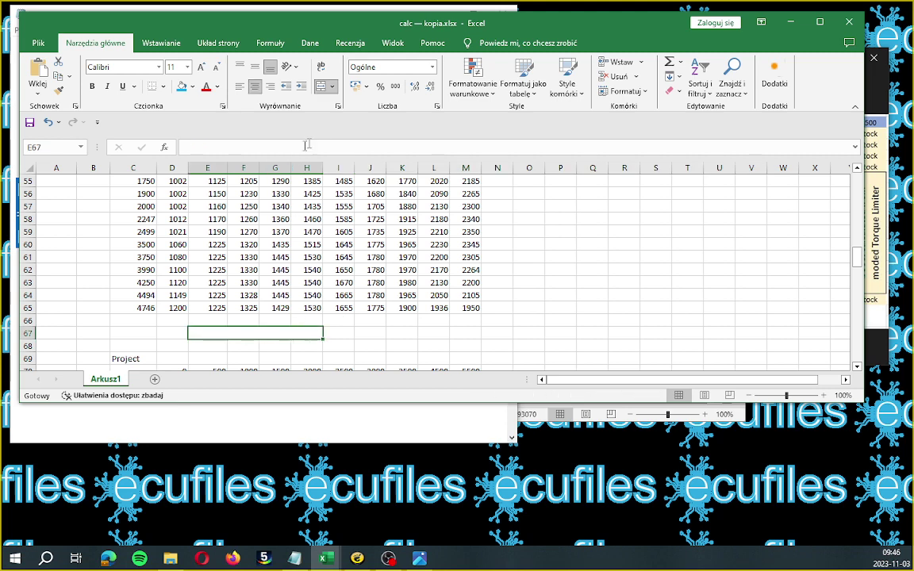
scroll(420, 296, up, 2)
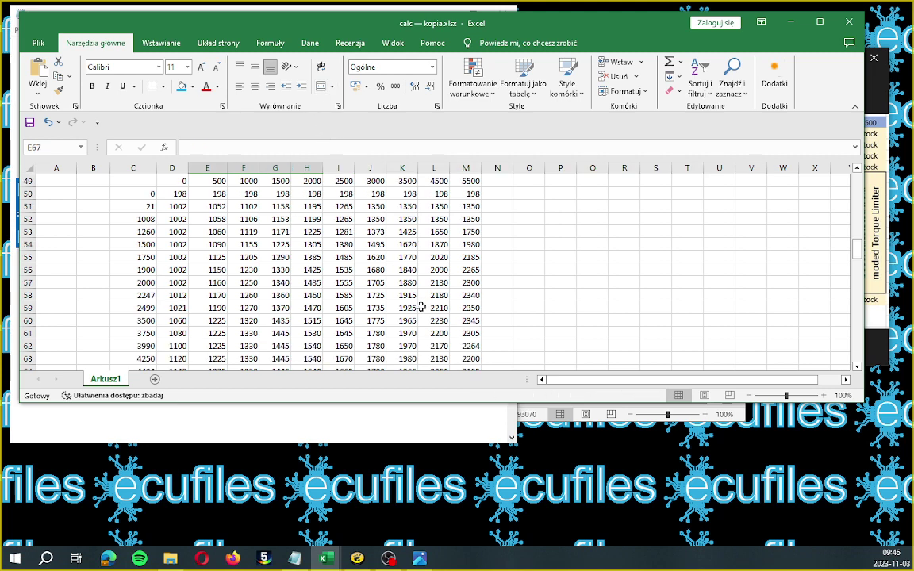
Copy the RPM axis from I35:V35 and paste it as values only into I45:V45 above the MAF row.
scroll(429, 303, up, 4)
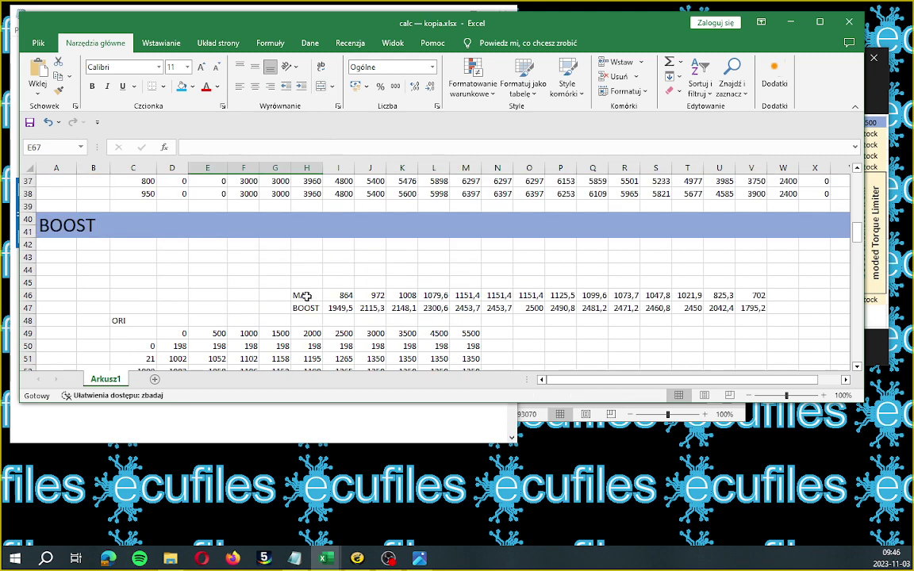
drag(306, 296, 750, 305)
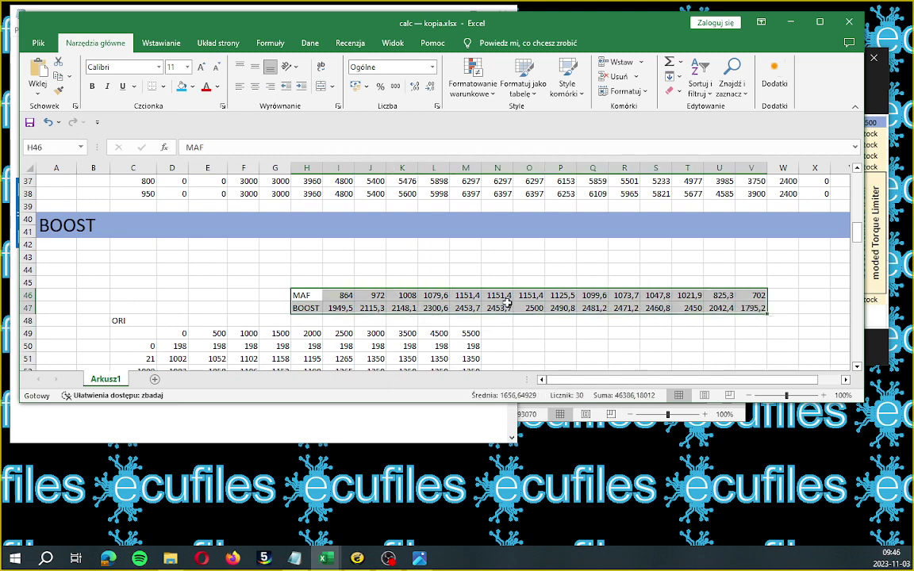
click(431, 268)
scroll(430, 267, up, 2)
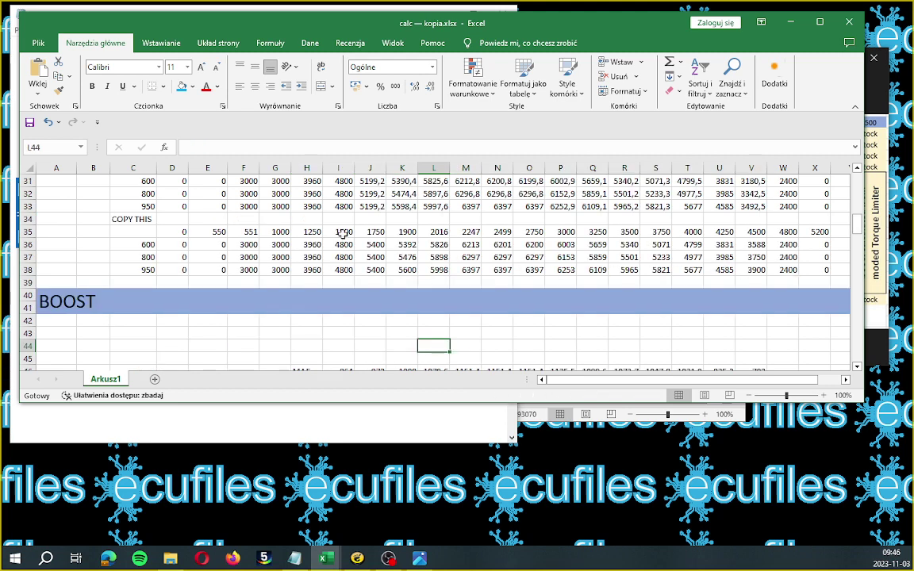
drag(343, 233, 751, 231)
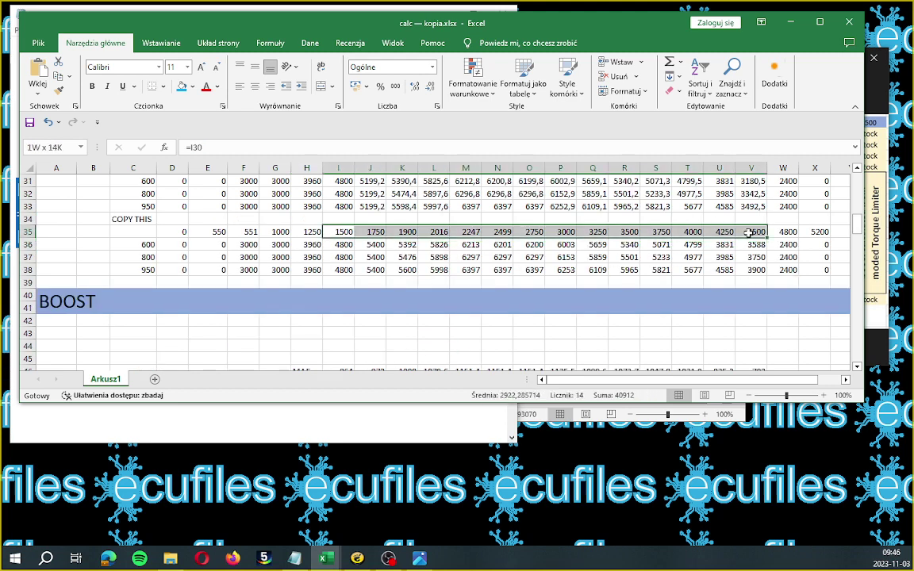
right_click(751, 232)
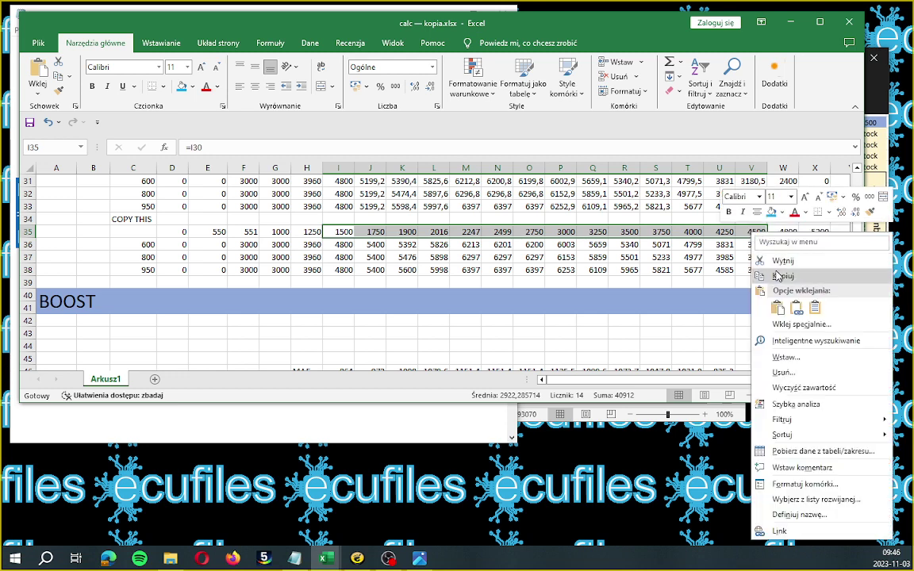
click(782, 277)
scroll(613, 264, down, 2)
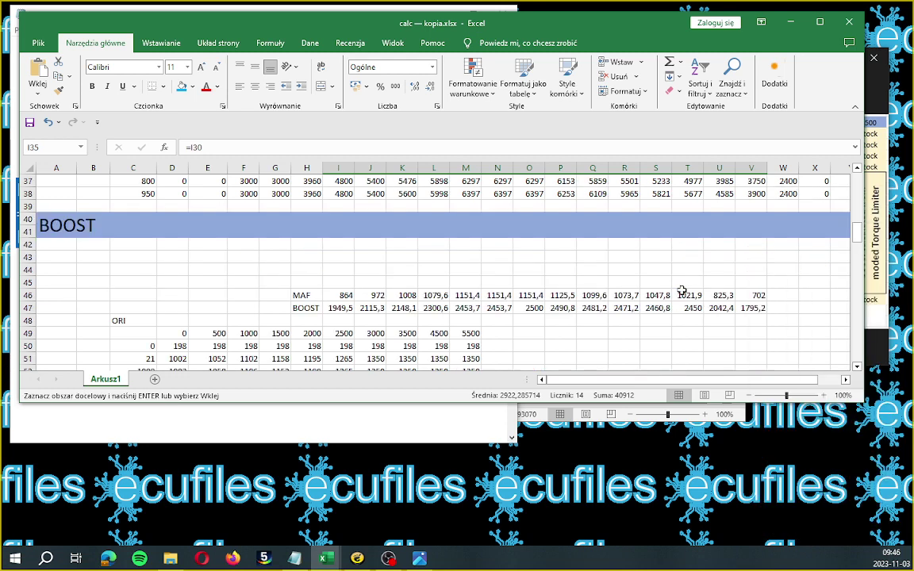
click(340, 282)
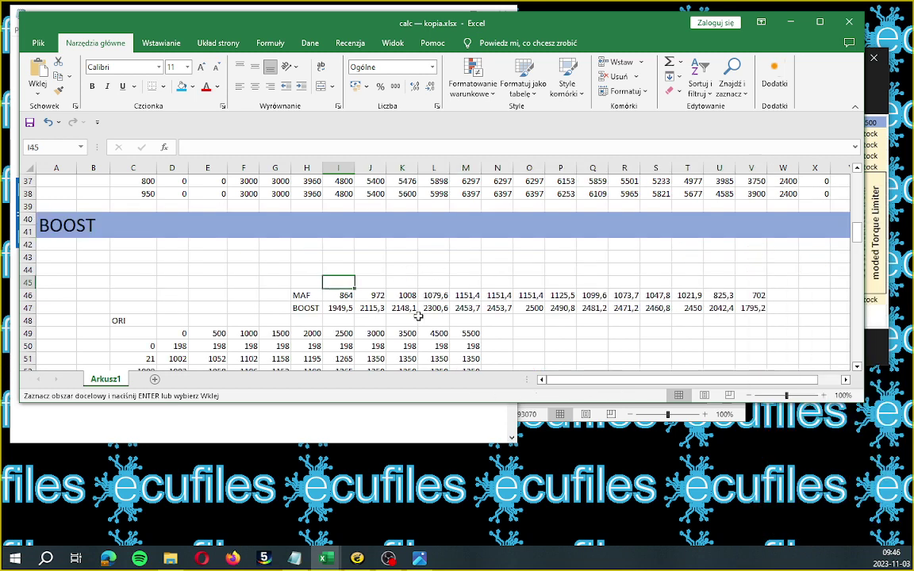
key(ctrl+v)
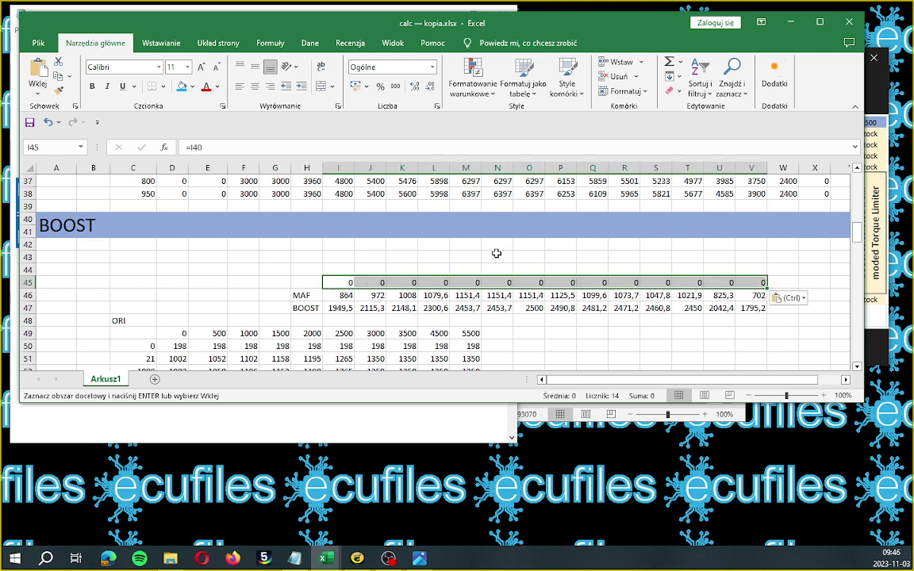
right_click(338, 283)
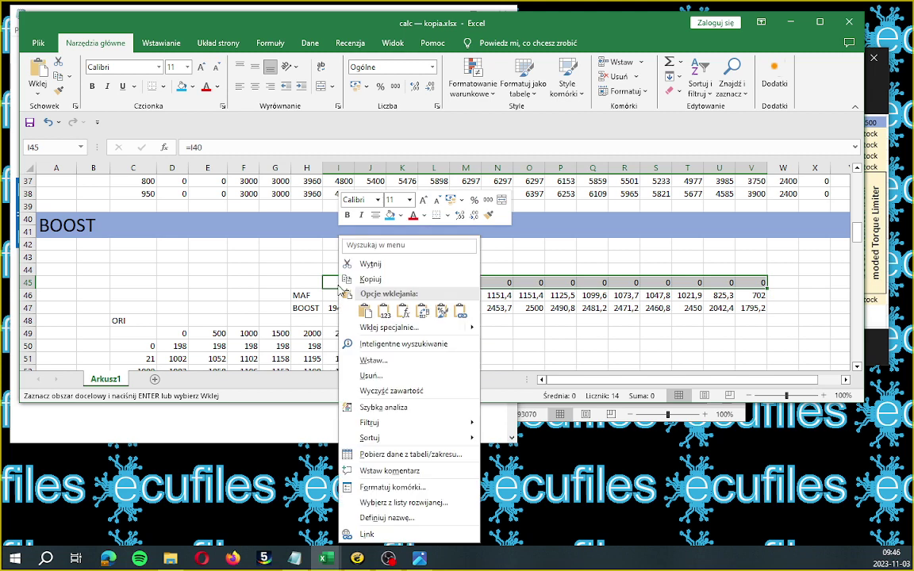
click(384, 311)
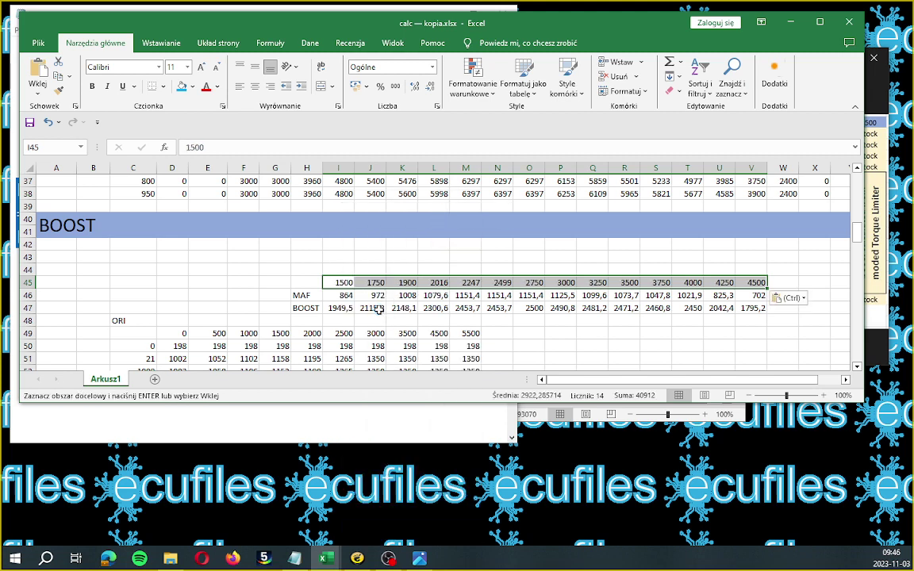
Move the RPM, MAF and BOOST block H45:V47 to H67:V69 above the Project table, and select M75.
click(466, 308)
drag(303, 284, 748, 302)
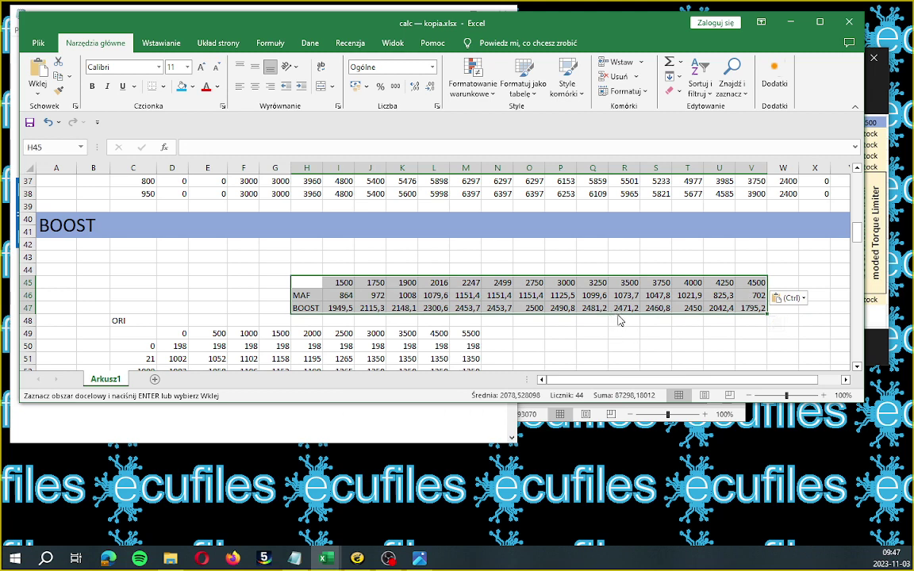
mouse_move(619, 315)
mouse_down()
mouse_move(627, 389)
mouse_move(617, 297)
mouse_up()
click(560, 332)
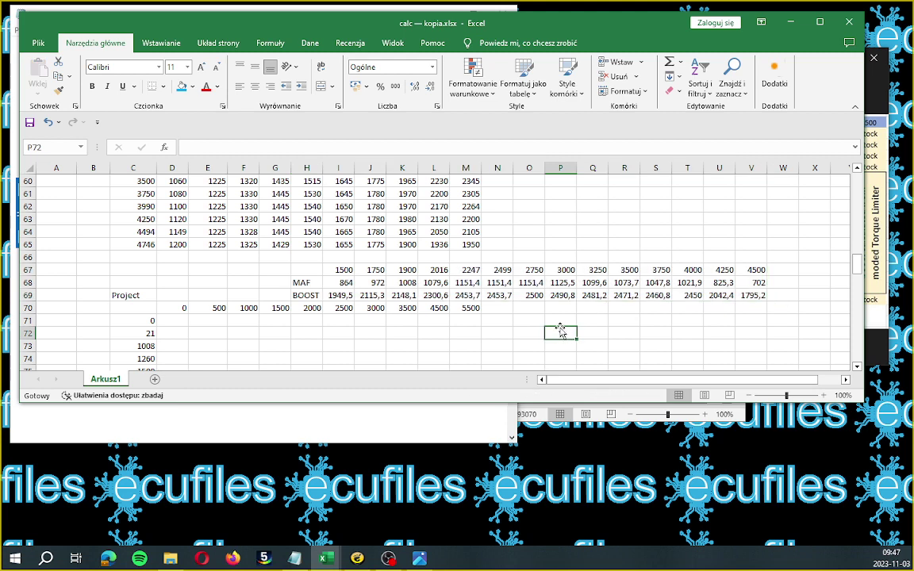
scroll(561, 331, down, 2)
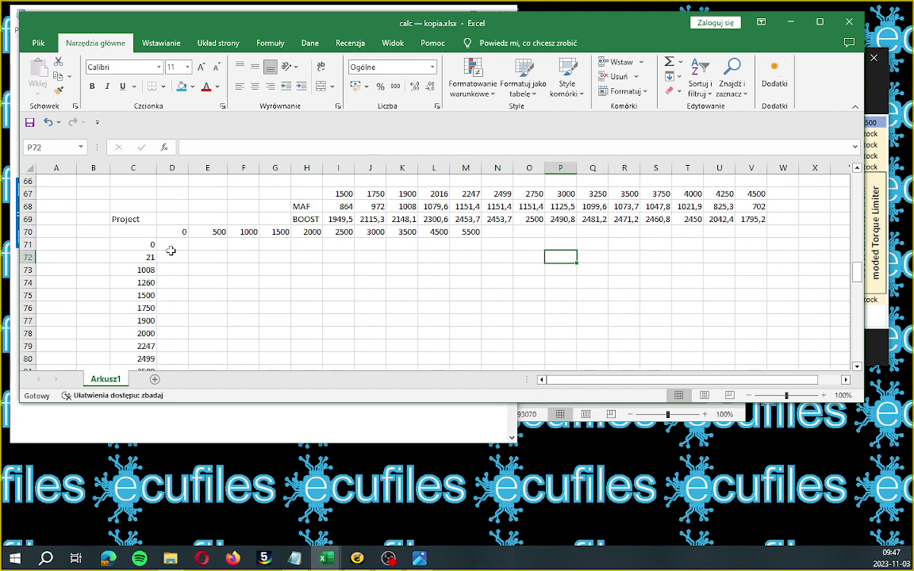
click(473, 294)
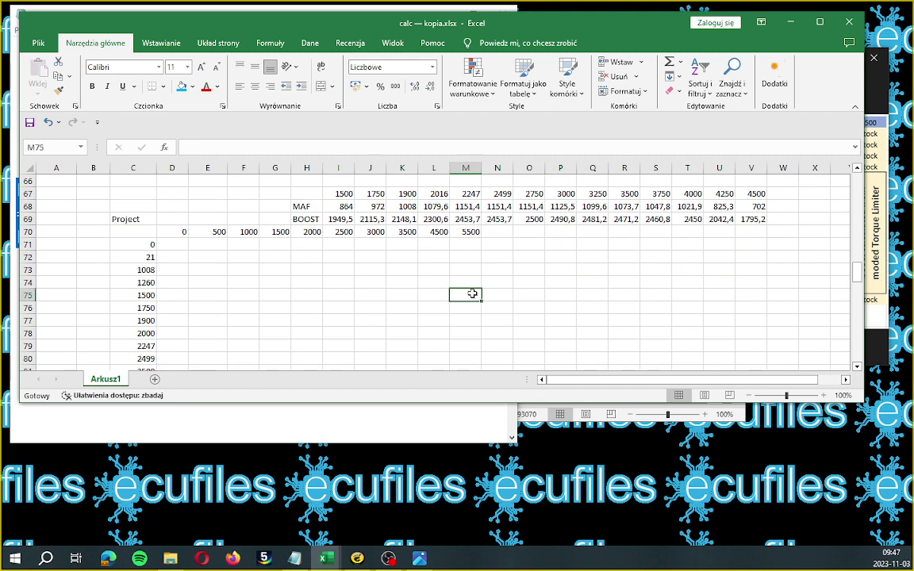
text(+)
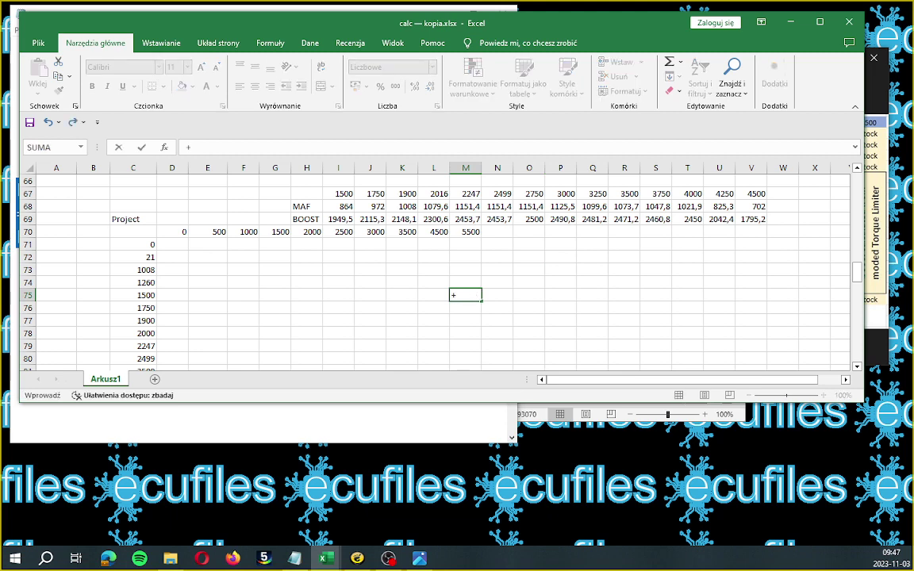
key(BackSpace)
text(=)
click(338, 220)
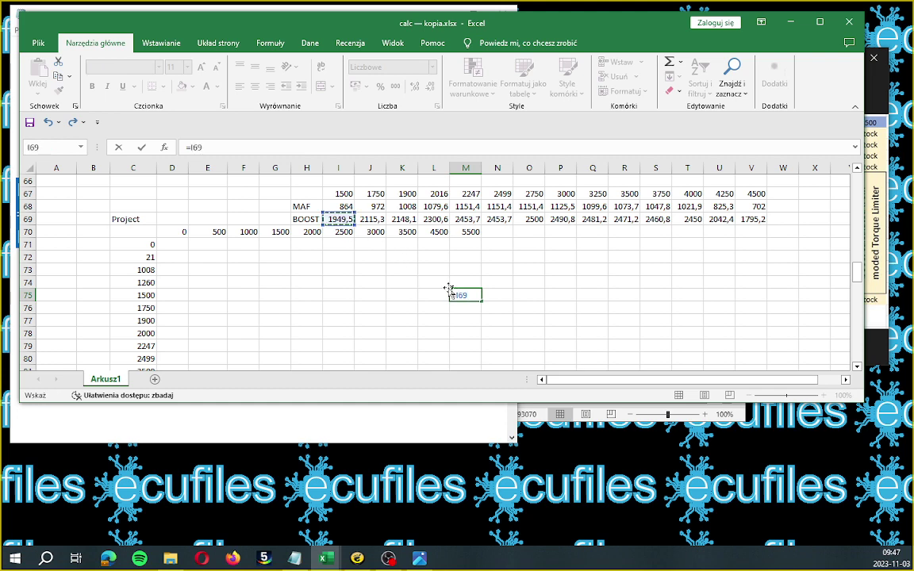
click(463, 309)
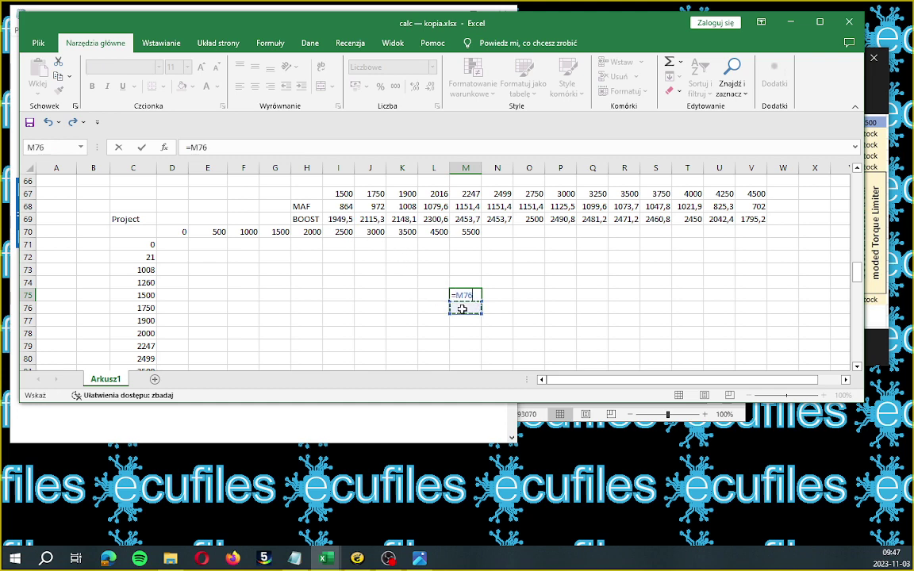
key(Escape)
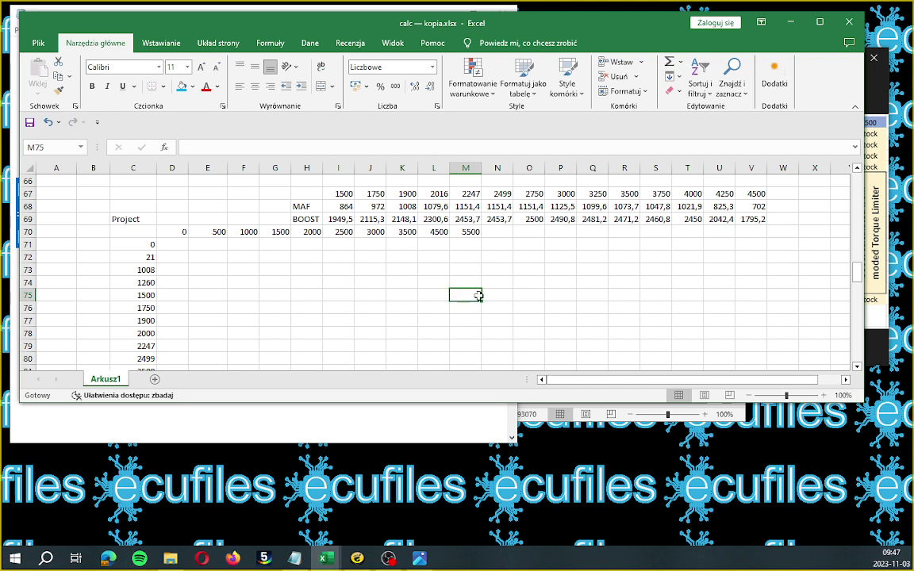
In the Project table's 5500 column, enter =I69 in M75 for 1500 RPM and =J69 in M76 for 1750 RPM.
text(+)
key(BackSpace)
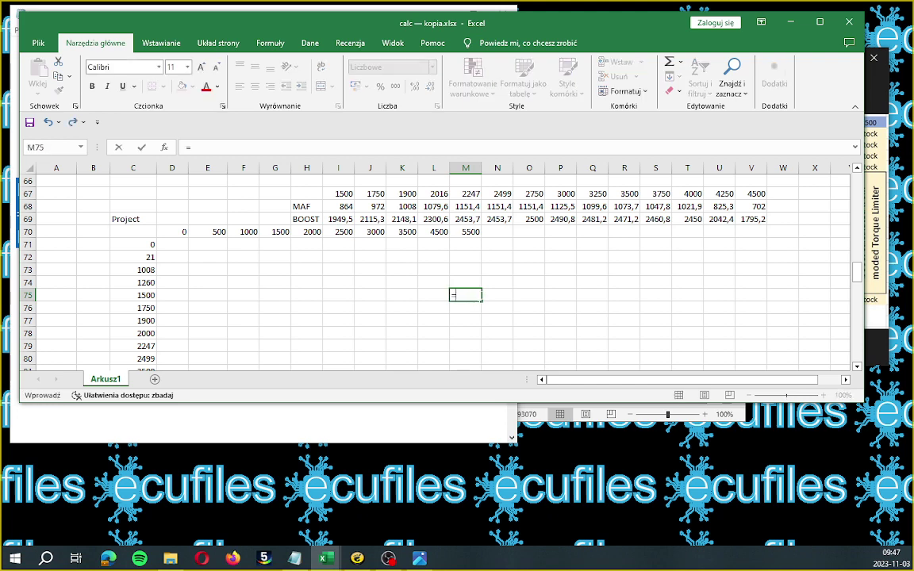
text(=)
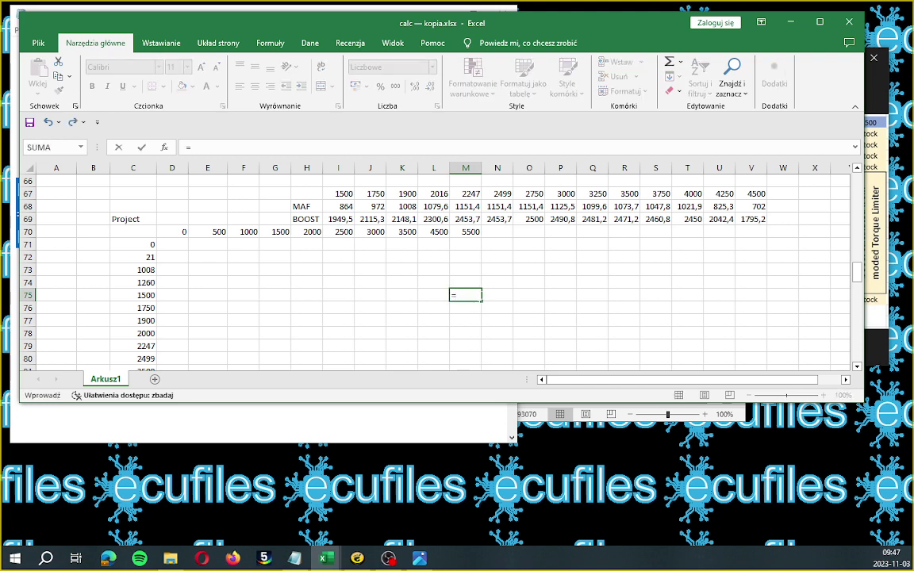
click(341, 220)
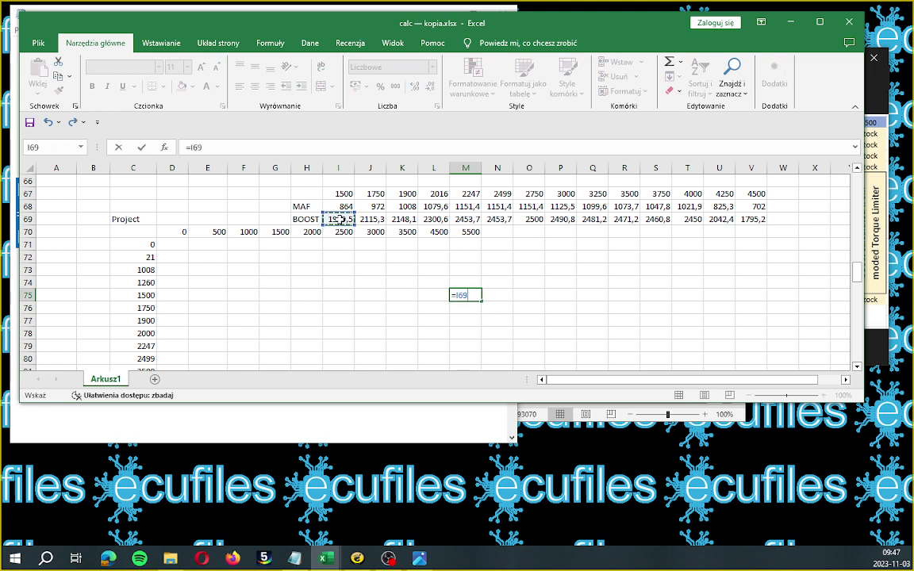
key(Return)
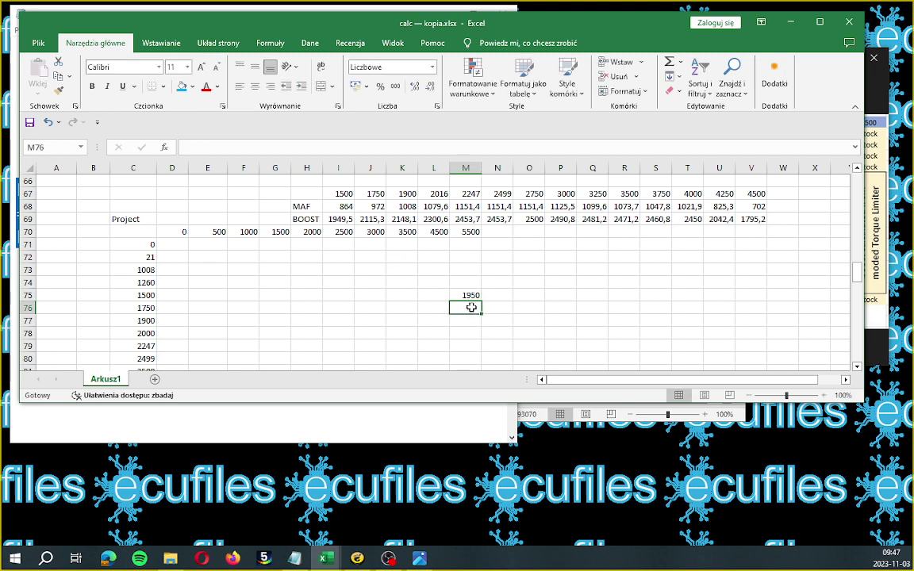
text(=)
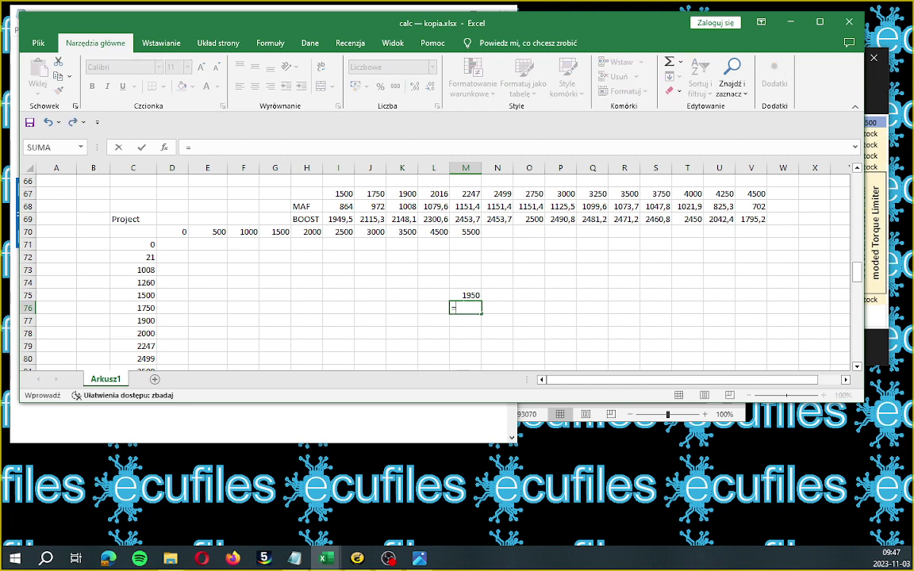
click(378, 219)
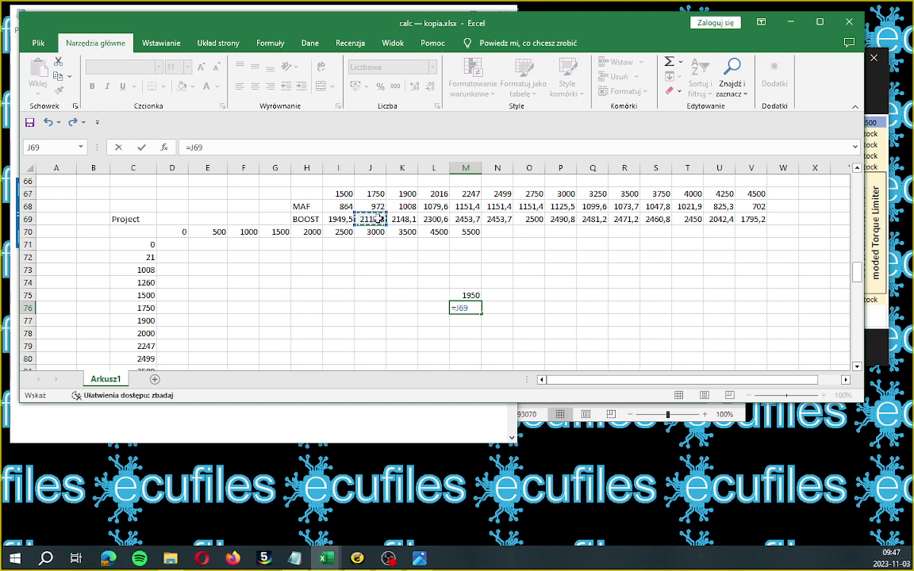
key(Return)
click(468, 309)
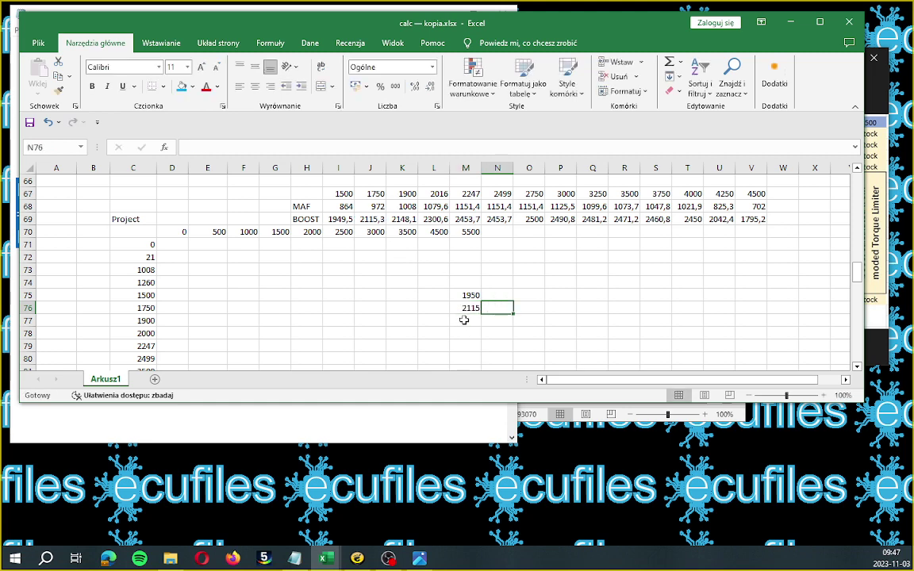
Continue the 5500 column with =K69 in M77 for 1900 RPM and =L69 in M78 for 2000 RPM.
click(465, 319)
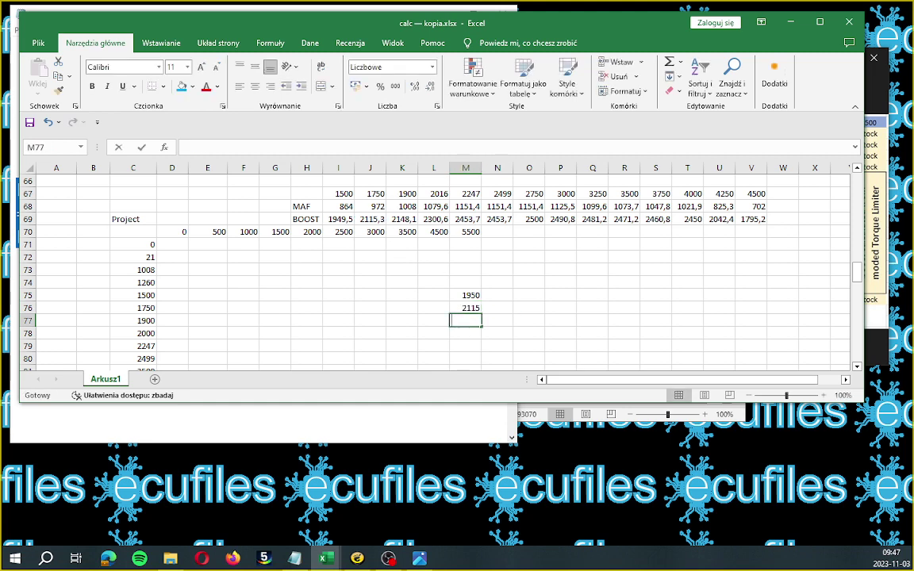
text(+)
key(BackSpace)
text(=)
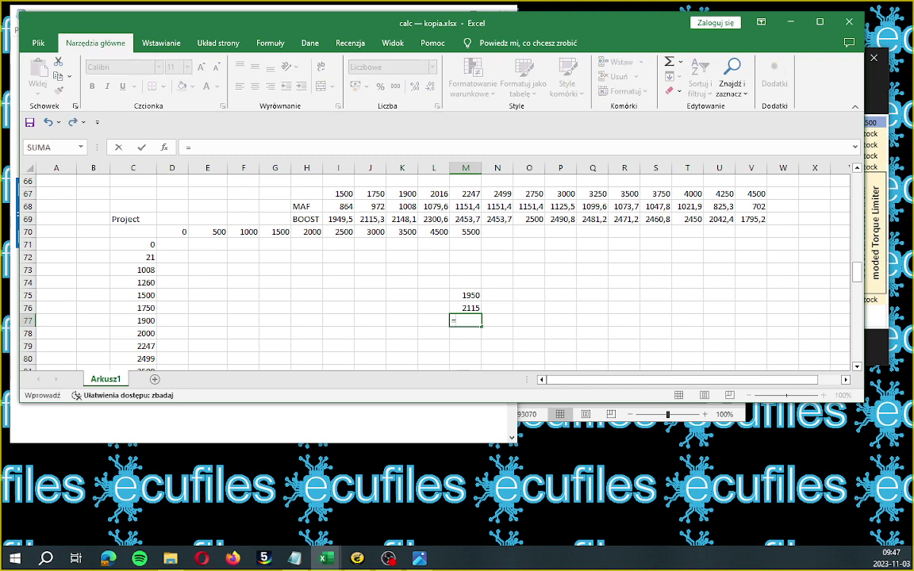
click(404, 220)
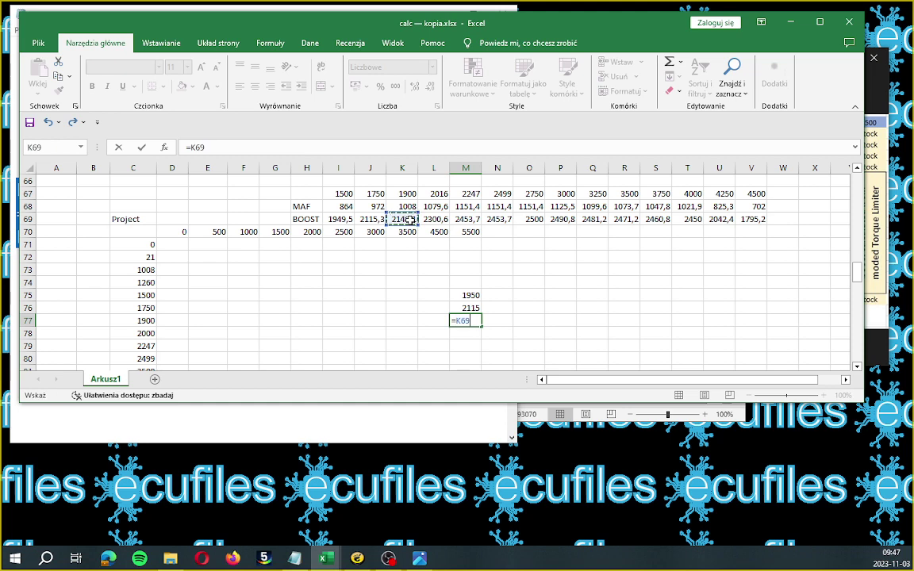
key(Return)
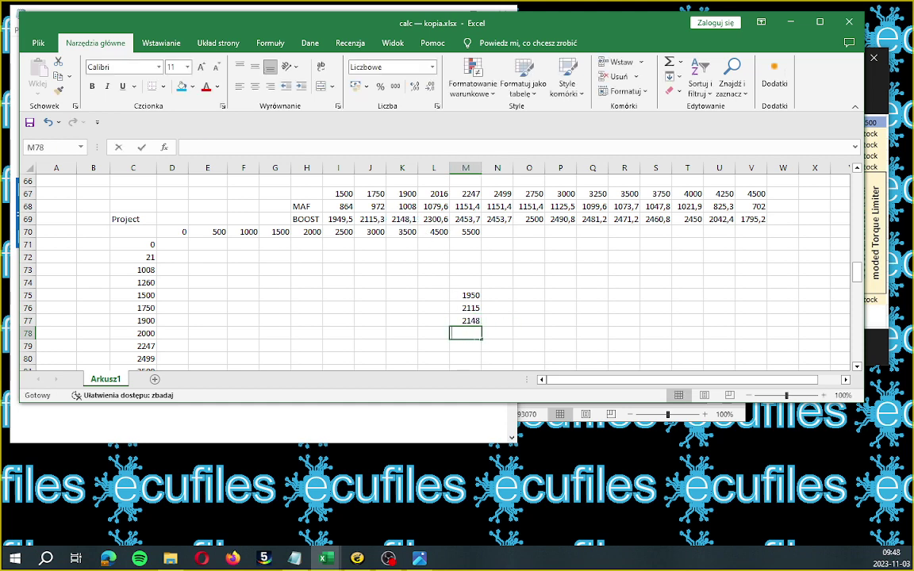
text(=)
key(BackSpace)
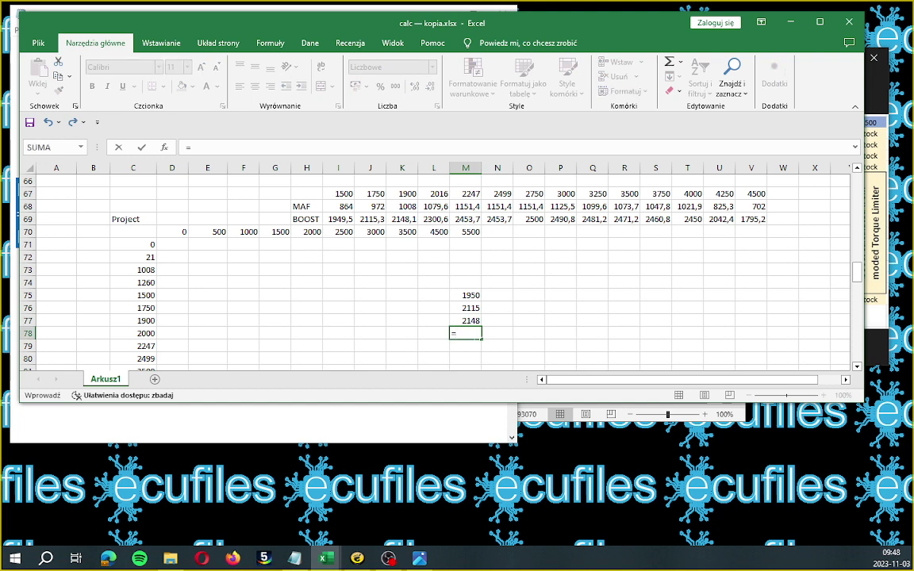
click(441, 219)
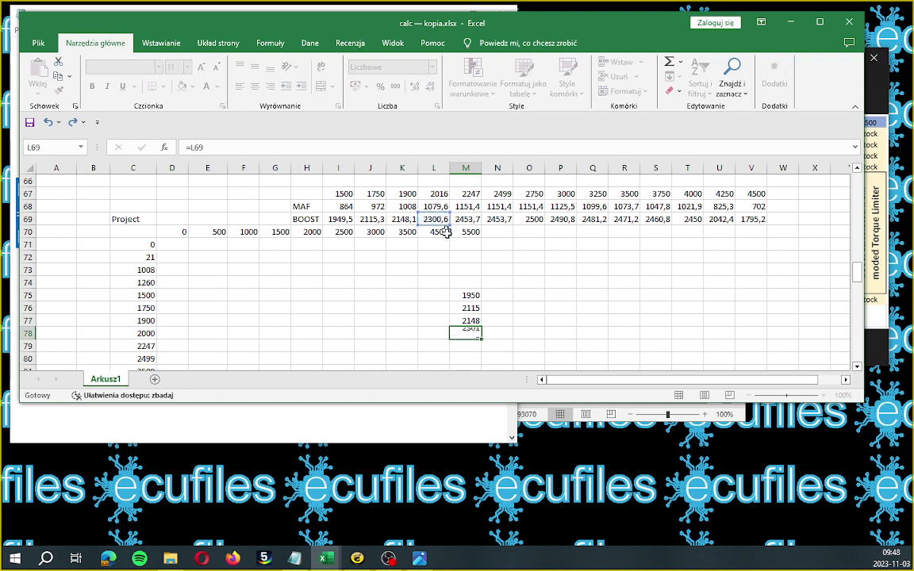
key(Tab)
Enter =M69 in M79 to bring the required boost into the 2247 RPM row of the 5500 column.
scroll(482, 259, down, 1)
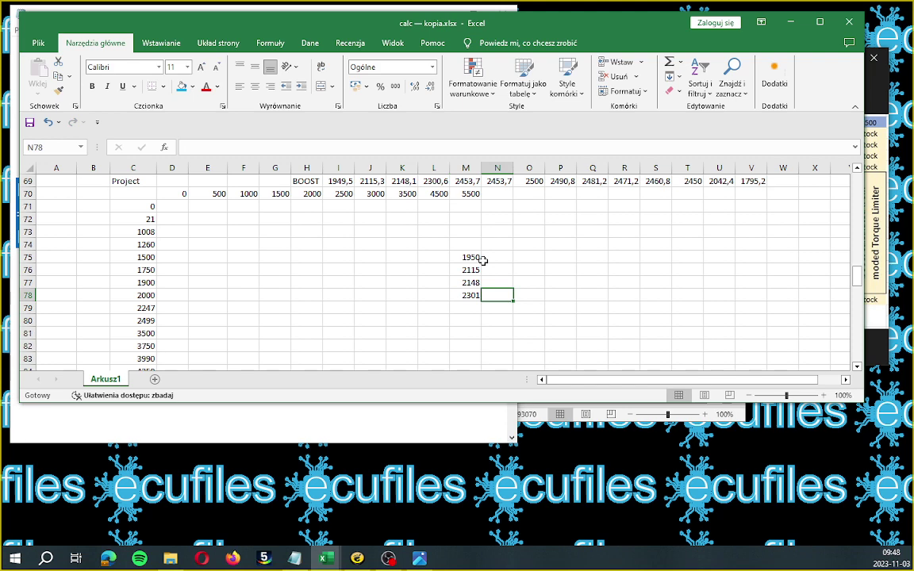
click(467, 310)
text(+)
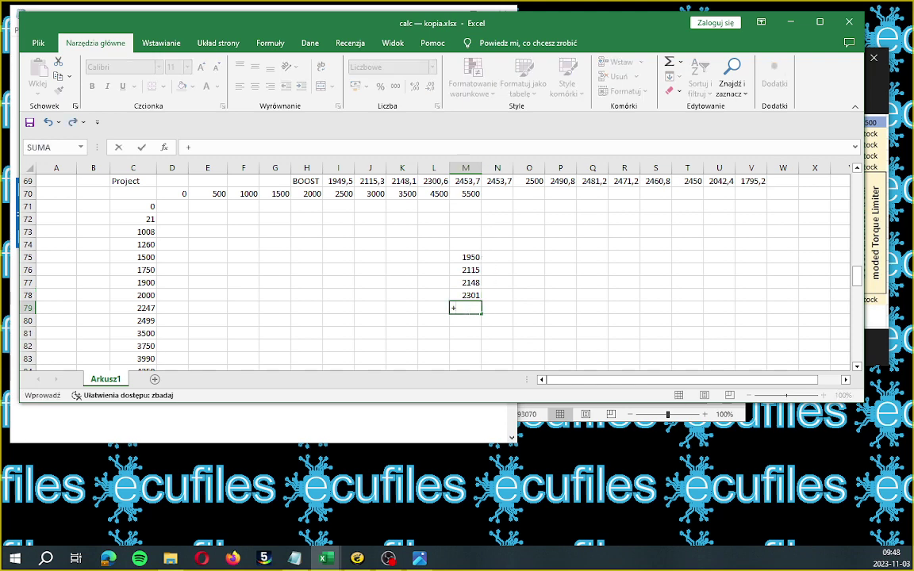
key(BackSpace)
text(=)
scroll(468, 309, up, 1)
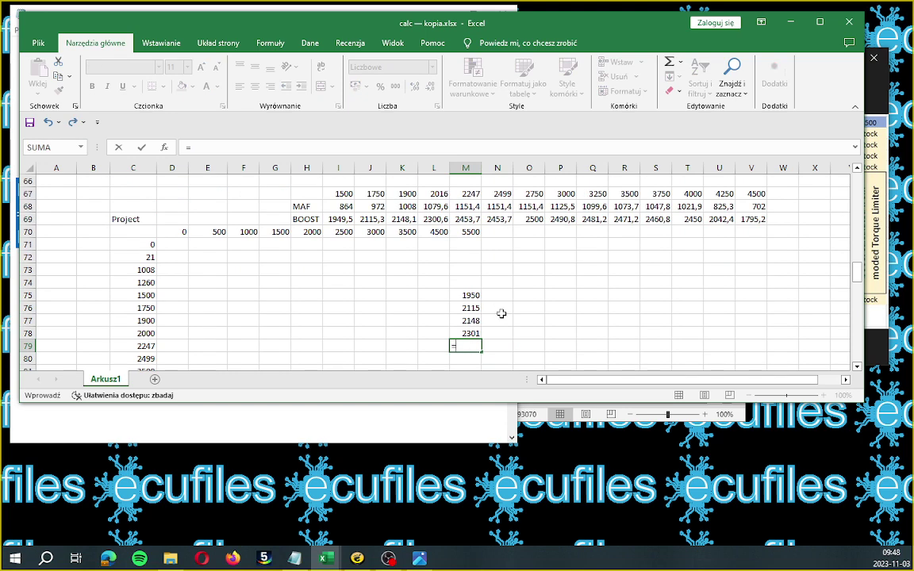
click(473, 222)
key(Return)
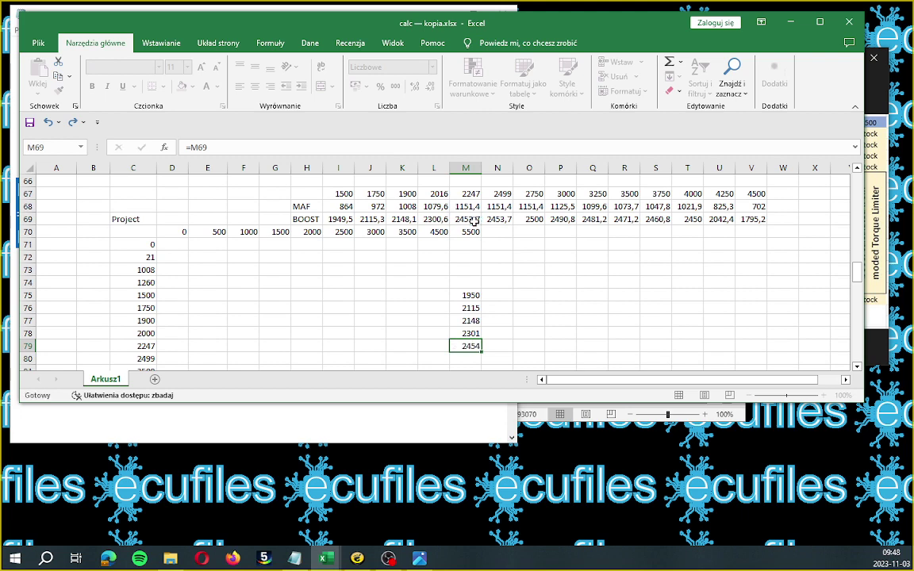
Enter =N69 in M80 to bring the required boost into the 2499 RPM row of the 5500 column.
click(463, 359)
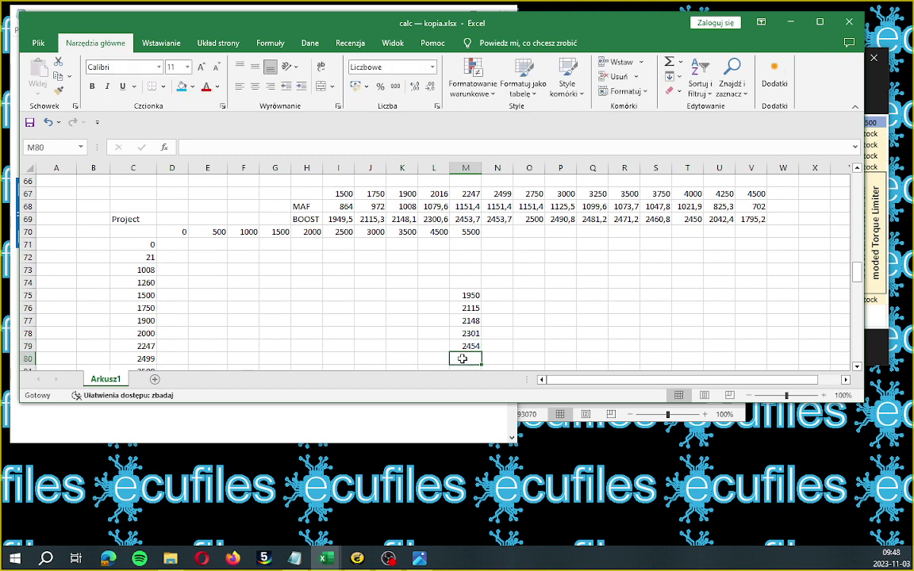
text(=)
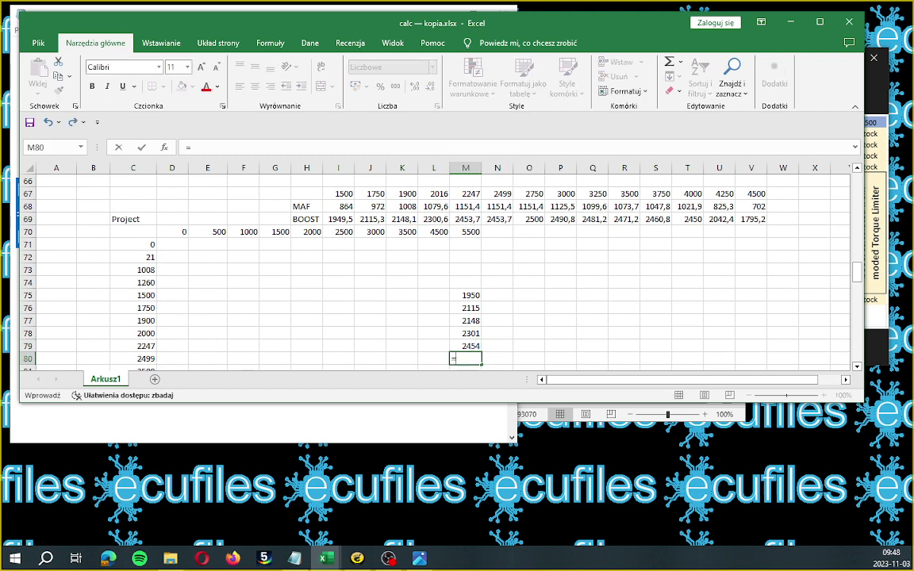
click(500, 221)
key(Tab)
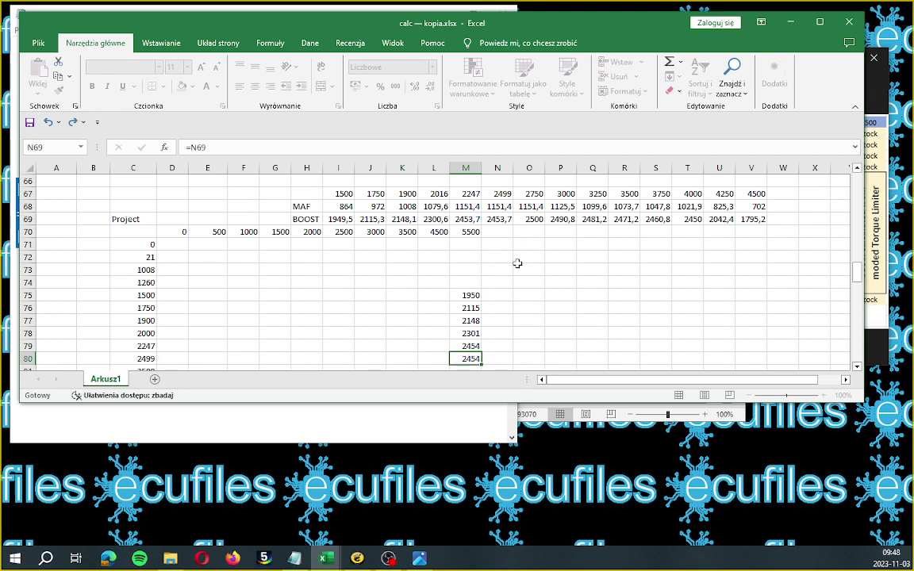
Enter =R69 in M81 to link the 3500 RPM row of the 5500 column to its required boost.
scroll(517, 266, down, 1)
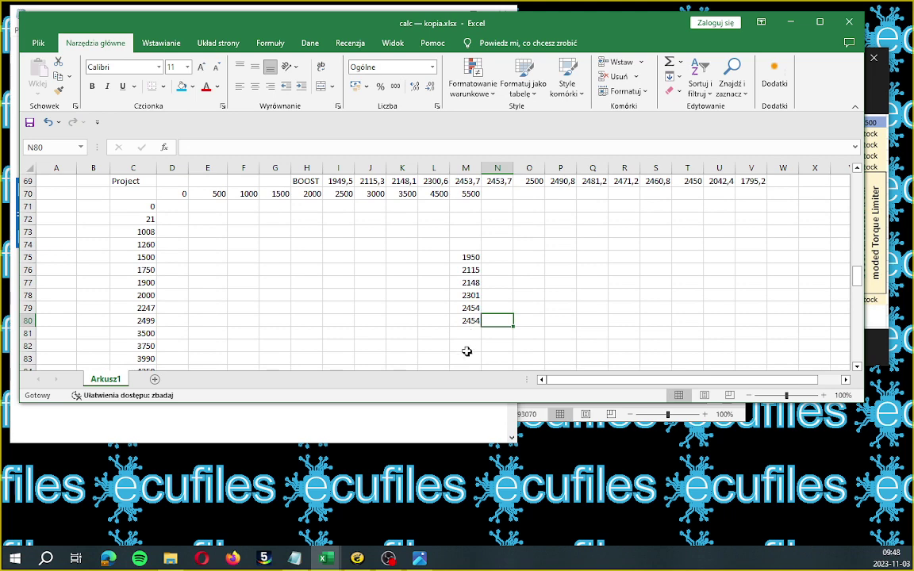
click(465, 334)
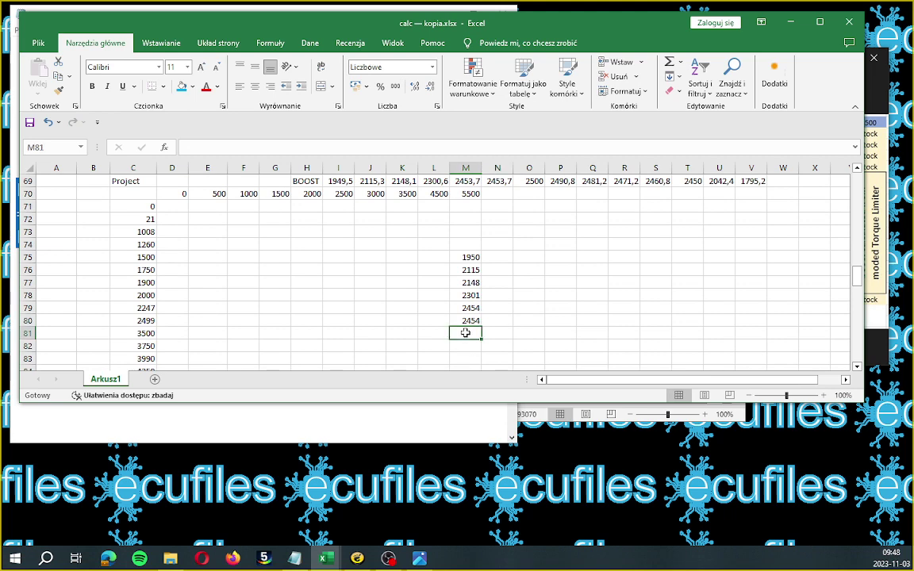
text(=)
key(Escape)
text(=)
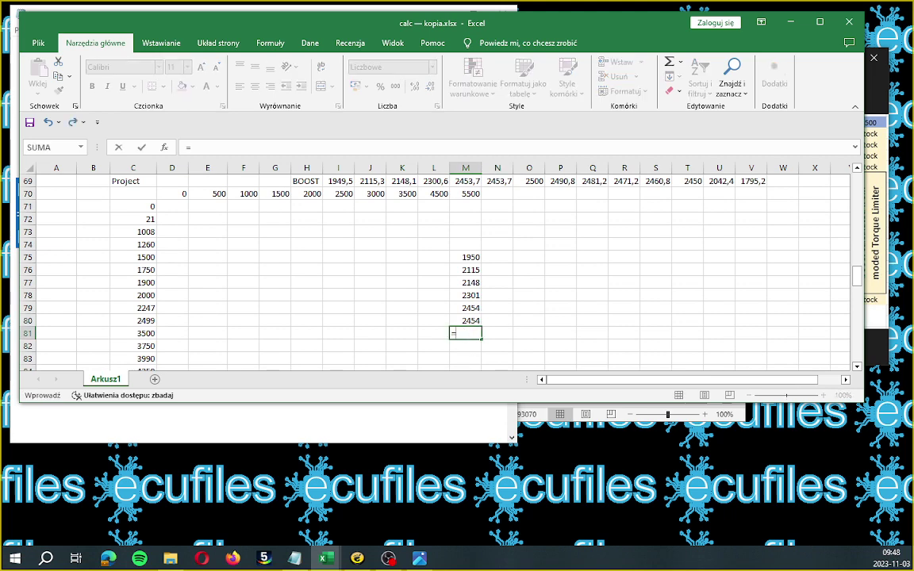
scroll(419, 300, up, 1)
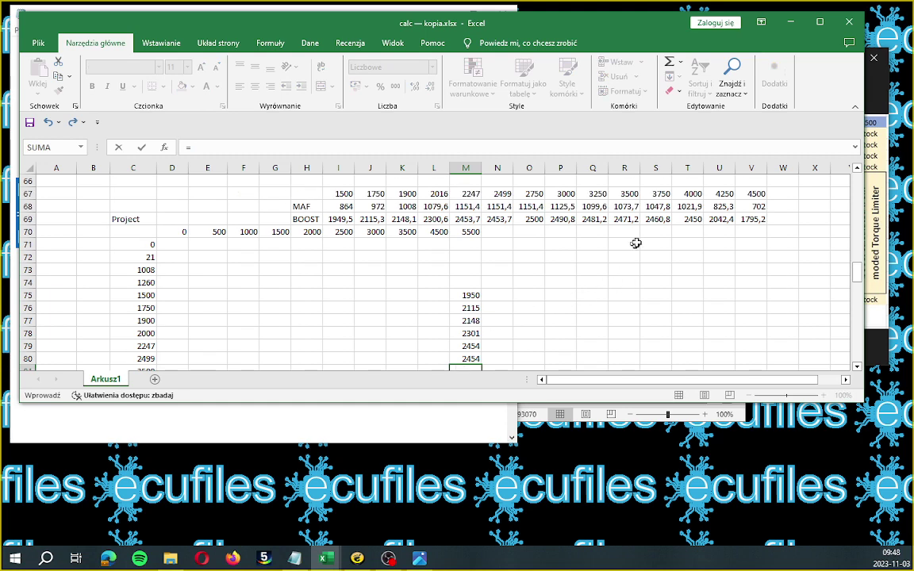
click(633, 220)
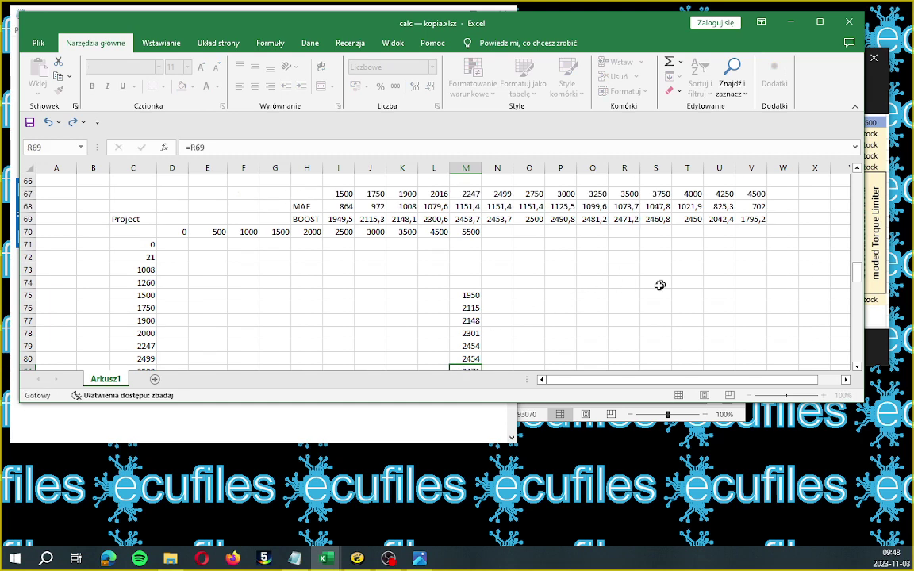
key(Tab)
Enter =S69 in M82 to link the 3750 RPM row of the 5500 column to its required boost.
scroll(649, 291, down, 1)
click(470, 337)
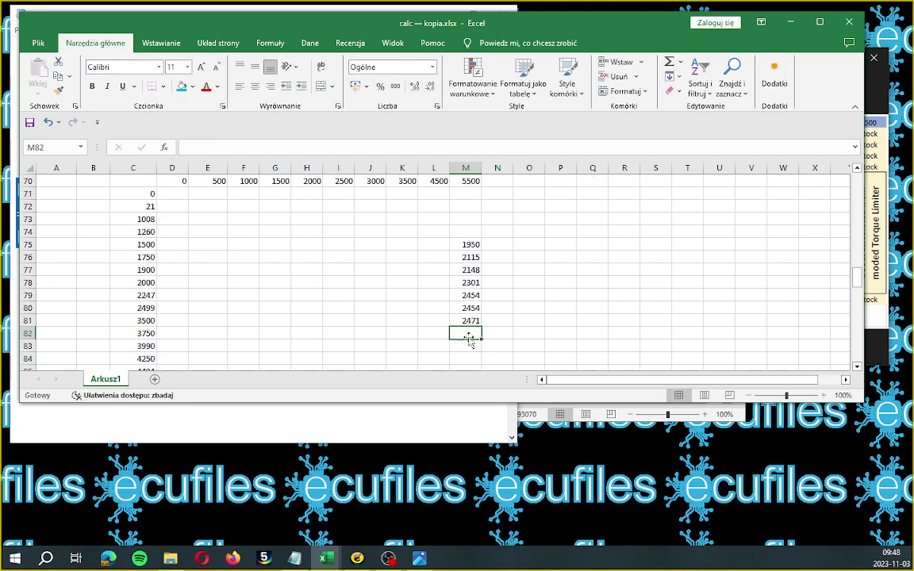
text(+)
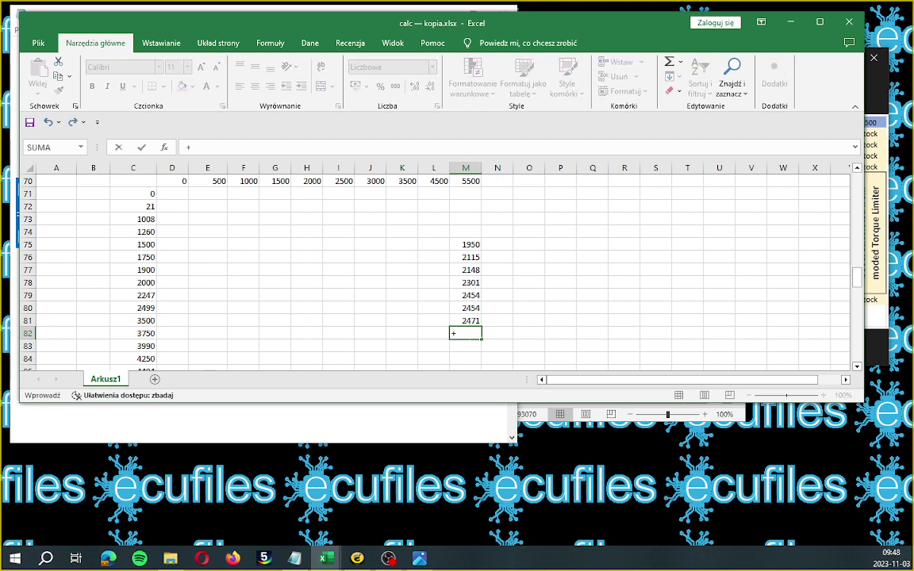
text(=)
scroll(463, 321, up, 1)
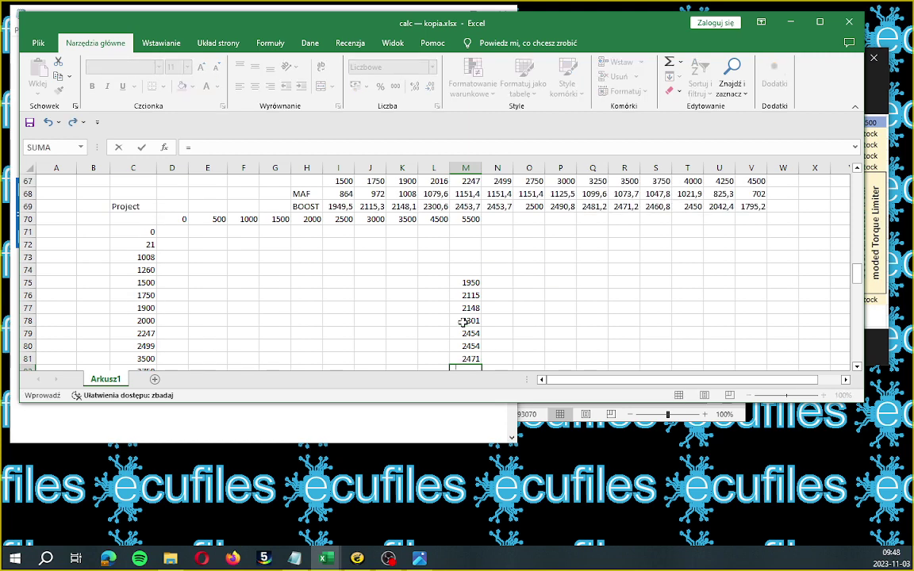
click(658, 206)
key(Tab)
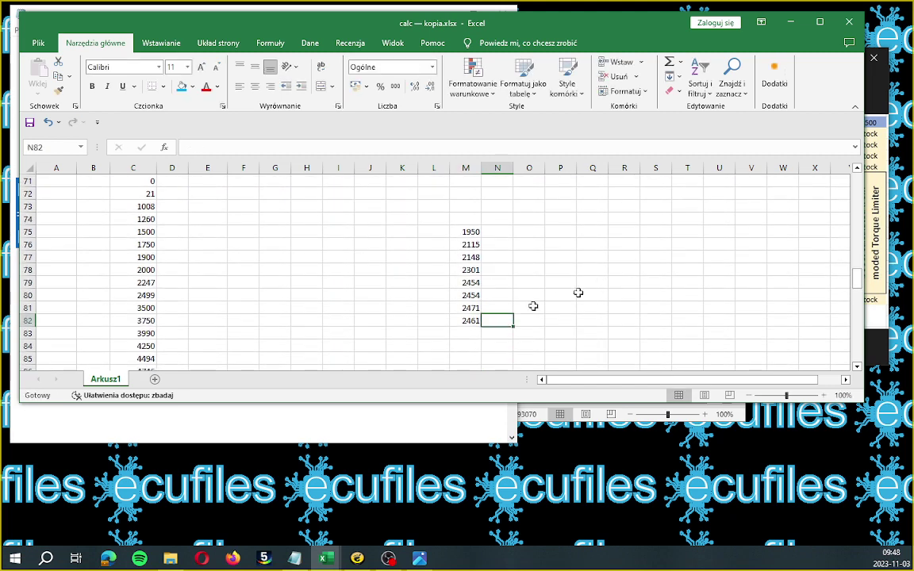
Fill M83, the 3990 RPM row of the 5500 column, with the 4000 RPM required boost using =T69.
click(465, 334)
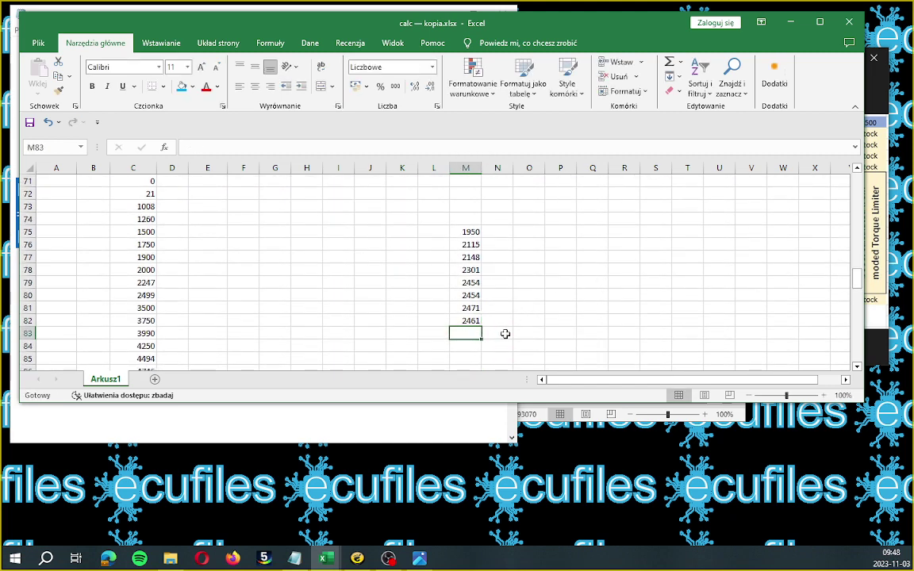
text(=)
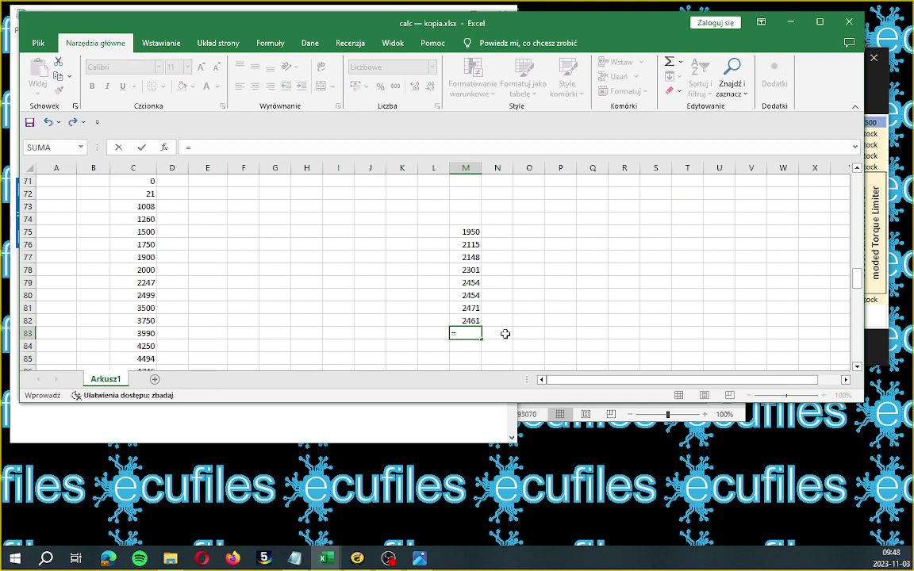
scroll(505, 334, up, 2)
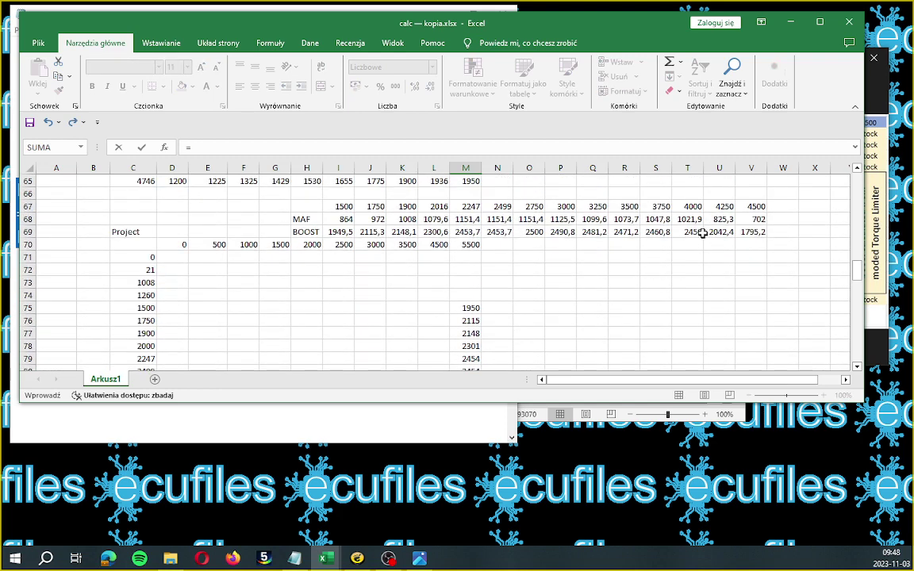
click(692, 232)
text(1)
scroll(610, 312, down, 2)
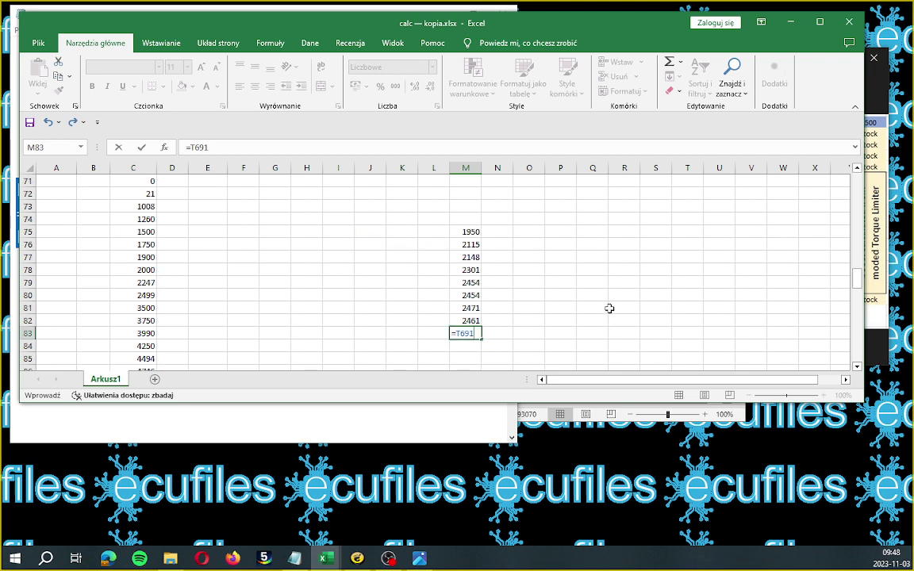
key(Tab)
Enter =U69 in M84 to bring the required boost into the 4250 RPM row of the 5500 column.
click(469, 347)
text(+)
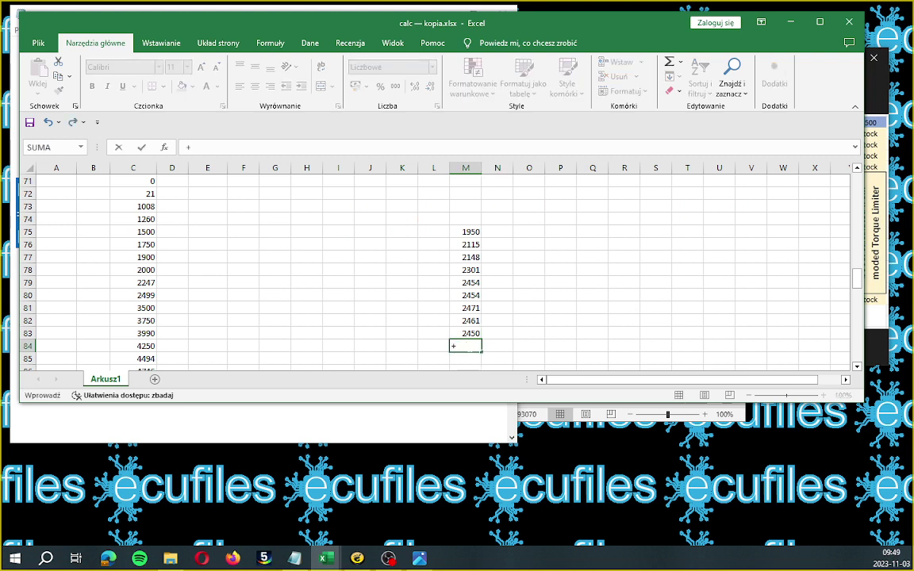
text(=)
scroll(476, 333, up, 2)
click(722, 231)
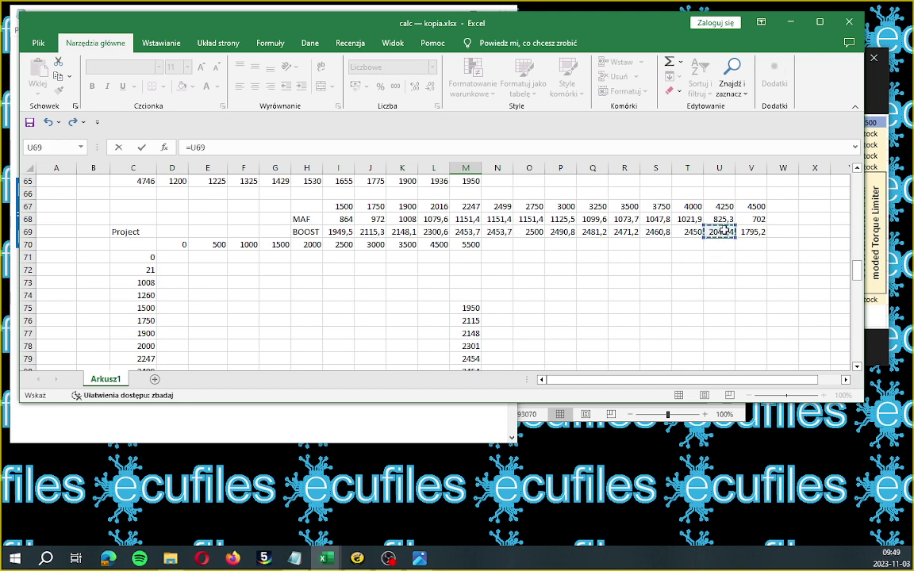
key(Tab)
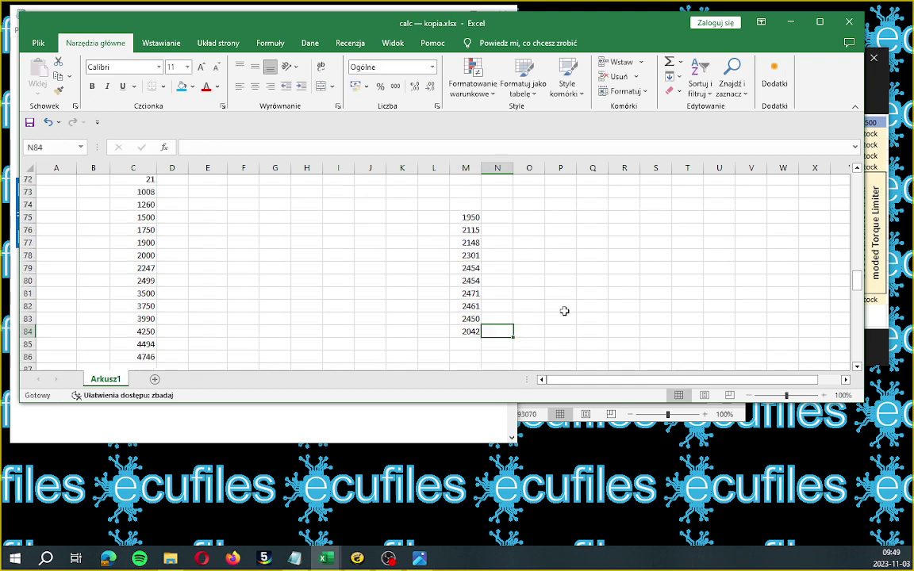
Fill M85, the 4494 RPM row of the 5500 column, with the 4500 RPM required boost using =V69.
scroll(564, 311, down, 1)
click(468, 333)
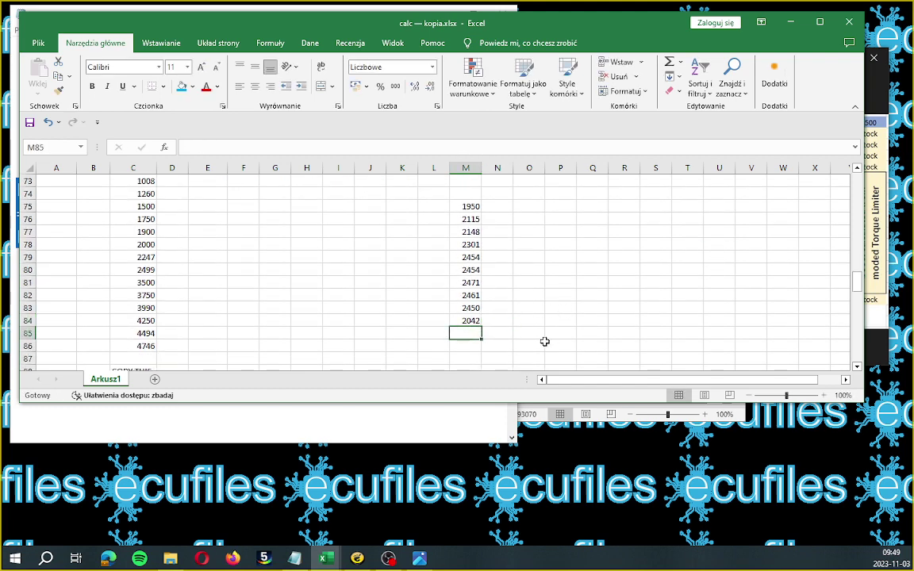
text(=)
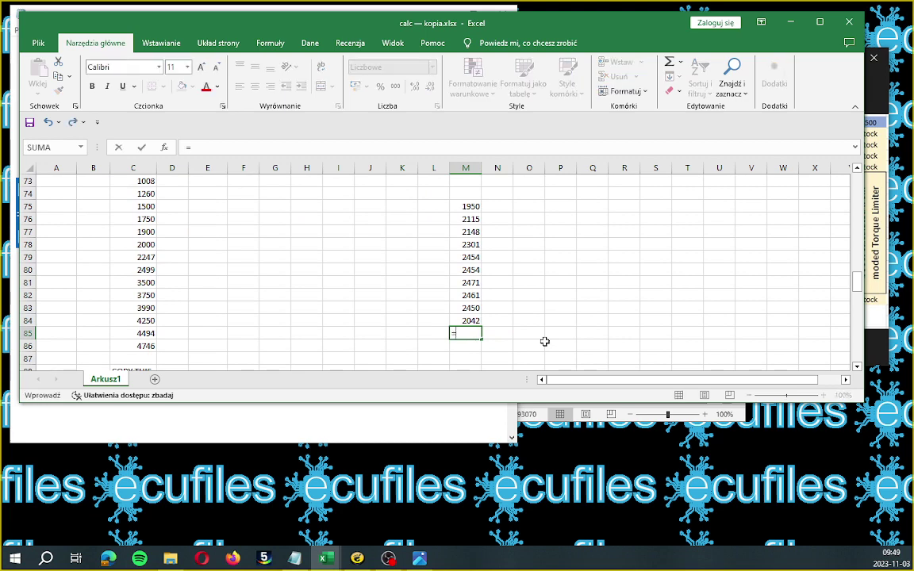
scroll(555, 347, up, 3)
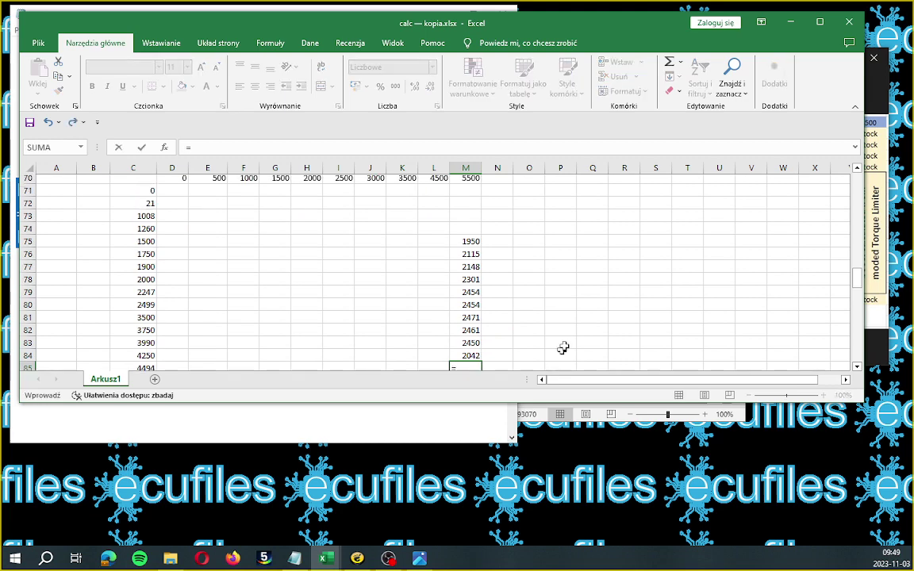
scroll(581, 326, down, 3)
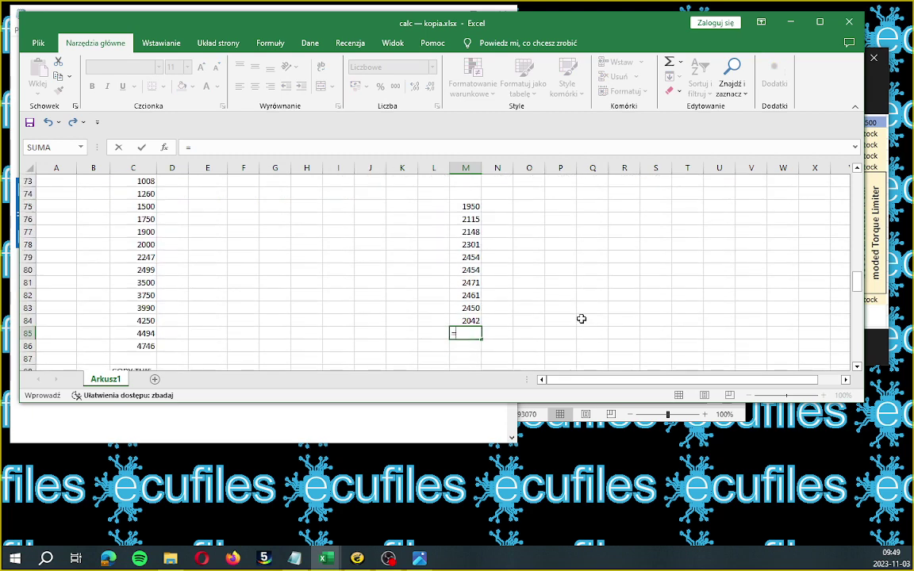
scroll(603, 294, up, 2)
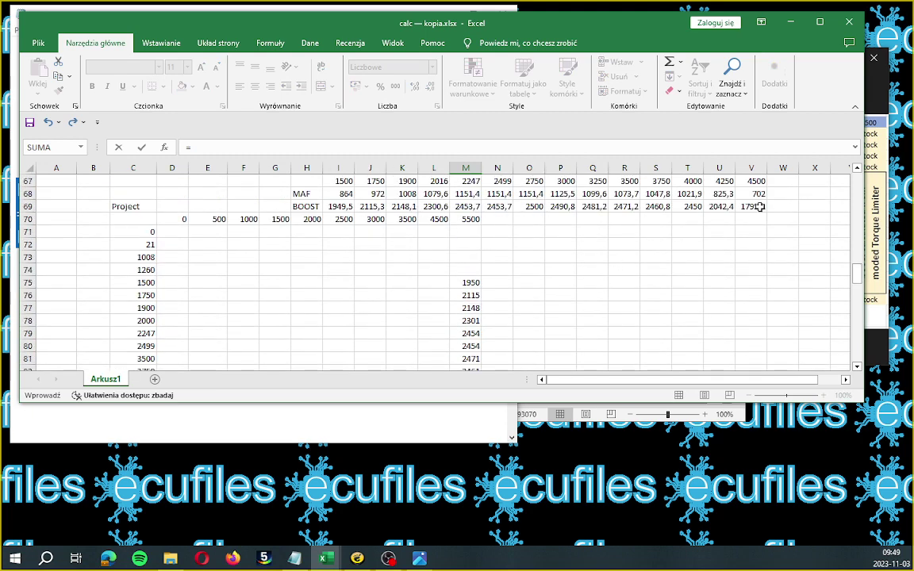
click(752, 206)
key(Tab)
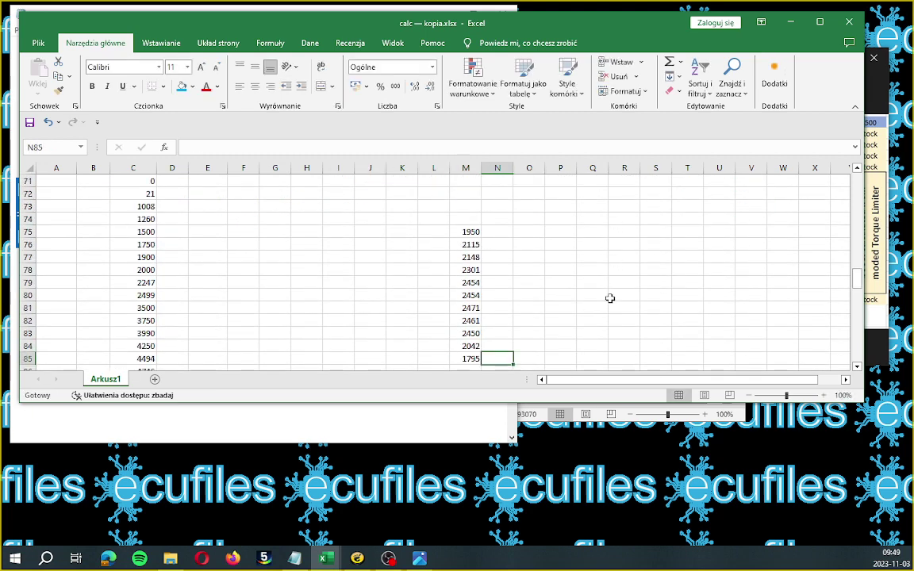
Link the Project table's first cell D71 to the matching cell of the ORI table with =D50.
scroll(610, 299, down, 1)
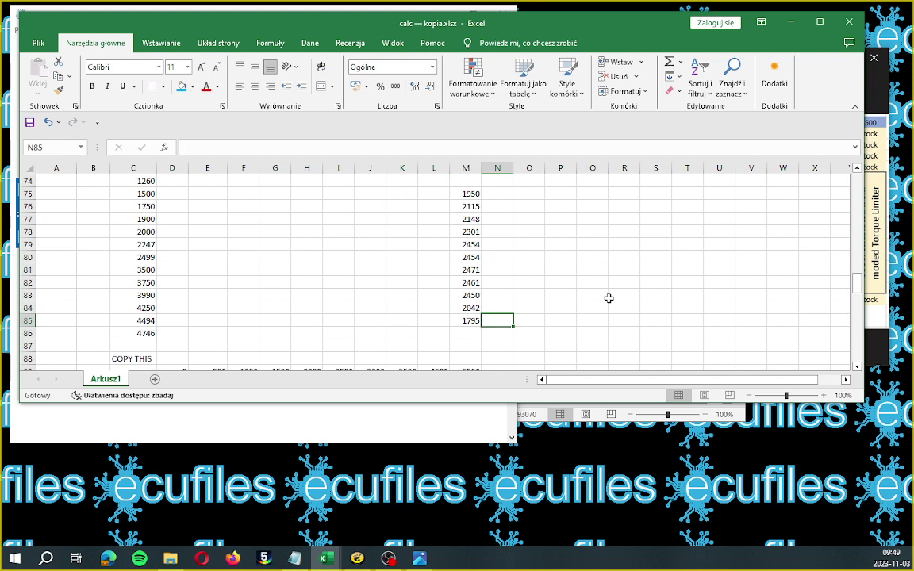
scroll(608, 298, down, 1)
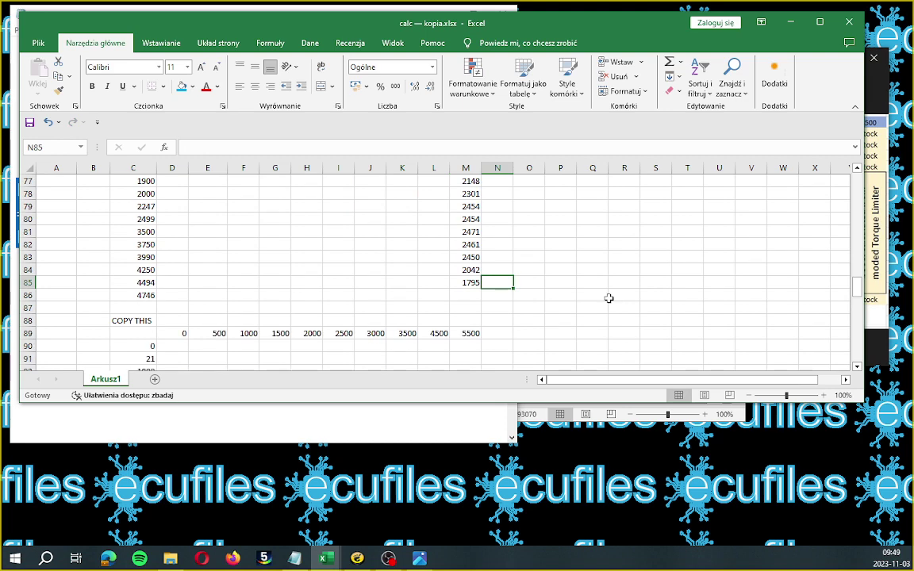
scroll(609, 299, up, 1)
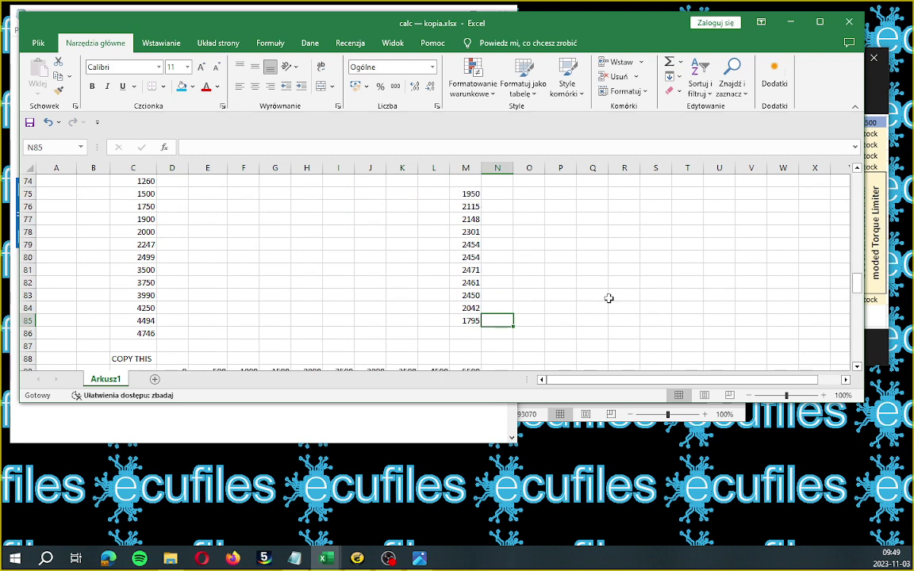
scroll(609, 298, up, 1)
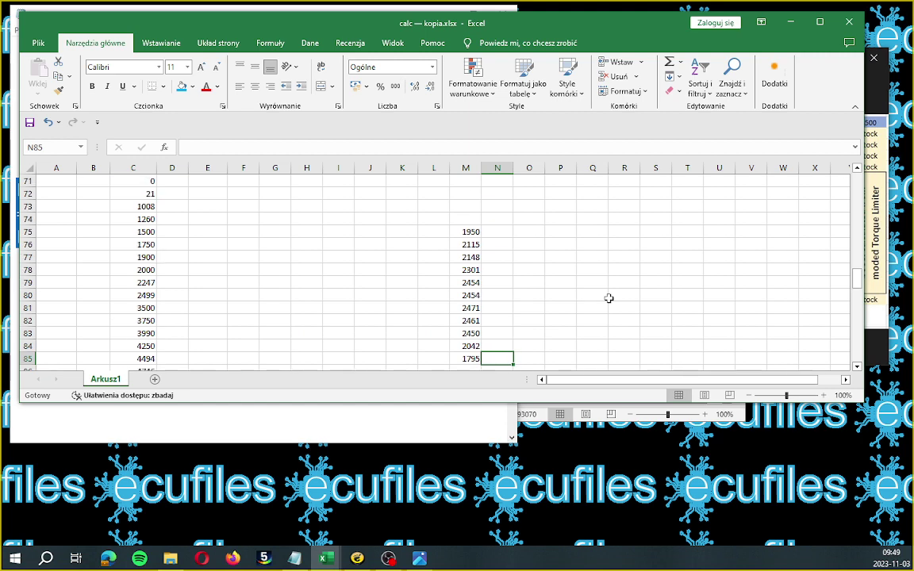
scroll(608, 298, up, 3)
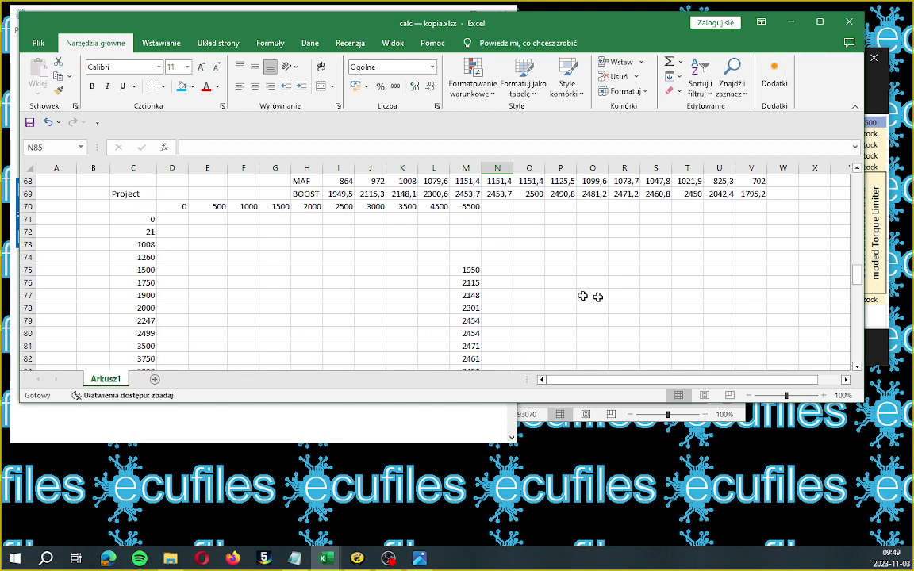
click(163, 293)
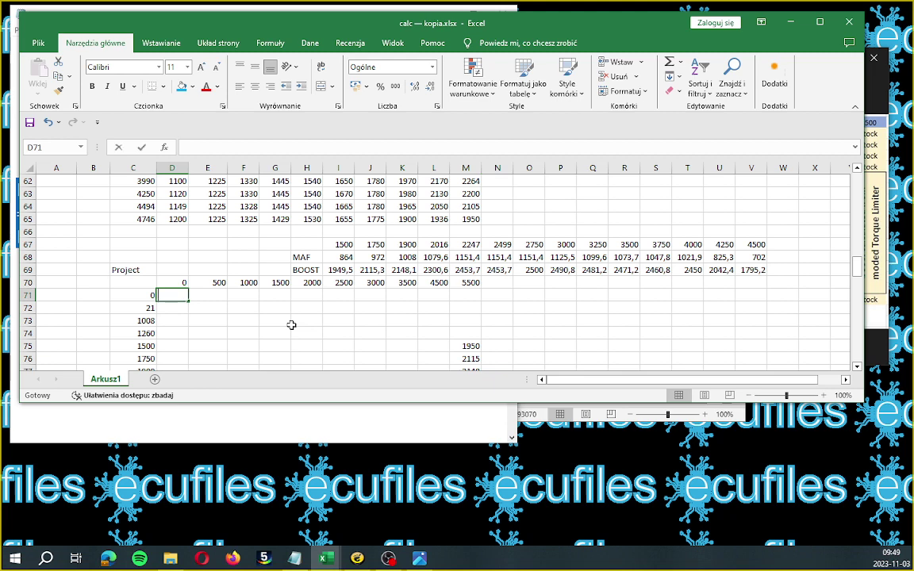
text(=)
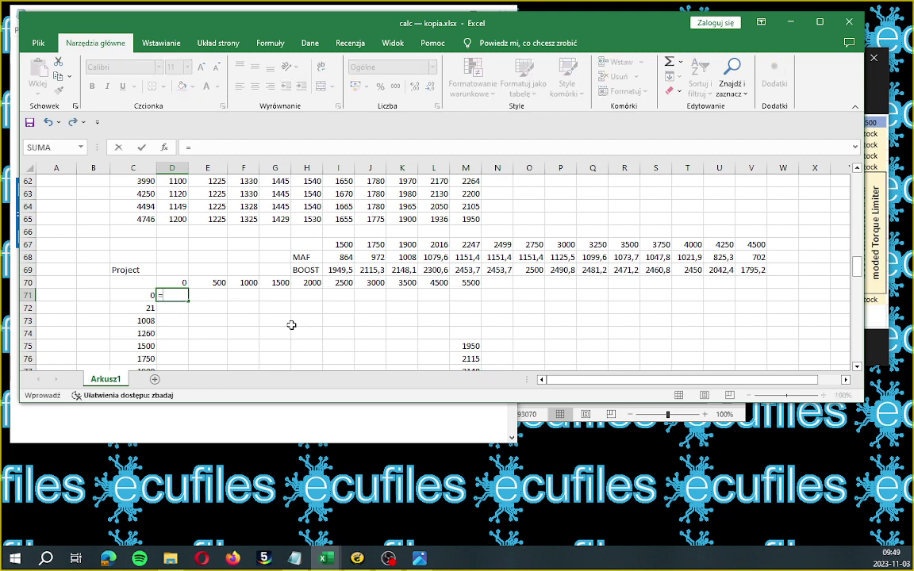
scroll(306, 326, up, 5)
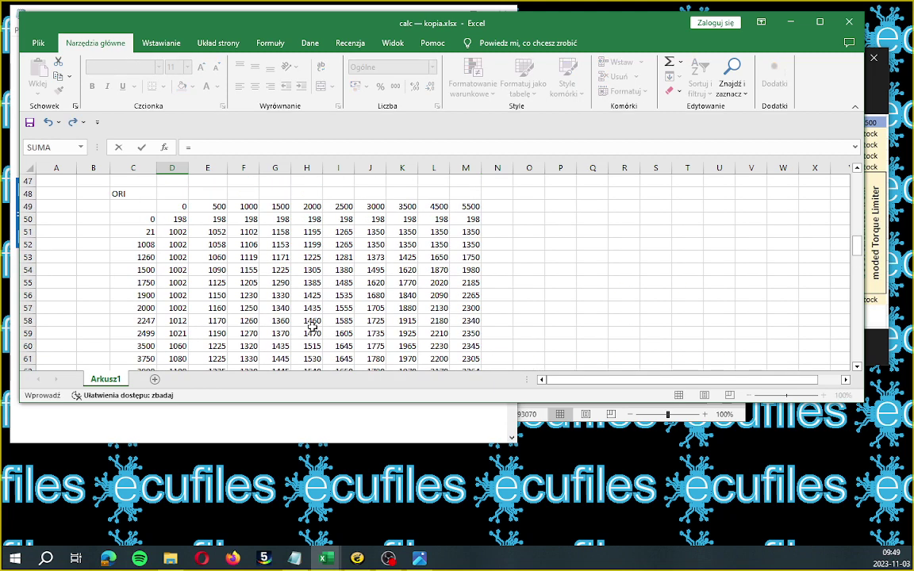
click(177, 218)
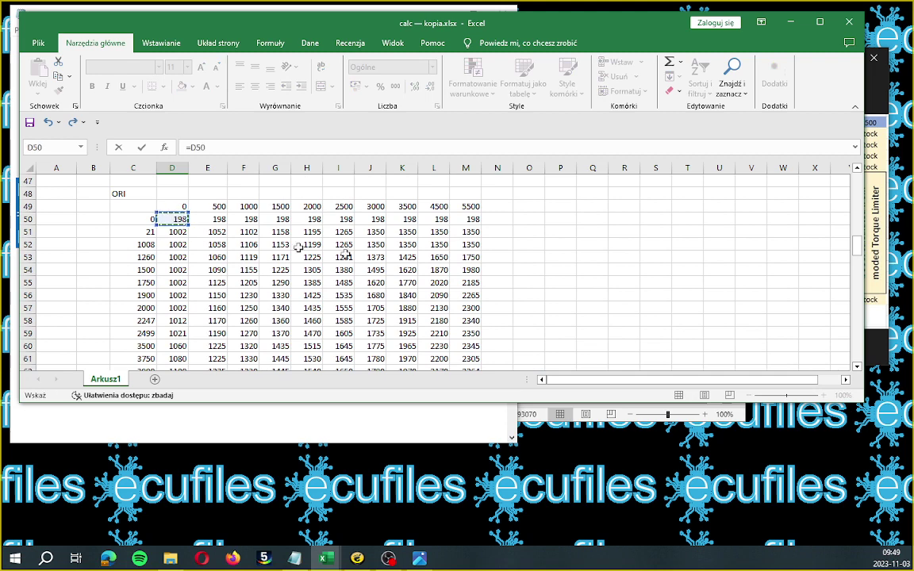
key(Tab)
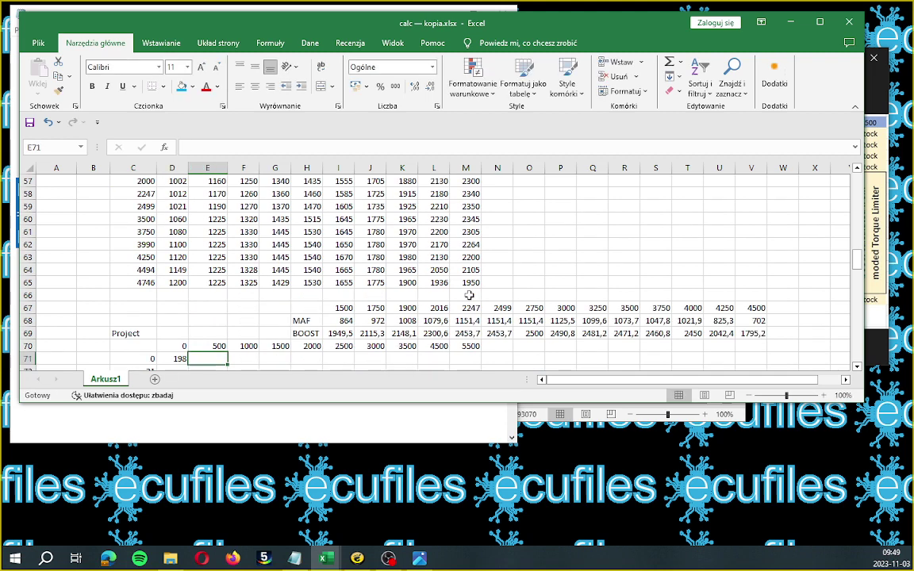
Copy the link formula from D71 across the Project table to the 3500 column and down to the 4746 RPM row, filling D71:K86.
scroll(316, 292, down, 3)
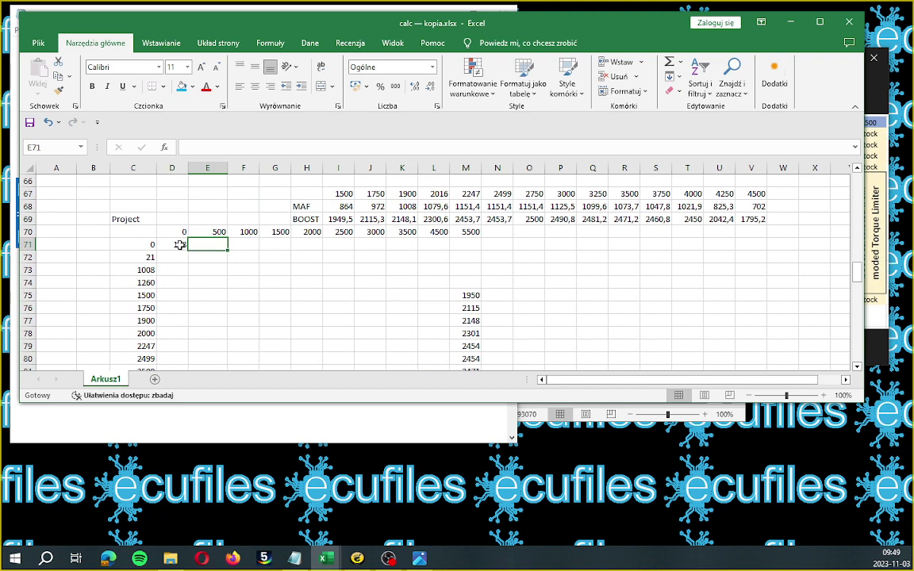
click(179, 245)
drag(190, 249, 412, 244)
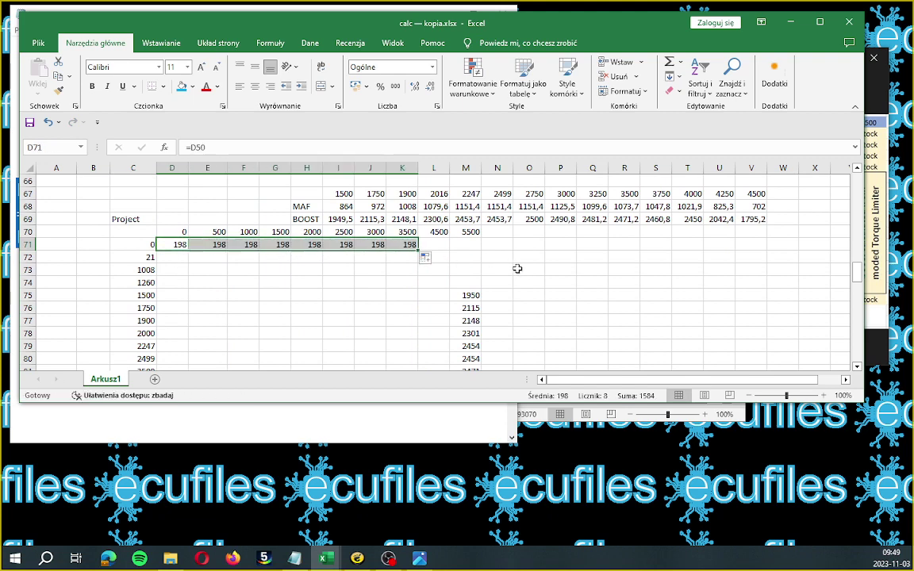
scroll(512, 265, down, 1)
scroll(441, 236, down, 1)
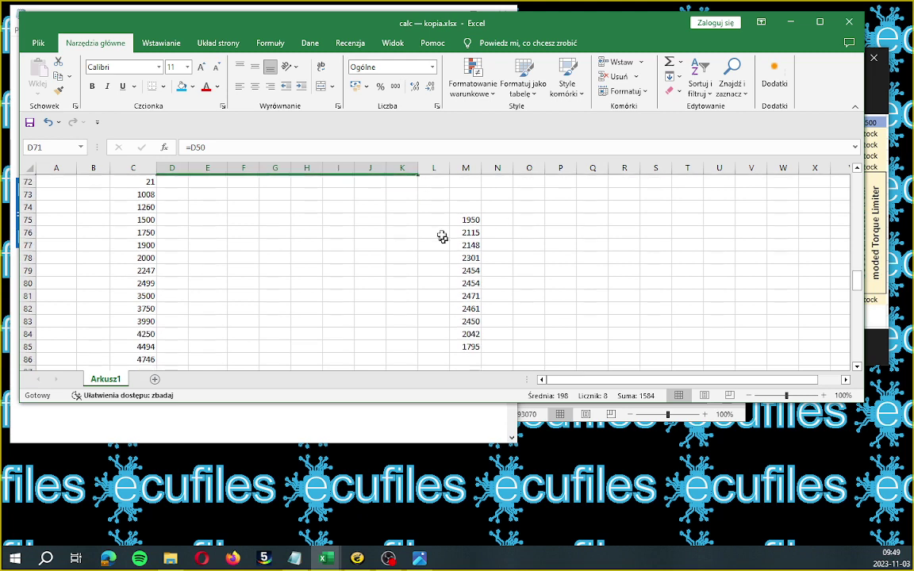
scroll(435, 208, up, 1)
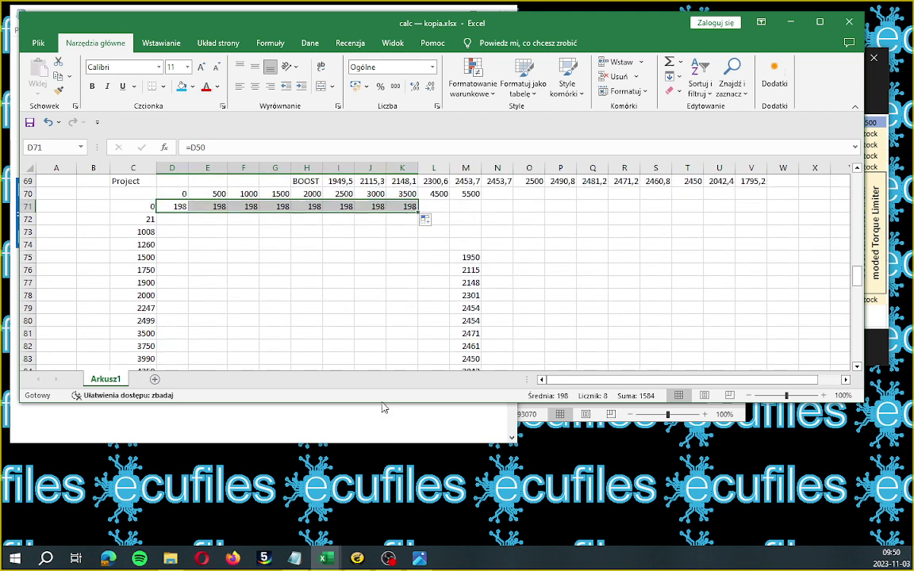
mouse_move(381, 404)
mouse_down()
mouse_move(383, 381)
mouse_move(384, 436)
mouse_move(385, 403)
mouse_up()
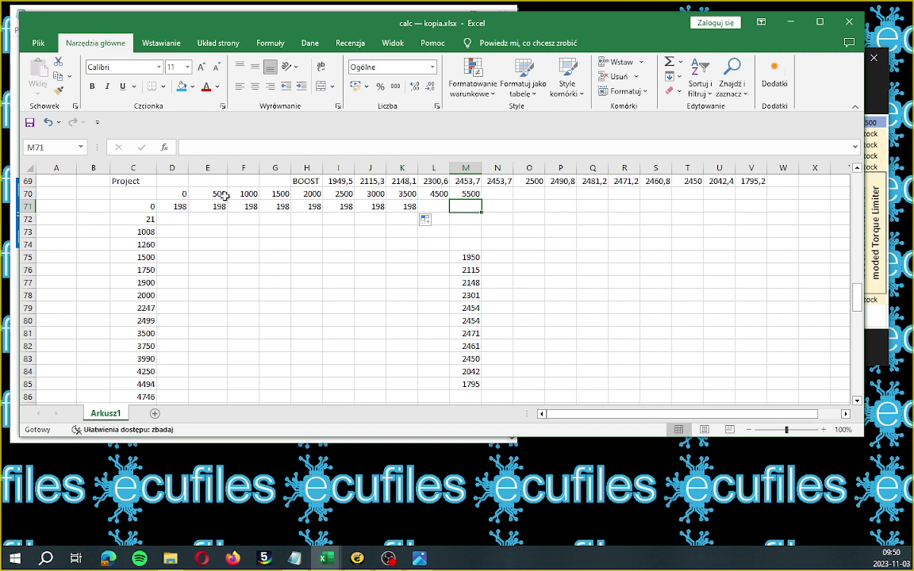
drag(179, 204, 429, 362)
click(517, 331)
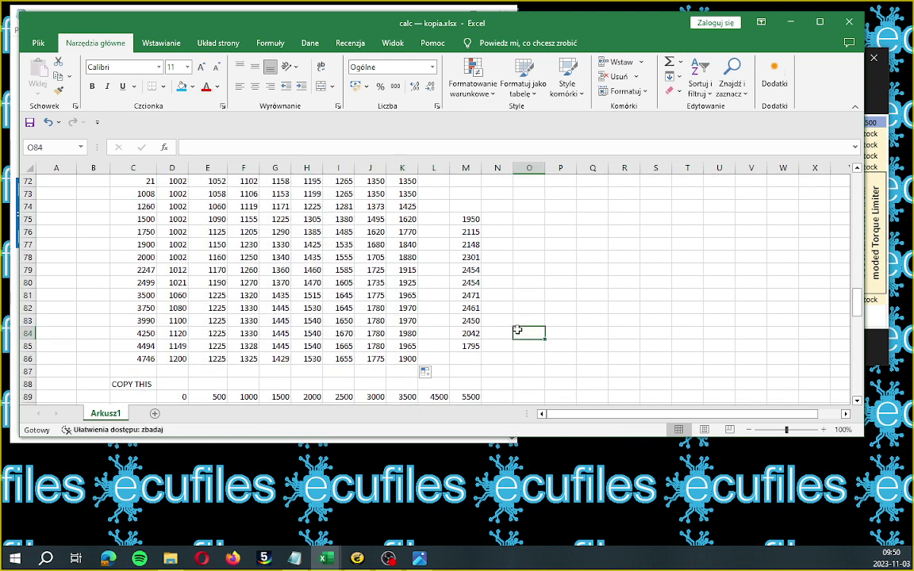
Extend the original-map links from K71:K74 into the 4500 and 5500 columns, filling L71:M74.
scroll(551, 309, up, 1)
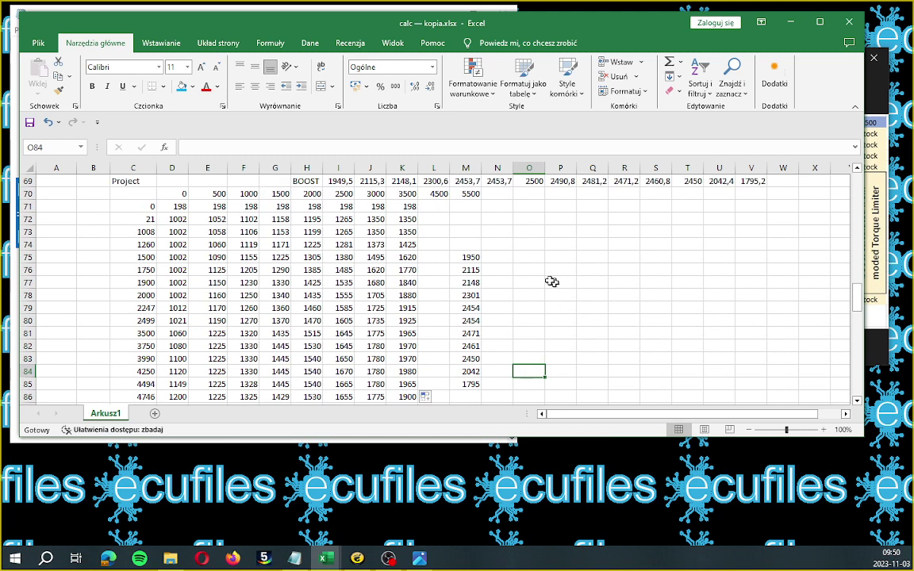
drag(411, 205, 410, 231)
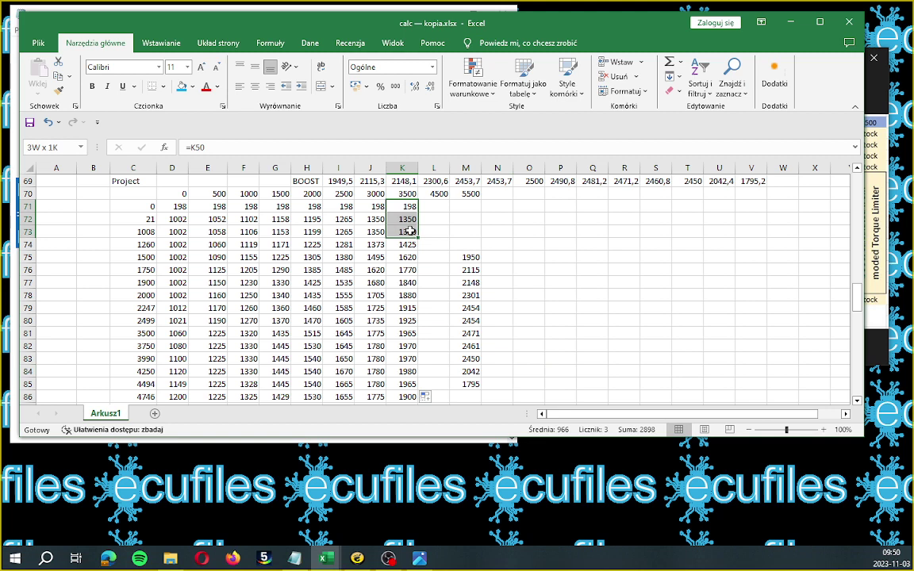
drag(410, 231, 471, 253)
scroll(508, 304, down, 1)
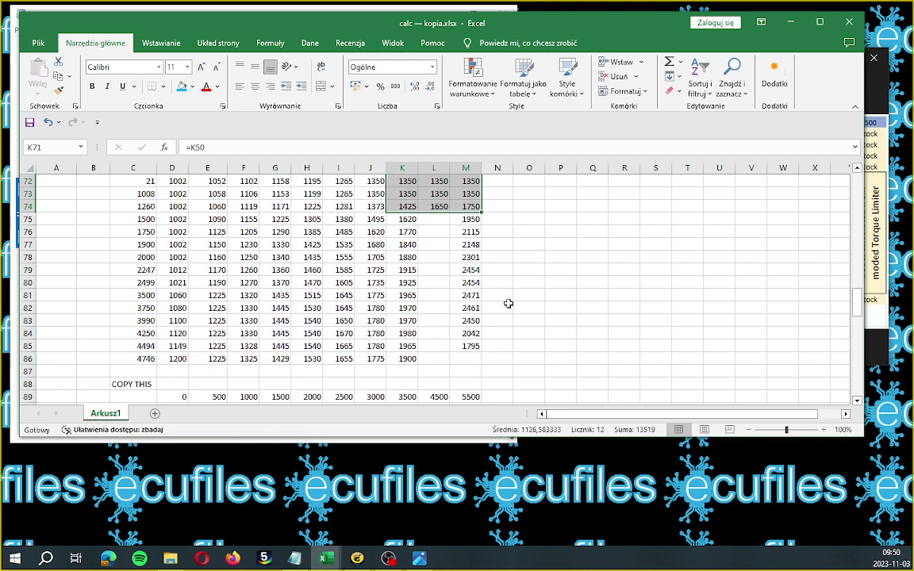
Extend the original-map links in the 4746 RPM row of the Project table into L86 and M86.
scroll(508, 303, down, 1)
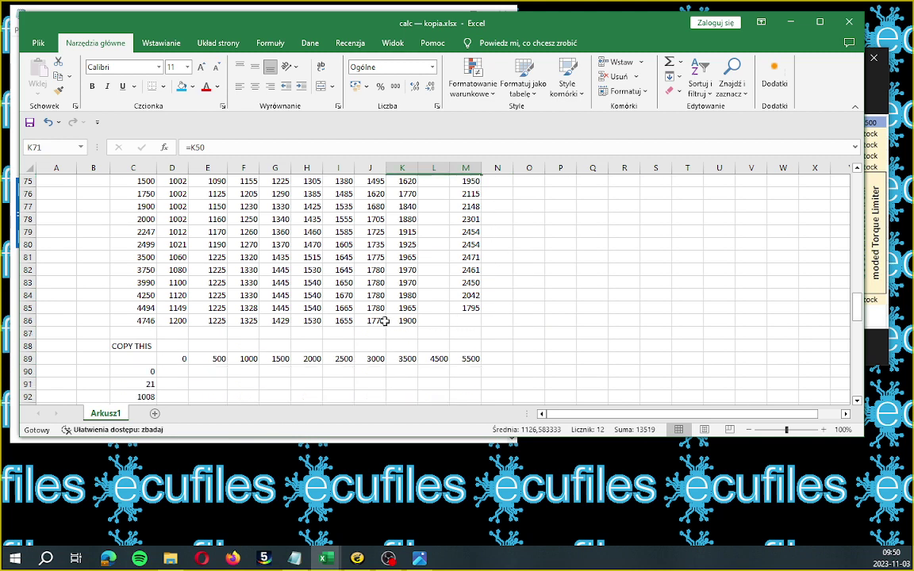
drag(384, 321, 474, 321)
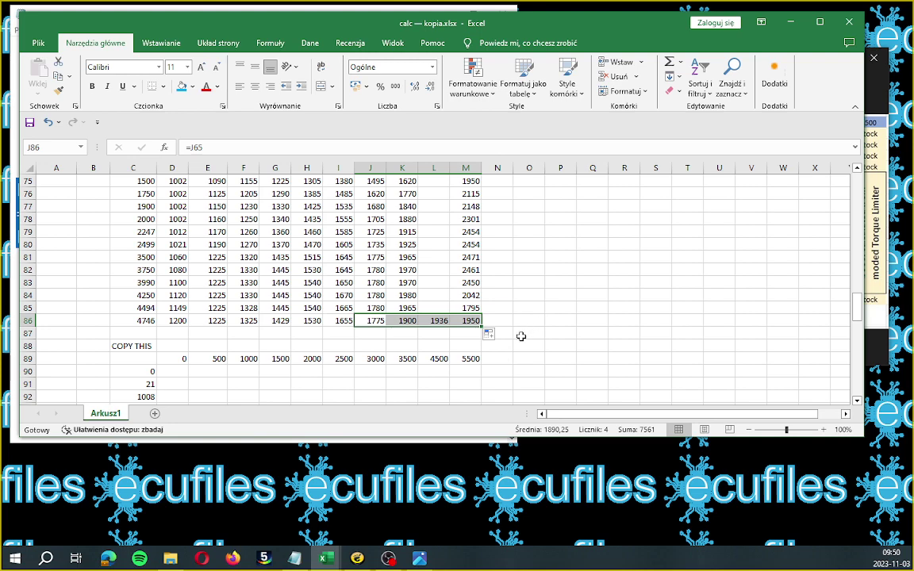
scroll(520, 336, down, 1)
scroll(521, 336, down, 1)
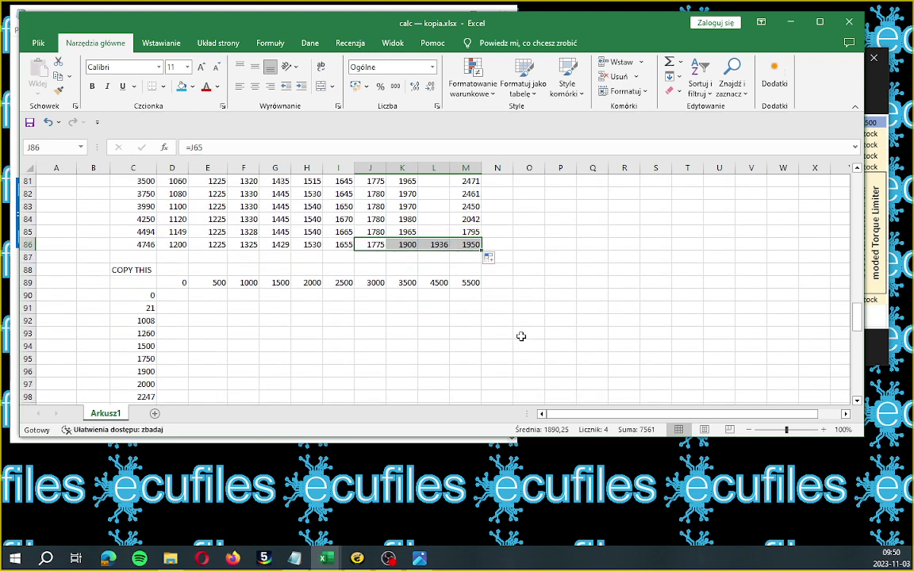
scroll(519, 335, up, 1)
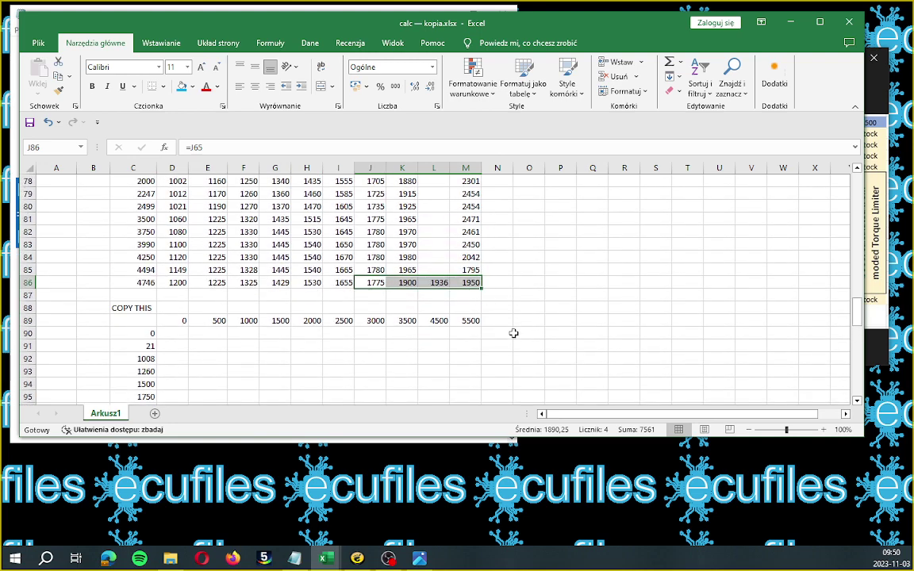
scroll(514, 334, down, 1)
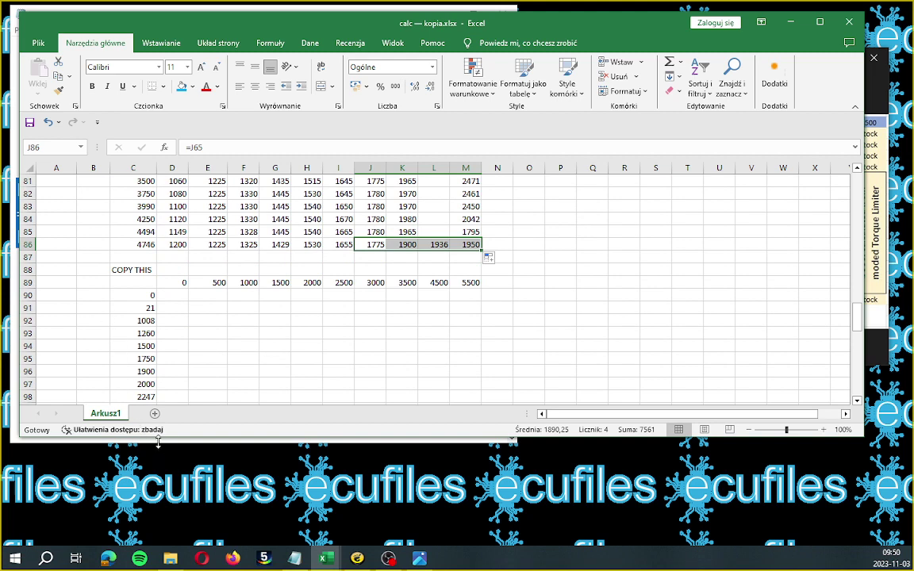
Switch to the Notepad notes and read the penultimate IQ column formula and the rule for comparing project and stock values.
click(13, 393)
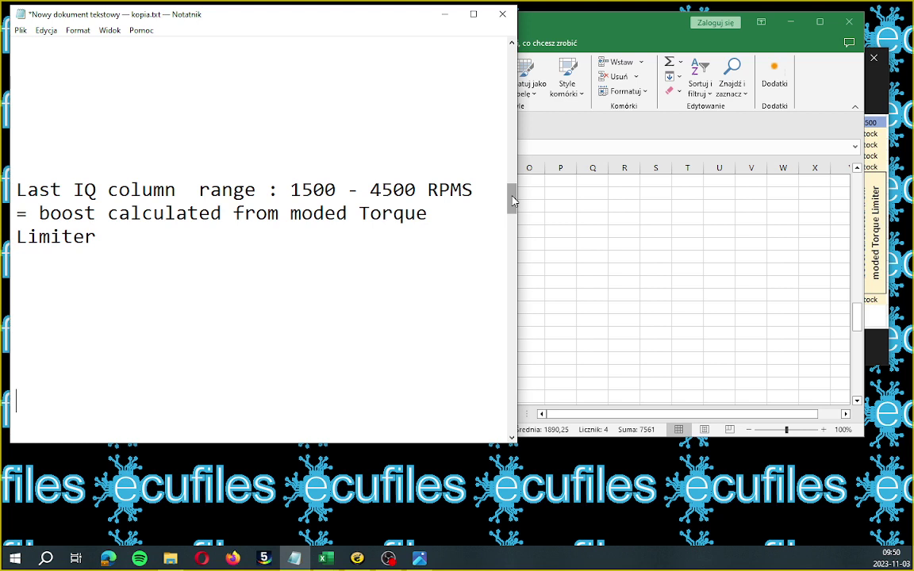
drag(512, 201, 511, 223)
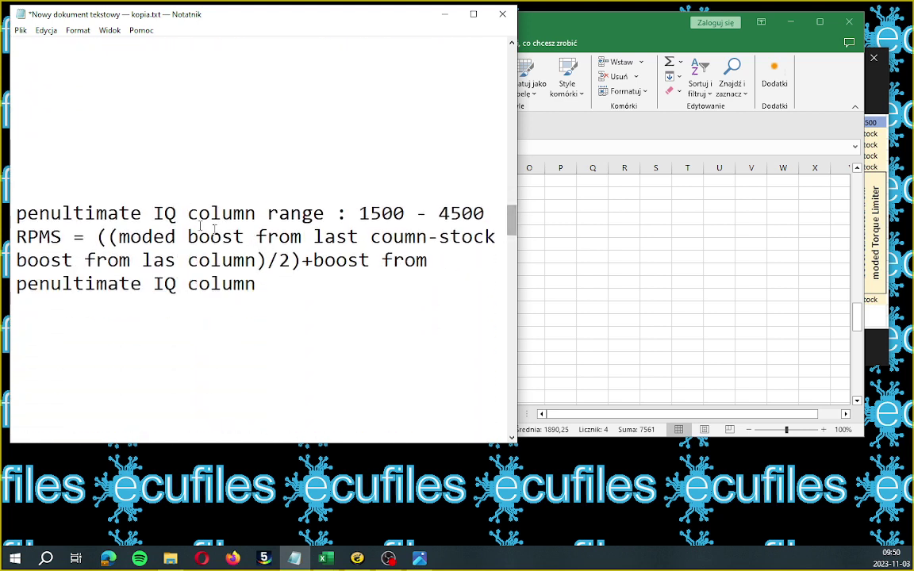
click(16, 214)
drag(17, 214, 255, 295)
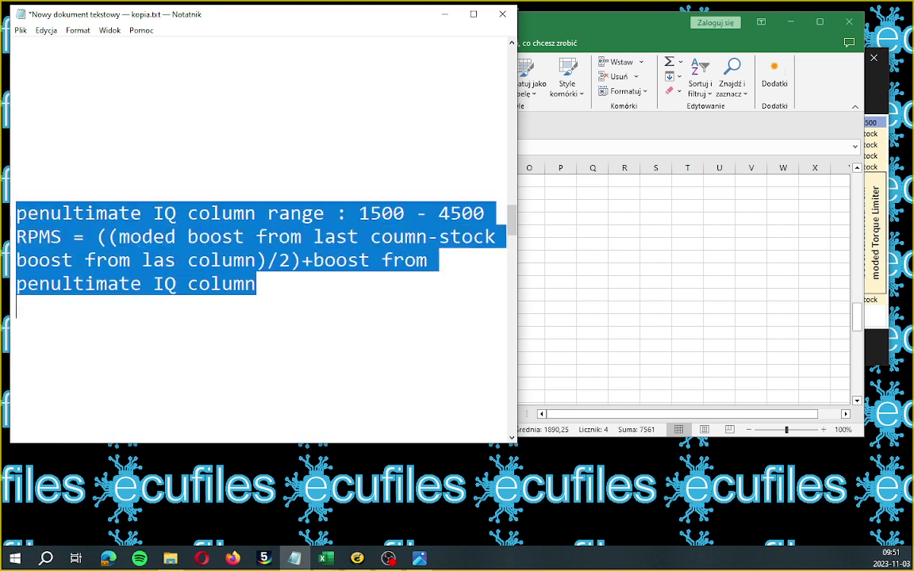
click(255, 296)
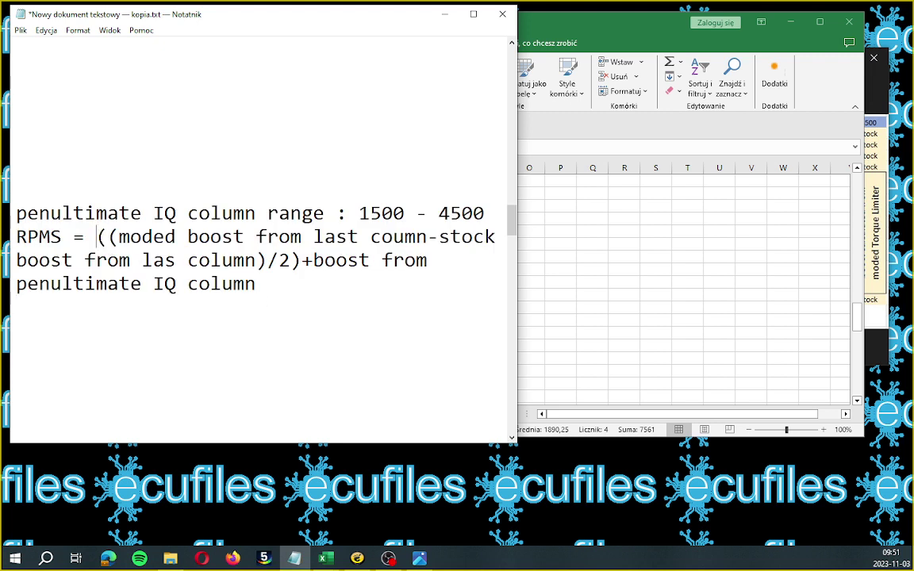
drag(97, 236, 256, 284)
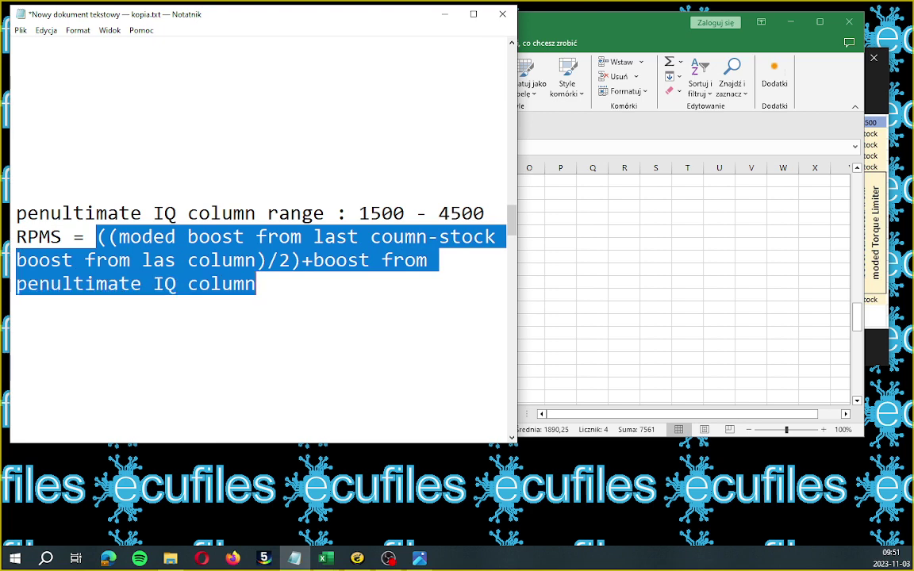
drag(512, 229, 517, 256)
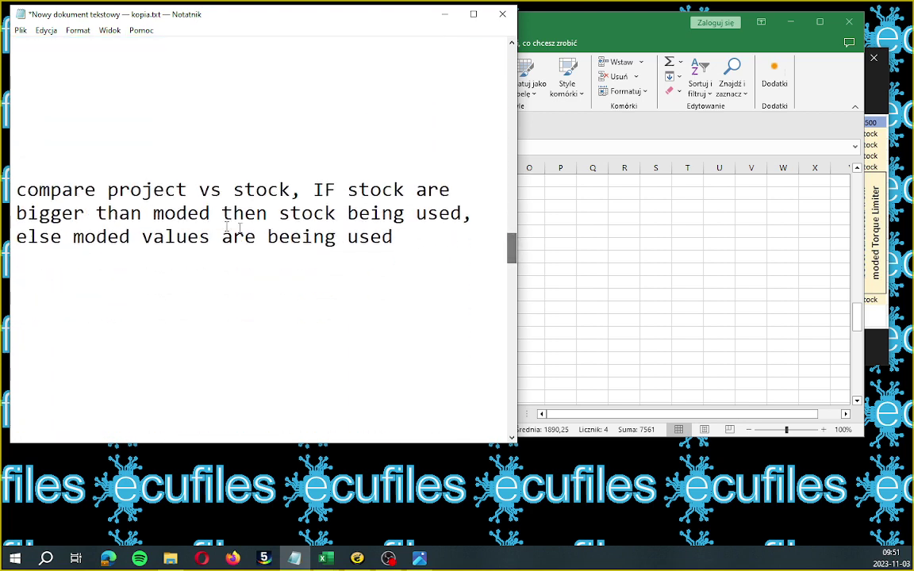
drag(17, 190, 400, 246)
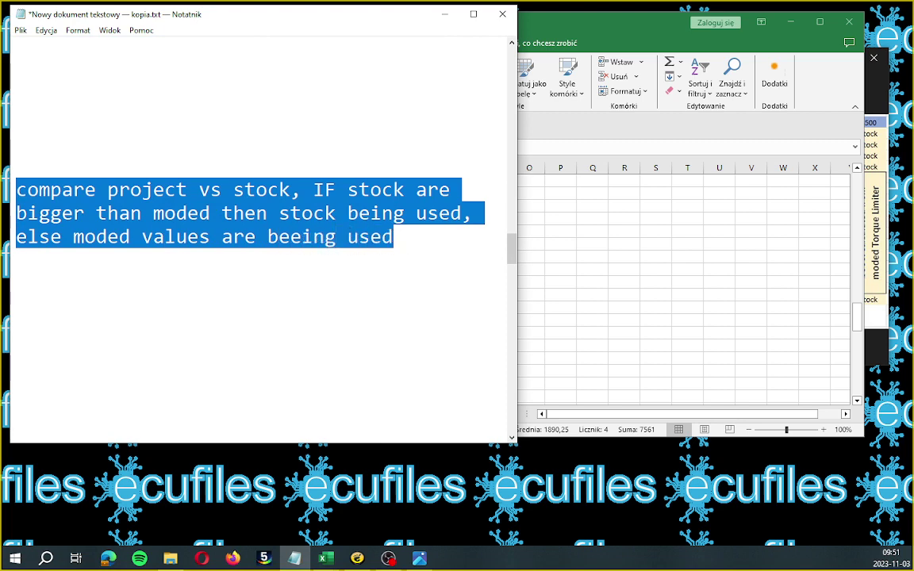
Switch back to the Excel workbook and start a formula in D90, the first cell of the COPY THIS table.
key(alt+Tab)
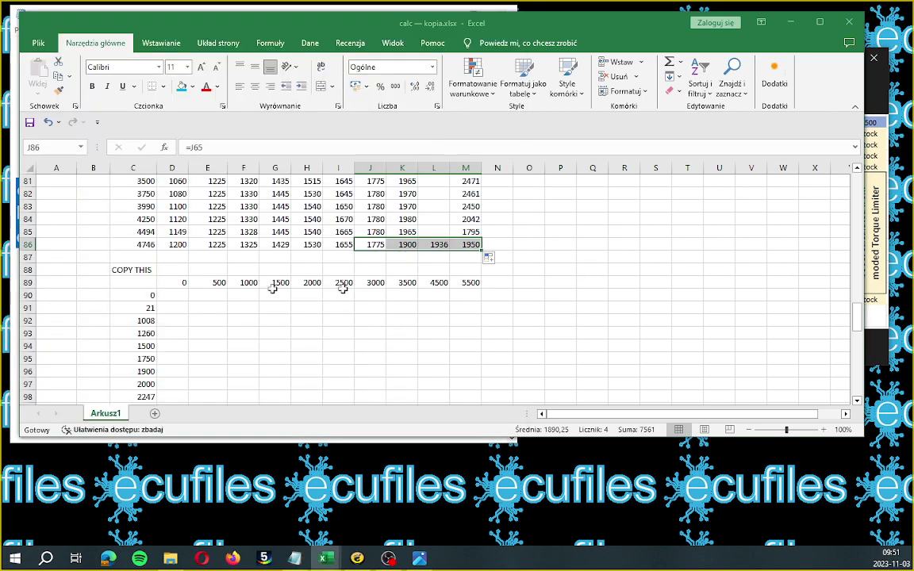
click(166, 295)
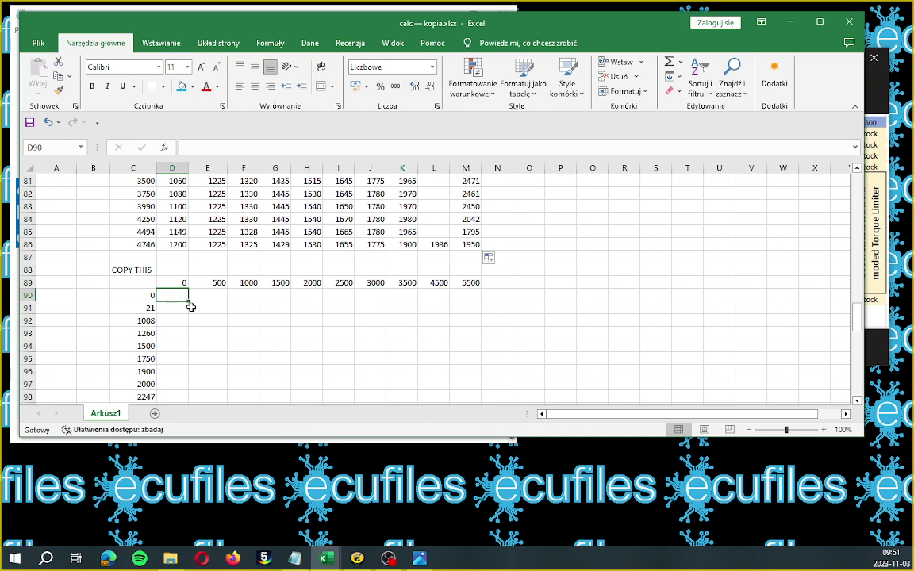
text(+)
key(Escape)
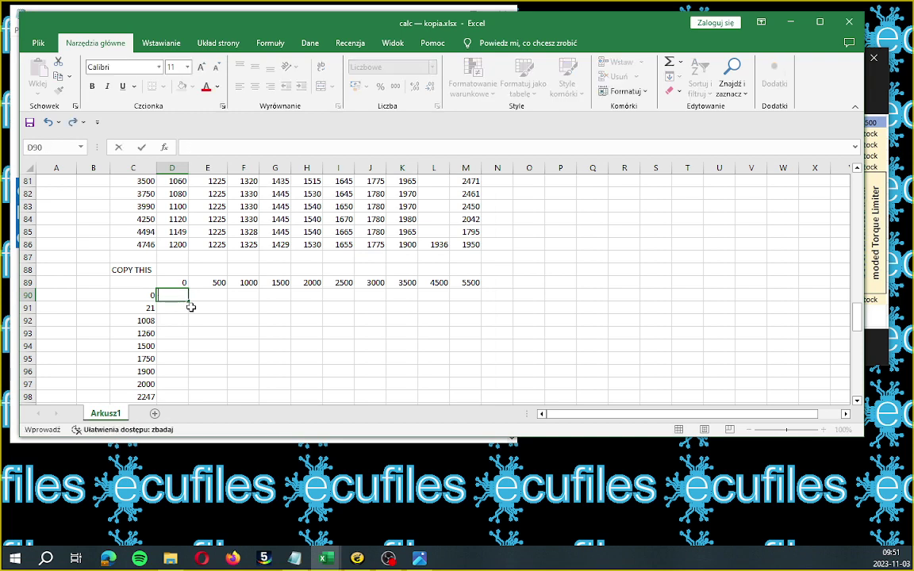
text(=)
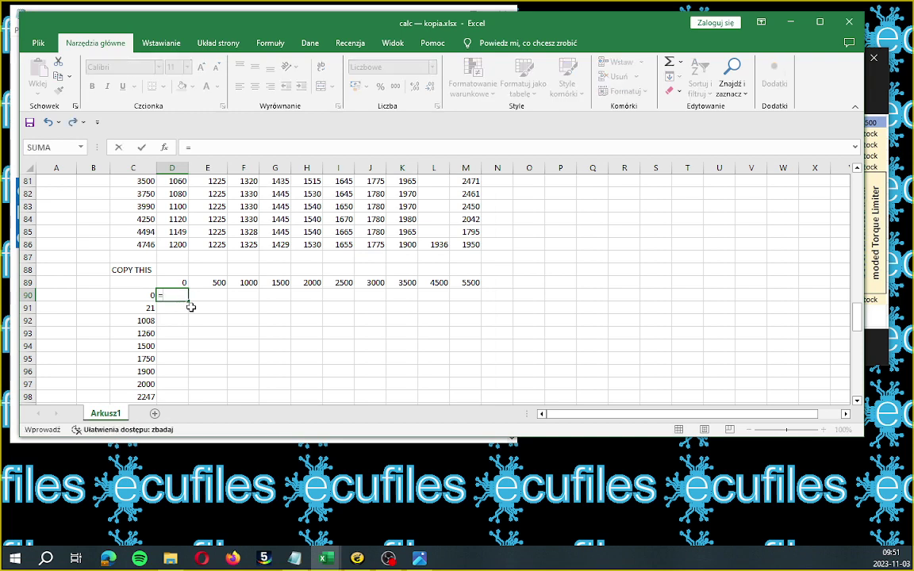
text(jeż)
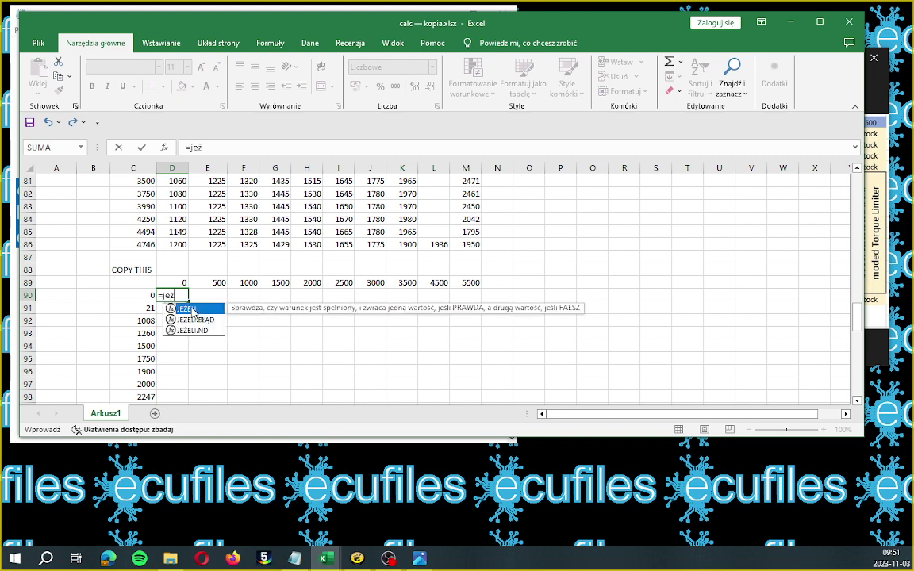
text(e)
key(BackSpace)
key(BackSpace)
key(BackSpace)
key(BackSpace)
key(BackSpace)
key(BackSpace)
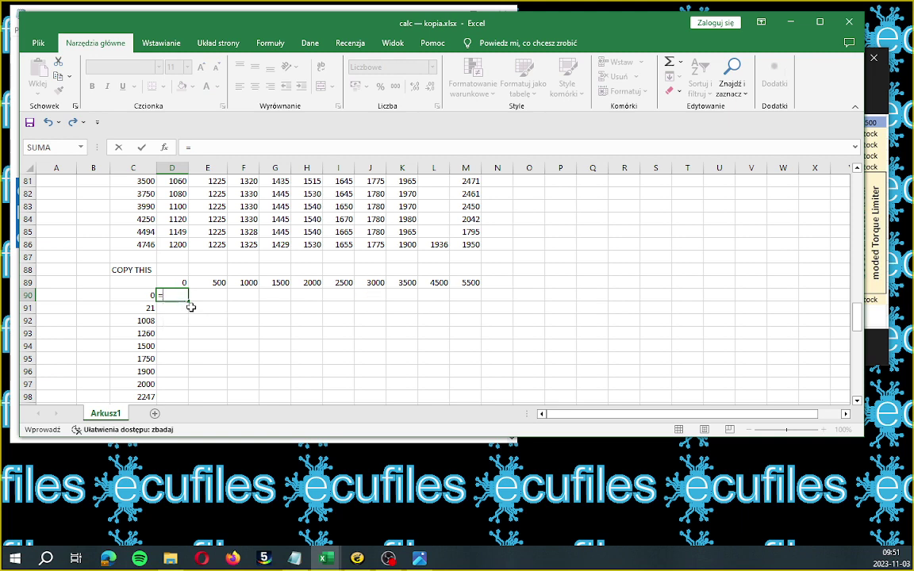
Begin a JEŻELI function in the D90 formula, ready for its logical test.
text(jeżel)
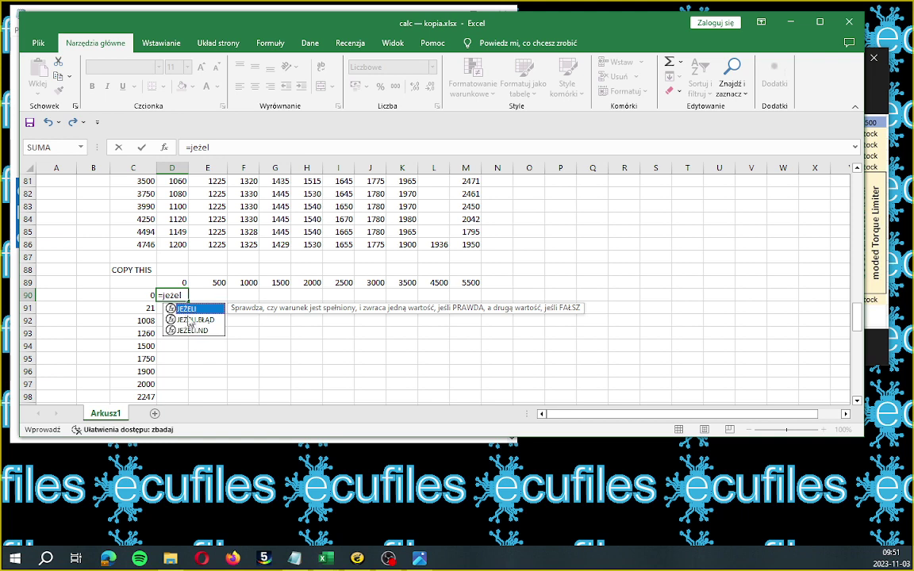
click(173, 295)
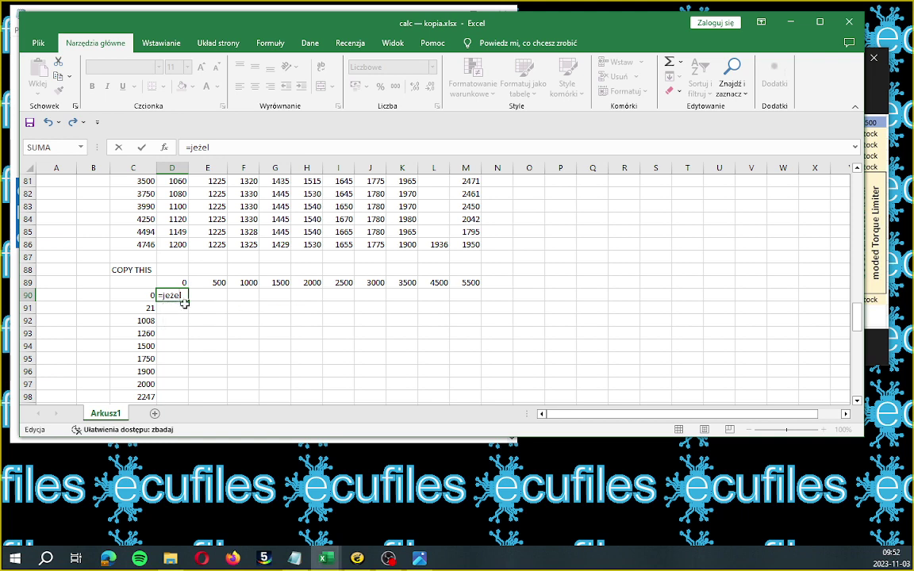
text(i)
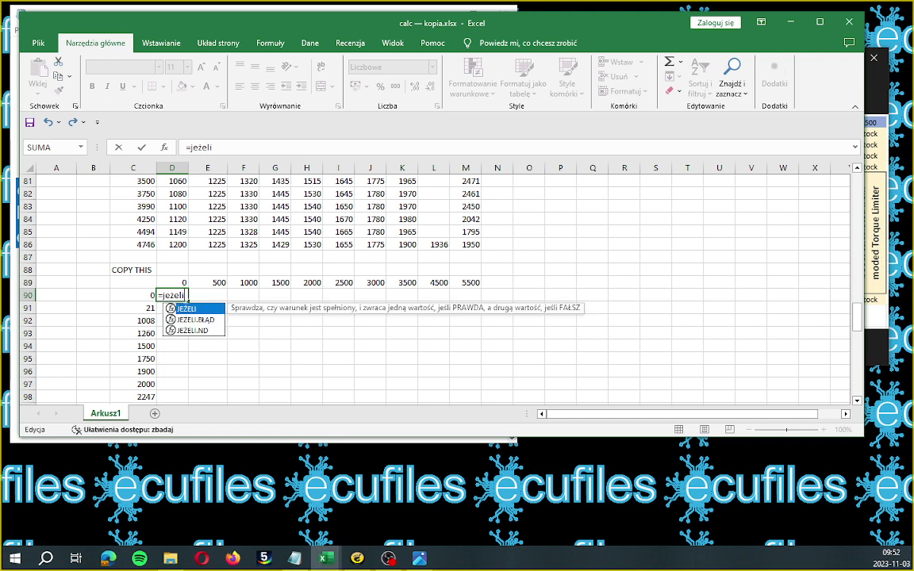
key(Return)
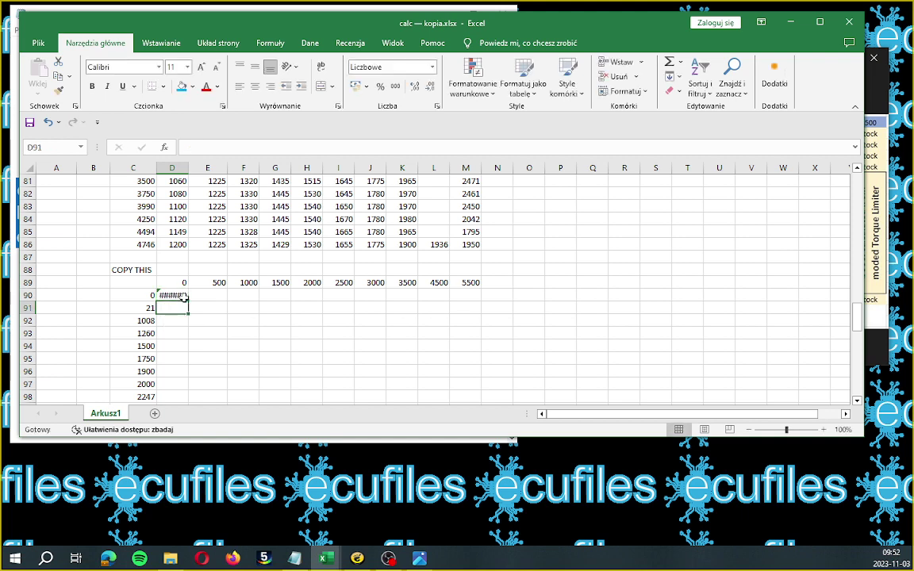
click(162, 293)
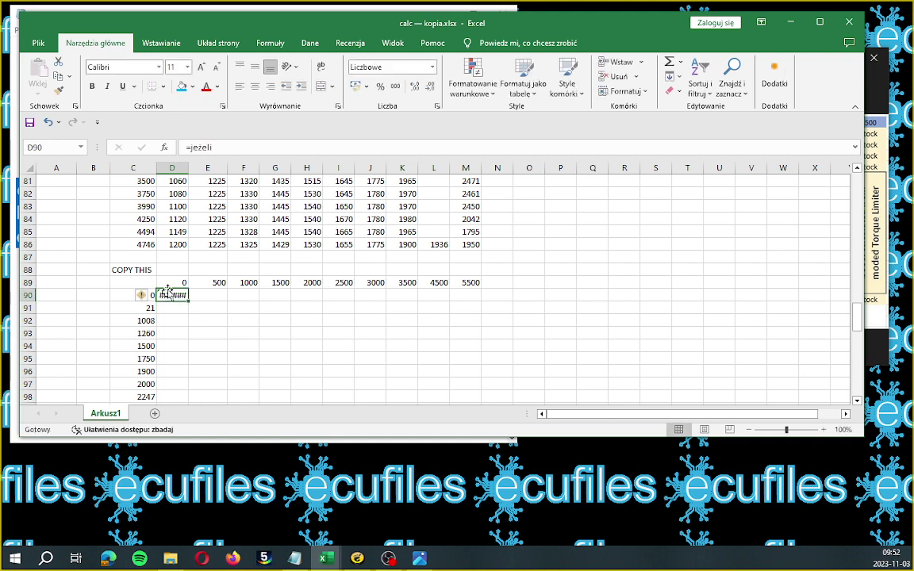
click(222, 148)
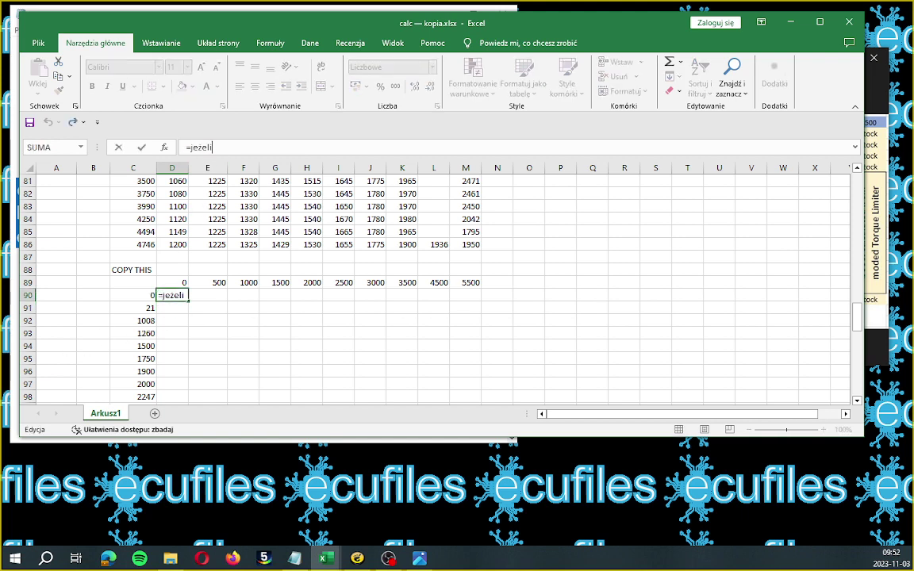
text(()
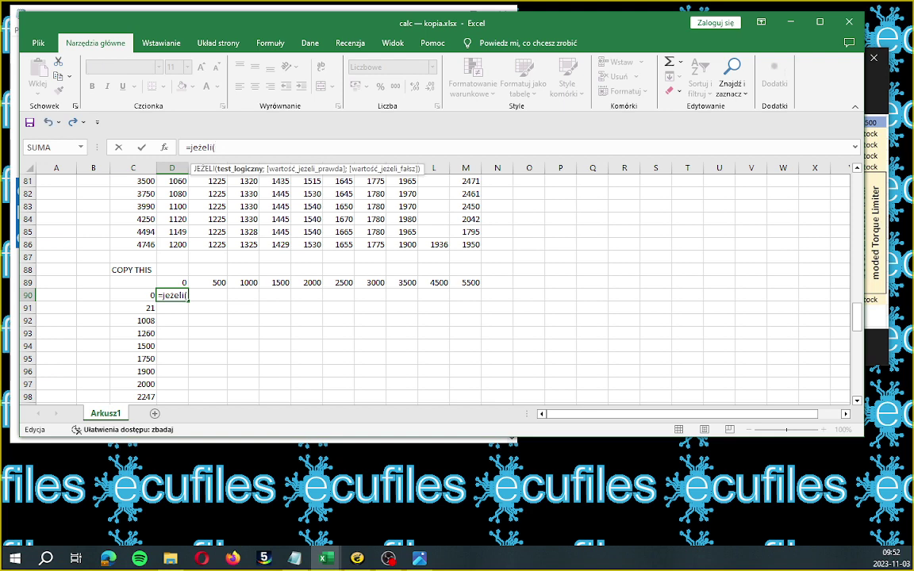
Set the logical test of D90's JEŻELI function to D50>D71, comparing the first ORI and Project map cells.
scroll(307, 302, up, 2)
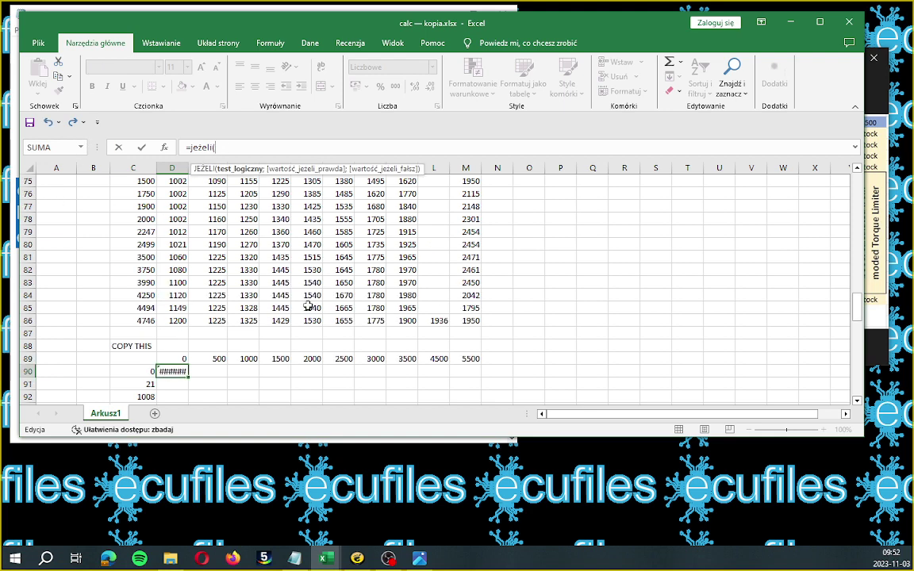
scroll(307, 306, up, 9)
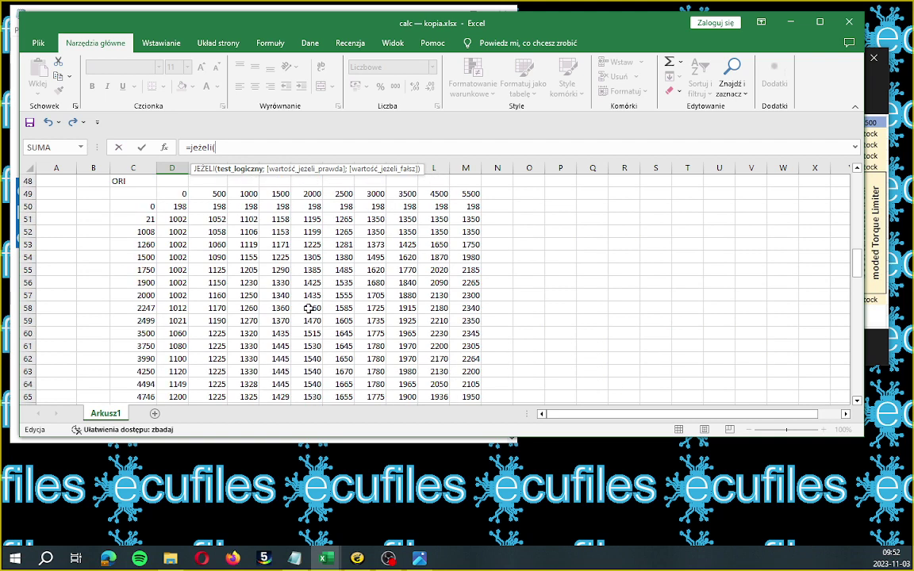
click(182, 207)
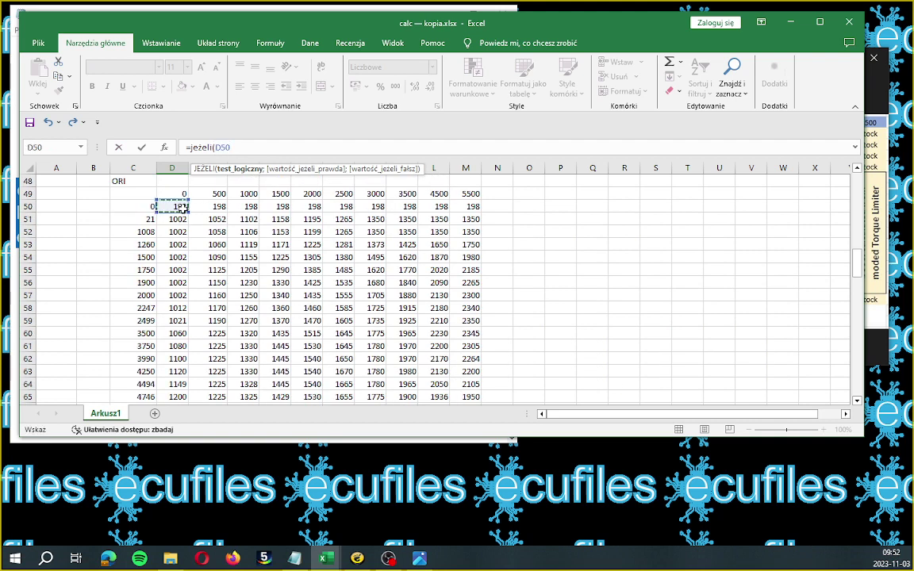
key(F8)
key(BackSpace)
key(BackSpace)
key(BackSpace)
scroll(184, 226, down, 5)
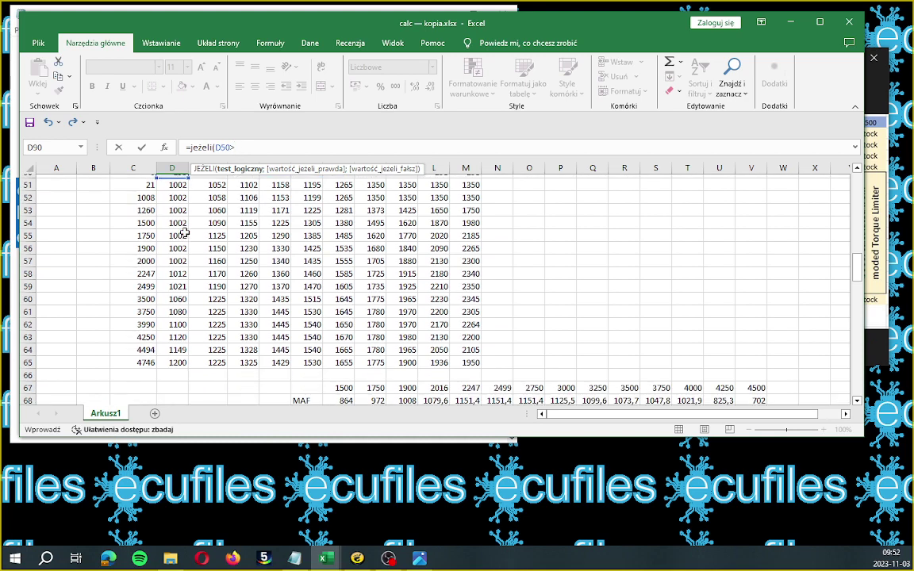
text(>)
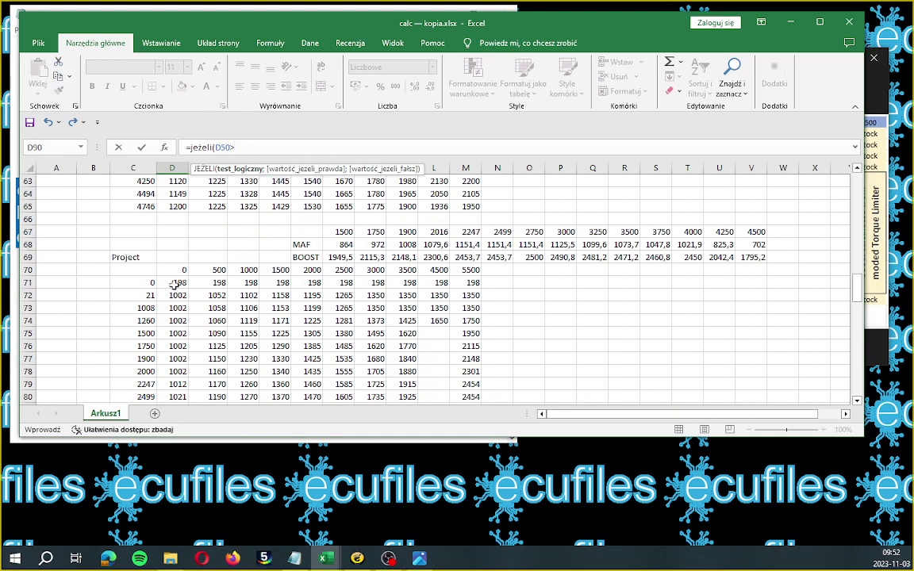
click(175, 283)
text(;)
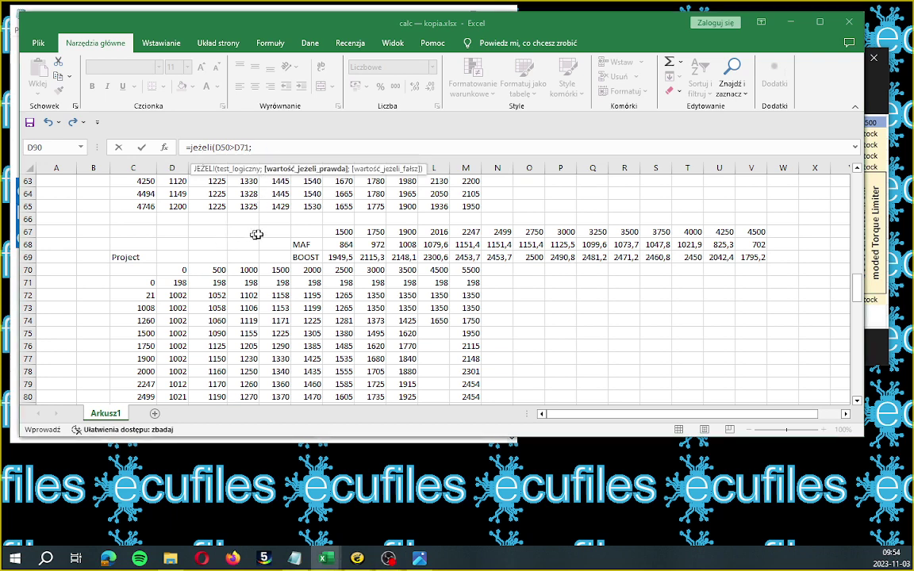
Complete the D90 formula as =JEŻELI(D50>D71;D50;D71) so it returns the higher of the two values.
scroll(222, 226, up, 5)
click(179, 205)
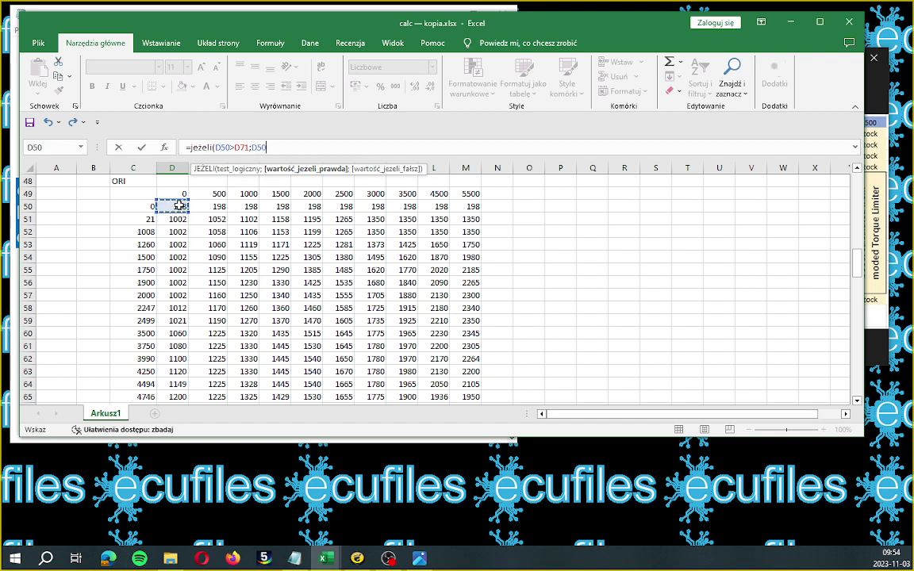
text(;)
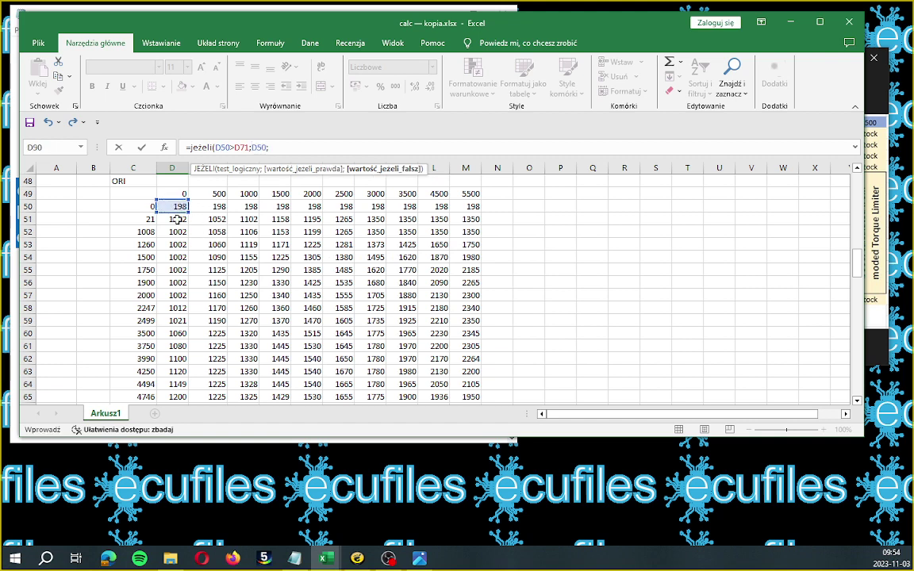
scroll(177, 226, down, 4)
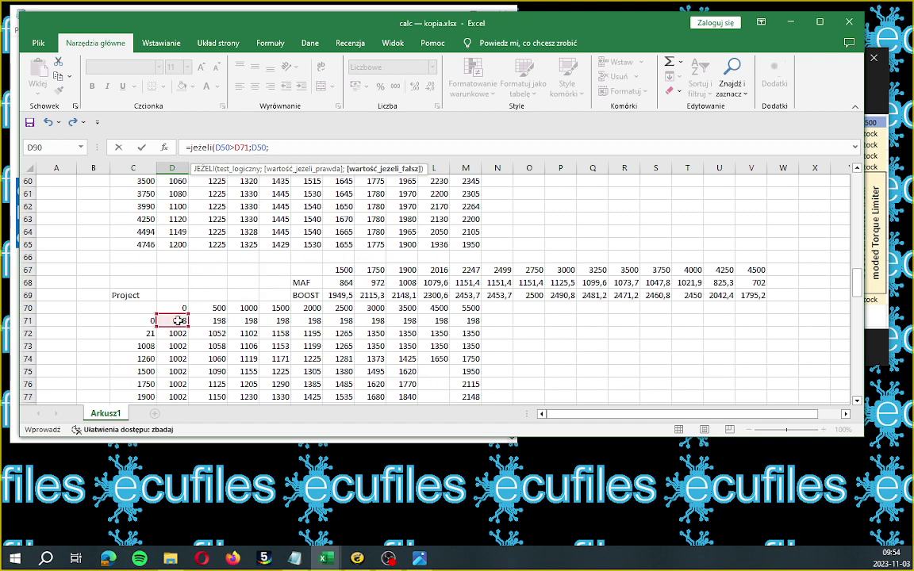
click(181, 320)
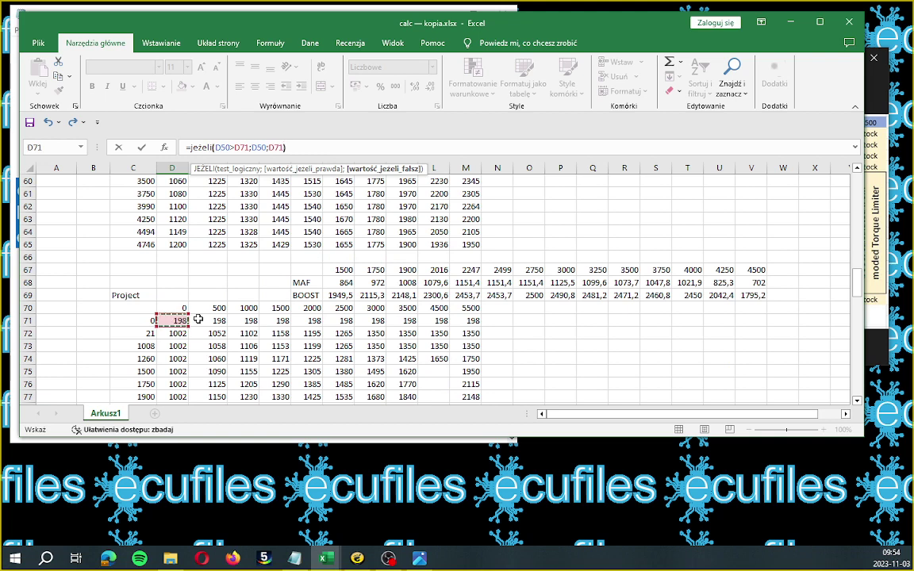
text())
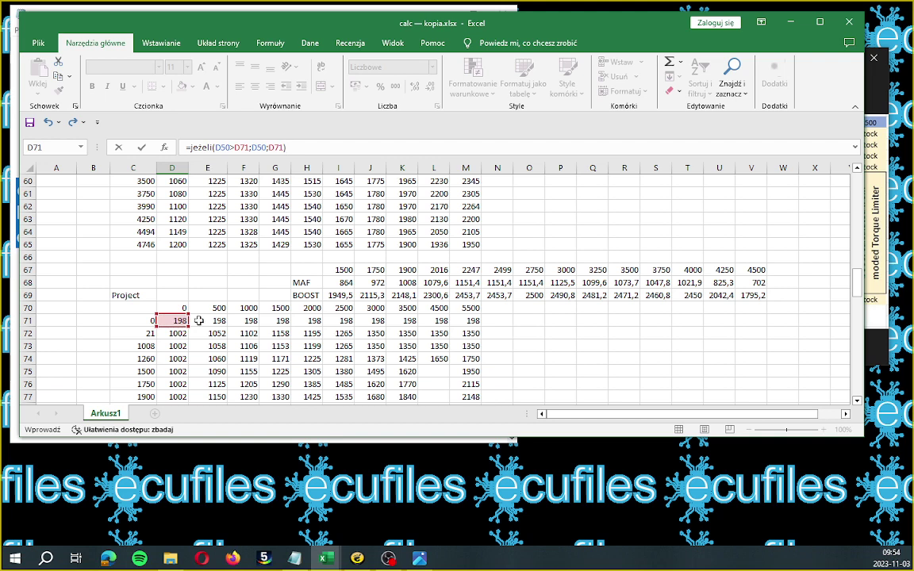
key(Escape)
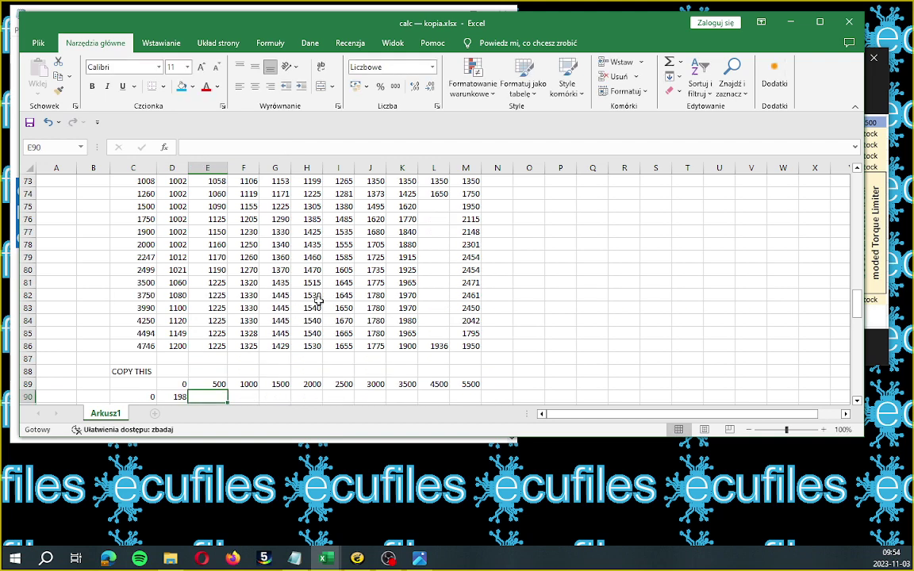
Fill the D90 formula across to M90 and down to row 105, covering the whole COPY THIS table.
scroll(318, 298, down, 3)
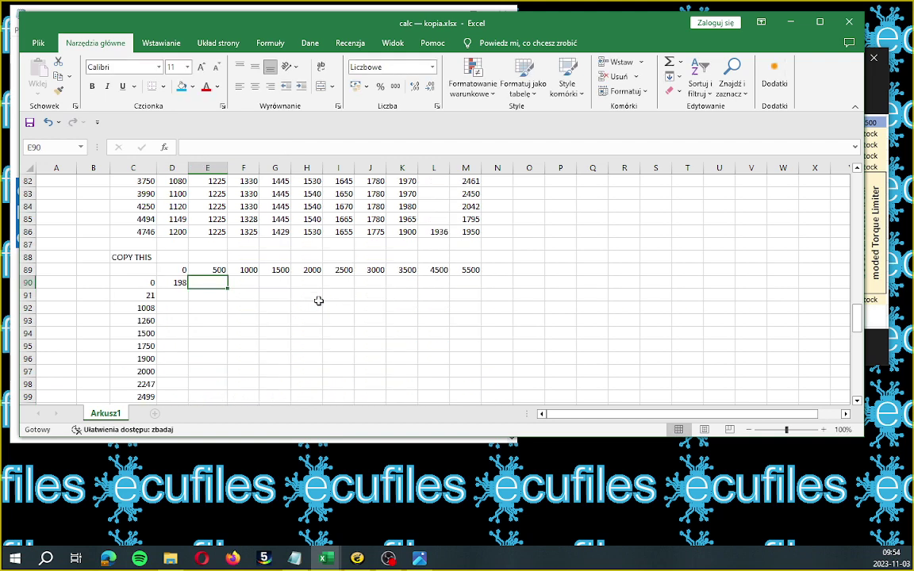
click(177, 283)
drag(194, 291, 478, 292)
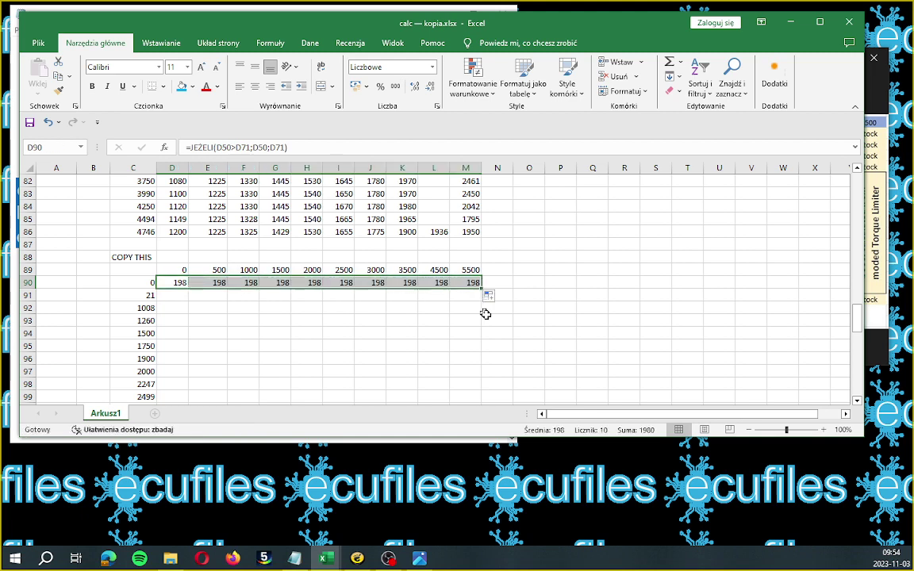
scroll(502, 324, down, 2)
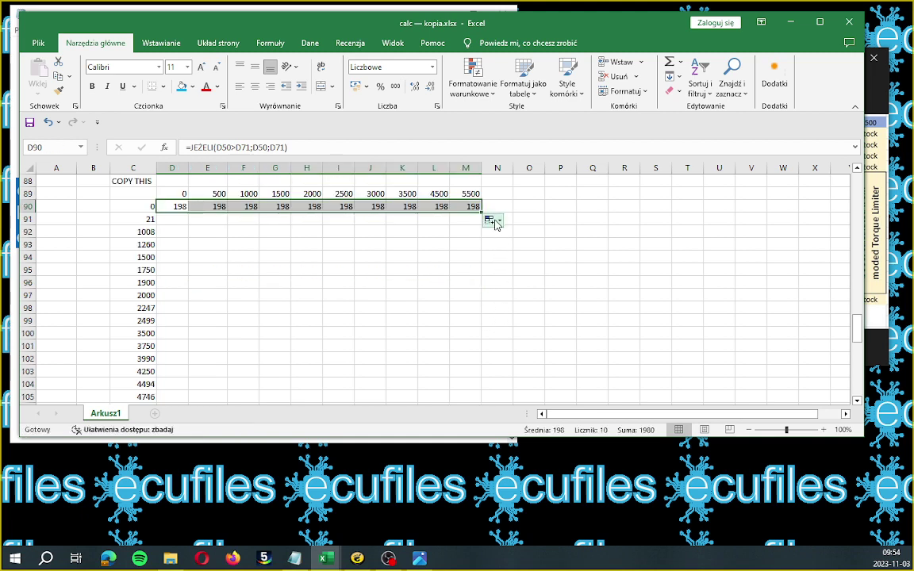
drag(481, 215, 477, 376)
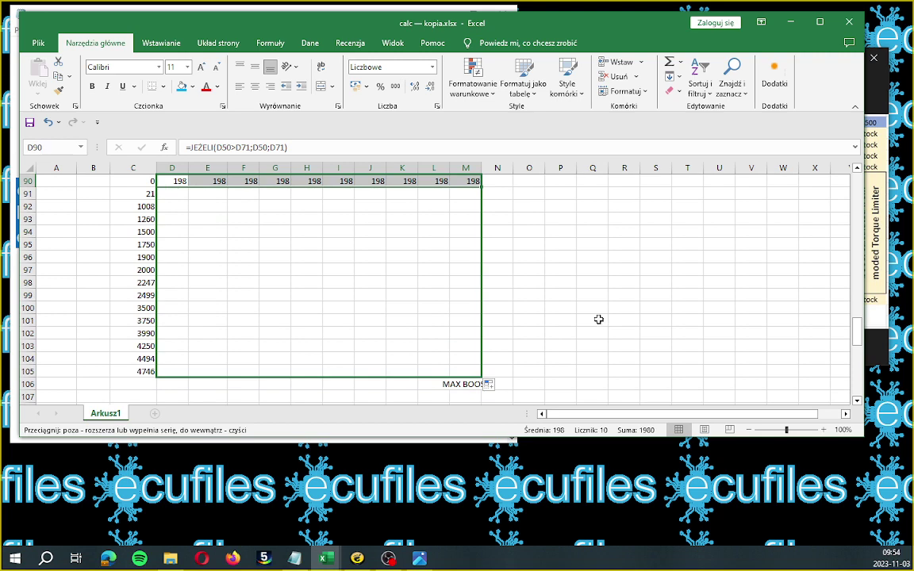
click(522, 311)
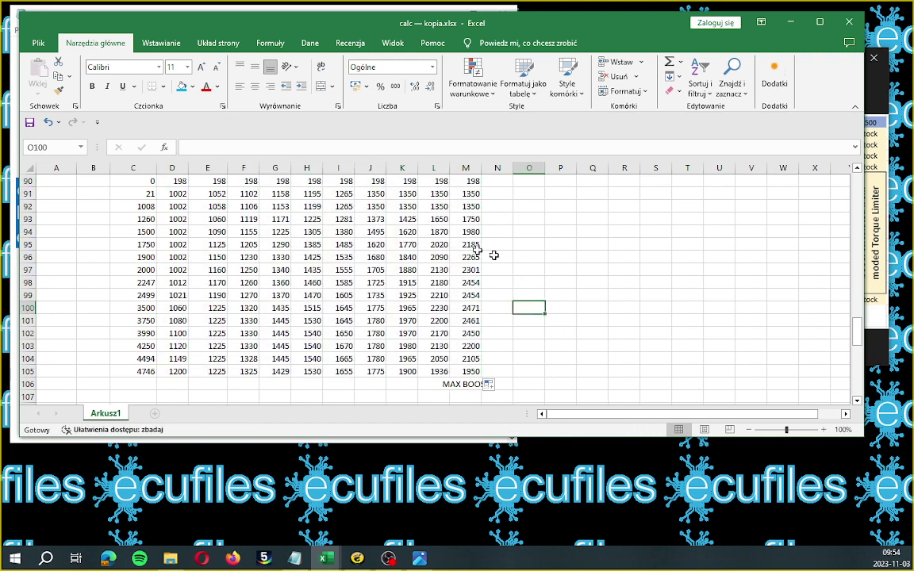
Replace the L94 formula with =M94-M54, subtracting the ORI 5500 value from the COPY THIS value at 1500 RPM.
click(440, 231)
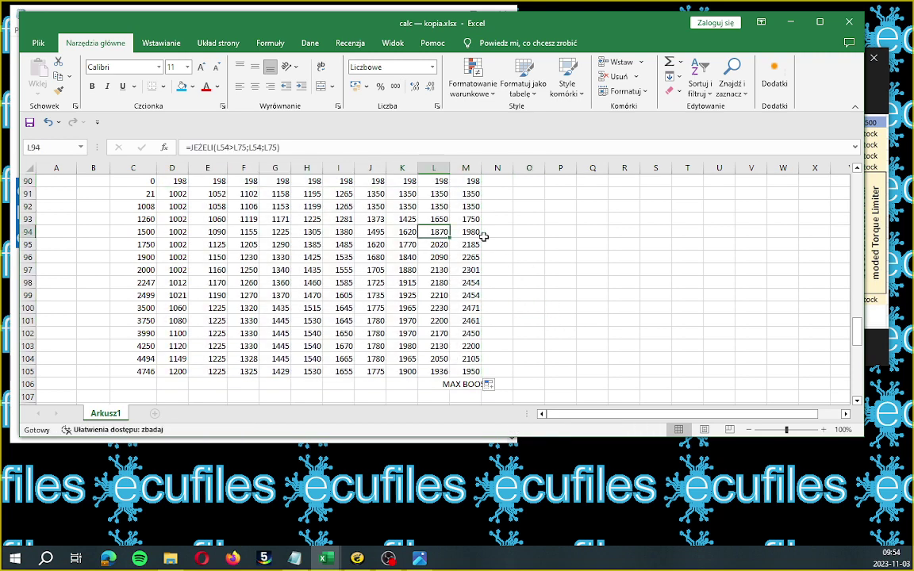
drag(281, 146, 201, 147)
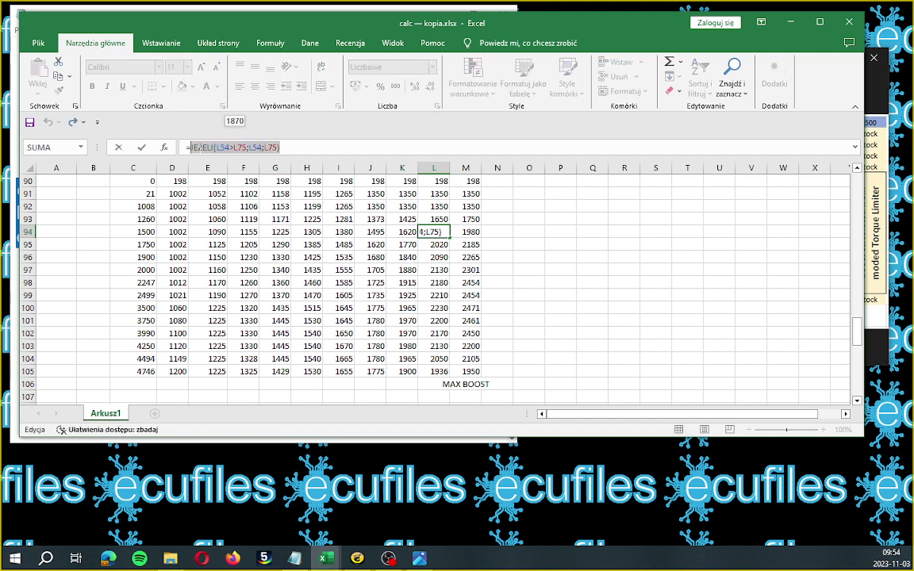
key(BackSpace)
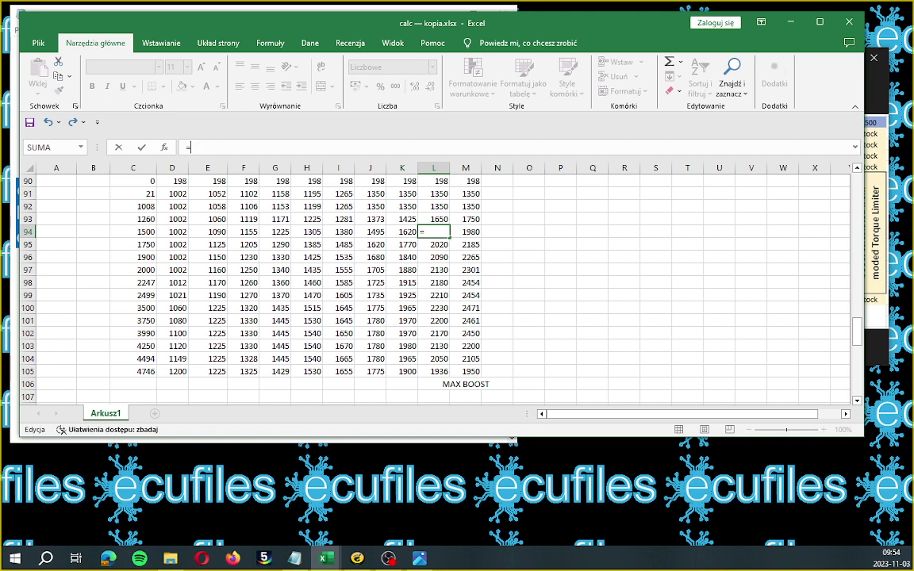
click(473, 230)
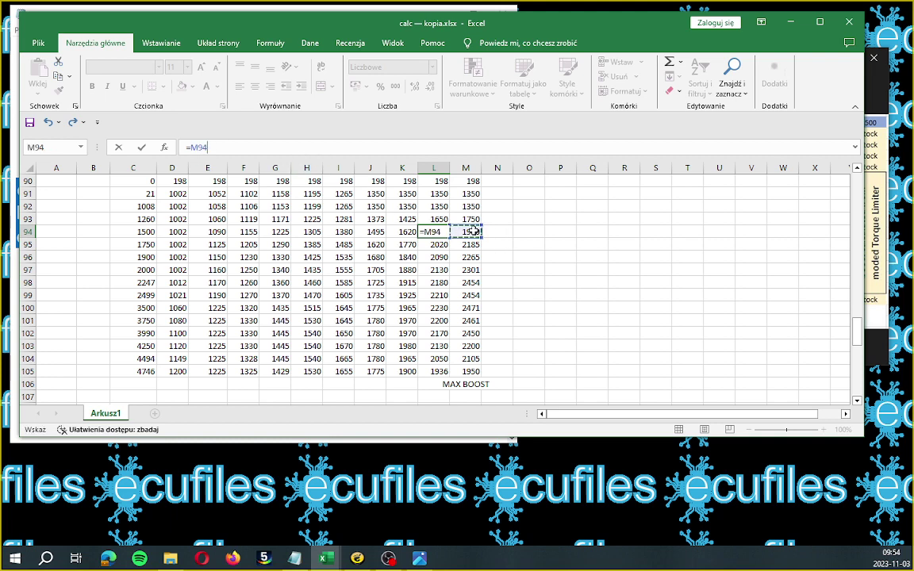
text(-)
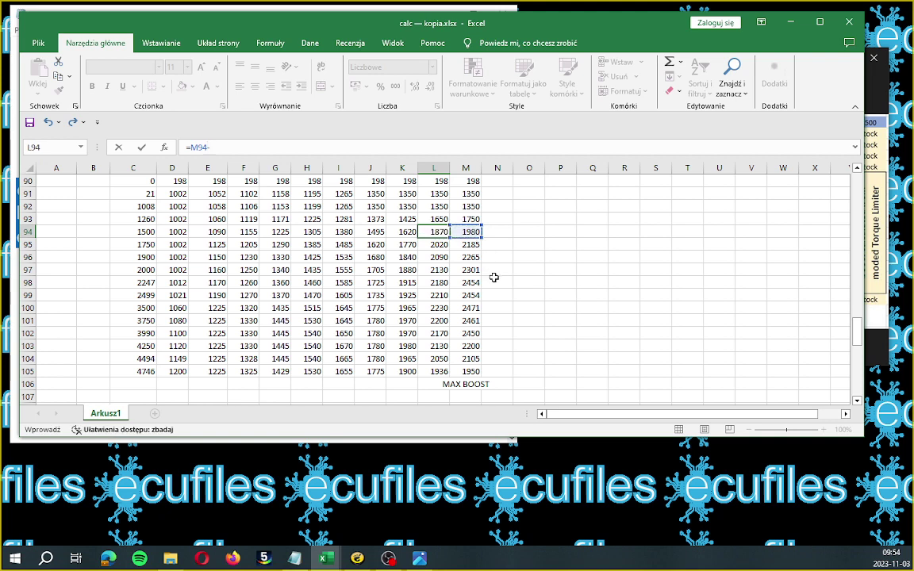
scroll(494, 278, up, 6)
scroll(493, 278, up, 4)
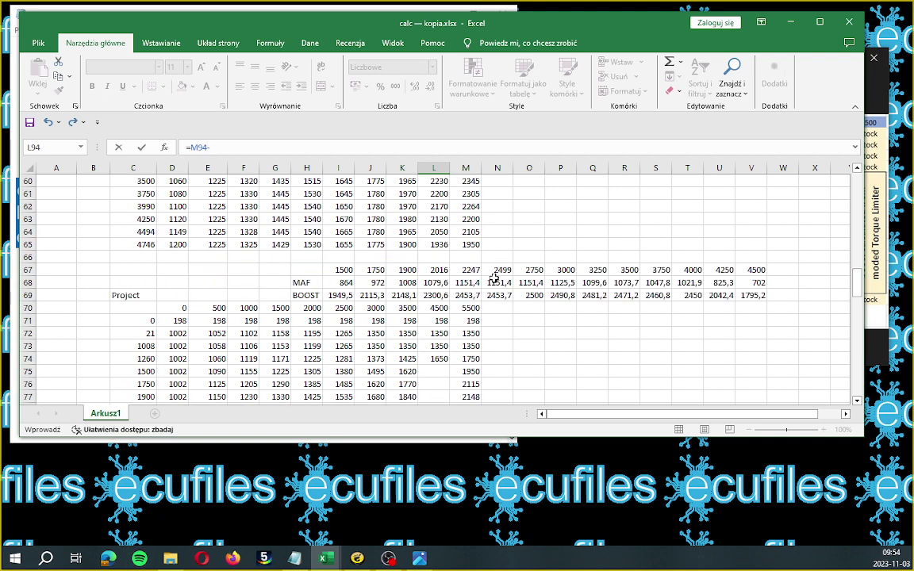
scroll(494, 278, up, 3)
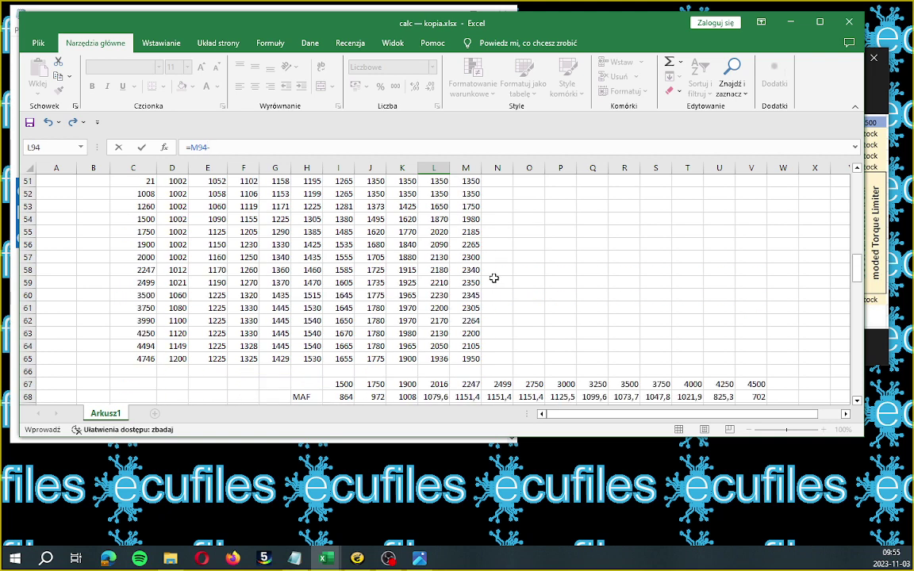
click(467, 219)
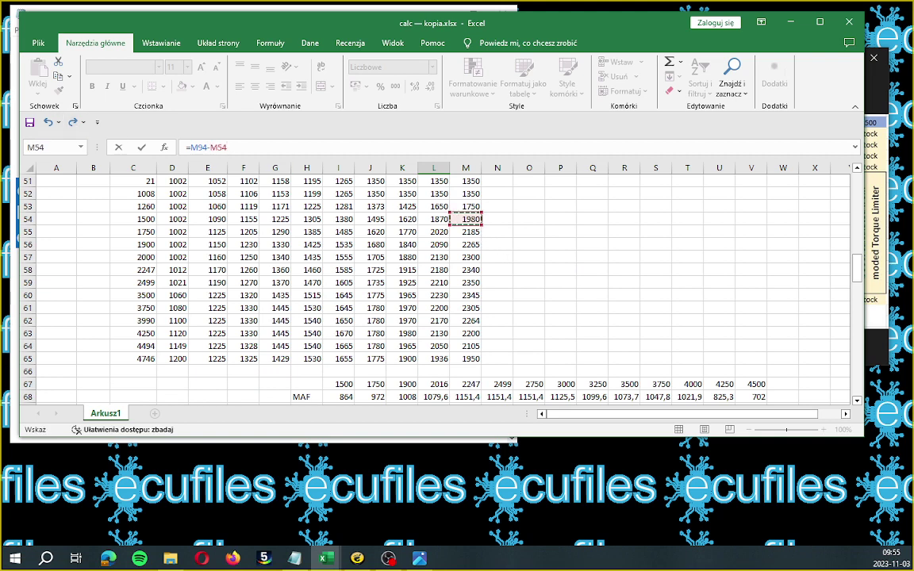
Complete the L94 formula as =((M94-M54)/2)+L75, adding half the 5500 difference to the Project map's 4500 value.
click(199, 147)
text(()
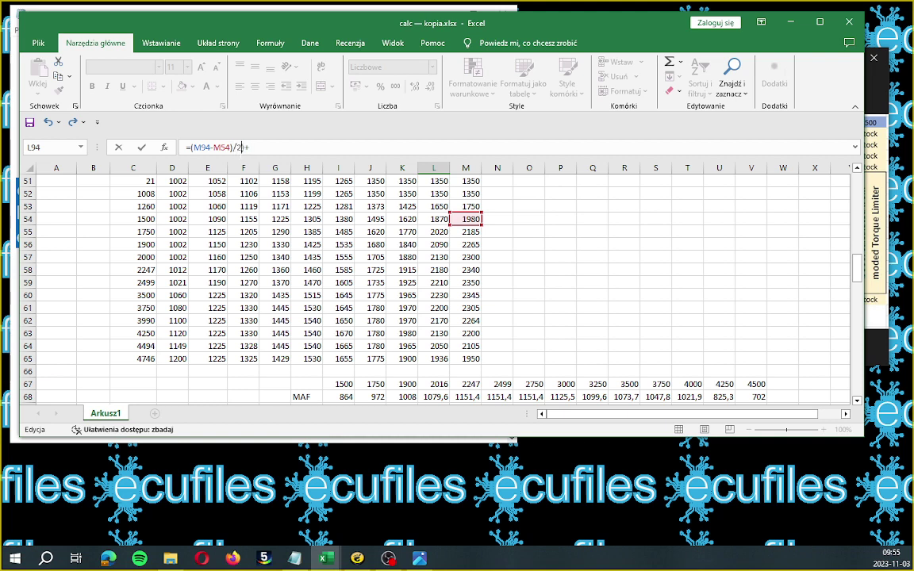
click(193, 147)
text(()
scroll(596, 292, down, 9)
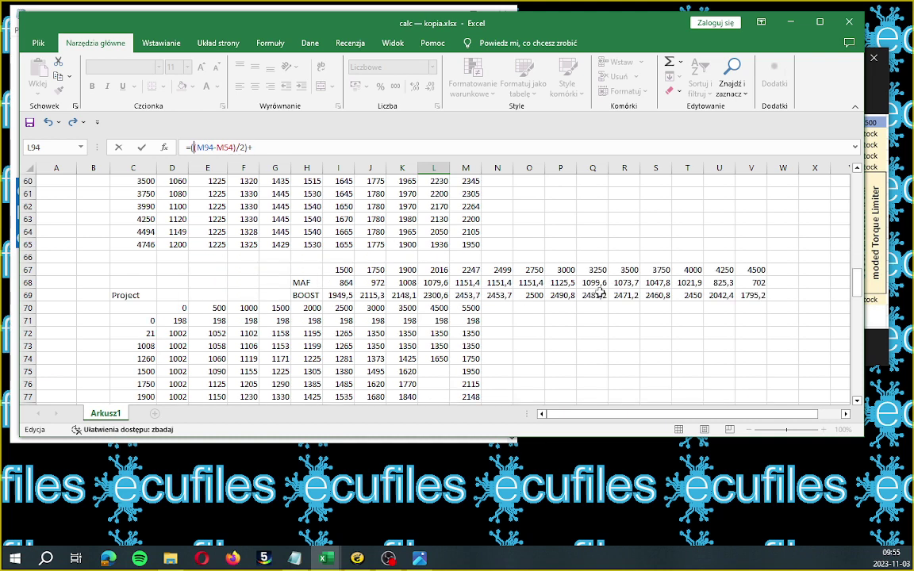
scroll(596, 292, down, 3)
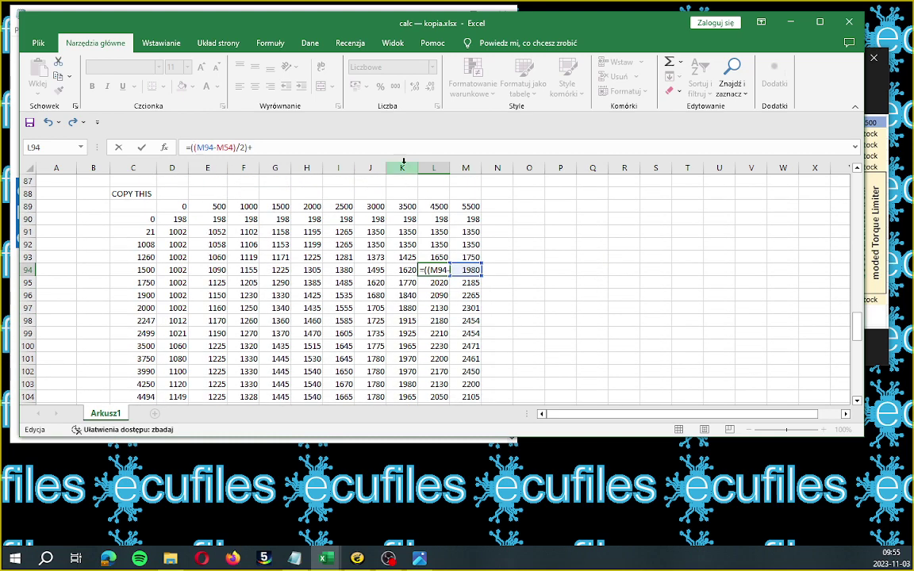
key(End)
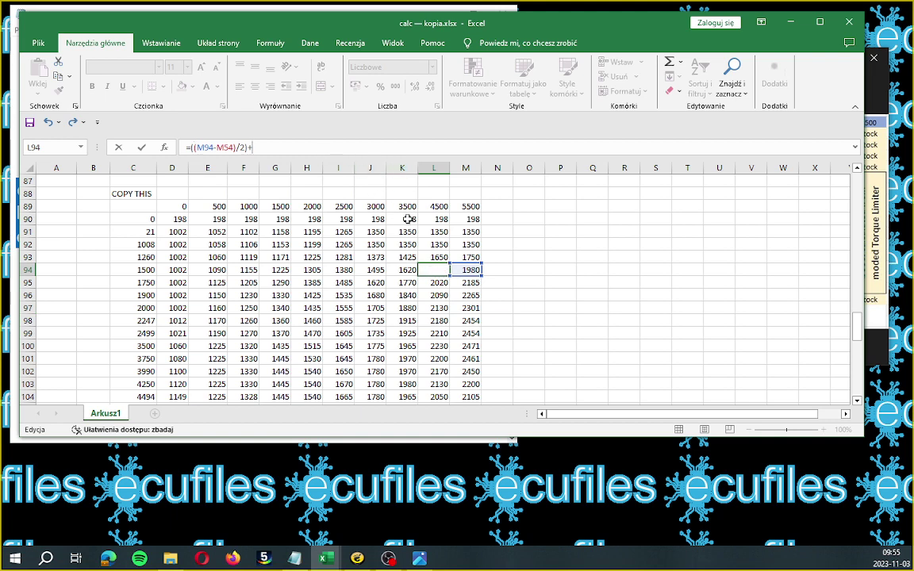
scroll(415, 228, up, 2)
scroll(415, 229, up, 4)
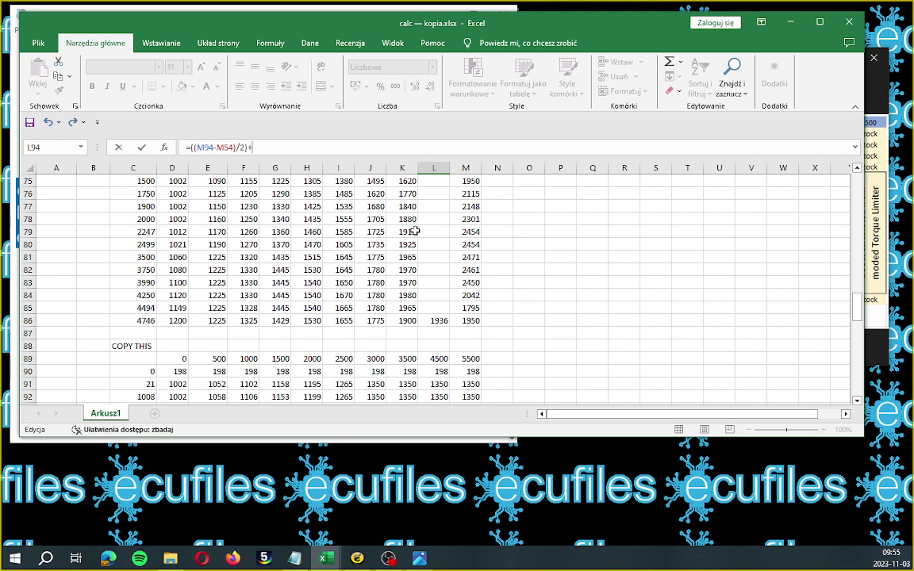
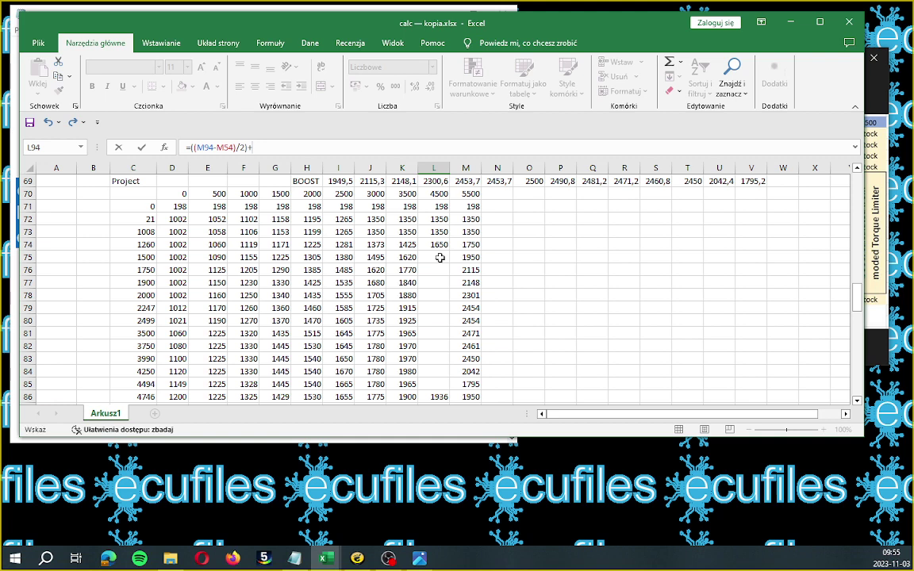
click(439, 258)
key(Escape)
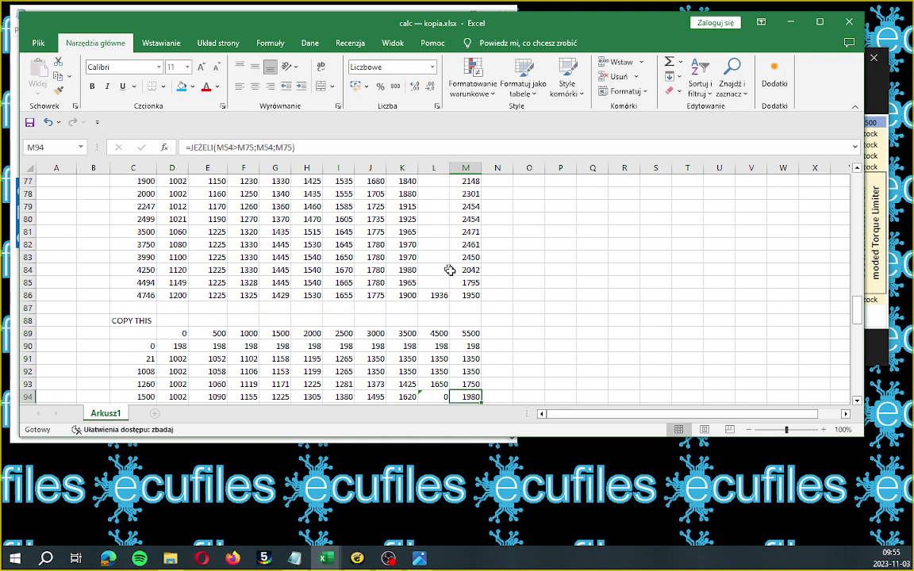
Fill the Project map's empty 4500 cells, L75 to L85, with the corresponding ORI 4500 values.
scroll(469, 271, up, 2)
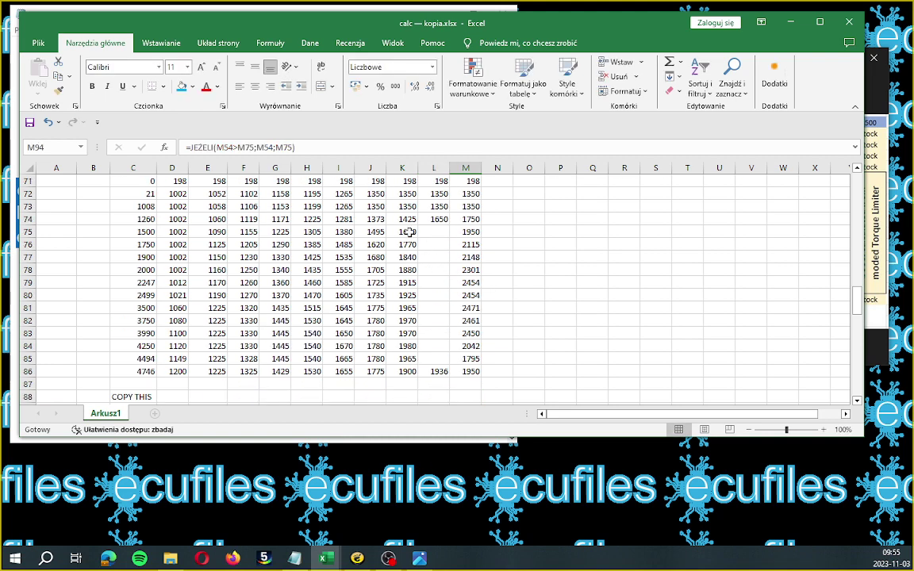
drag(409, 231, 446, 364)
click(526, 283)
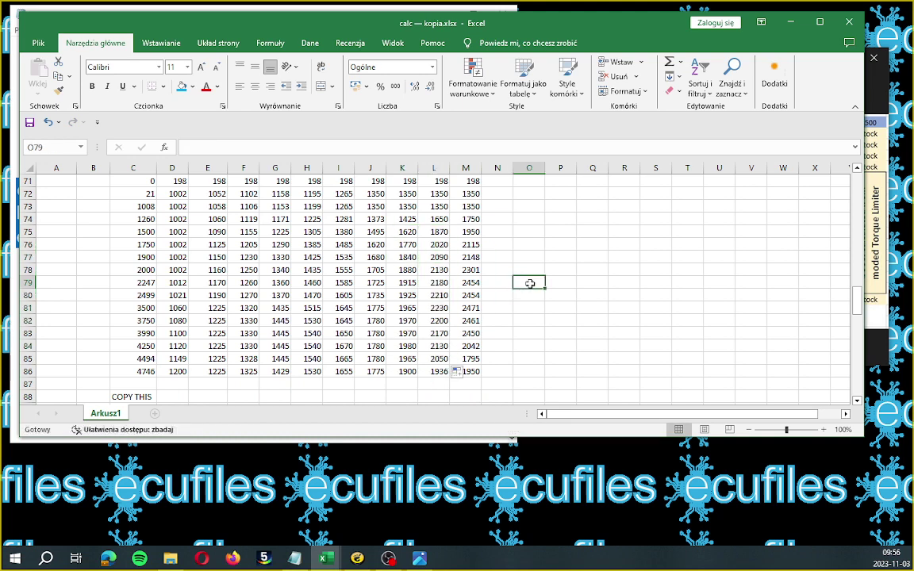
Fill the L94 interpolation formula down the COPY THIS table's 4500 column to L104.
scroll(528, 292, down, 3)
scroll(529, 293, down, 3)
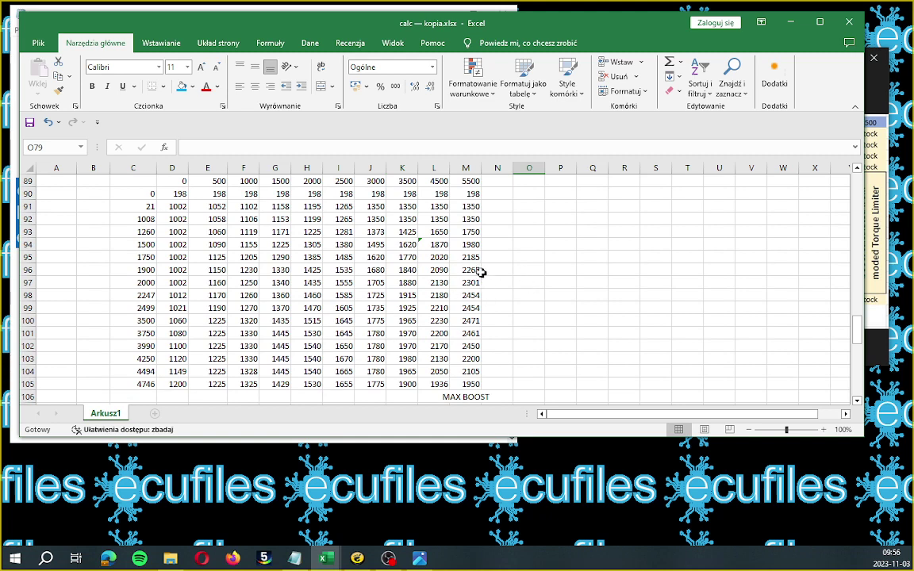
click(439, 245)
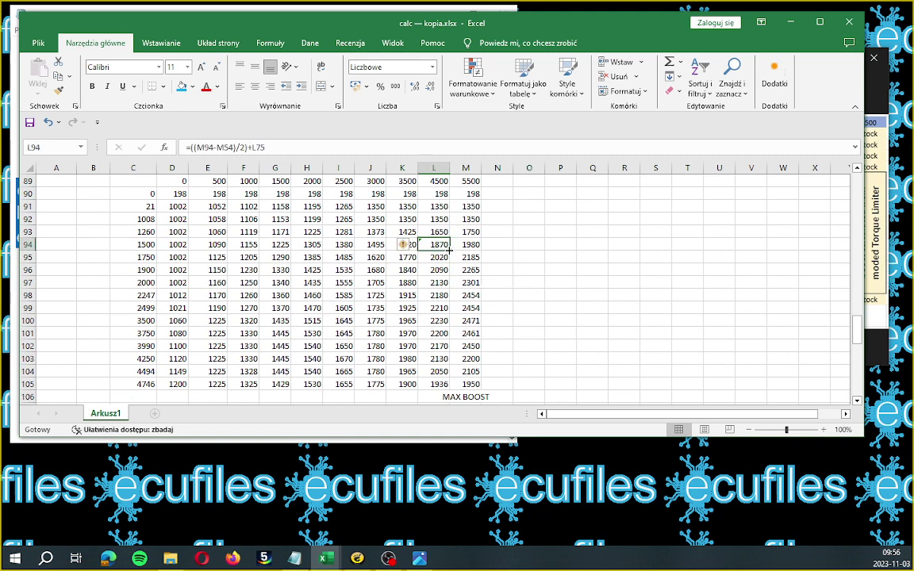
drag(450, 250, 452, 372)
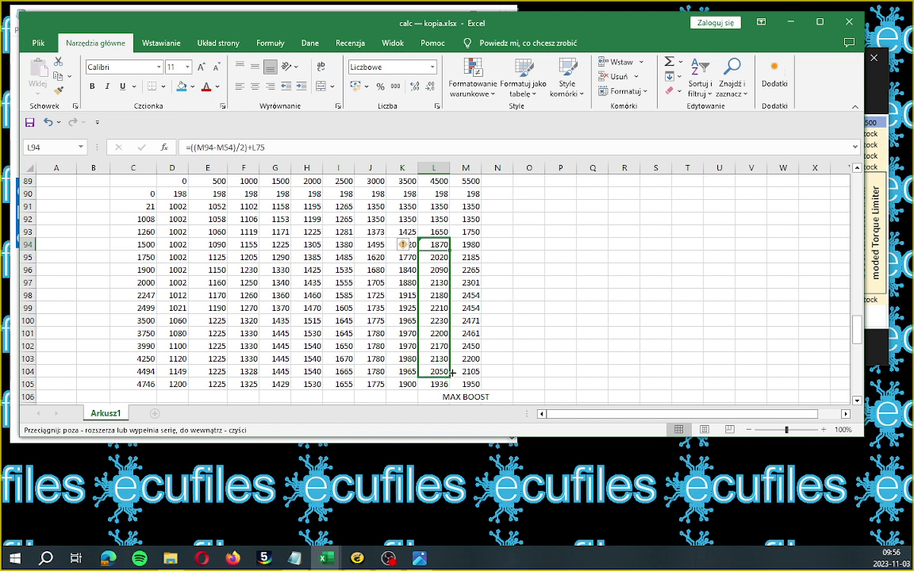
drag(452, 372, 451, 373)
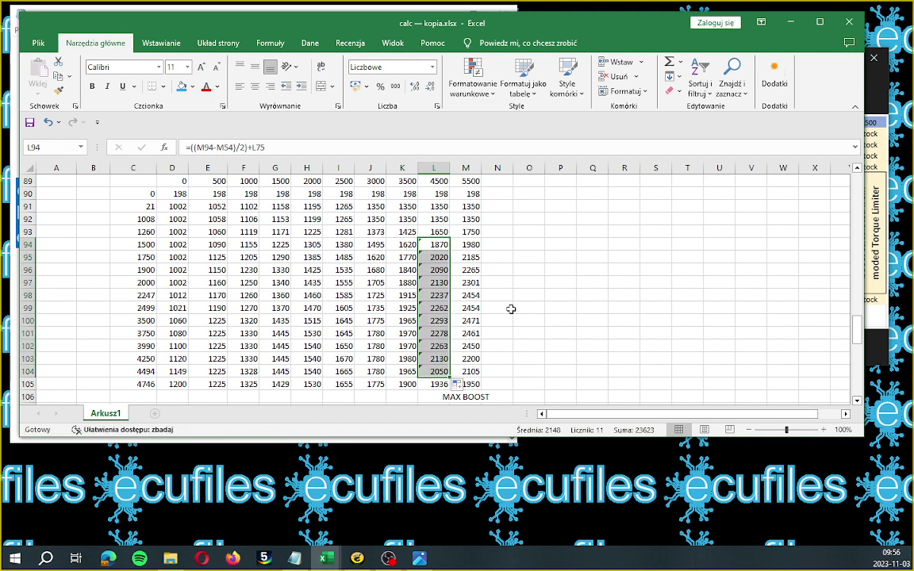
click(508, 308)
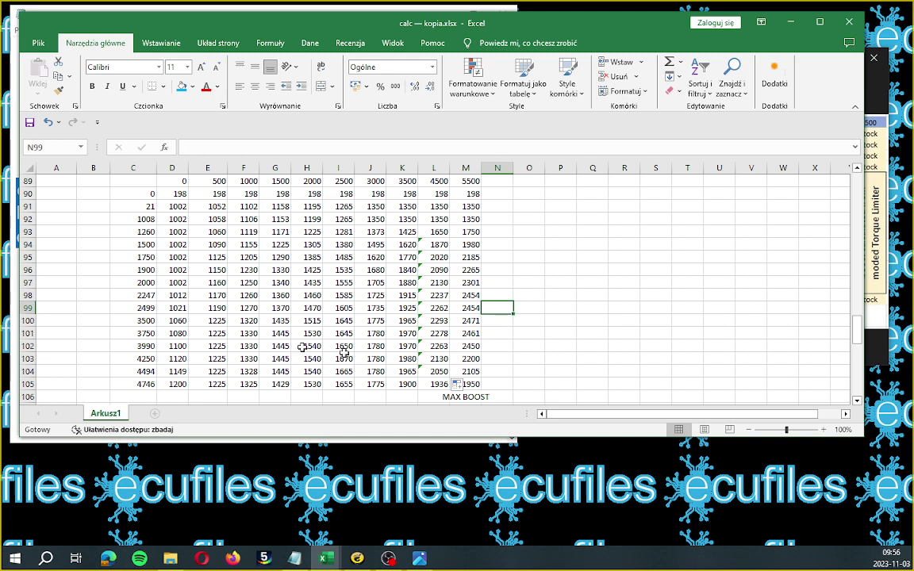
Enter =MAX(M90:M105) in M107 under MAX BOOST to find the highest value in the COPY THIS table's 5500 column.
scroll(342, 324, up, 1)
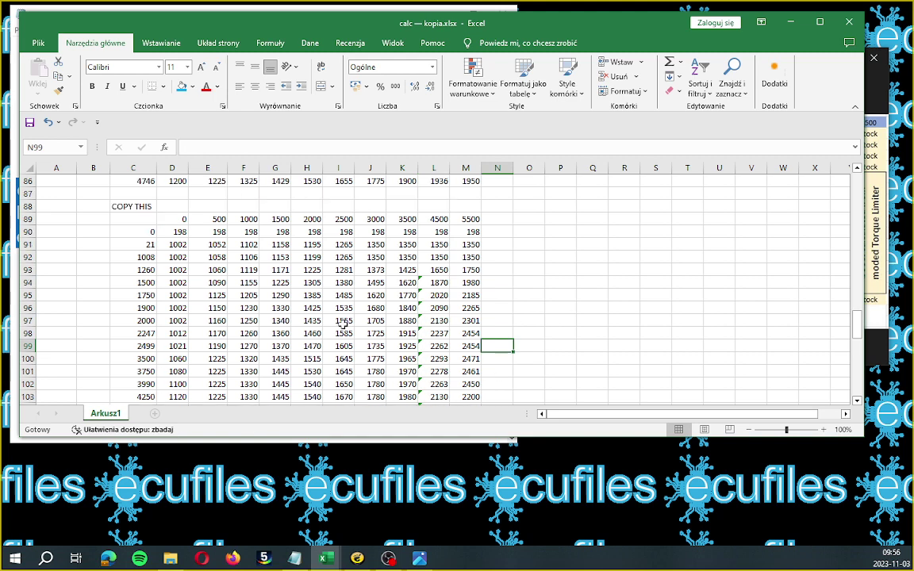
scroll(193, 258, down, 1)
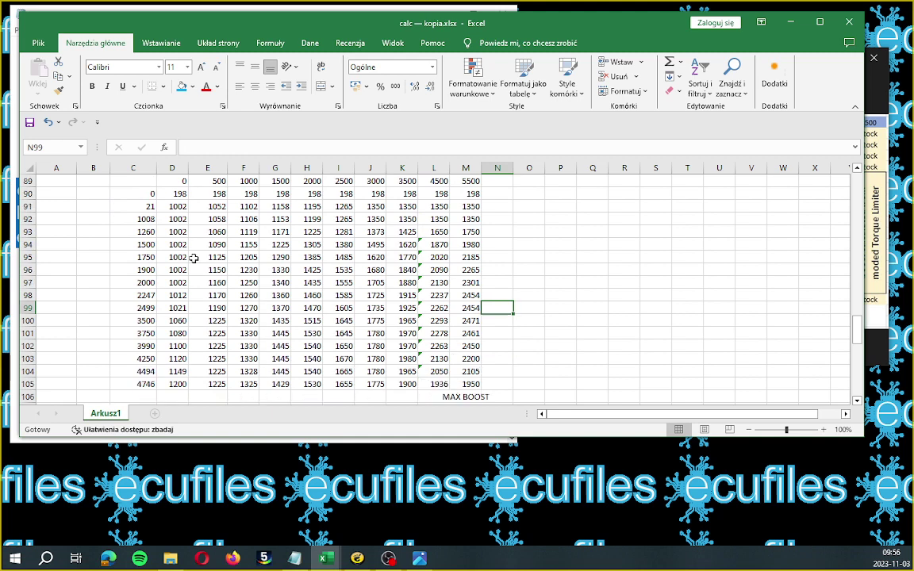
scroll(238, 269, down, 1)
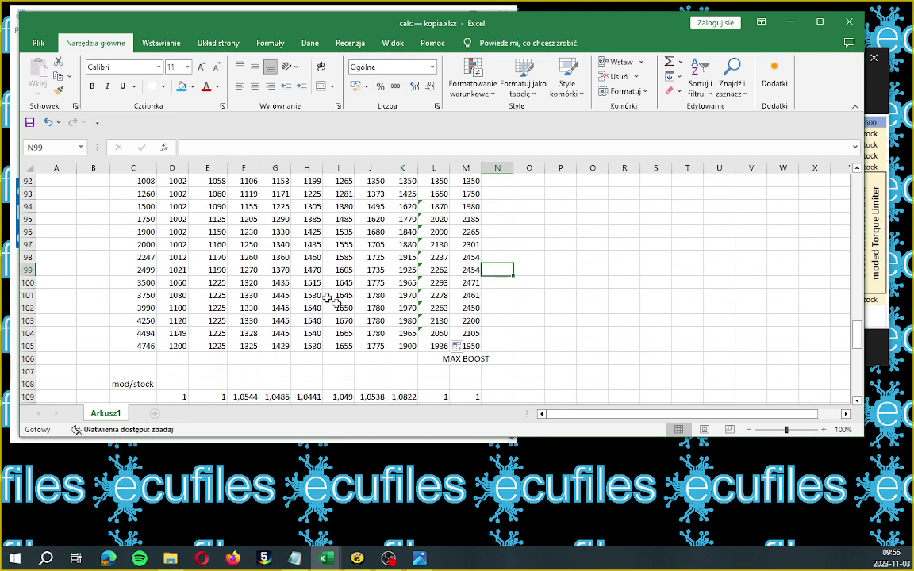
click(473, 371)
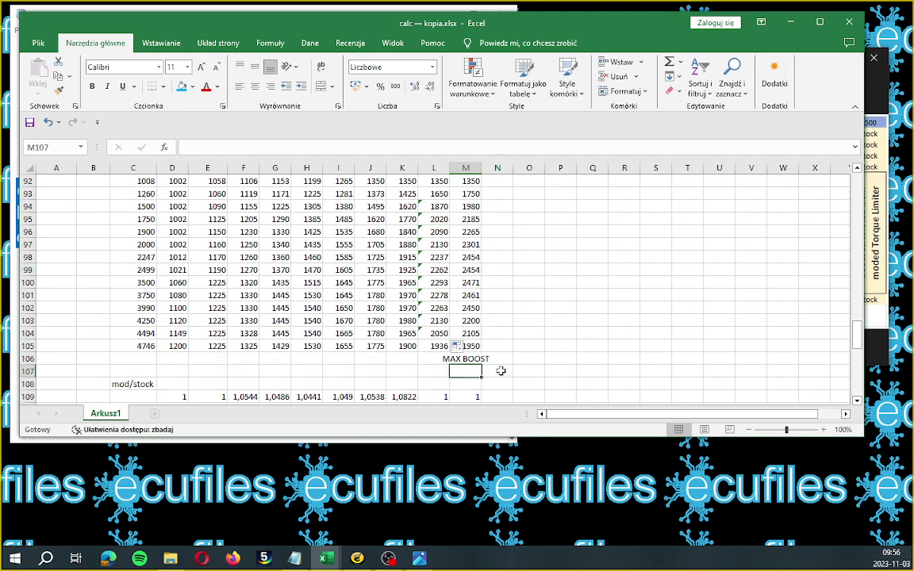
text(=)
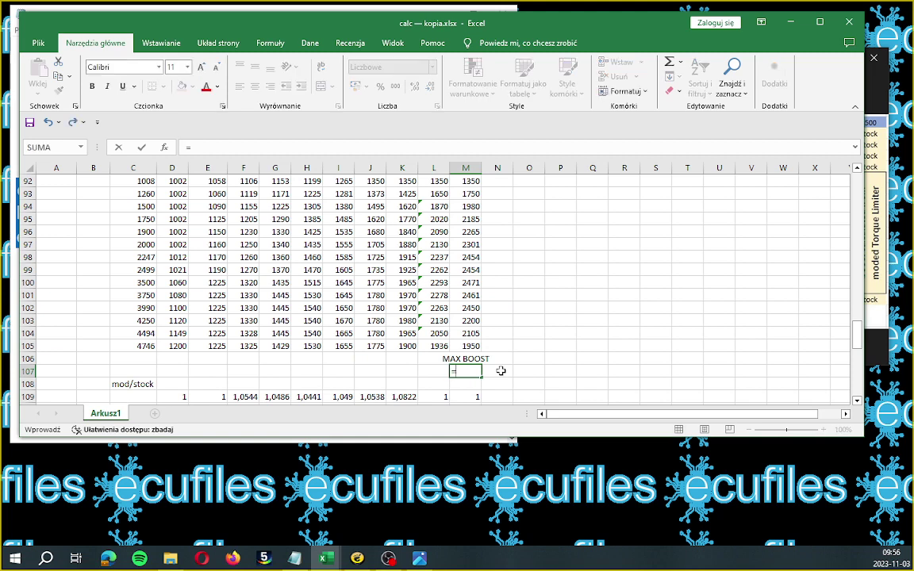
text(ma)
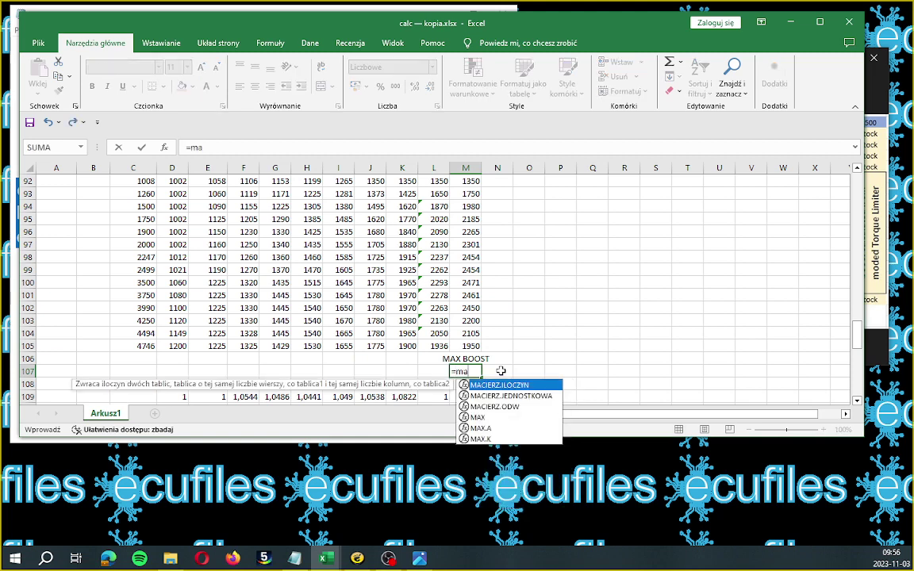
text(x()
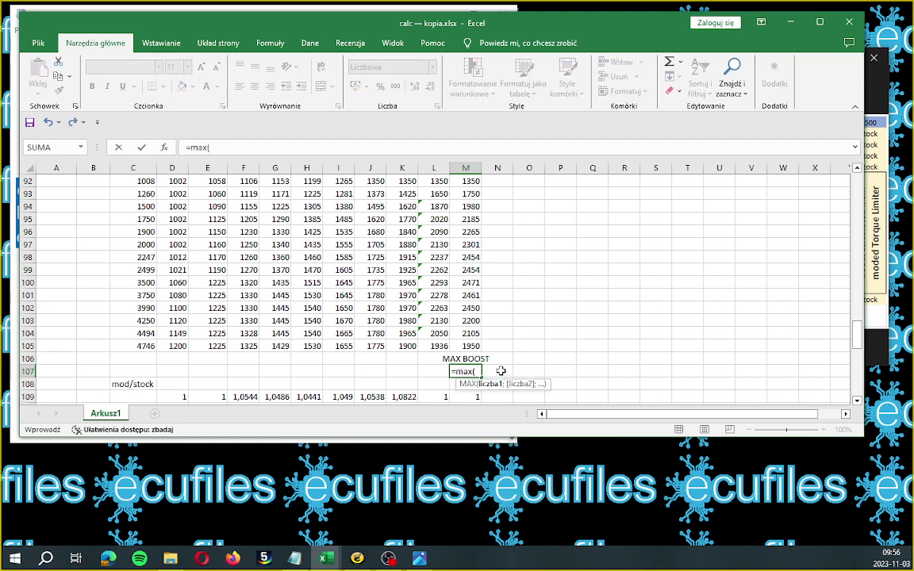
click(472, 342)
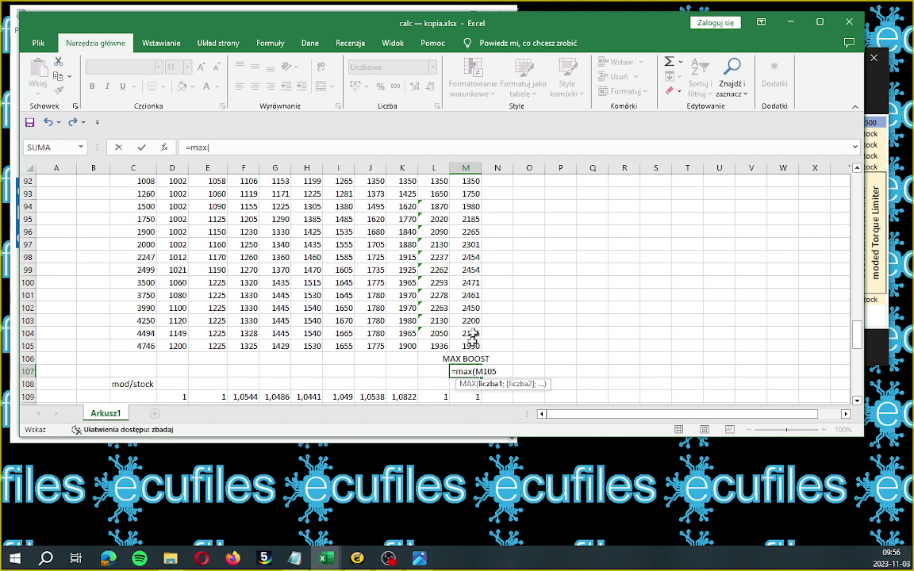
drag(473, 339, 468, 232)
key(Return)
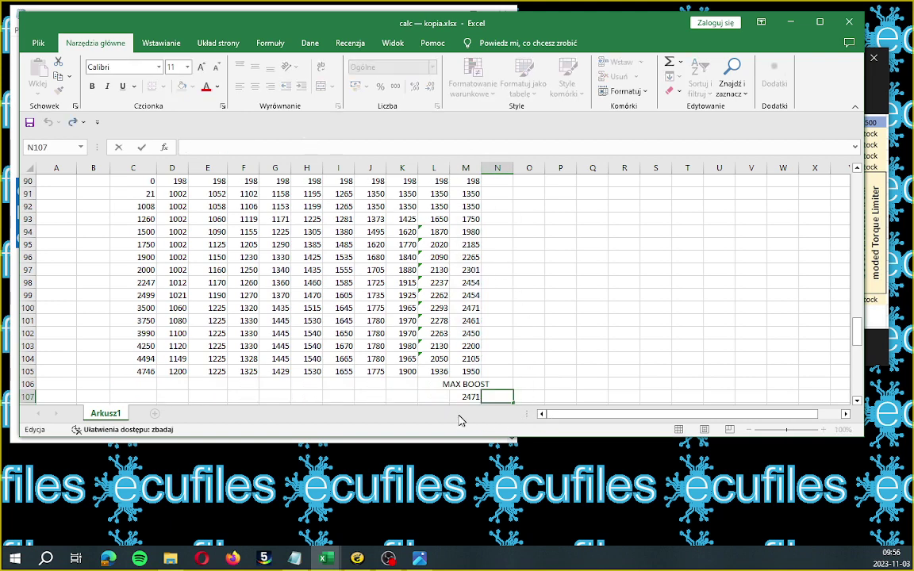
click(457, 397)
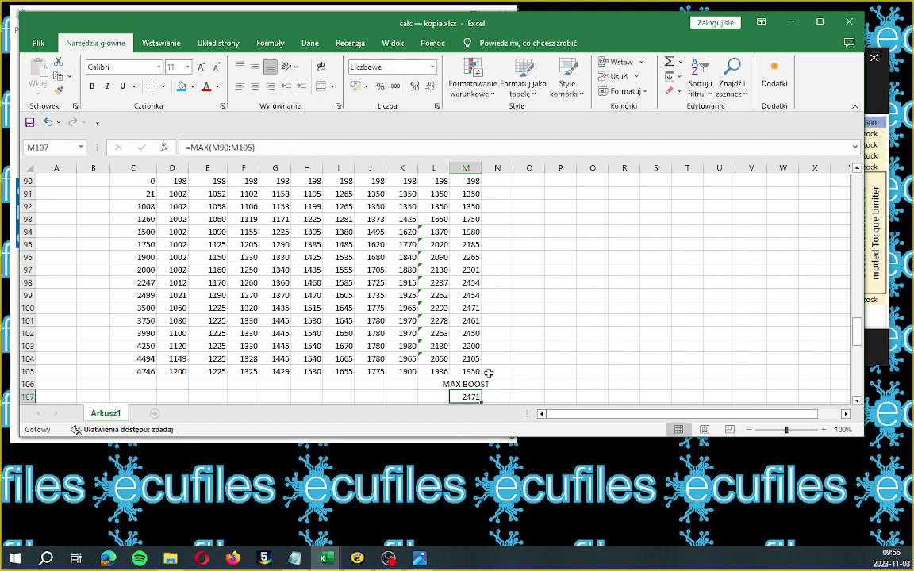
Switch to Notepad, go through the notes as far as the Graph MOD heading and highlight it.
scroll(485, 373, down, 2)
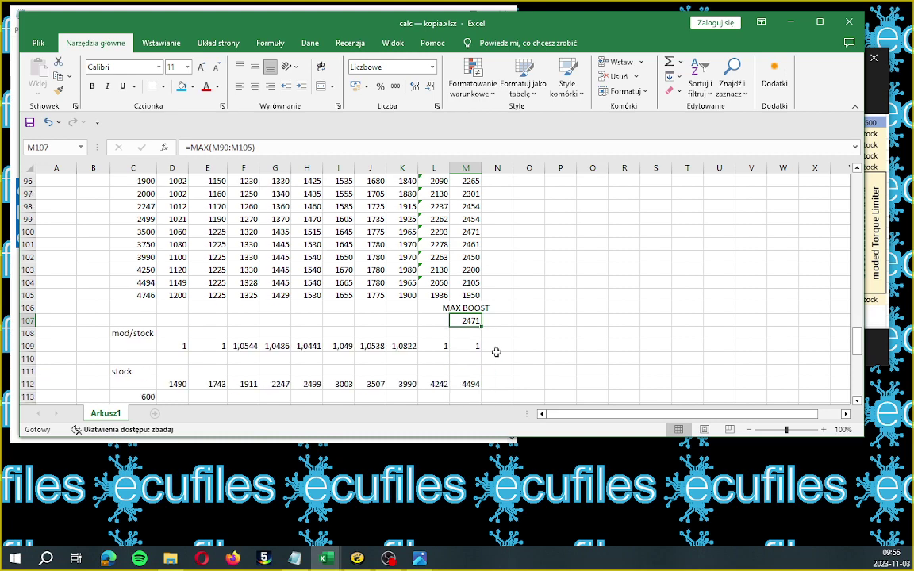
scroll(494, 352, up, 1)
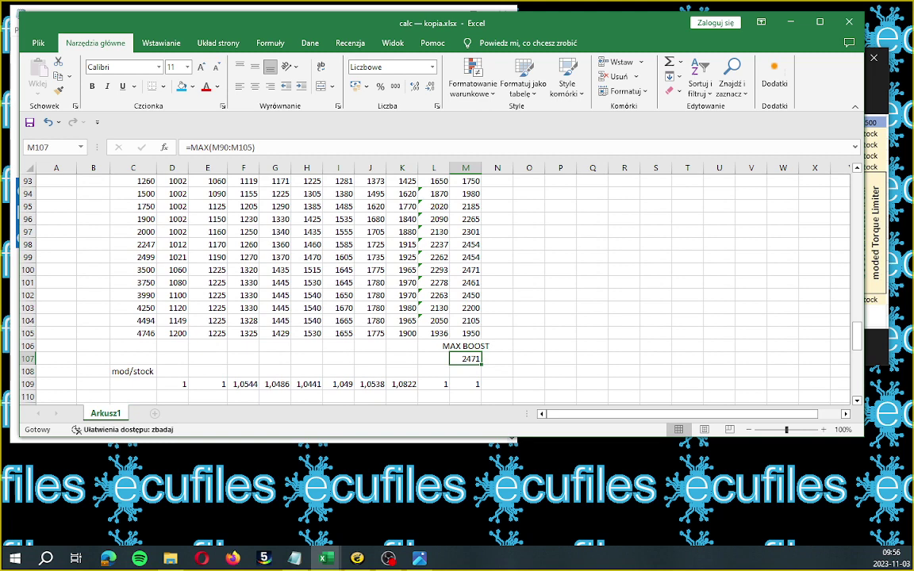
click(295, 558)
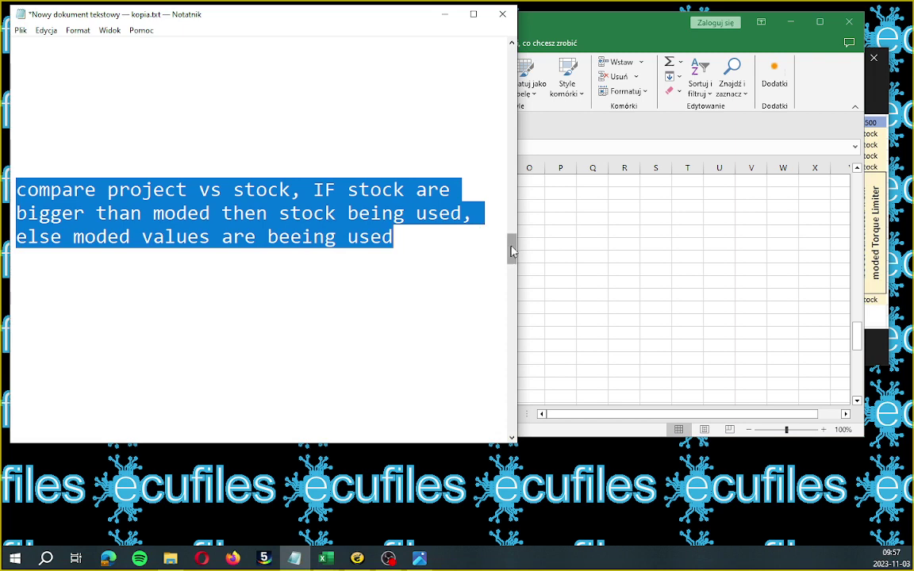
click(555, 246)
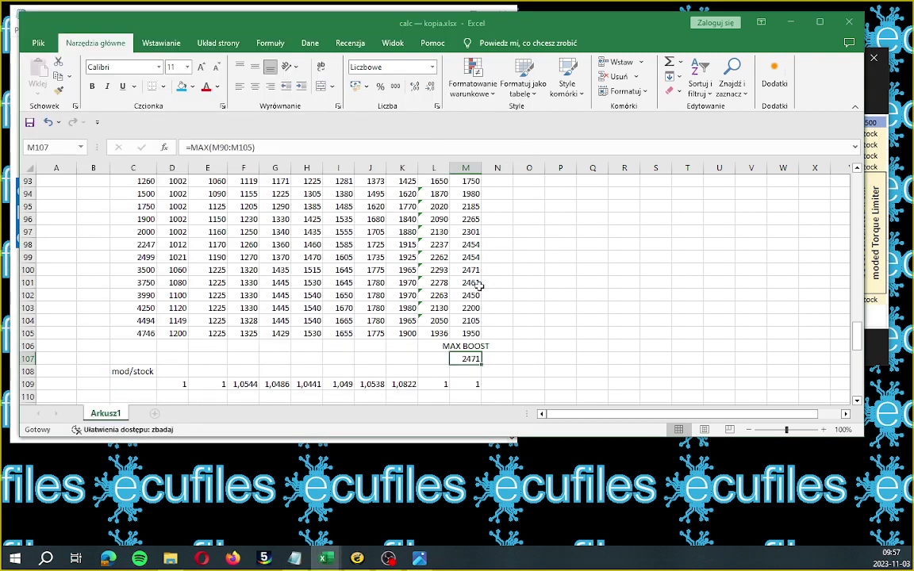
scroll(492, 291, up, 1)
scroll(474, 292, up, 1)
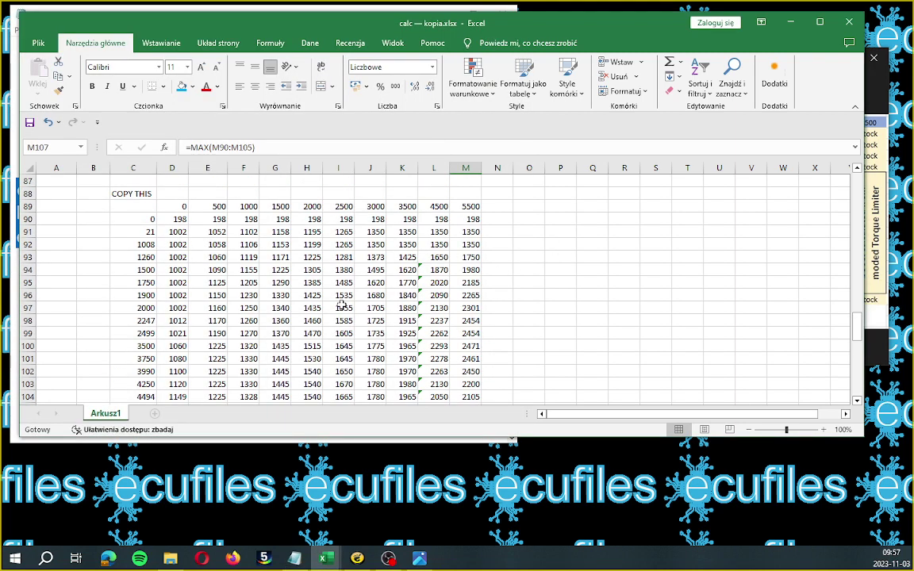
scroll(342, 304, down, 1)
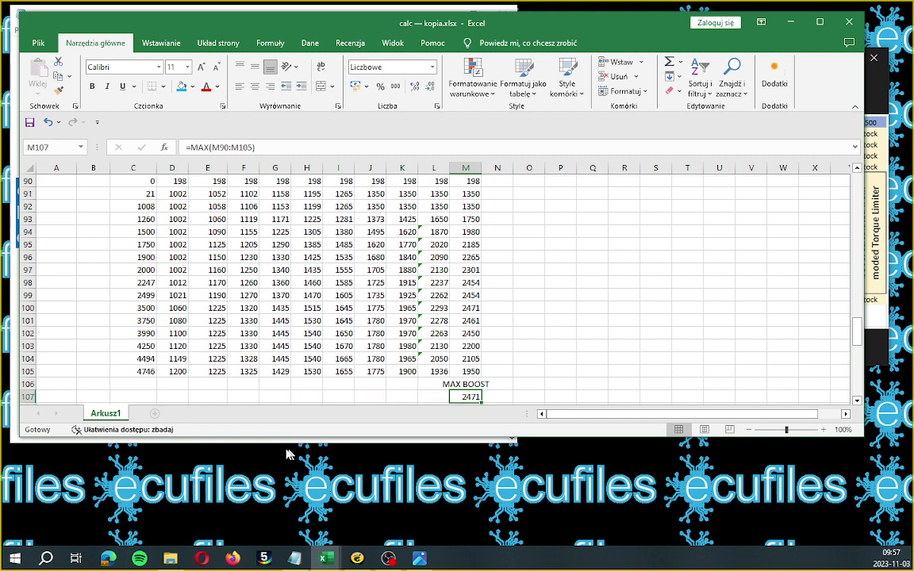
click(295, 558)
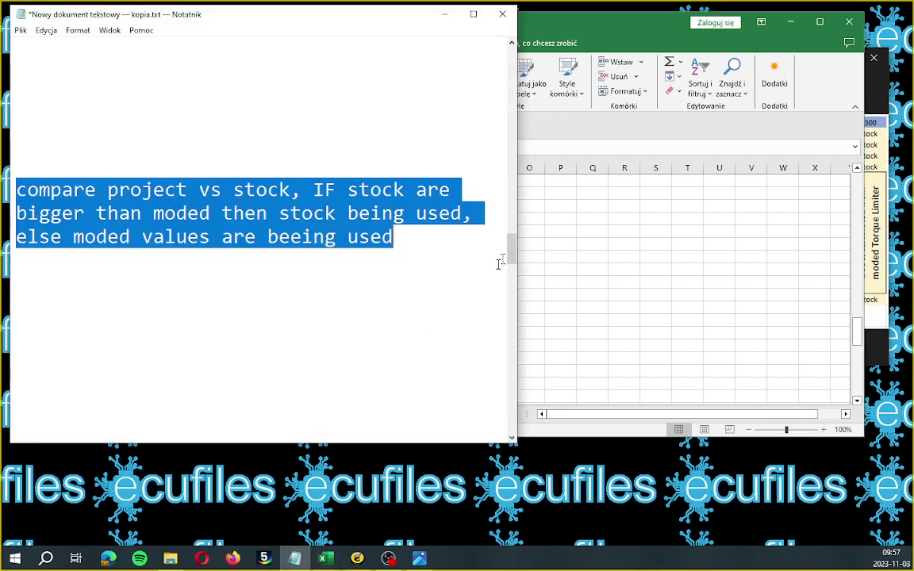
drag(511, 245, 511, 268)
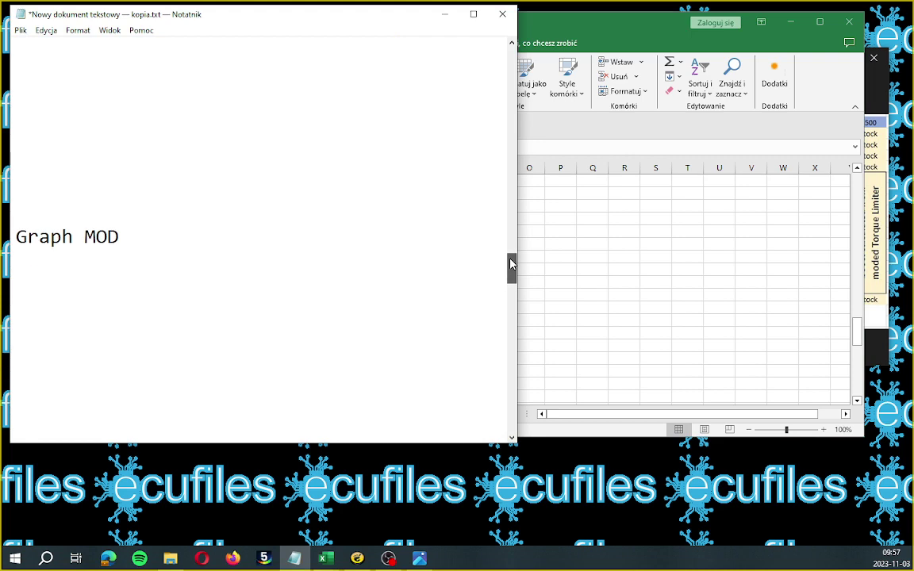
click(208, 266)
drag(16, 237, 255, 234)
Switch back to Excel and select the COPY THIS table's values, D90 to M105.
click(544, 246)
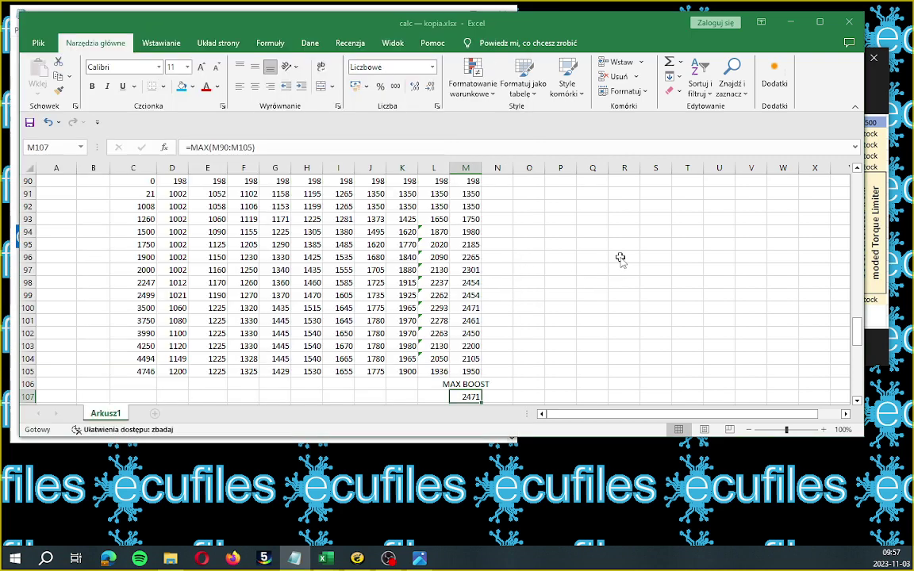
scroll(459, 325, up, 1)
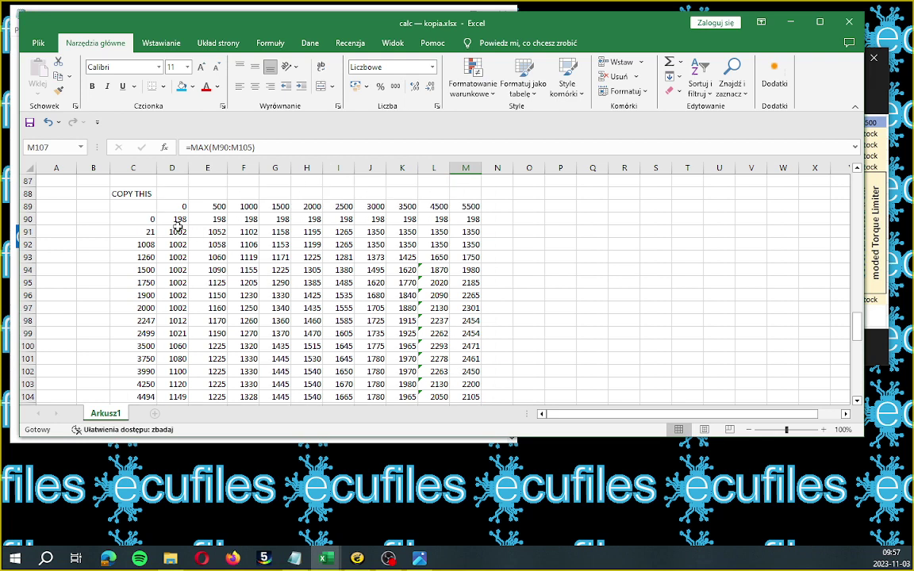
drag(179, 220, 465, 351)
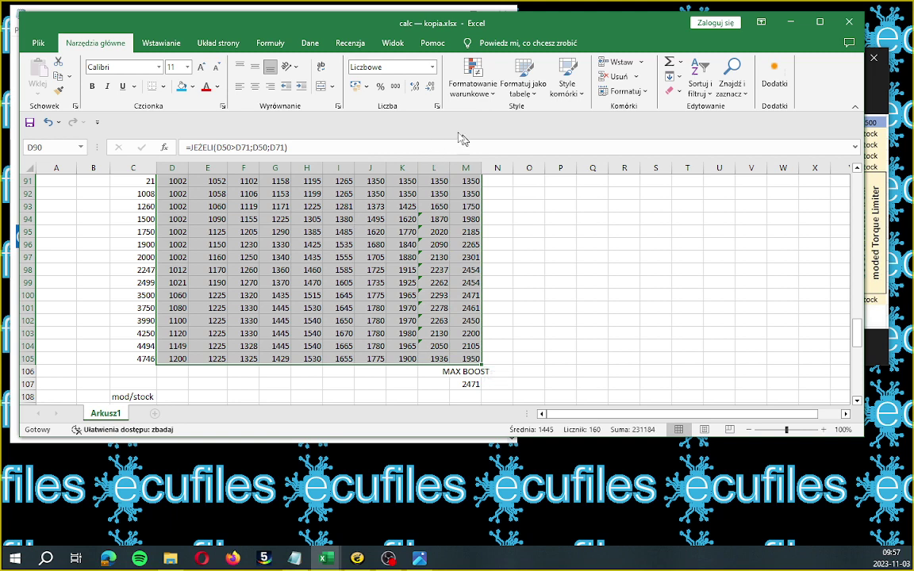
click(162, 43)
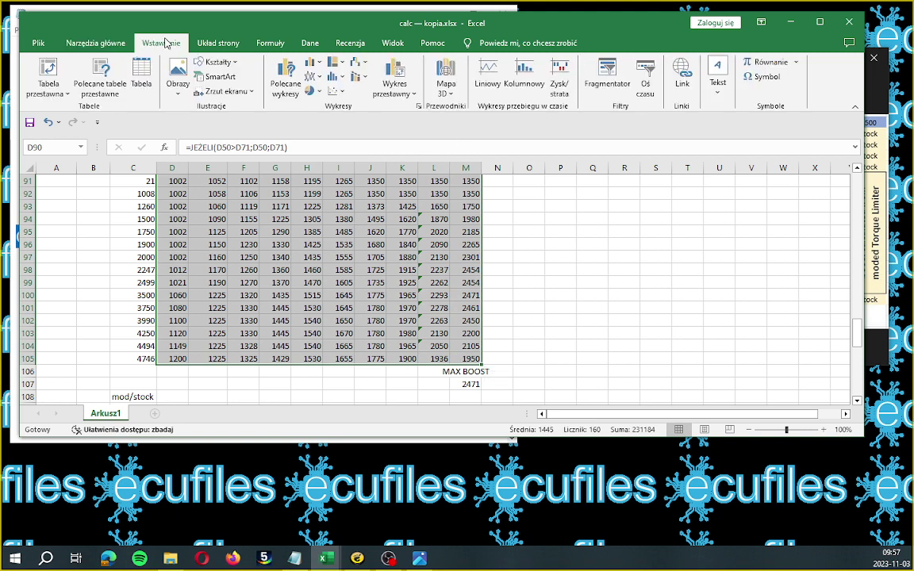
click(284, 73)
click(329, 67)
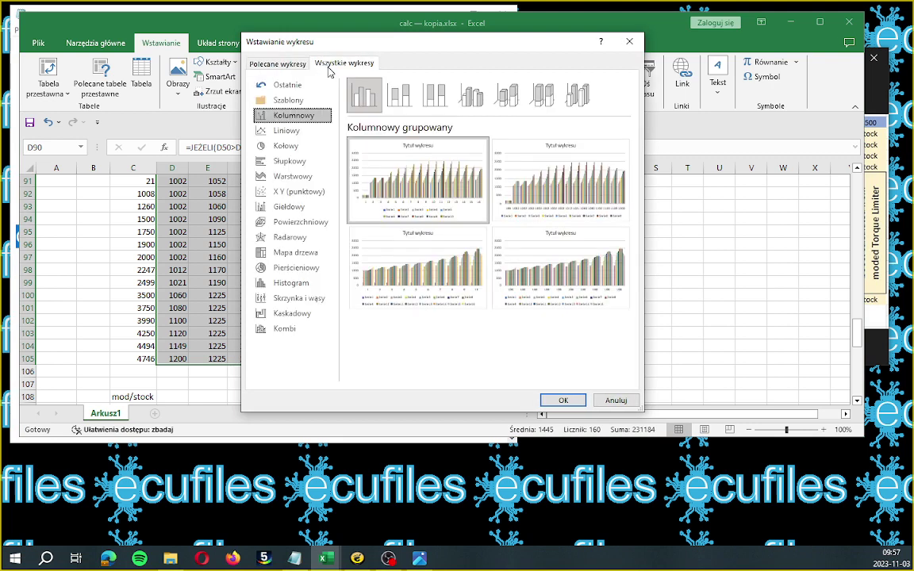
click(321, 224)
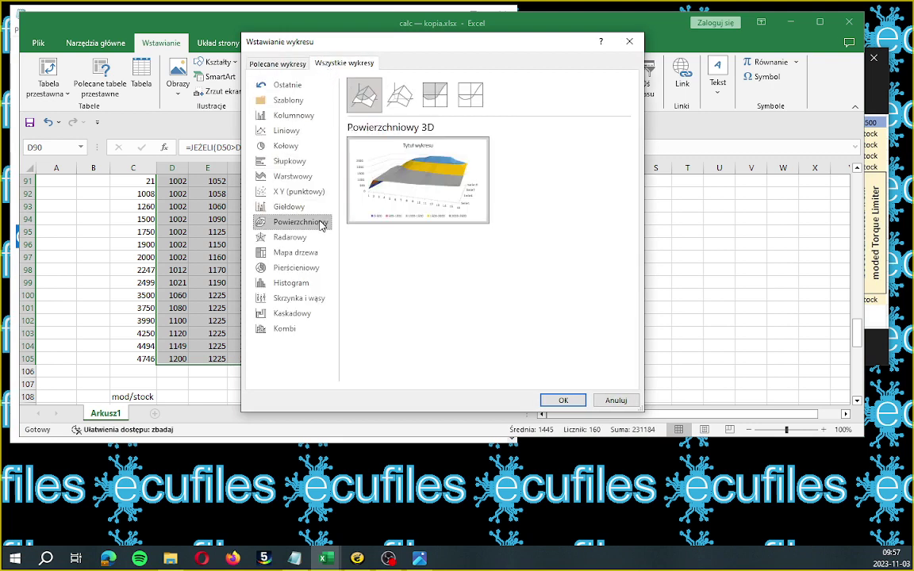
click(403, 105)
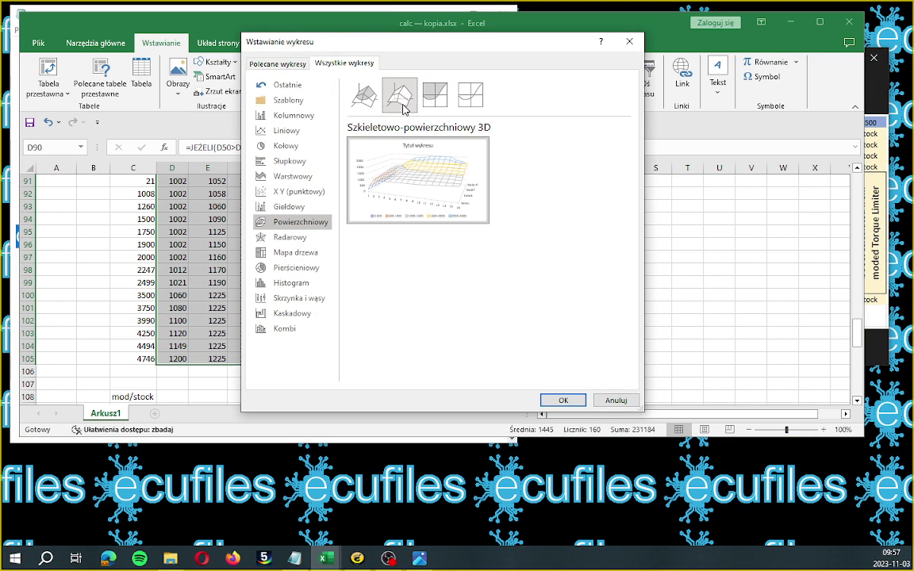
click(564, 400)
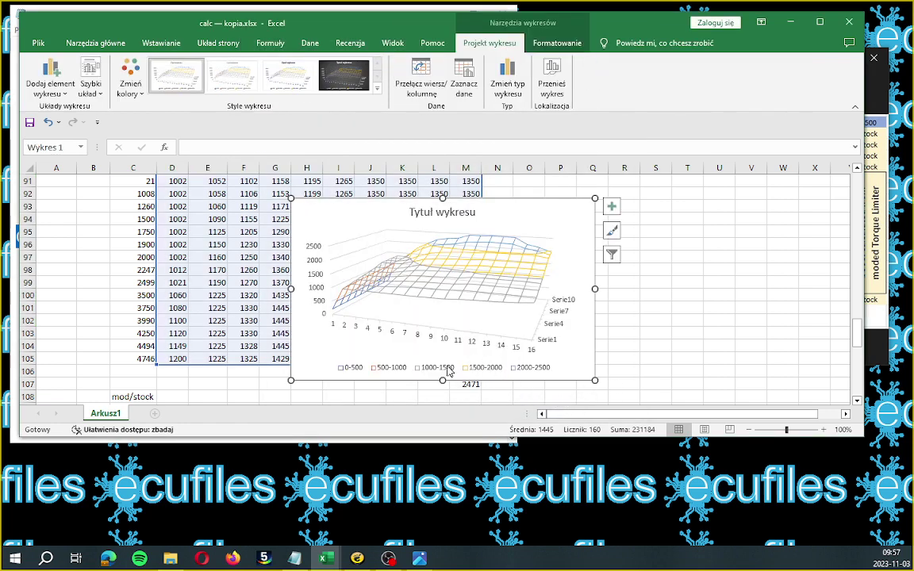
key(Delete)
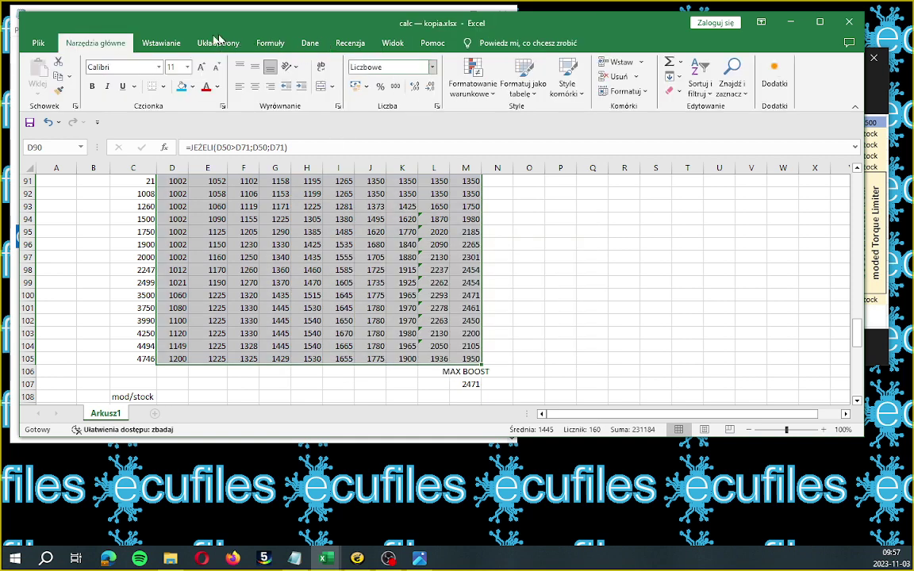
Insert a 3-D wireframe surface chart of the selected COPY THIS values and place it in the empty area beside the table.
click(161, 44)
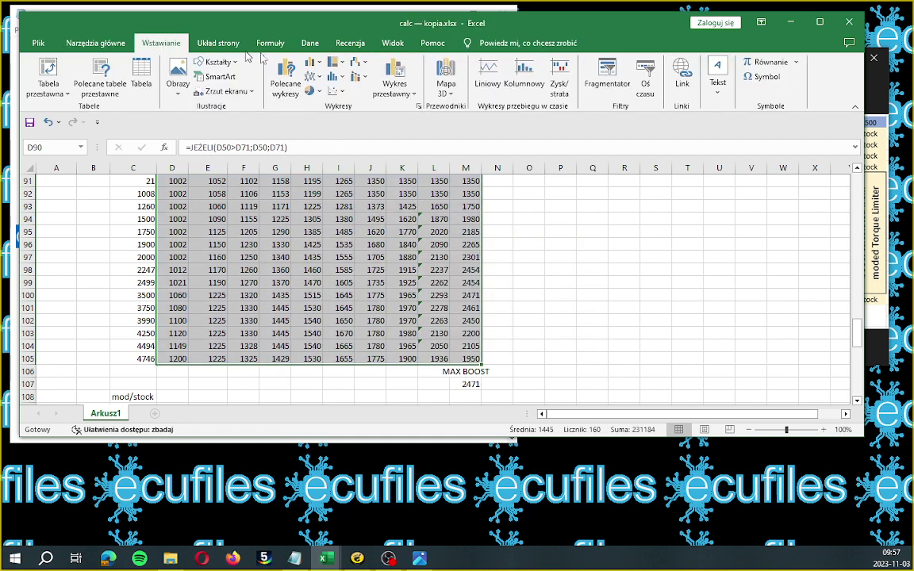
click(290, 80)
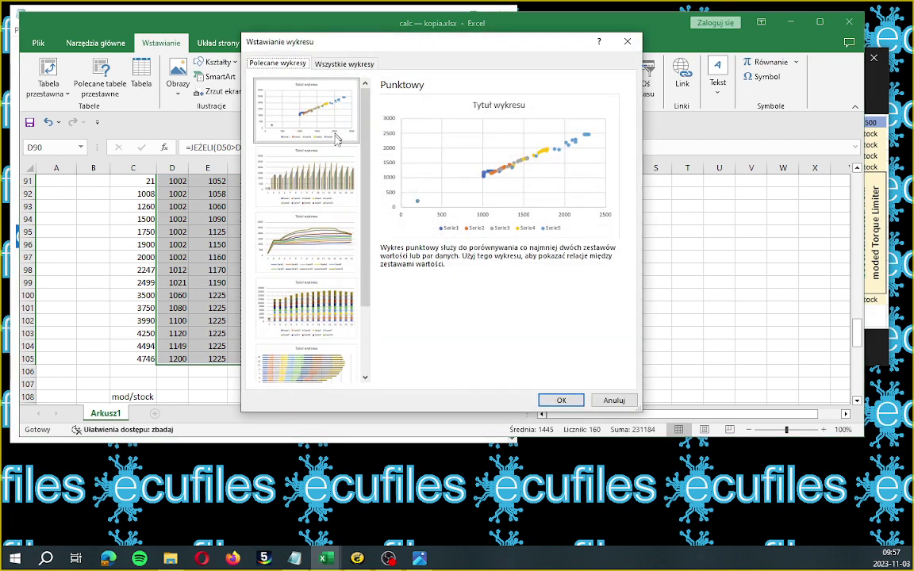
click(298, 62)
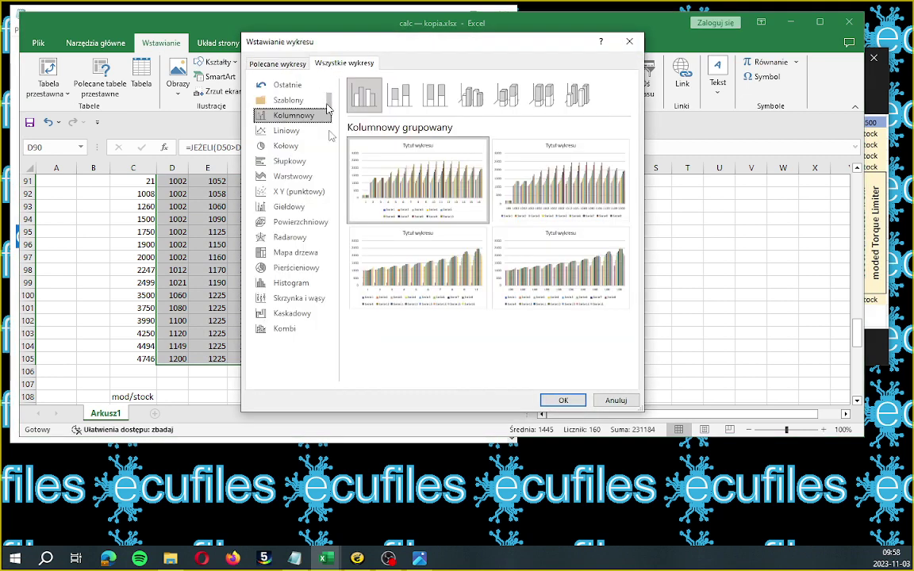
click(299, 222)
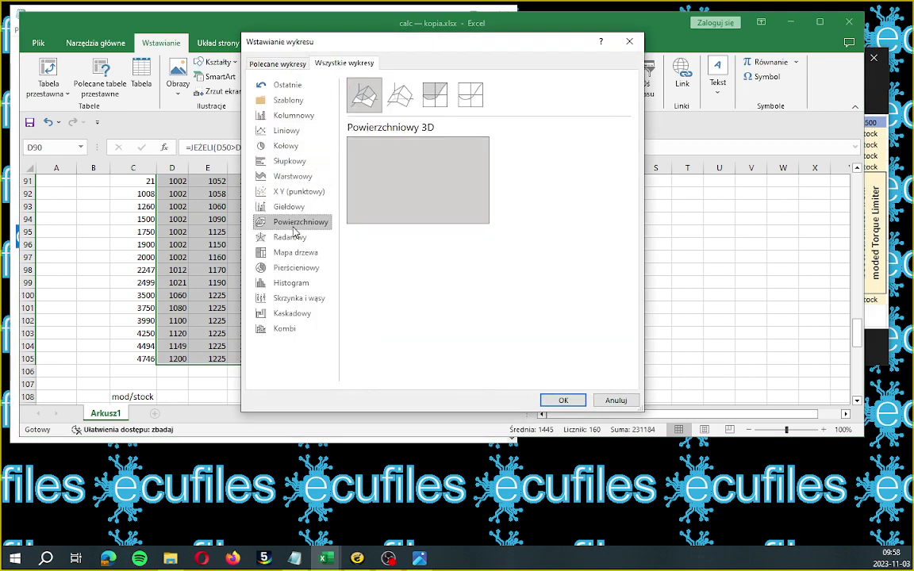
click(399, 95)
mouse_move(422, 187)
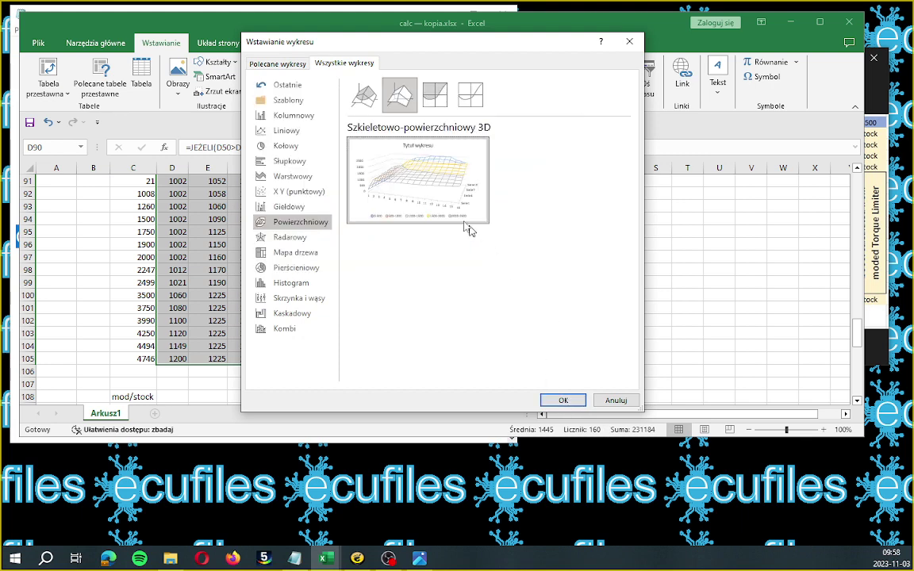
click(563, 400)
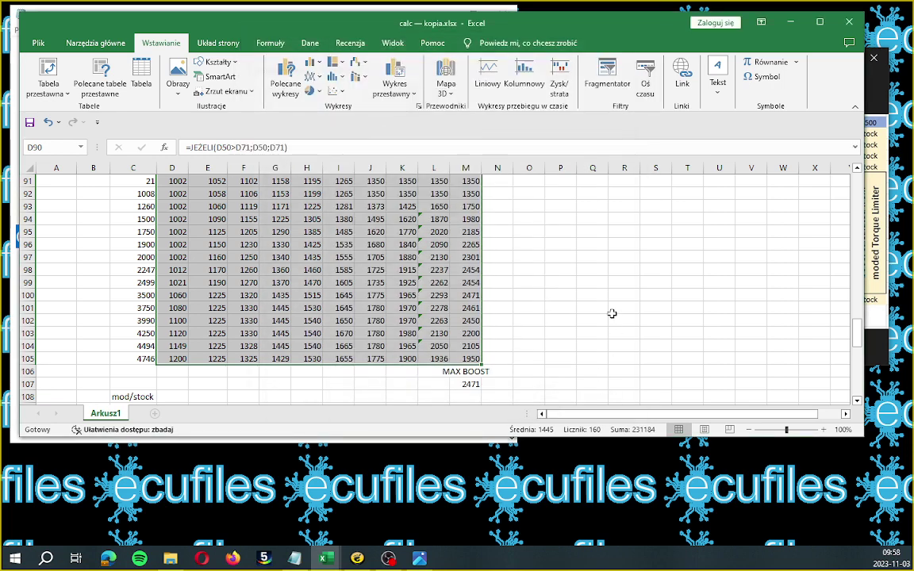
mouse_move(568, 216)
mouse_down()
mouse_move(802, 200)
mouse_move(788, 193)
mouse_up()
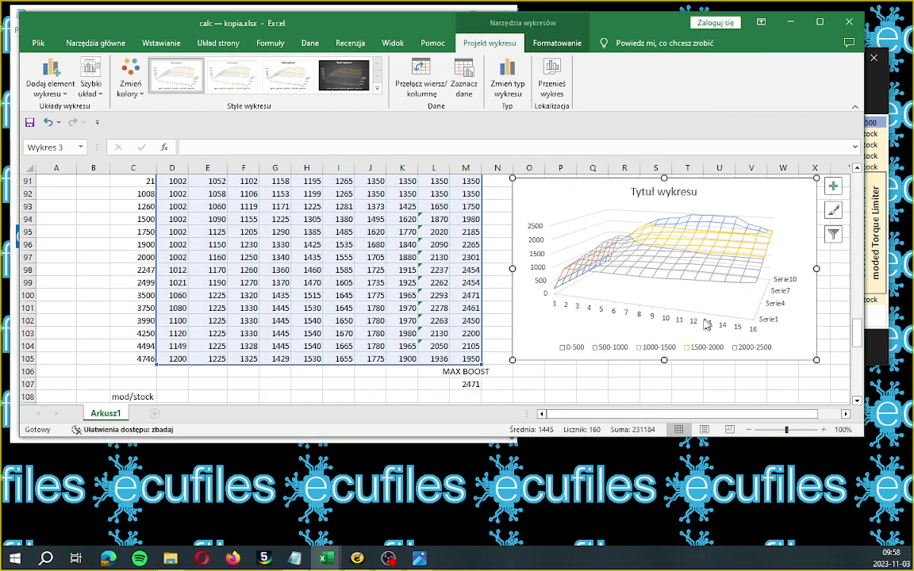
Remove the legend from the wireframe surface chart.
click(639, 351)
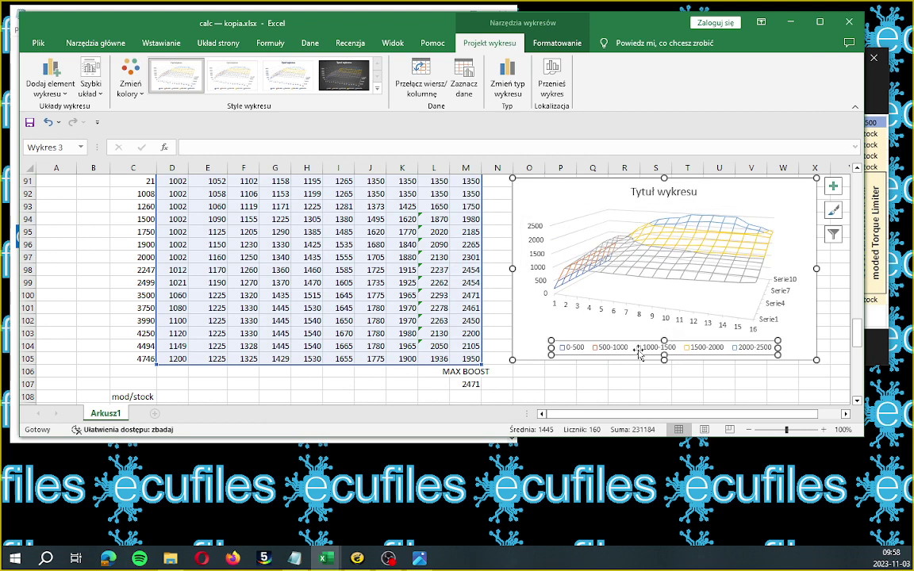
key(Delete)
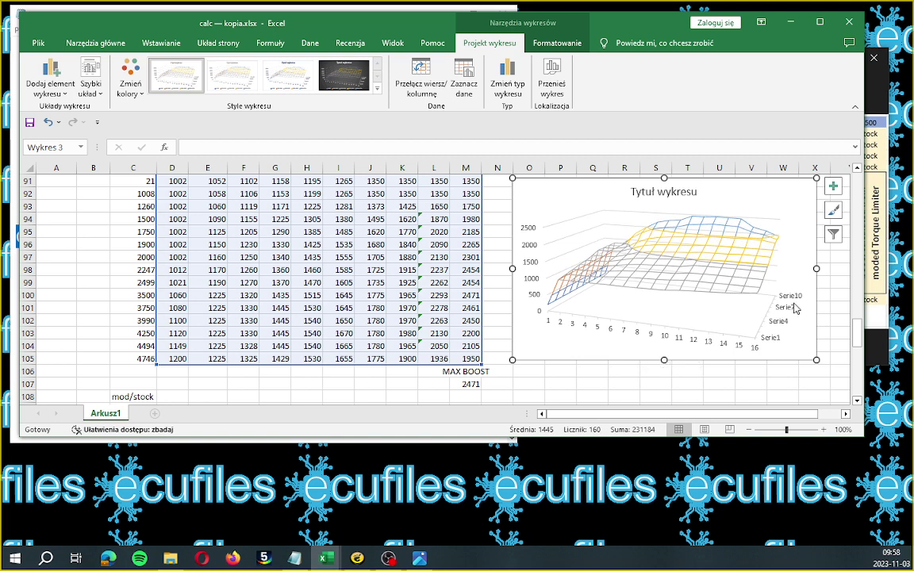
click(530, 264)
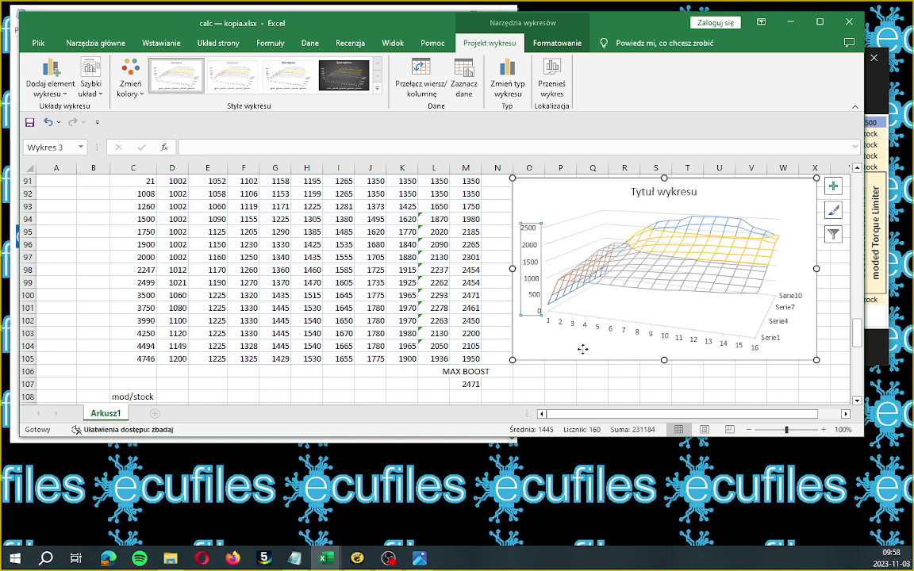
click(525, 318)
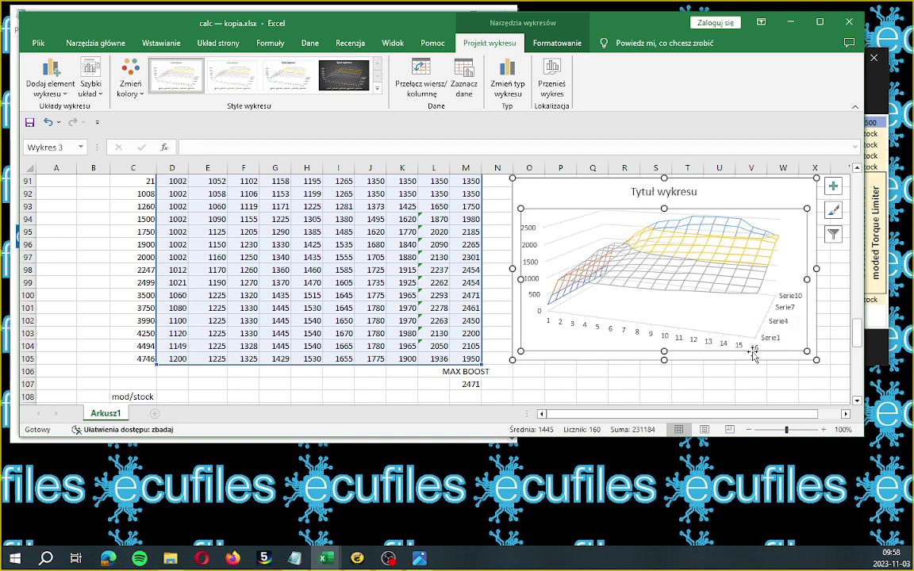
Edit the chart's source data so its horizontal axis labels come from the row headers in C90 to C105.
right_click(615, 337)
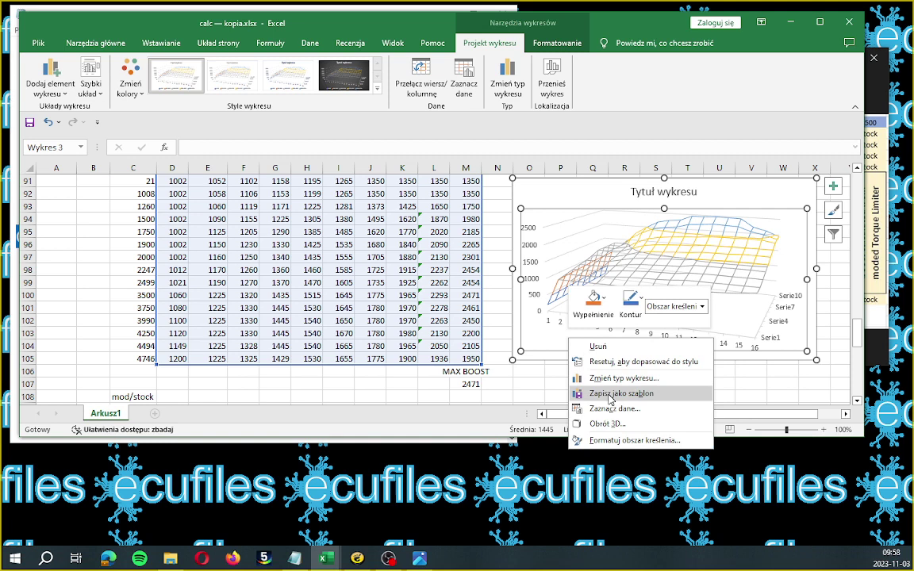
right_click(550, 343)
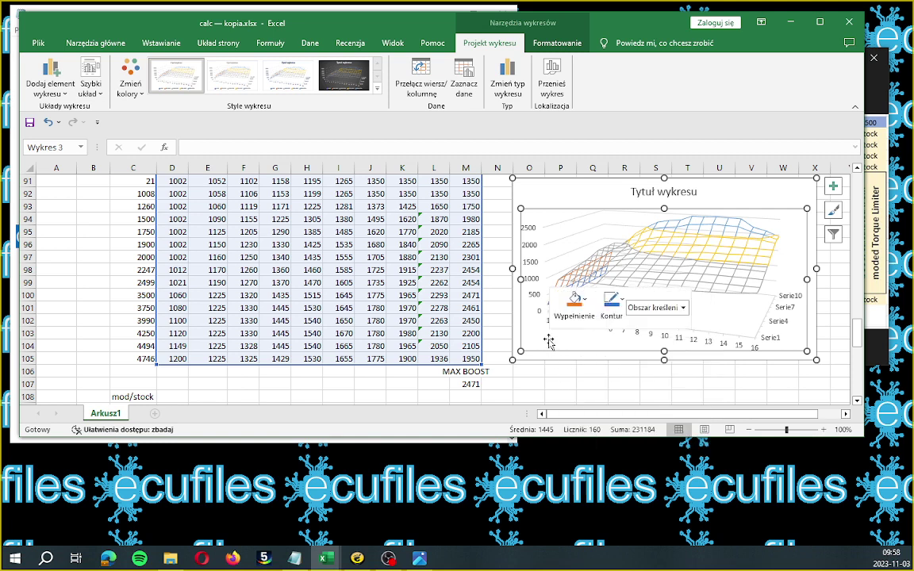
click(592, 410)
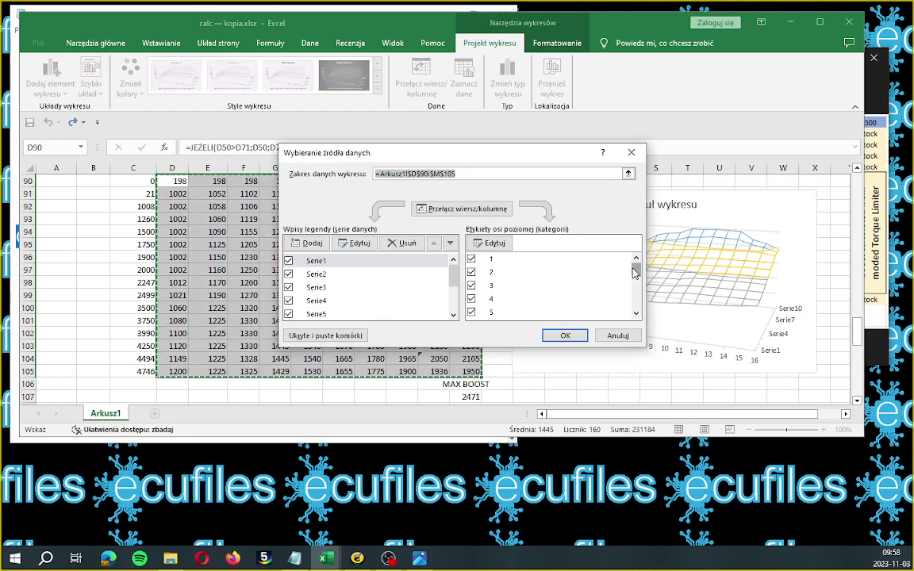
click(635, 289)
drag(634, 289, 633, 303)
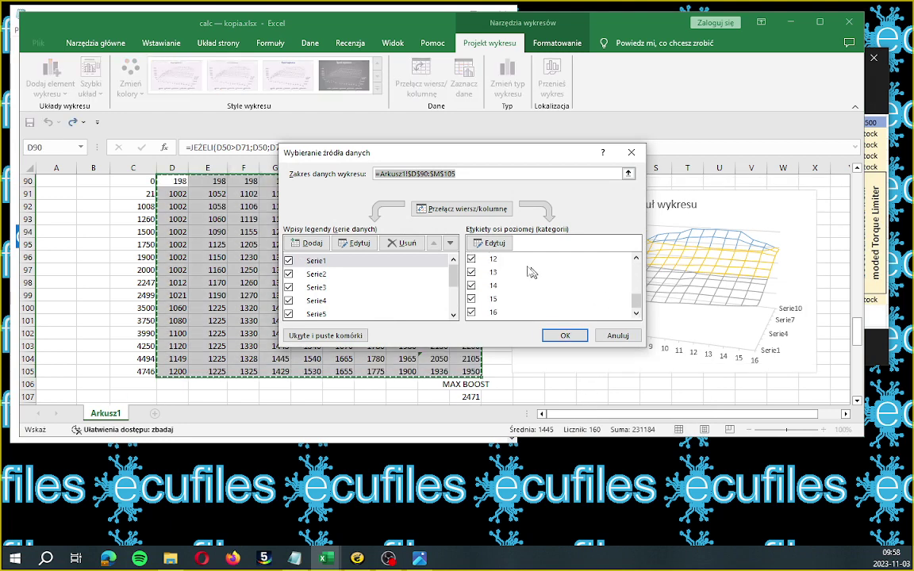
click(489, 245)
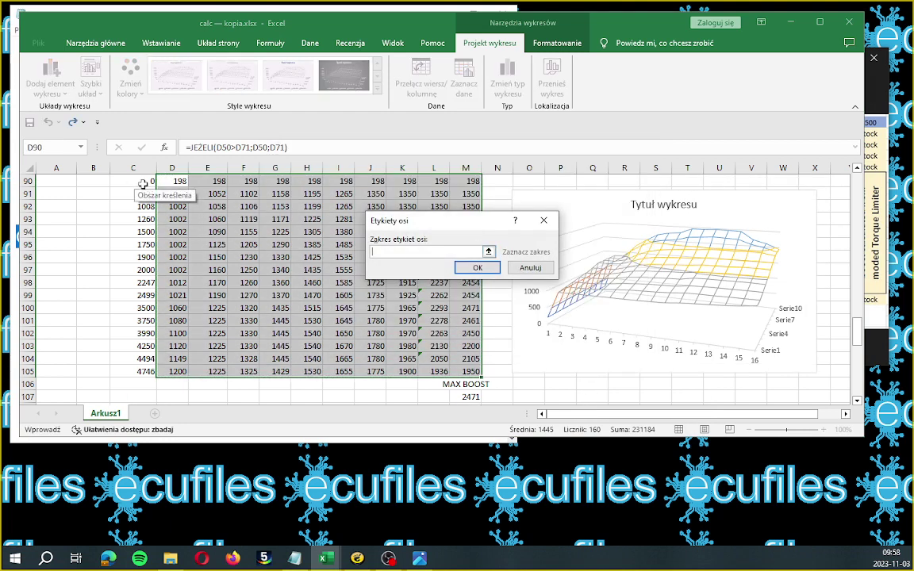
drag(140, 183, 136, 372)
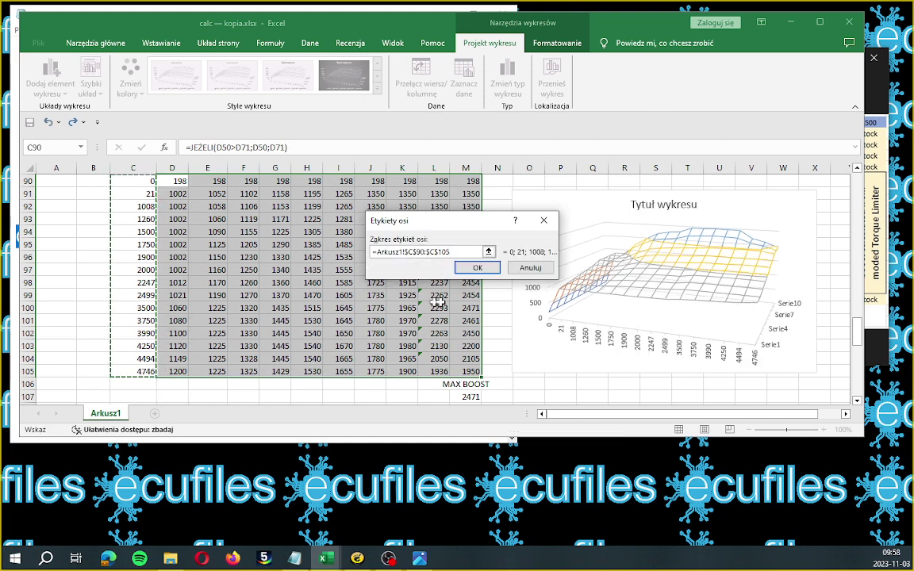
click(478, 269)
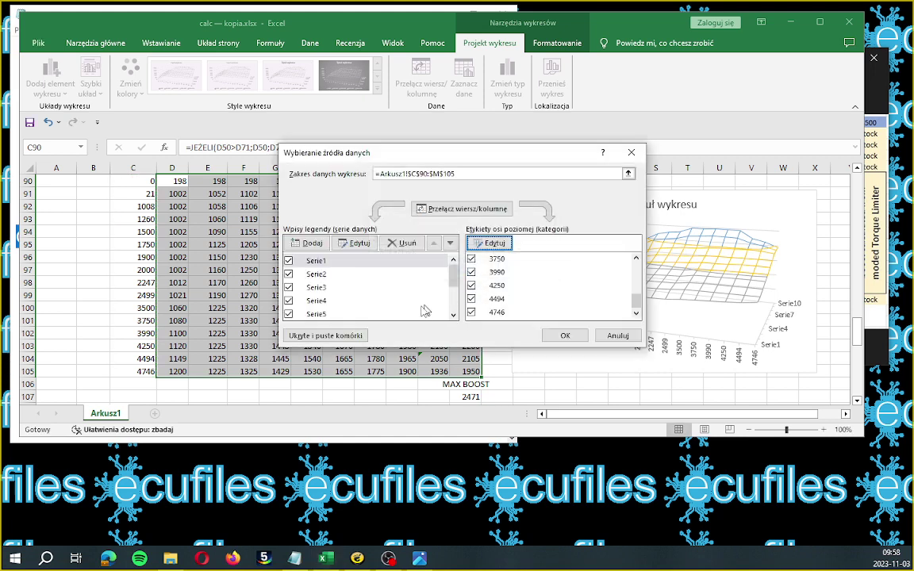
Try naming the first data series with the column headers D89 to M89, and clear the series name again.
drag(453, 286, 448, 264)
click(347, 242)
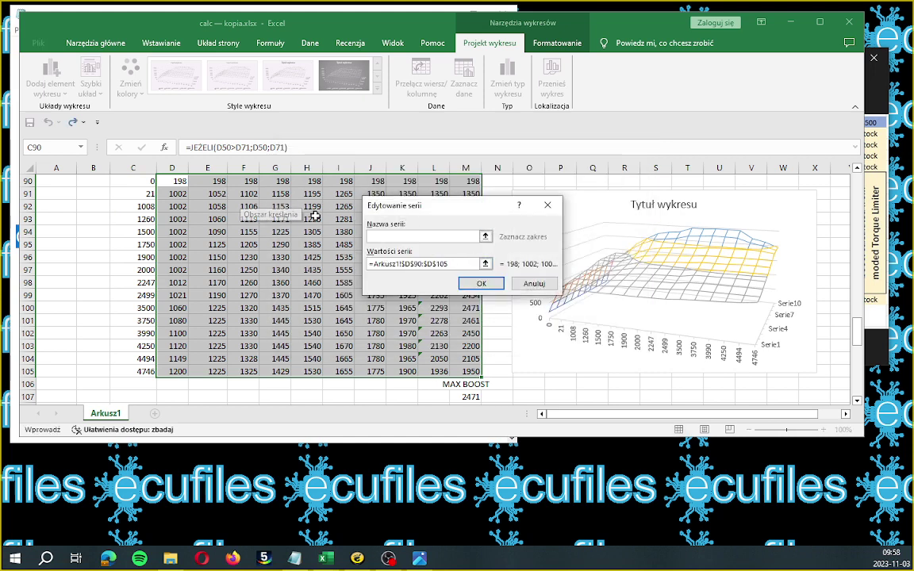
scroll(286, 210, up, 2)
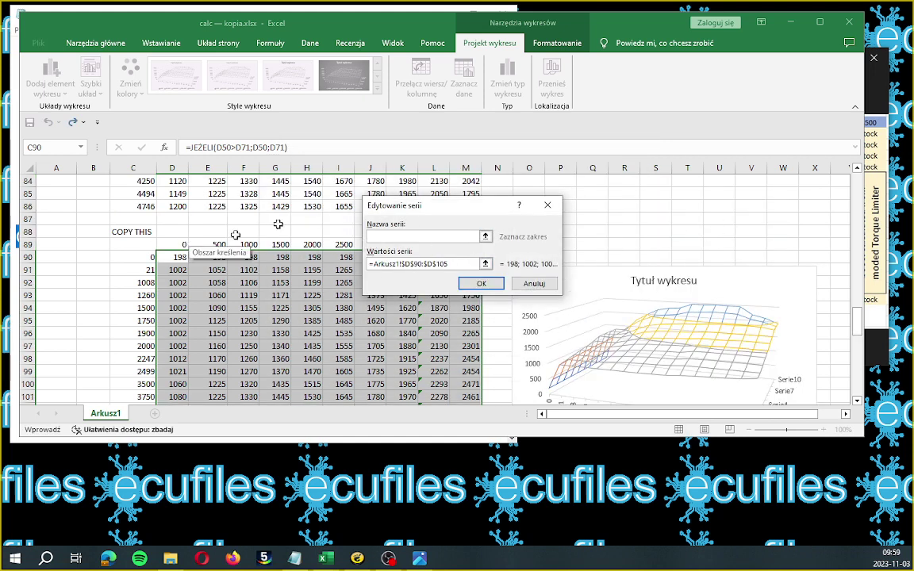
drag(463, 212, 603, 192)
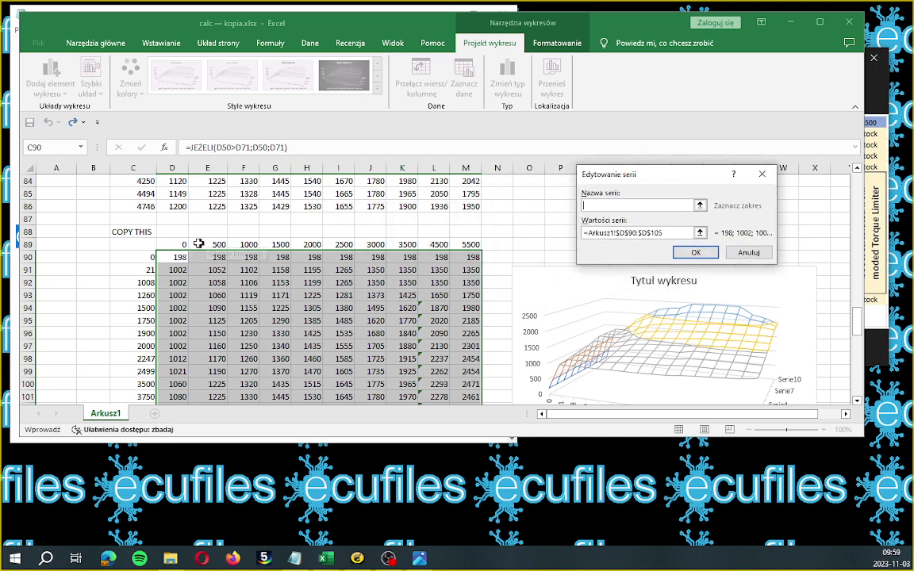
drag(170, 244, 485, 245)
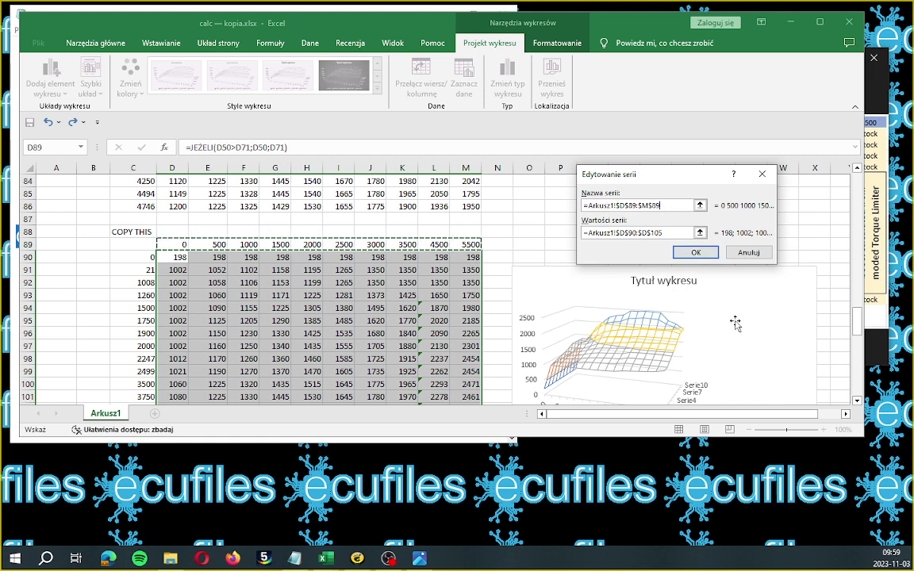
scroll(735, 322, down, 1)
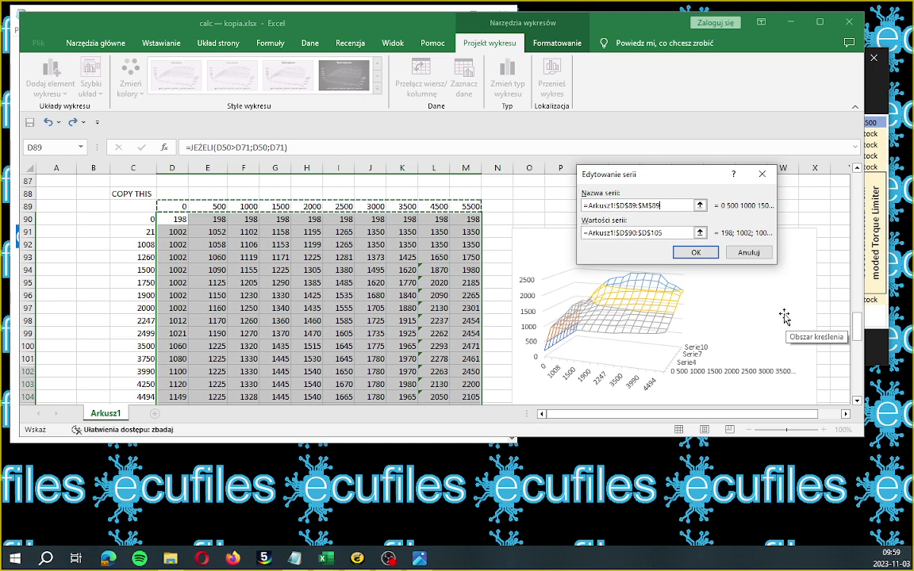
triple_click(623, 205)
key(BackSpace)
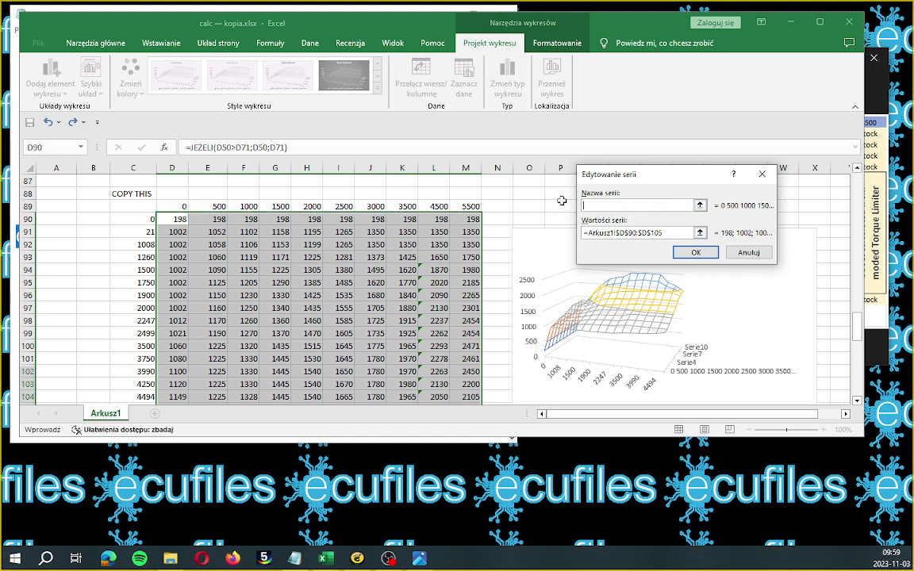
Try adding the column headers D89 to M89 to the first data series' values range, dismissing the formula errors.
click(693, 232)
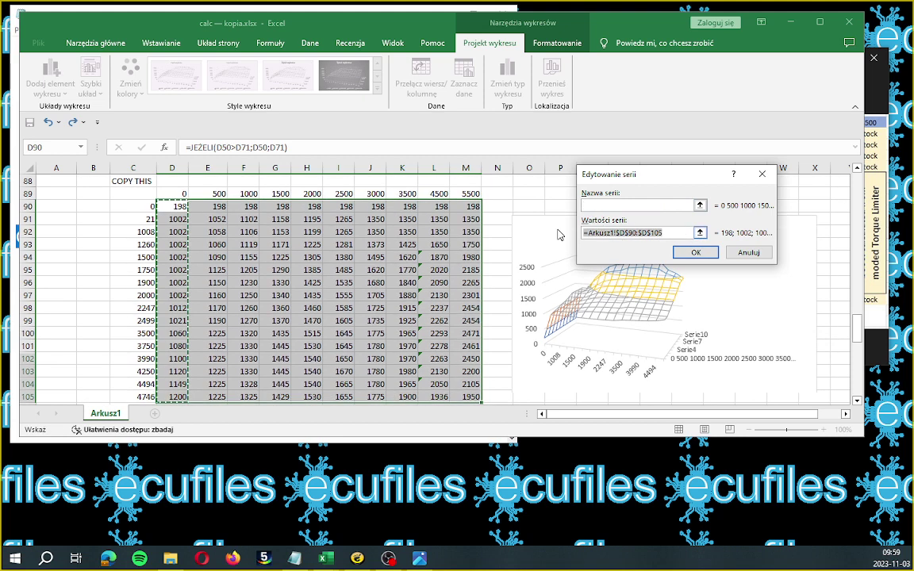
drag(171, 193, 274, 193)
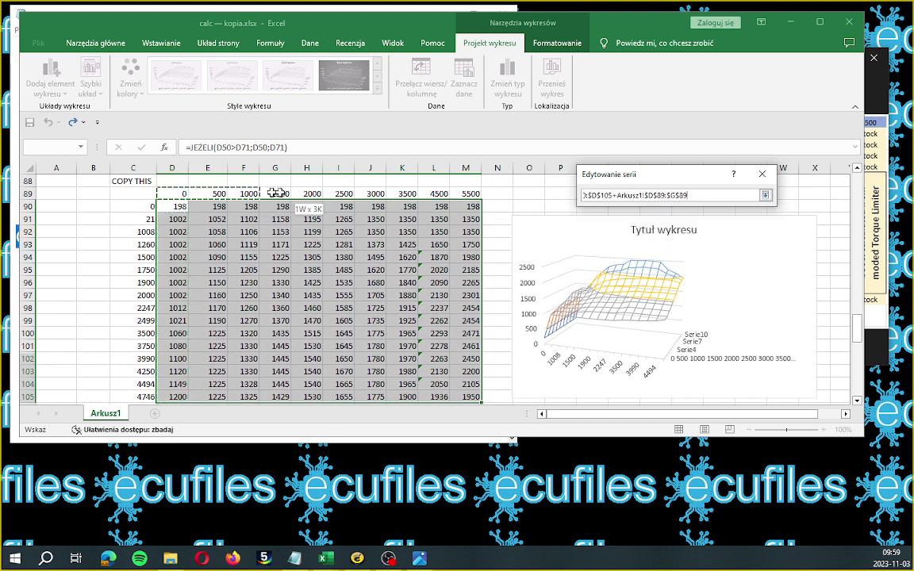
drag(451, 194, 452, 195)
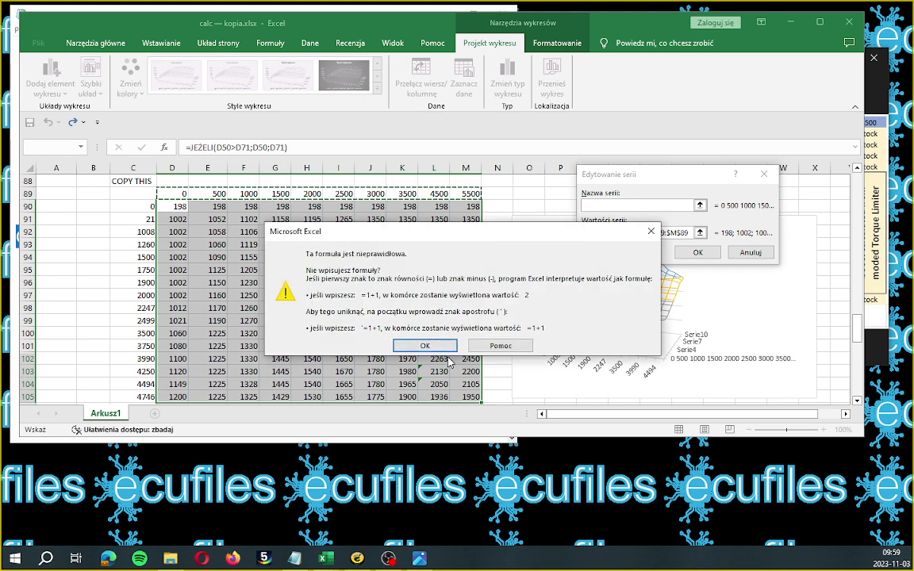
click(425, 346)
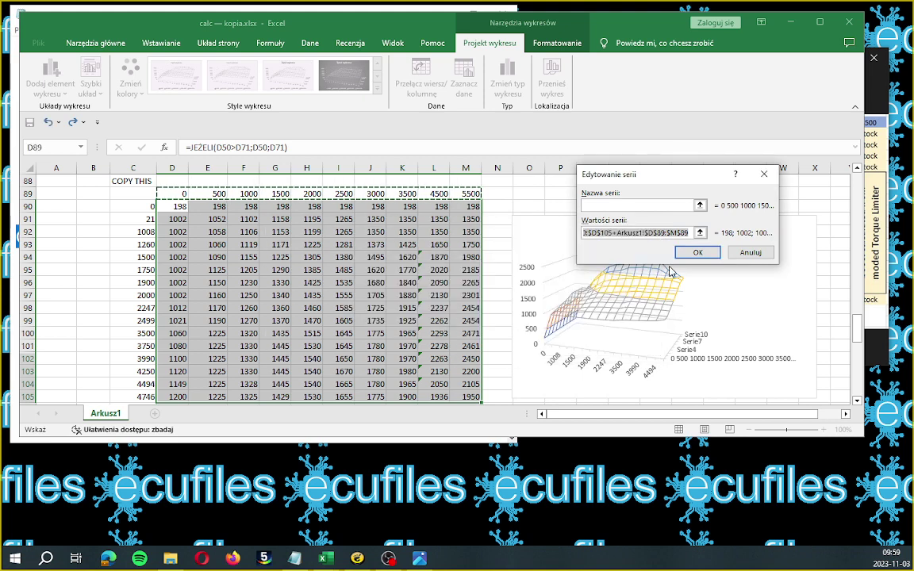
click(699, 233)
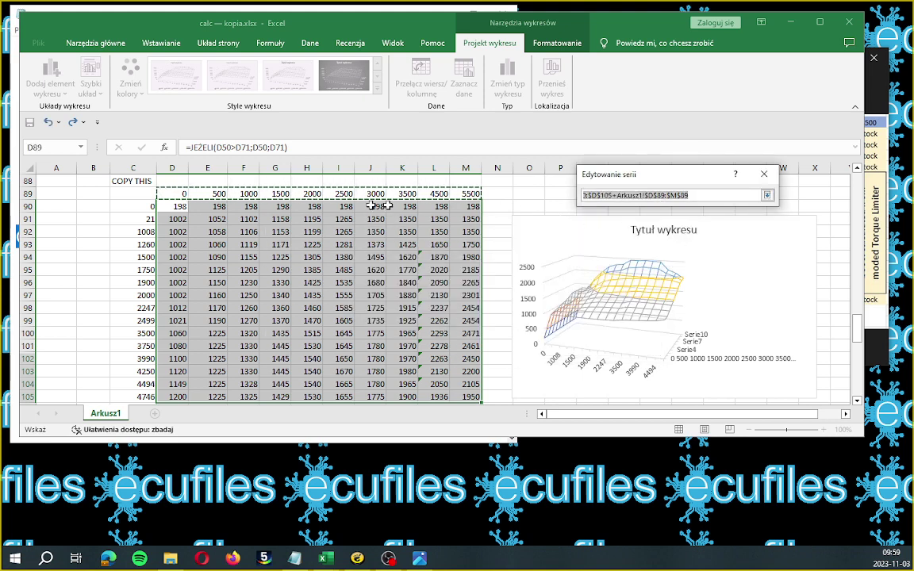
click(687, 195)
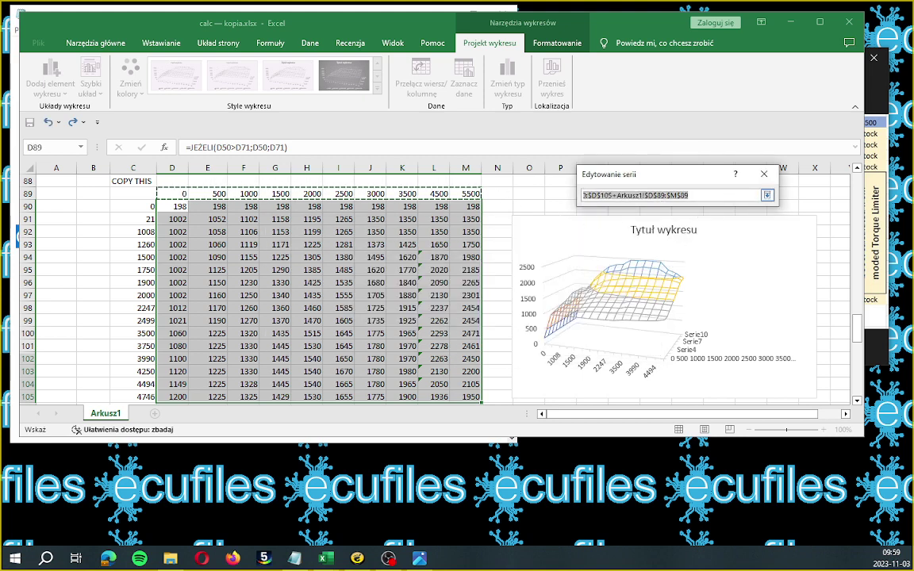
key(Return)
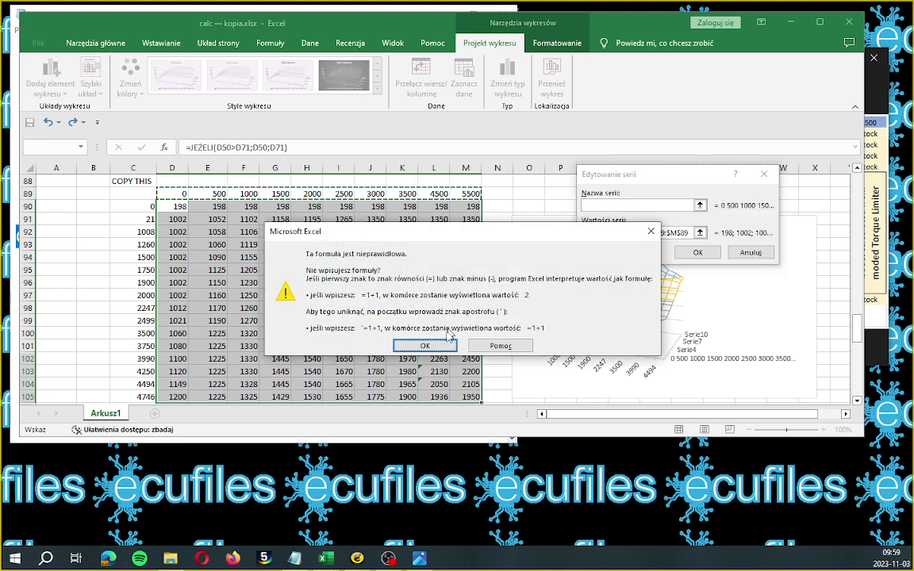
click(444, 346)
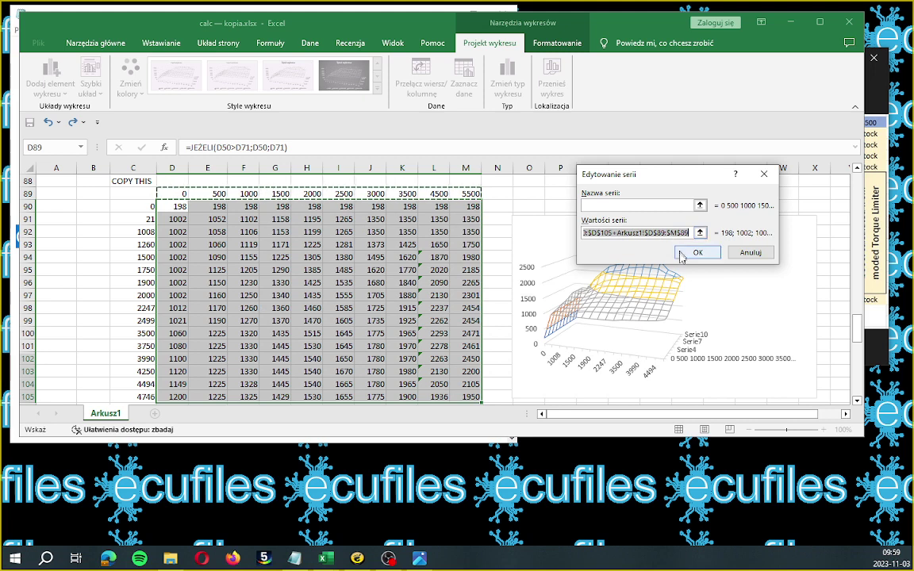
key(BackSpace)
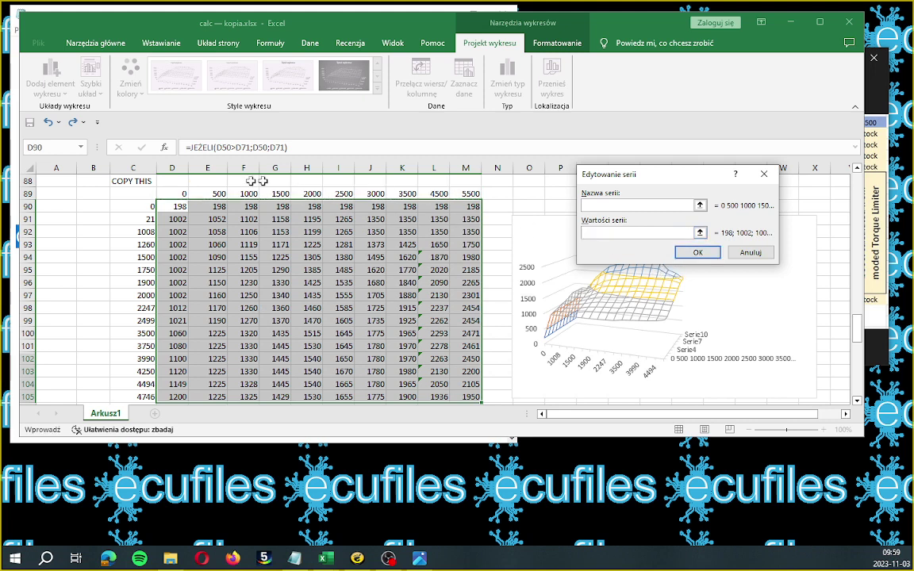
click(700, 232)
drag(179, 194, 227, 195)
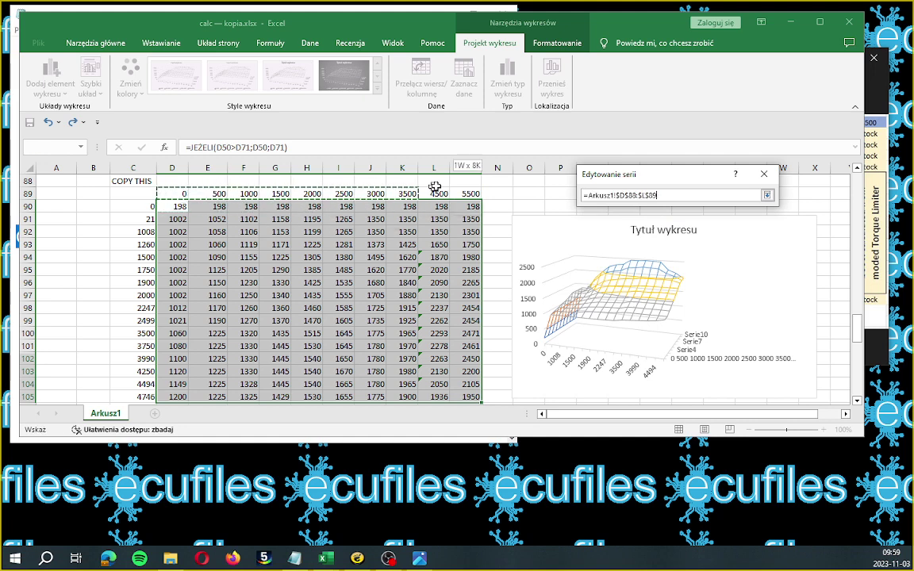
drag(434, 186, 470, 194)
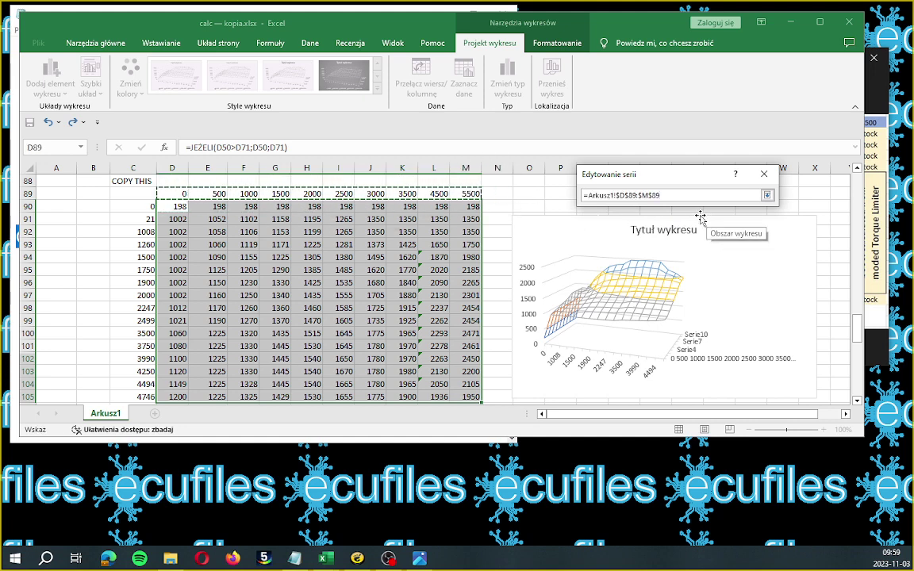
click(766, 194)
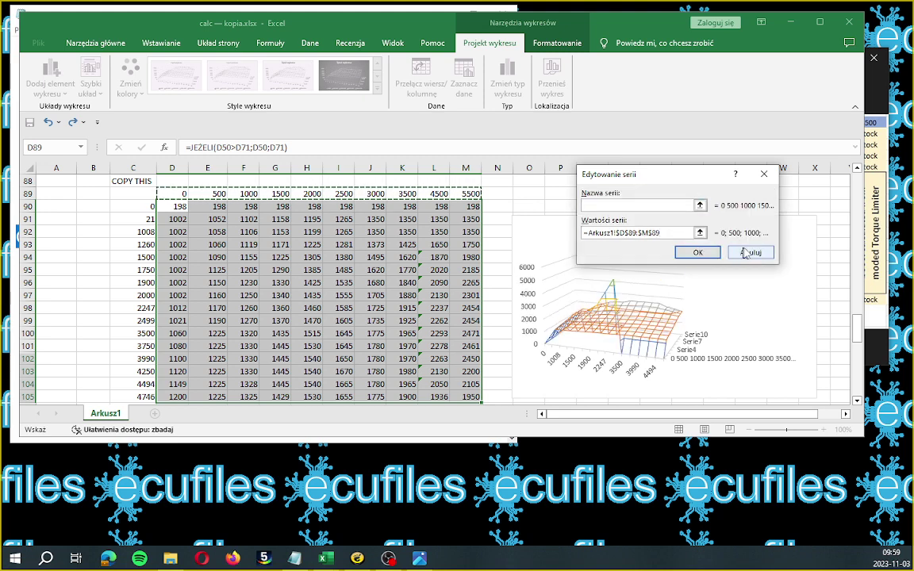
click(699, 254)
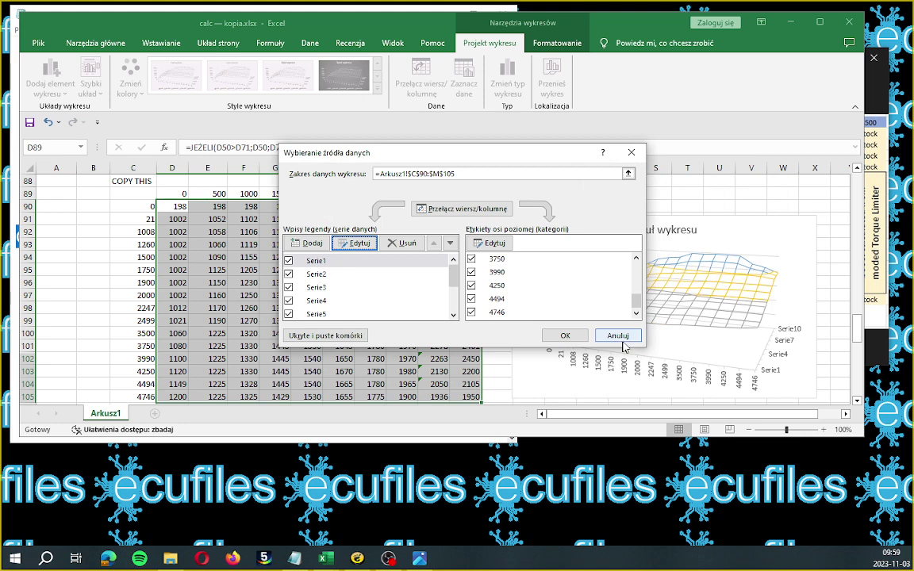
click(565, 336)
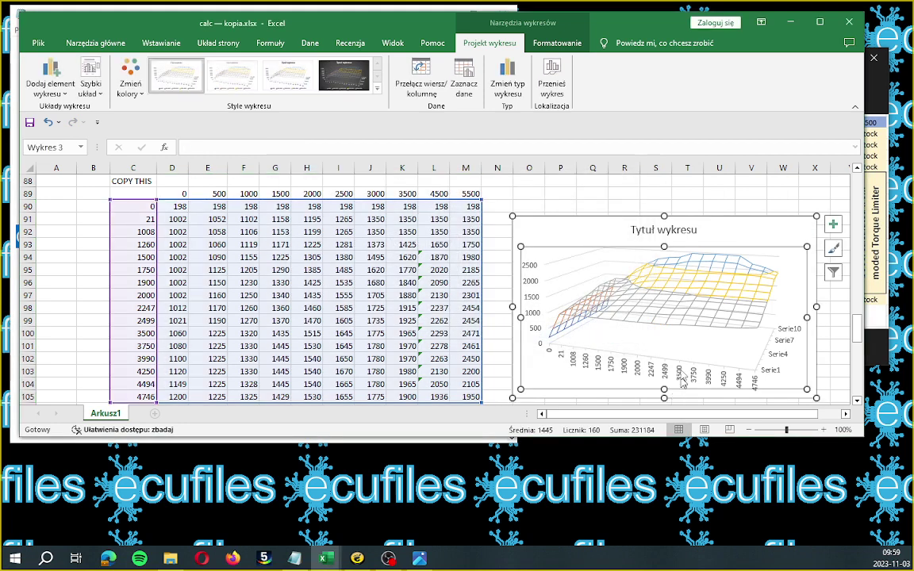
Delete the surface chart's title and resize the chart so its upper edge sits level with row 89.
click(651, 230)
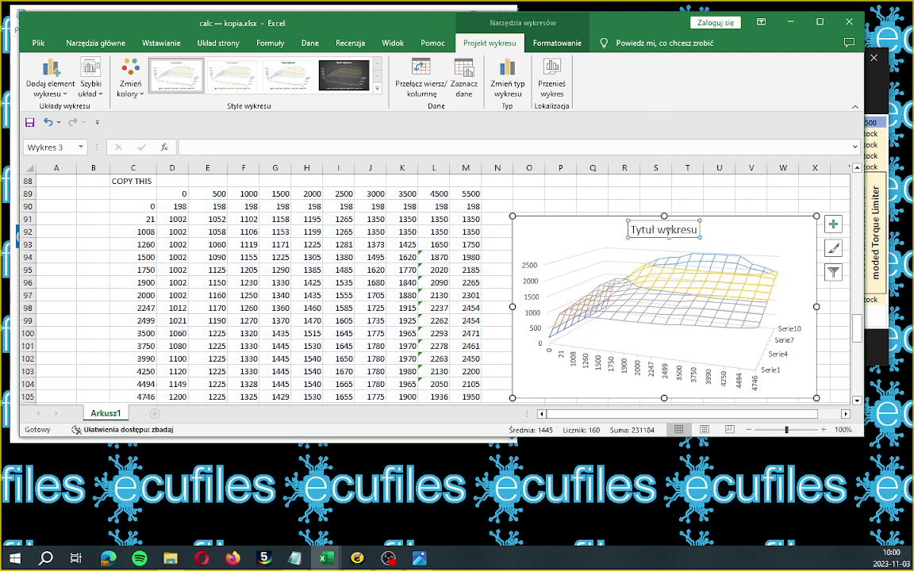
click(686, 261)
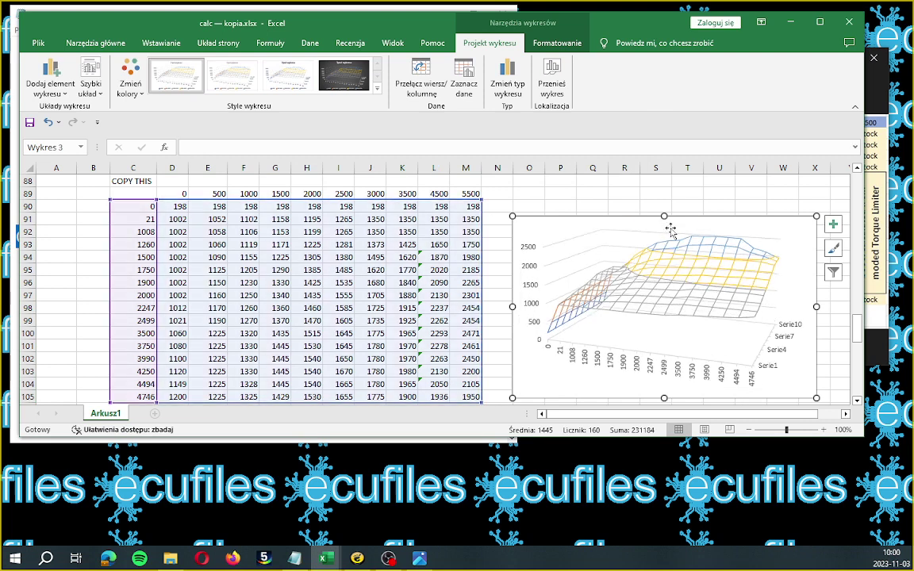
drag(664, 214, 664, 176)
scroll(611, 246, up, 2)
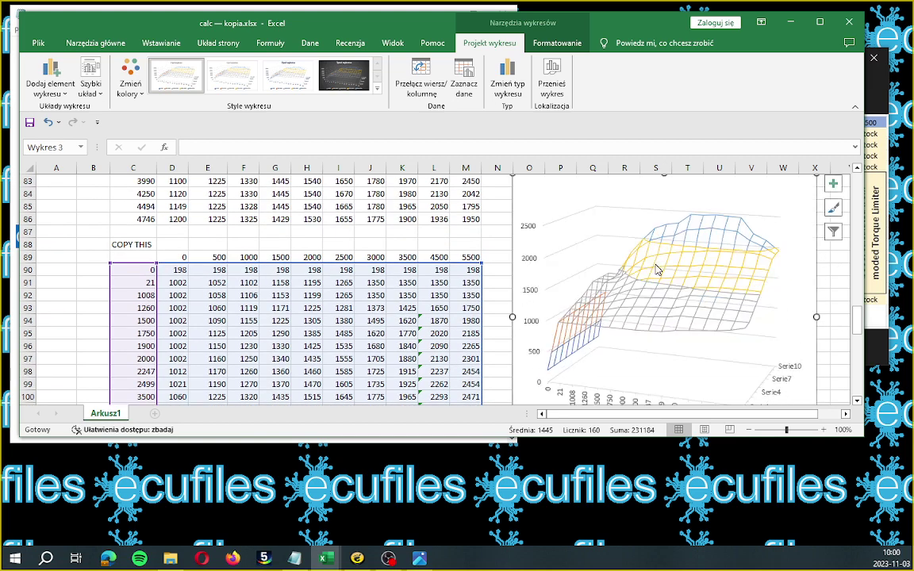
mouse_move(857, 320)
mouse_down()
mouse_move(861, 302)
mouse_move(862, 330)
mouse_up()
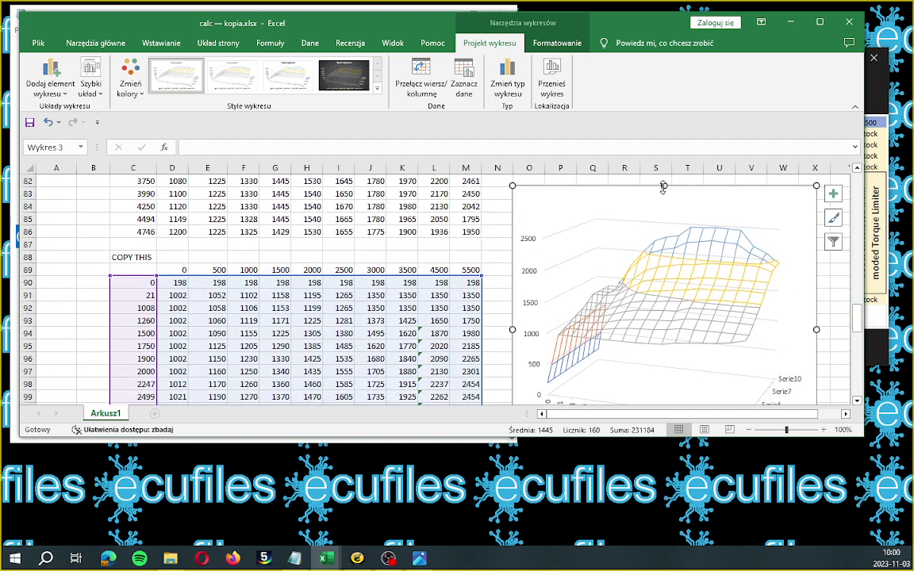
drag(663, 186, 664, 268)
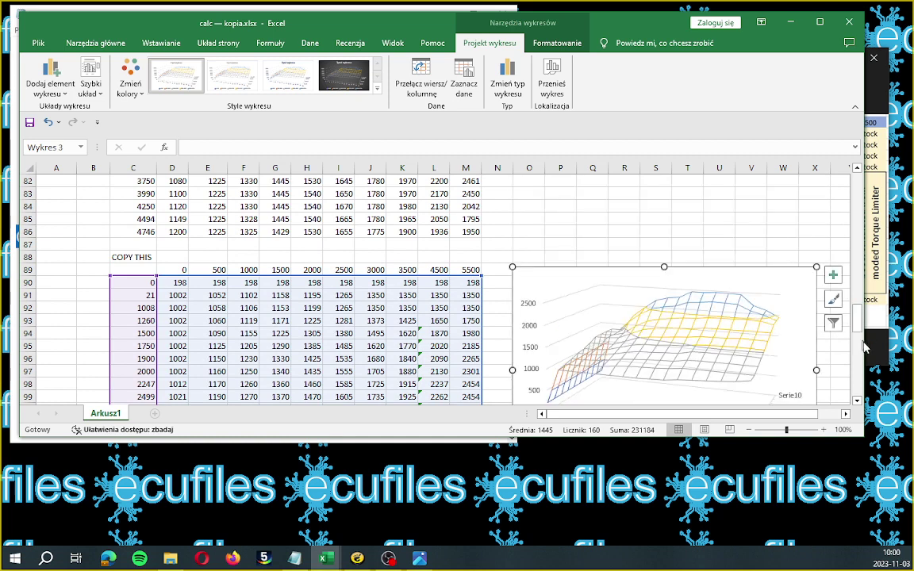
drag(860, 318, 859, 330)
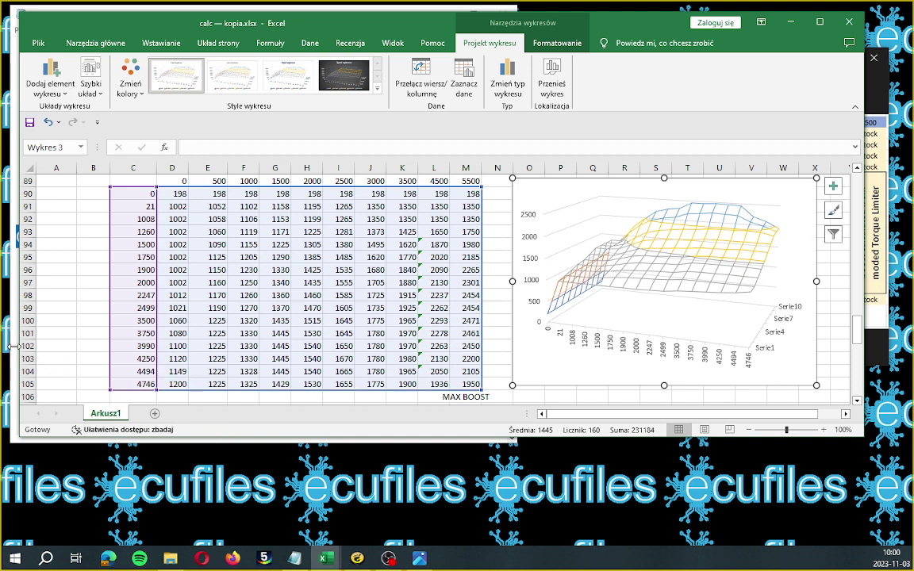
Highlight the Notepad note about the stock Boost limiter map, switch to VAGEDCSuite and export the Boost limit map [codeblock 2, manual] to Excel.
click(295, 558)
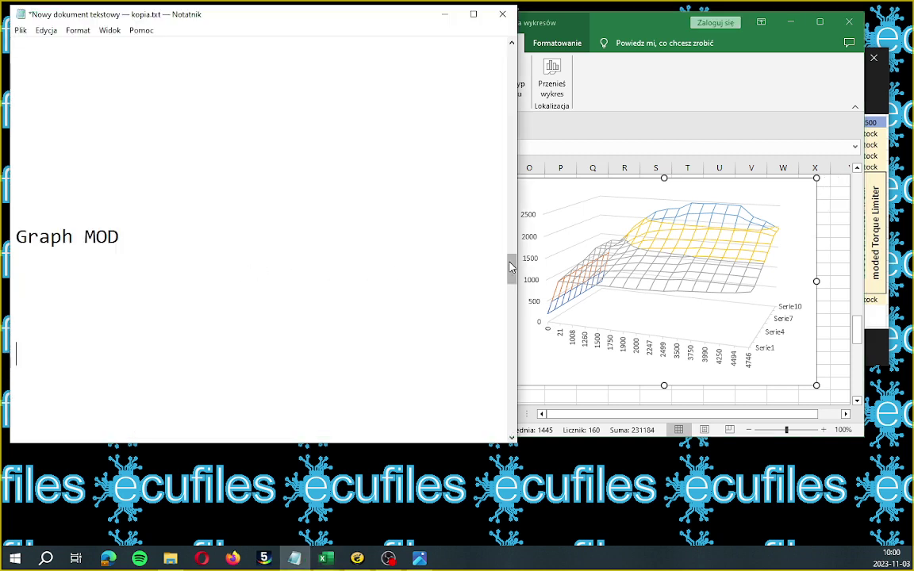
drag(512, 276, 512, 292)
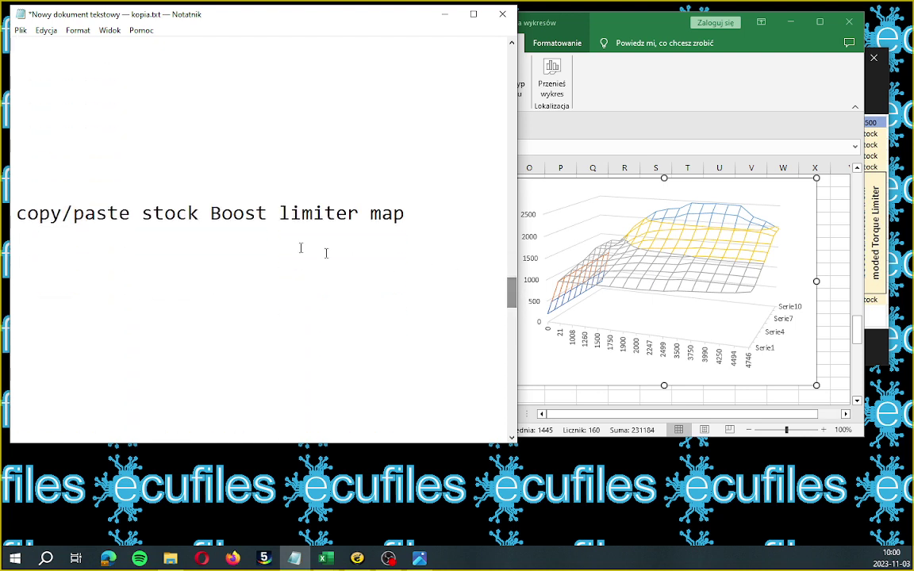
drag(15, 212, 270, 229)
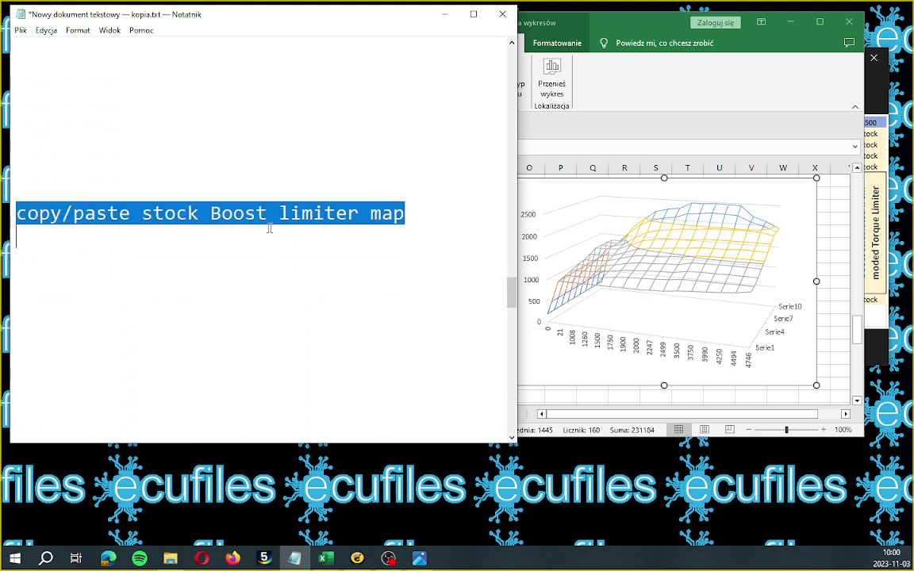
click(357, 558)
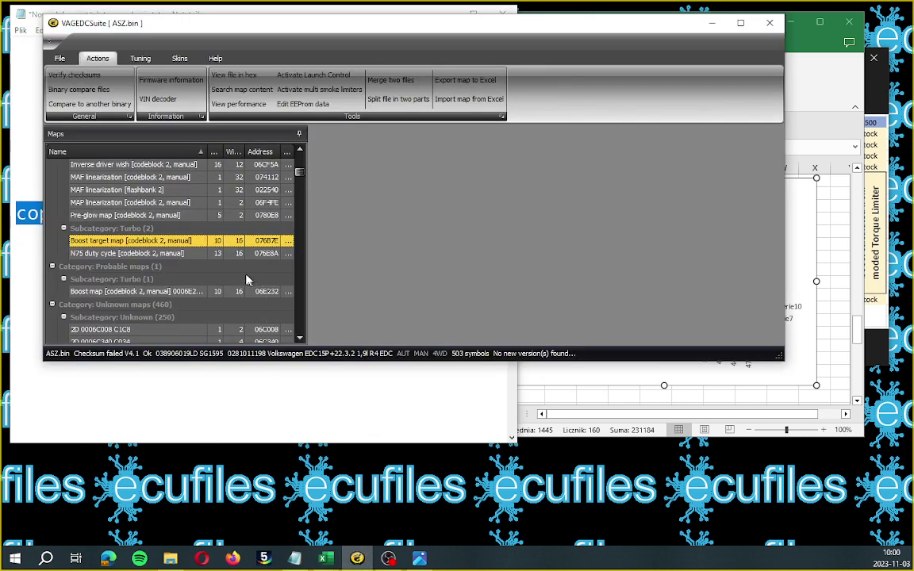
scroll(146, 231, up, 4)
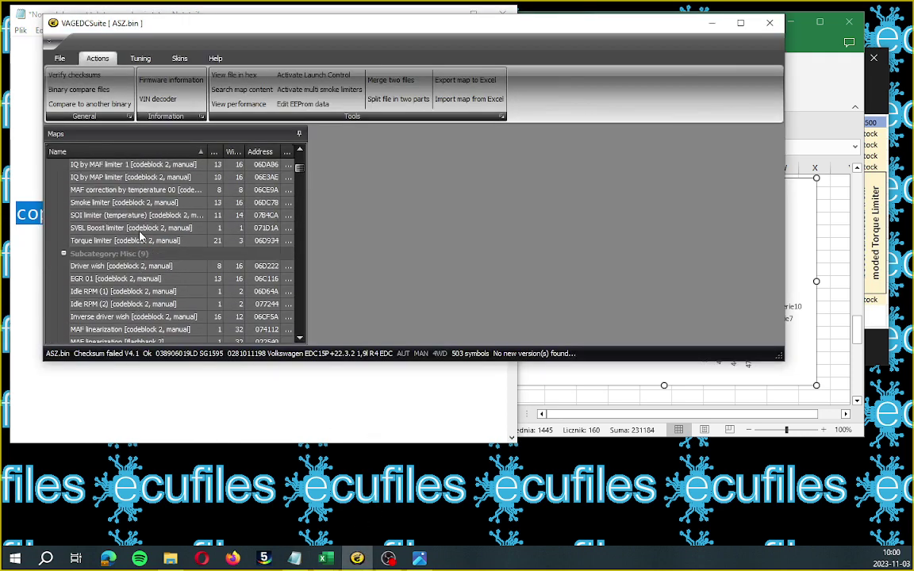
scroll(147, 252, up, 2)
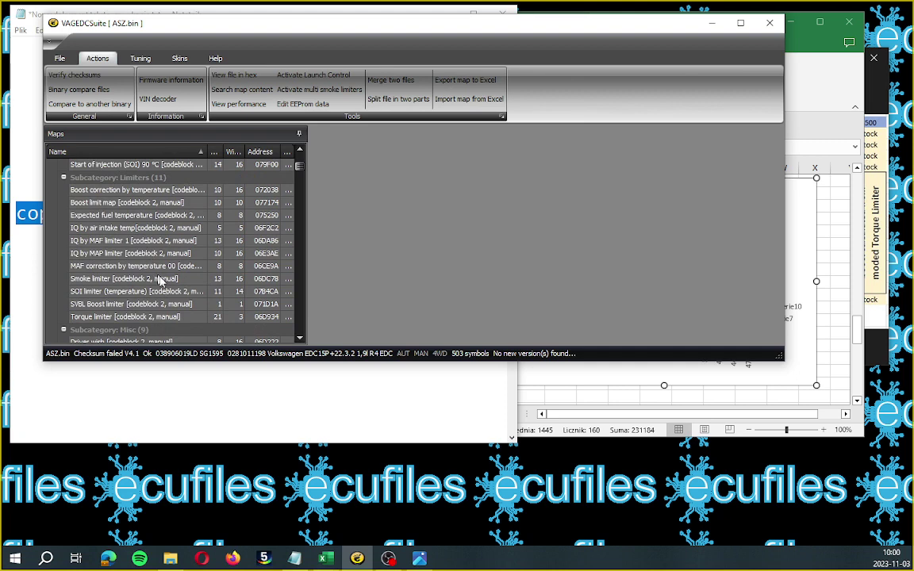
scroll(147, 289, up, 1)
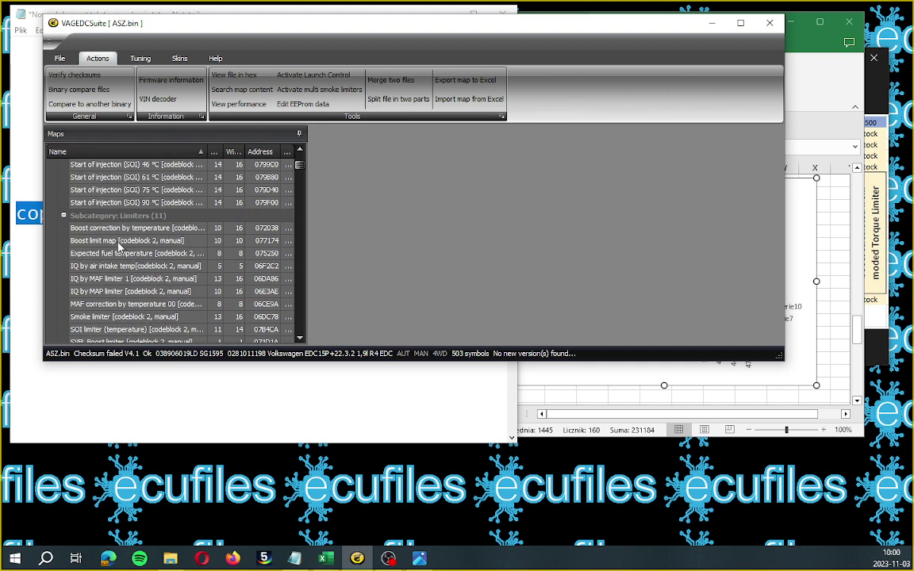
right_click(118, 244)
click(171, 278)
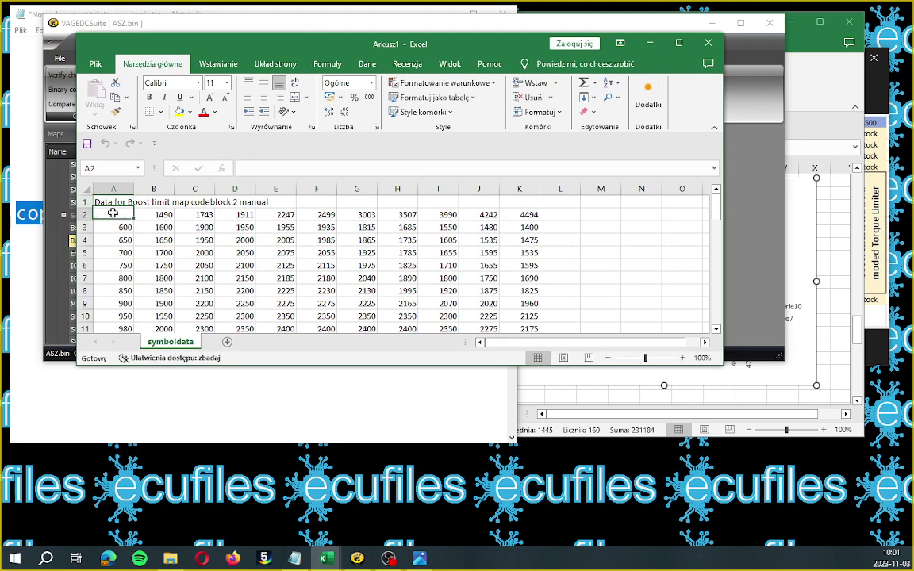
Copy the exported boost limit data in A2:K12 and paste it at C112 under the stock heading in calc — kopia.xlsx.
drag(113, 212, 538, 302)
right_click(459, 280)
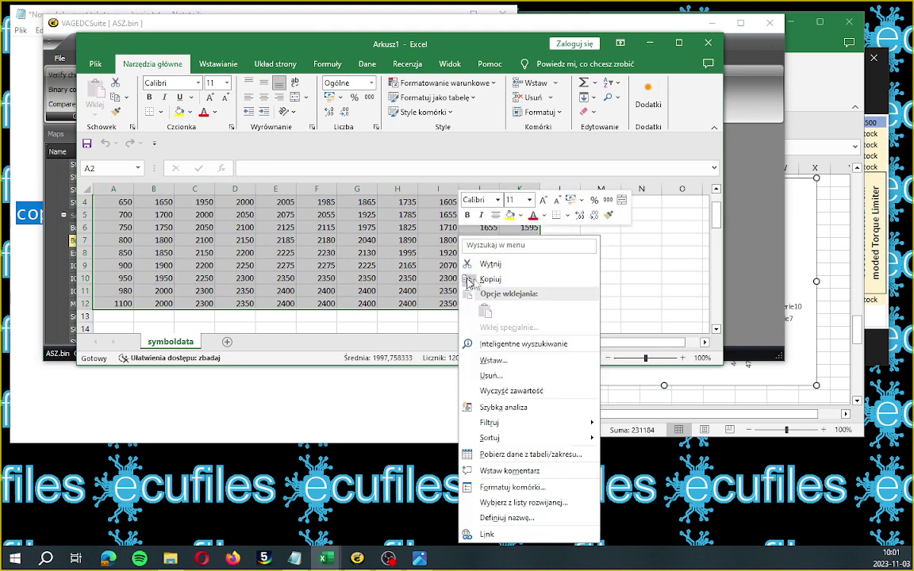
click(505, 283)
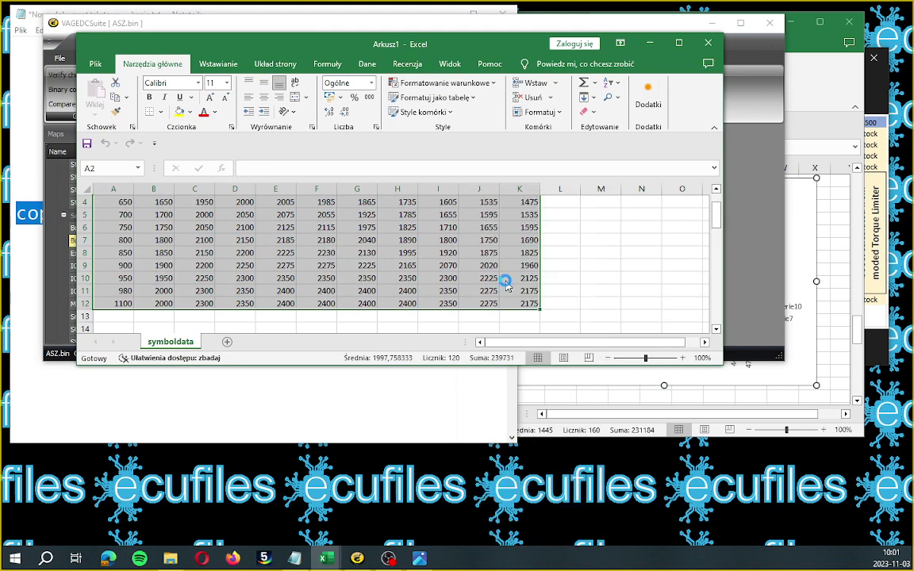
click(649, 42)
click(522, 363)
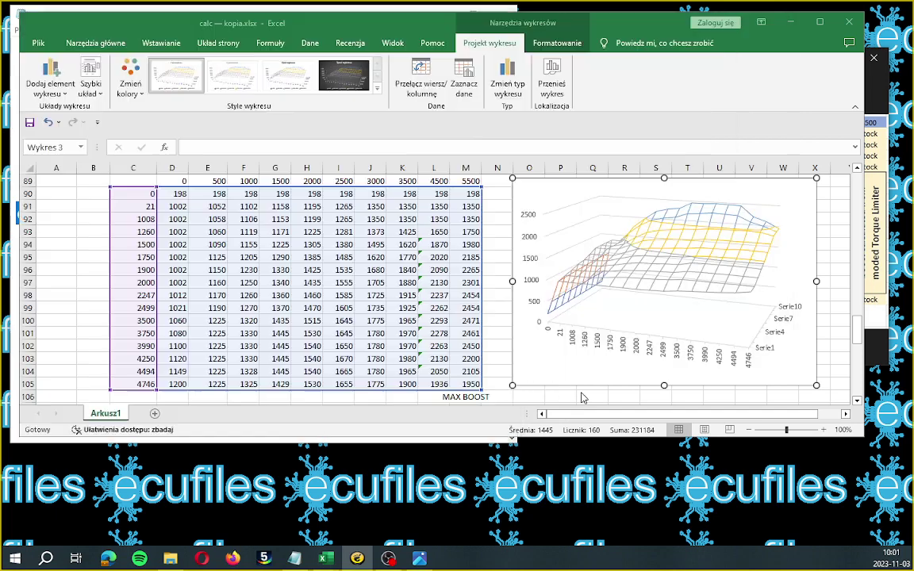
scroll(479, 324, down, 6)
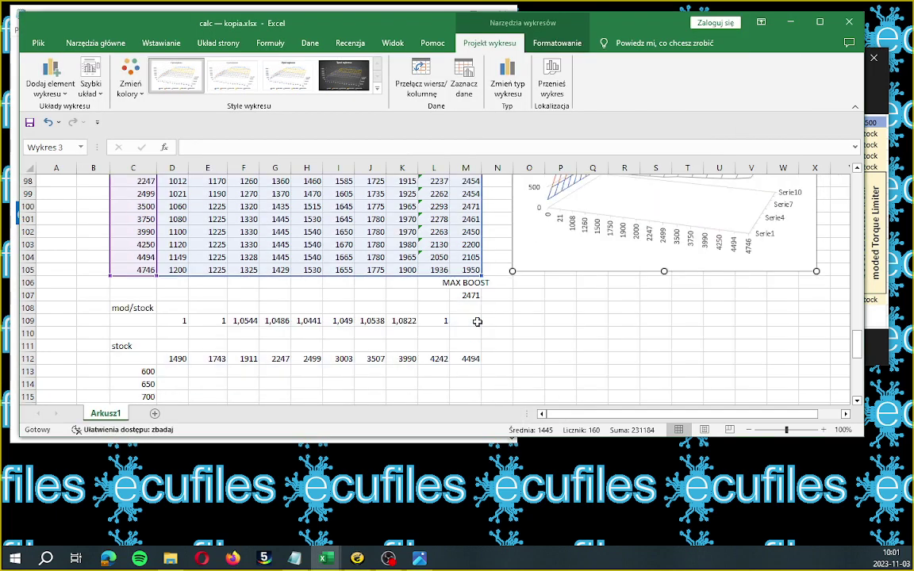
scroll(477, 321, down, 1)
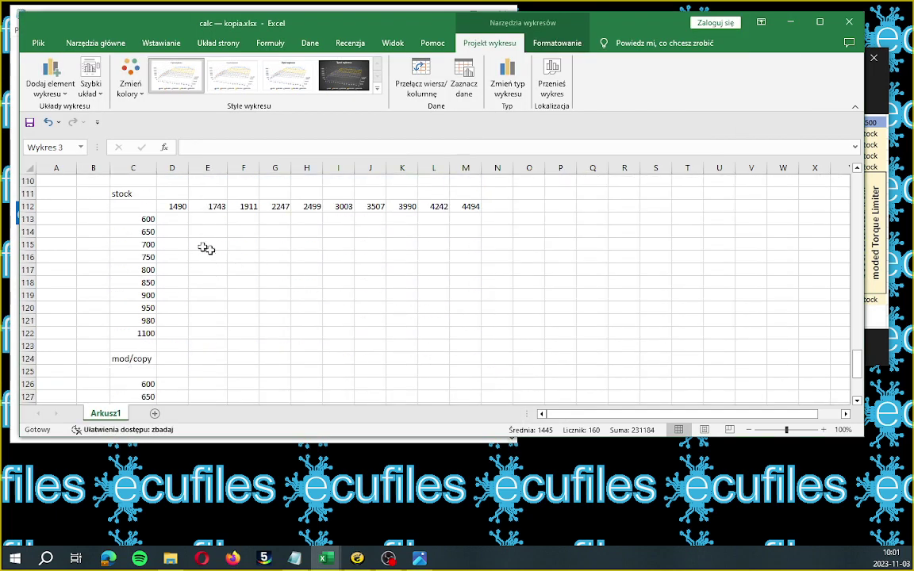
click(131, 208)
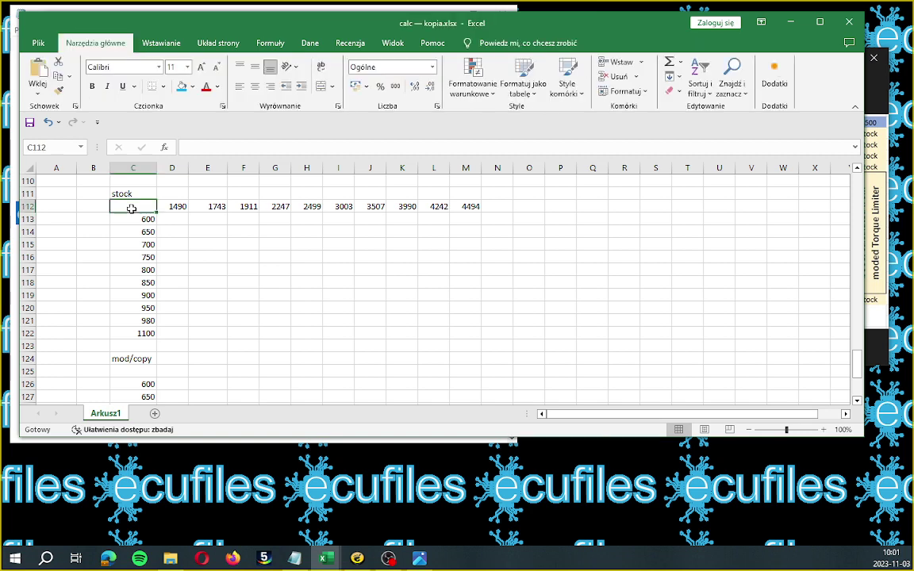
key(ctrl+v)
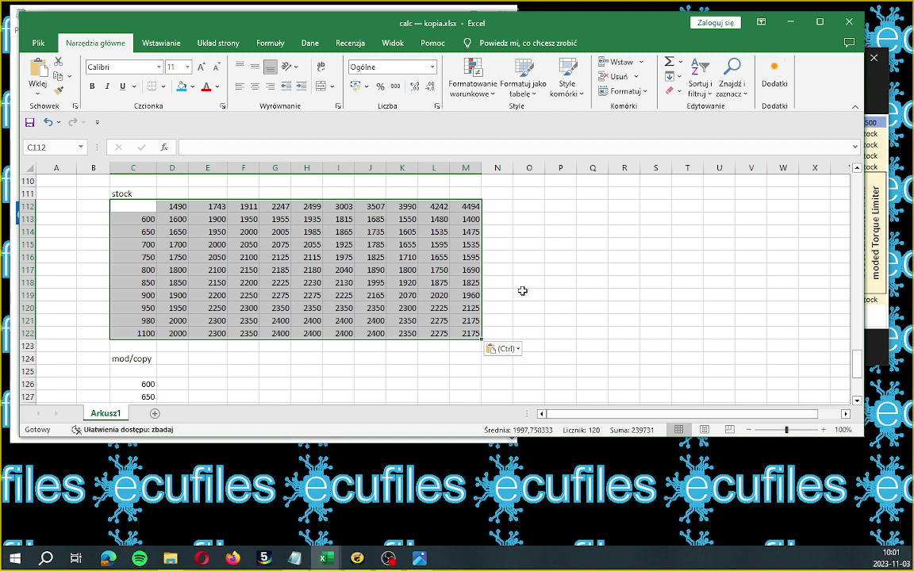
Review the mod/stock row above the stock limit table and highlight the Notepad instruction on dividing moded boost by stock boost and multiplying BOOST LIMIT columns.
scroll(522, 291, down, 1)
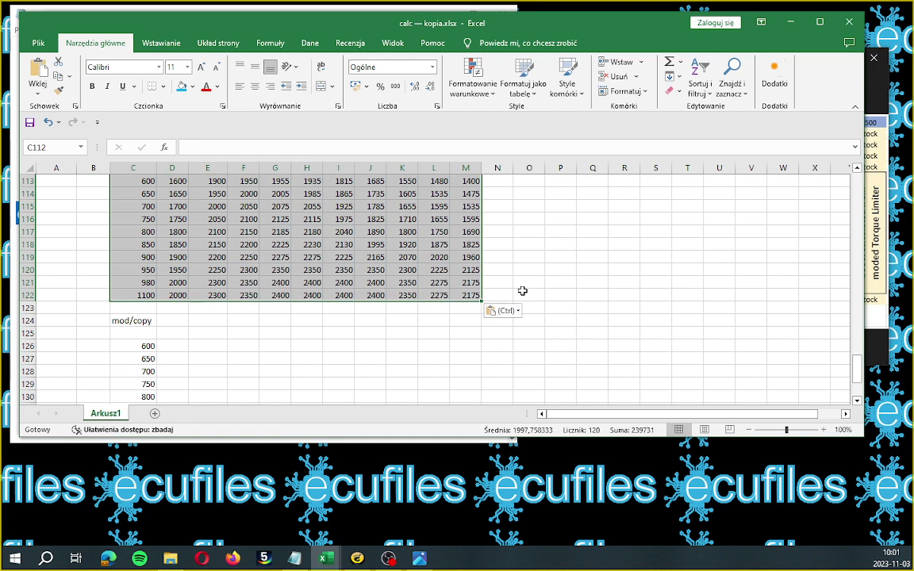
scroll(522, 291, up, 4)
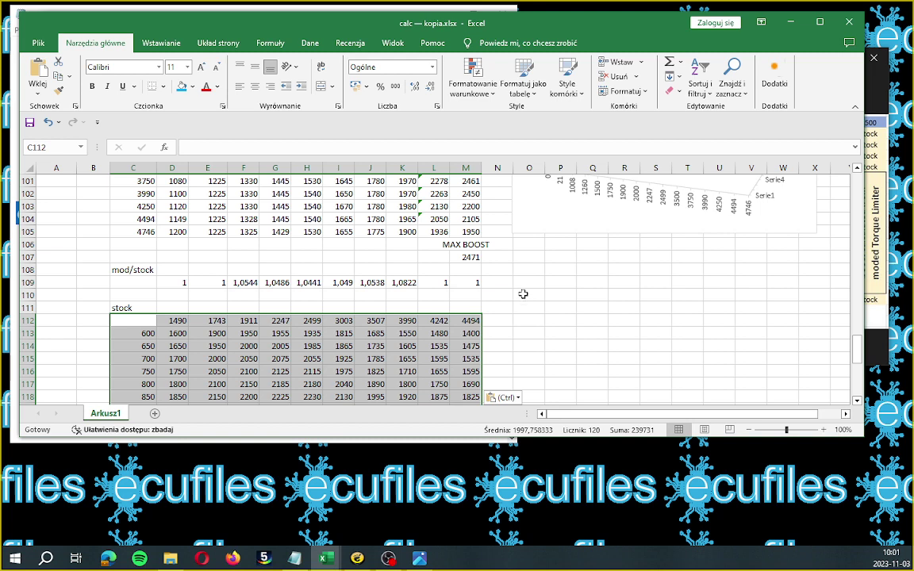
scroll(523, 294, down, 2)
click(525, 294)
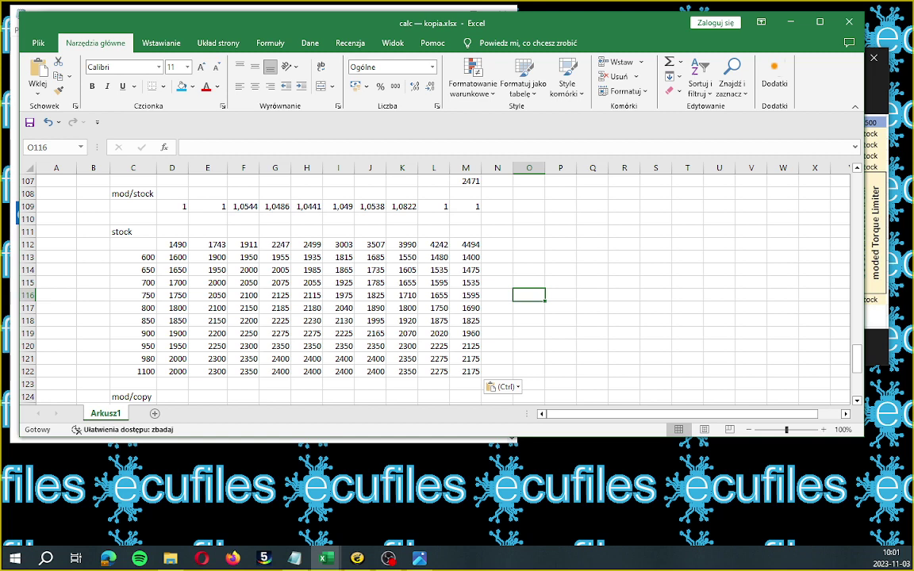
key(alt+Tab)
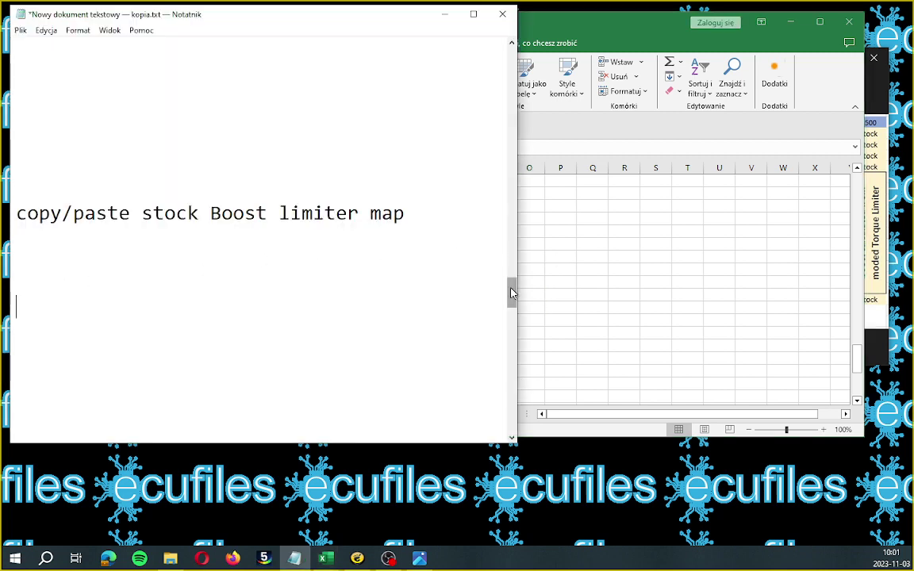
drag(512, 293, 510, 315)
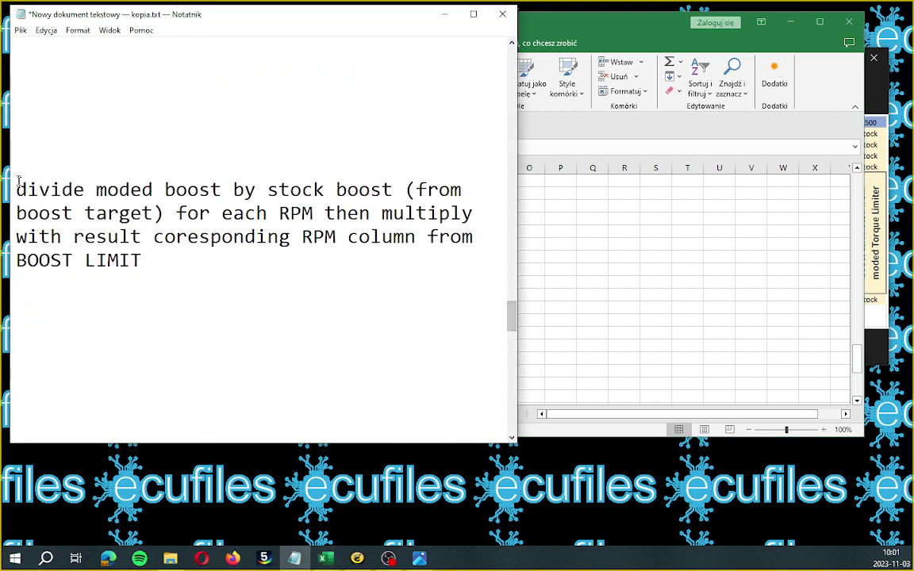
drag(17, 189, 244, 213)
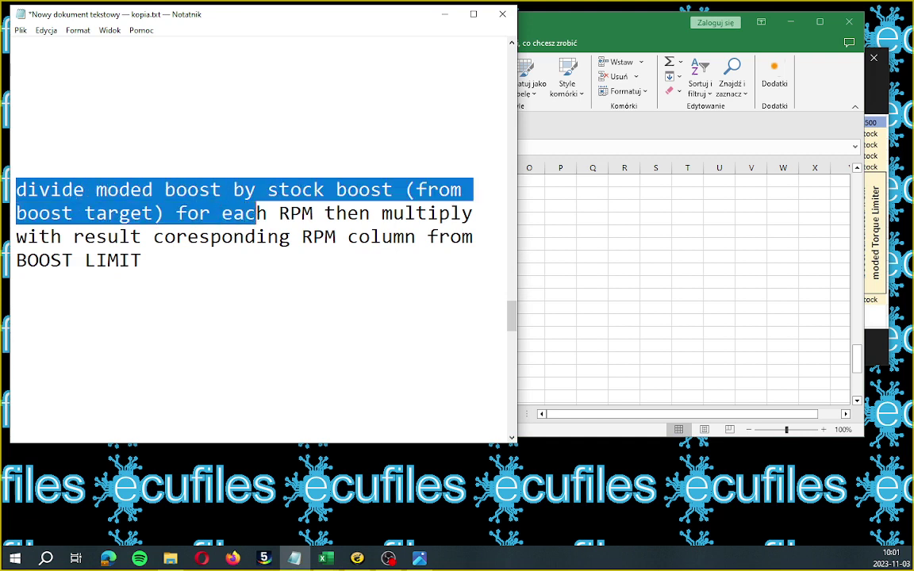
key(shift+Down)
drag(260, 238, 263, 254)
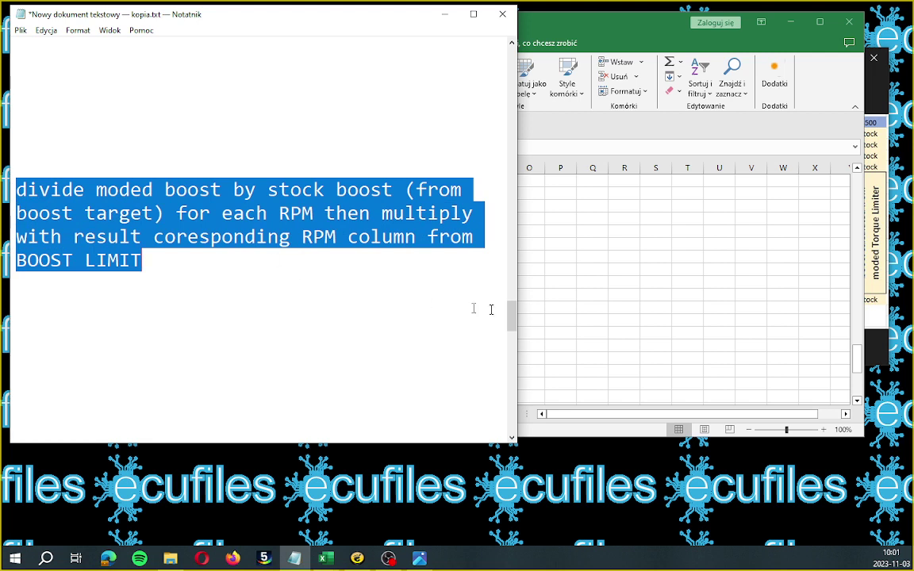
click(668, 303)
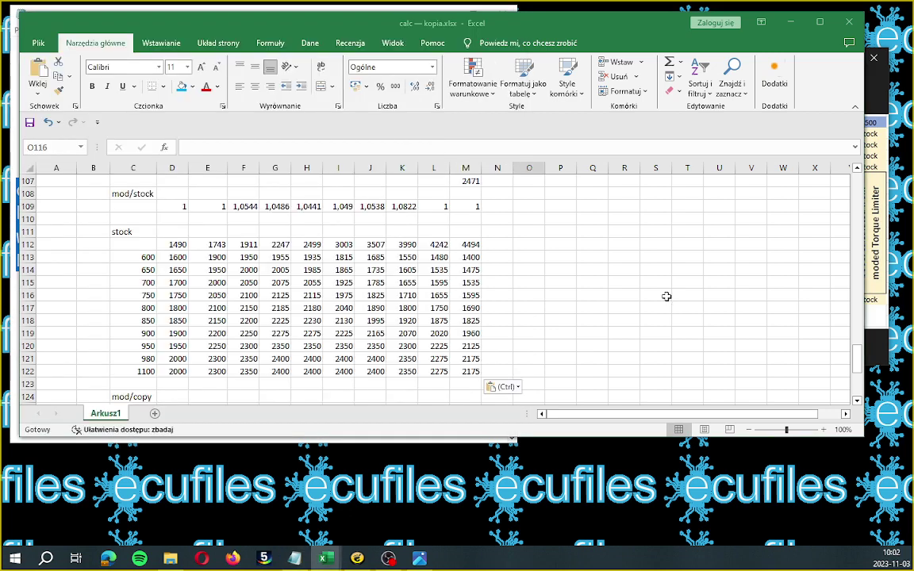
Clear the existing ratio formulas from D109:M109 under the mod/stock heading.
click(180, 207)
drag(181, 207, 474, 208)
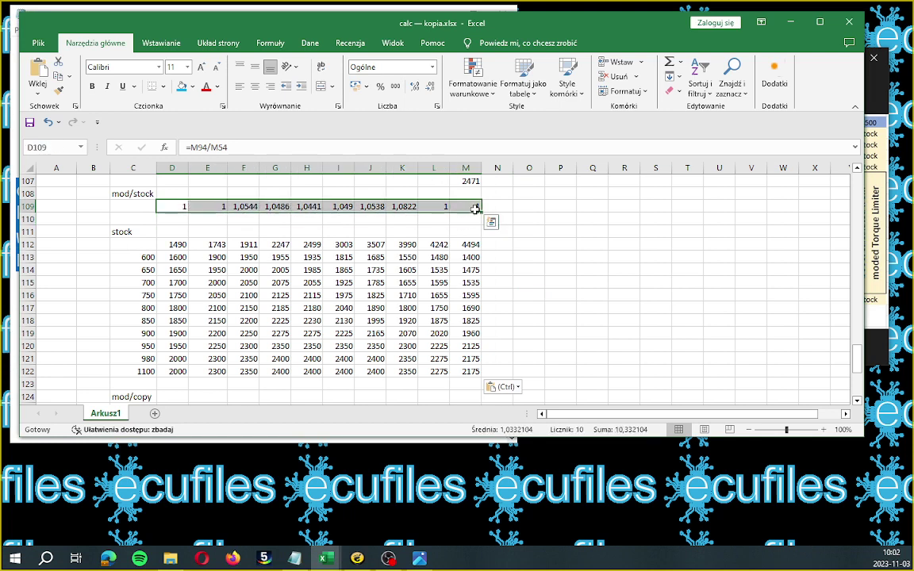
key(Delete)
Enter the formula =M94/M75 in D109, dividing the COPY THIS boost at 1500 rpm by the Project table's value.
click(171, 206)
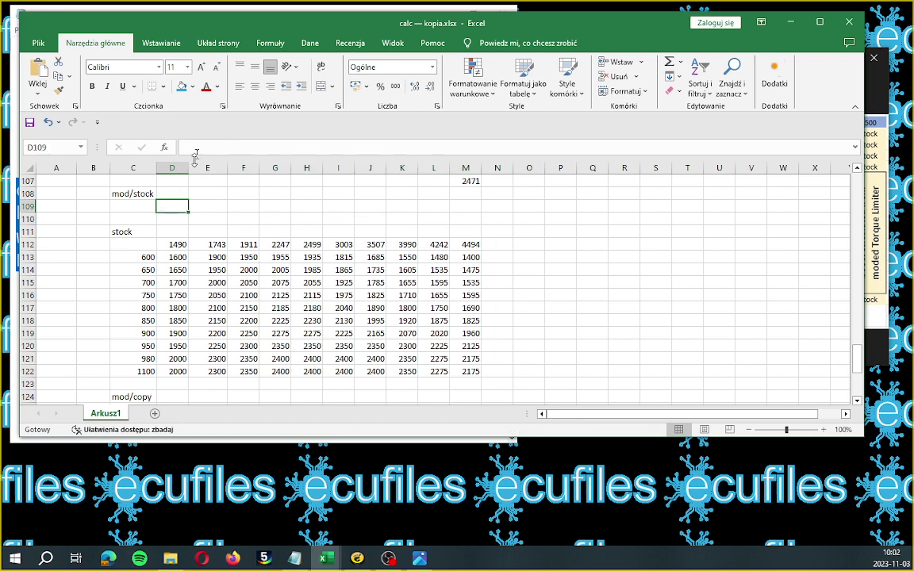
key(F2)
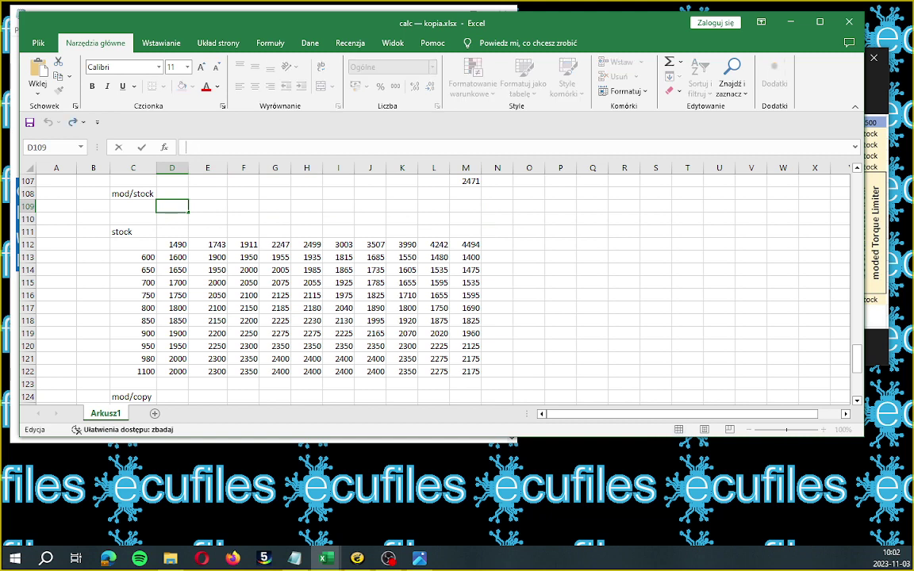
text(+)
text(=)
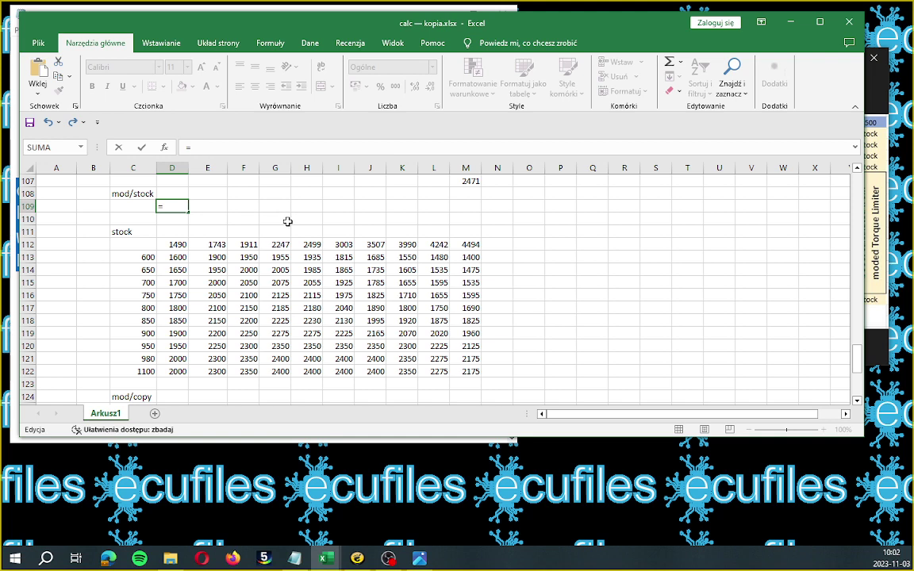
scroll(345, 238, up, 4)
scroll(346, 238, up, 1)
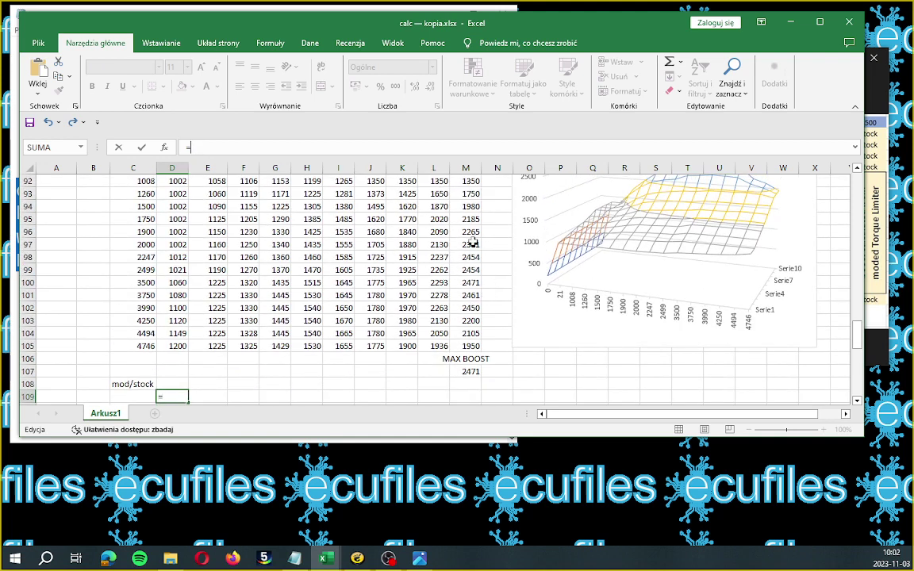
click(473, 208)
click(474, 208)
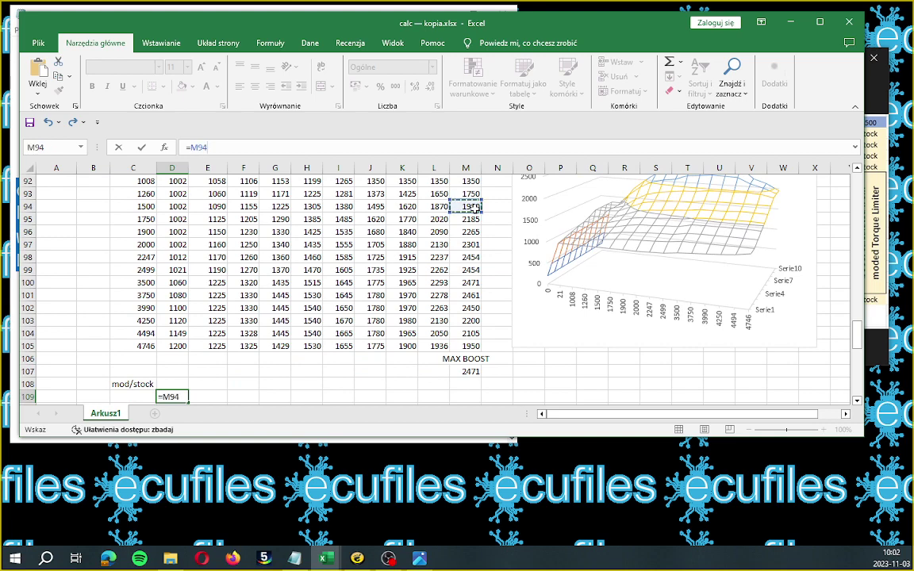
text(/)
scroll(496, 248, up, 3)
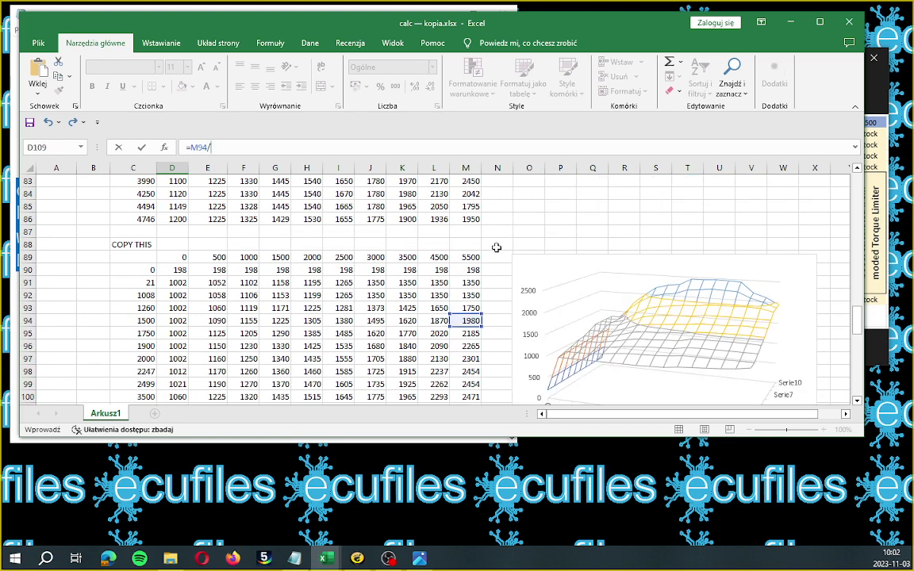
scroll(496, 247, up, 4)
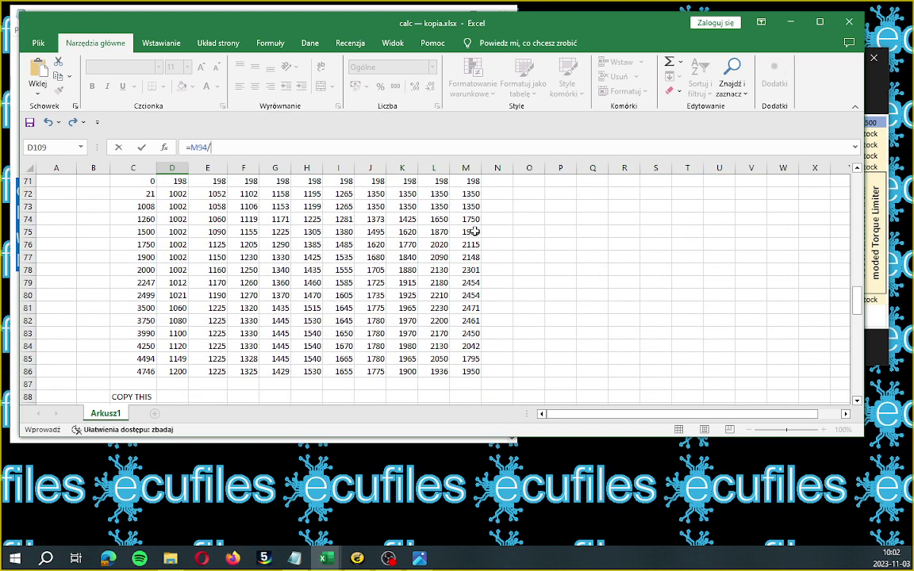
click(474, 231)
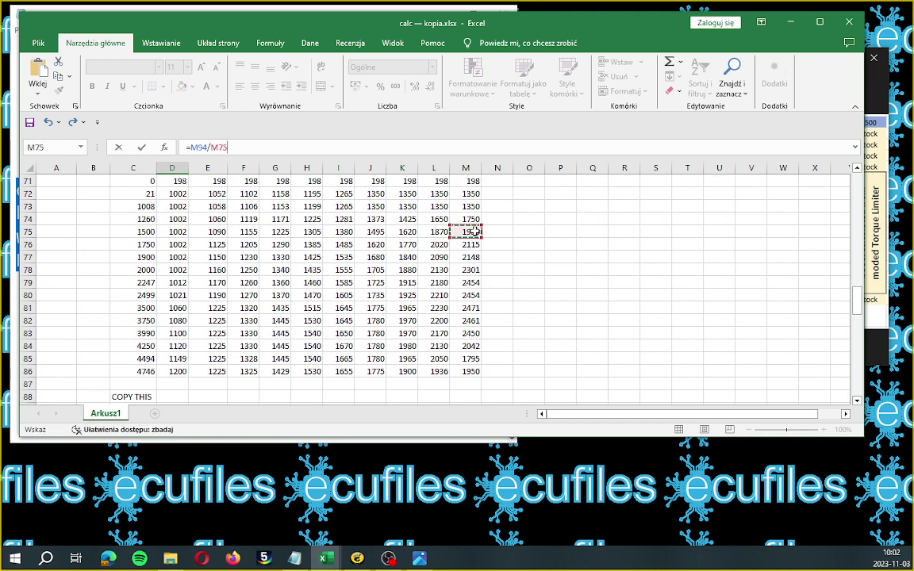
key(Tab)
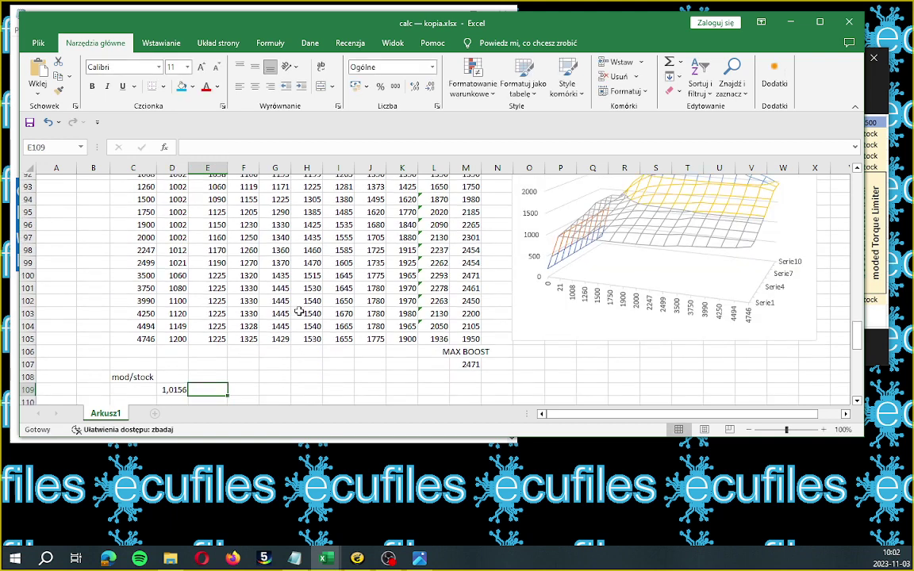
Compare the 5500 column of the COPY THIS, Project and original boost tables to check which cells the mod/stock ratio should use.
scroll(299, 312, down, 2)
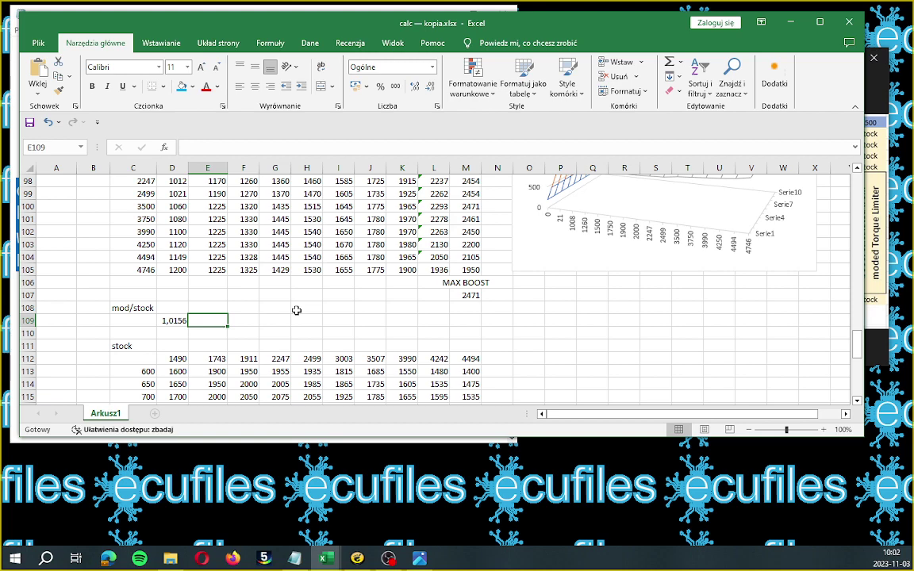
scroll(298, 310, up, 3)
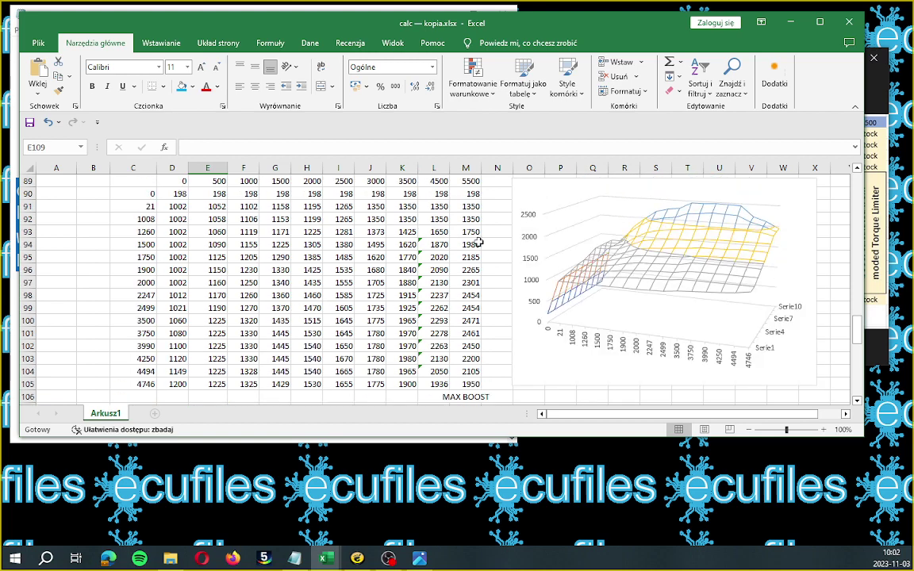
click(476, 244)
scroll(512, 253, up, 5)
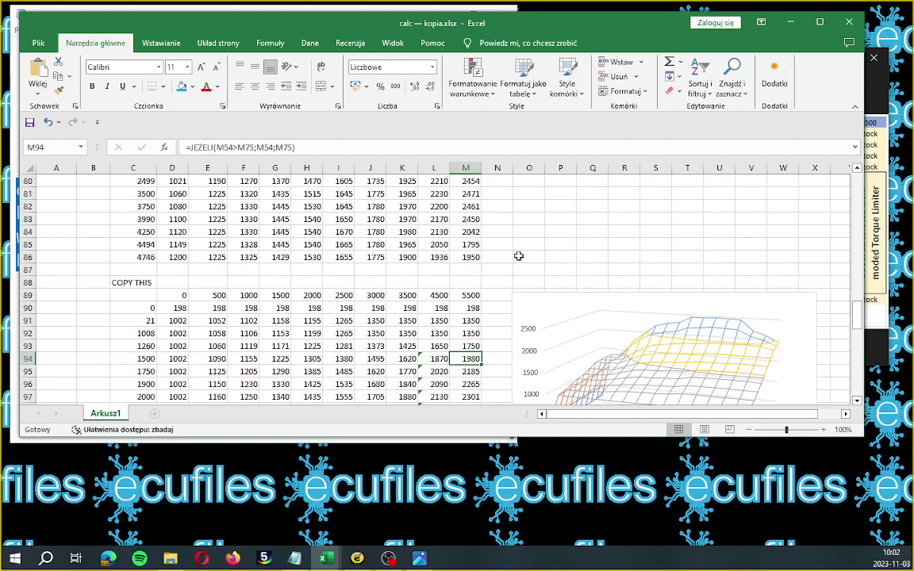
scroll(518, 256, up, 1)
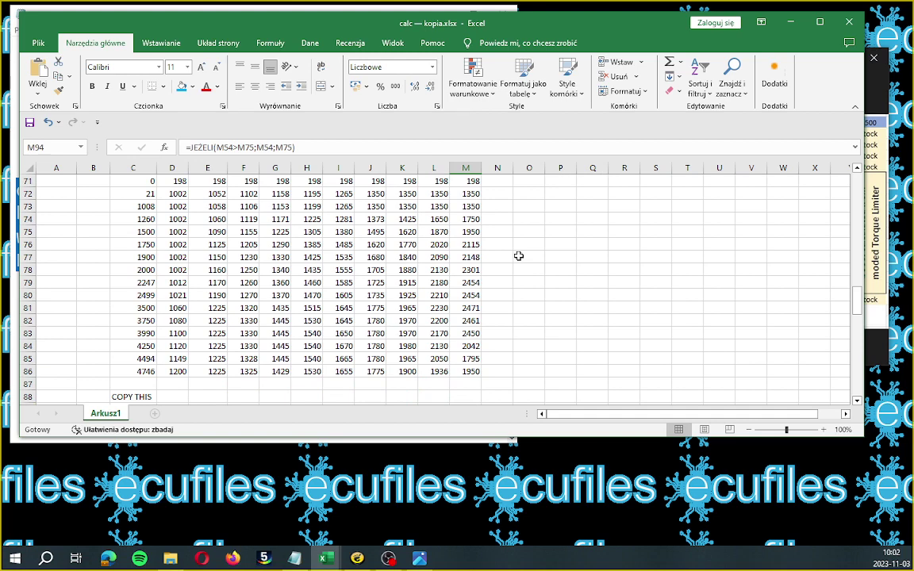
scroll(472, 231, down, 7)
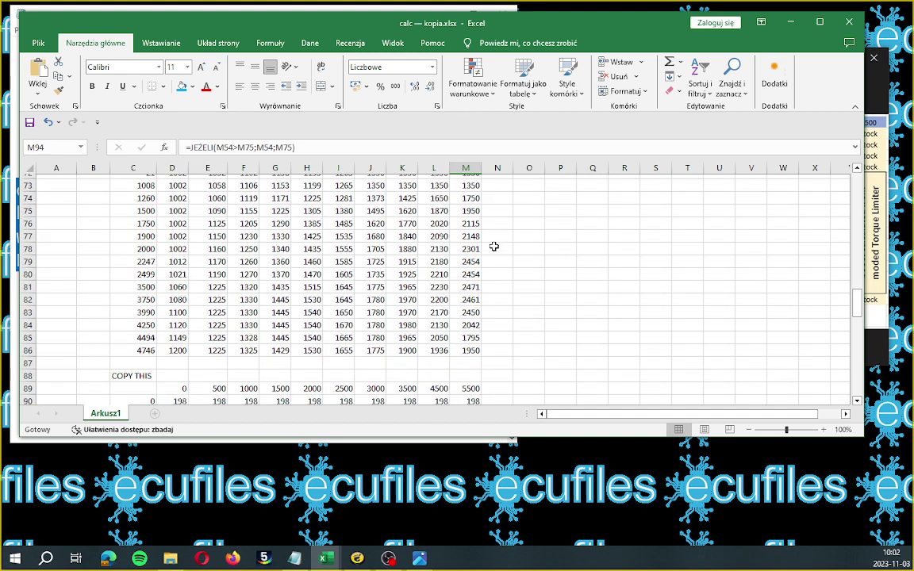
scroll(494, 247, down, 3)
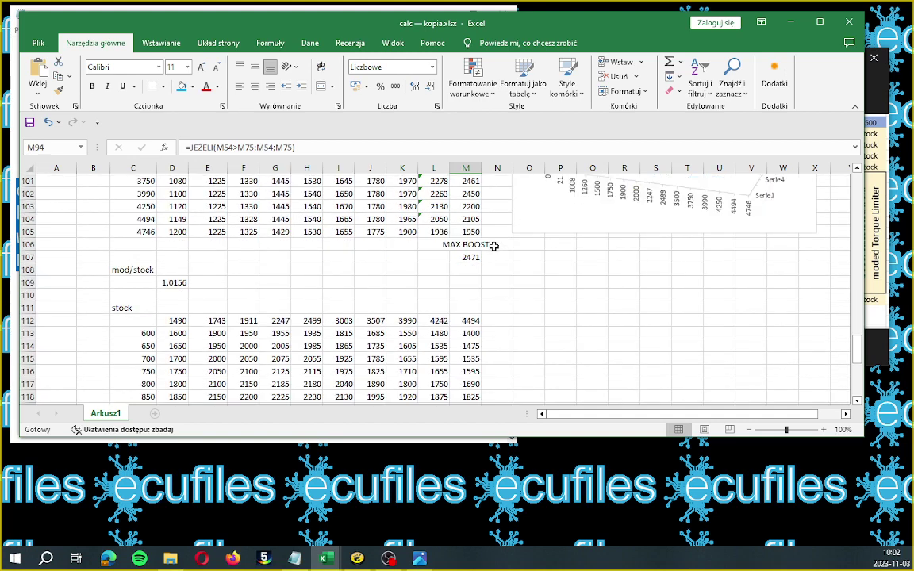
scroll(493, 247, down, 2)
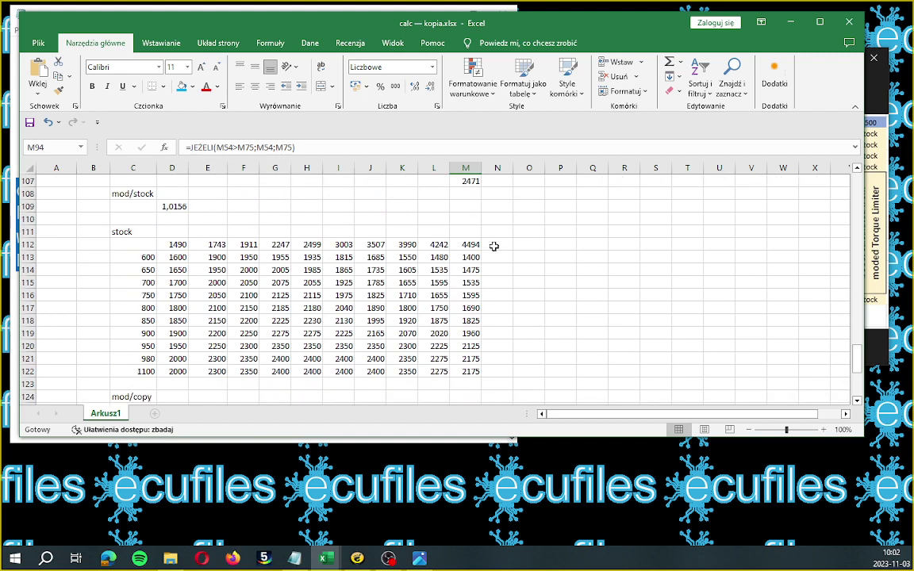
scroll(493, 247, up, 7)
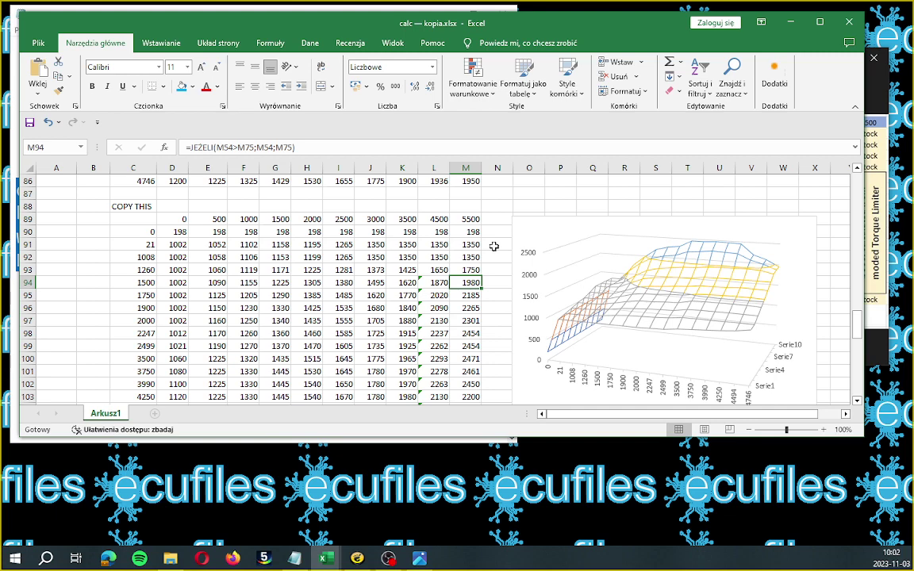
scroll(493, 247, up, 3)
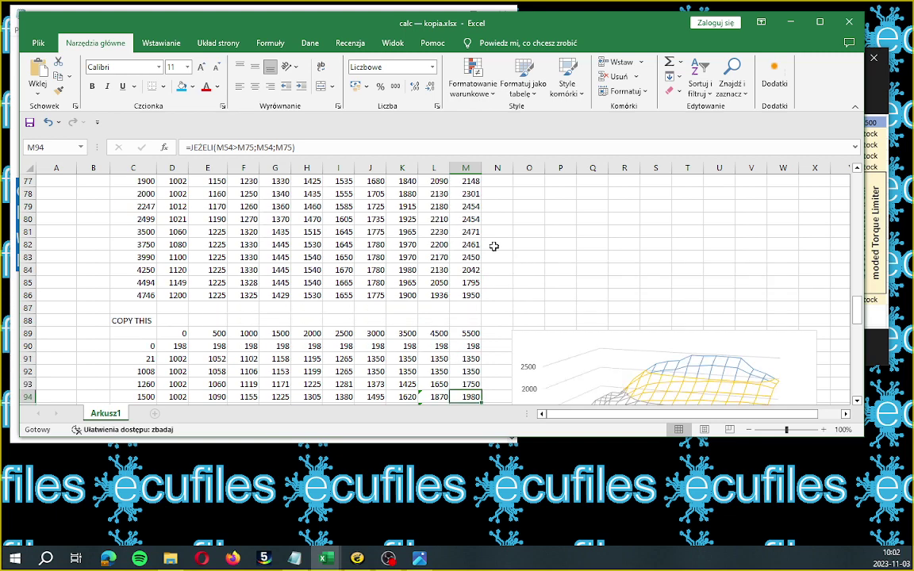
scroll(493, 246, up, 7)
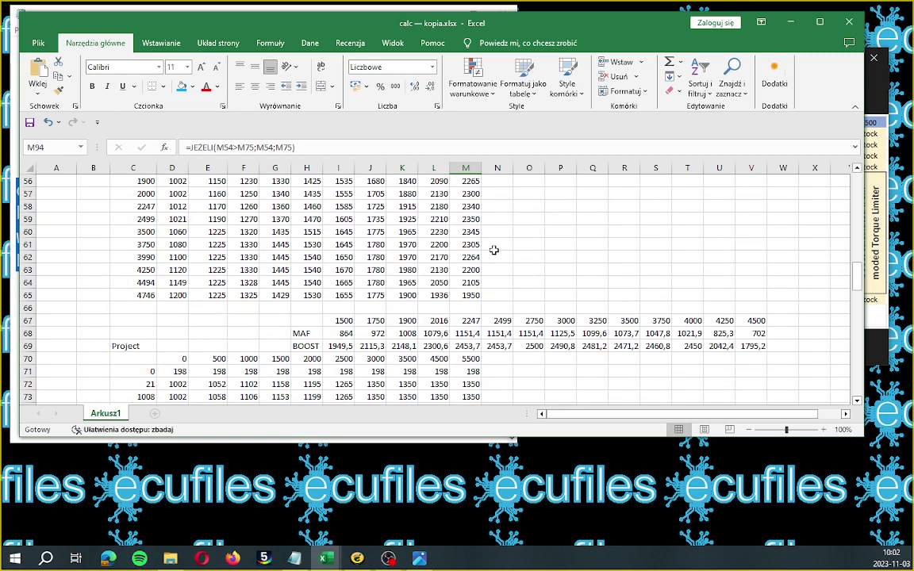
scroll(494, 250, down, 11)
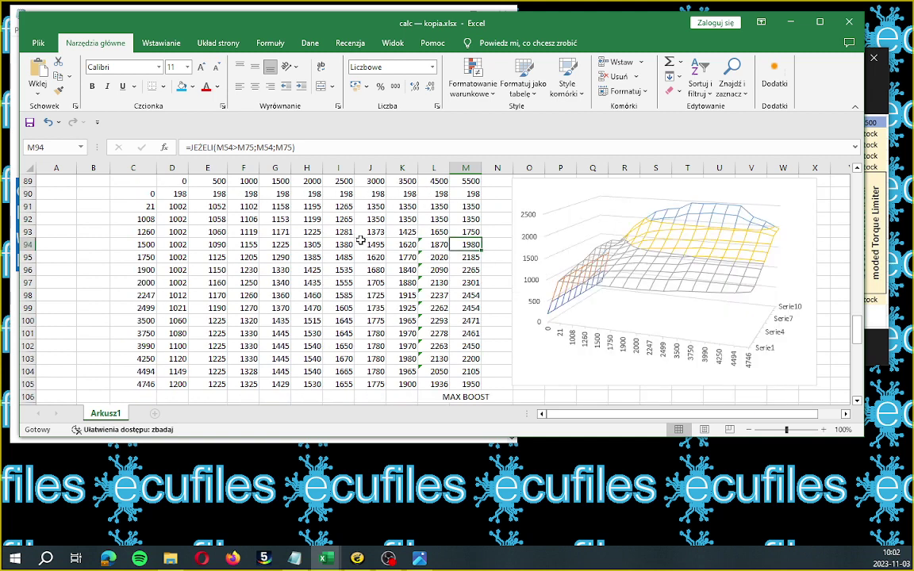
scroll(334, 254, down, 5)
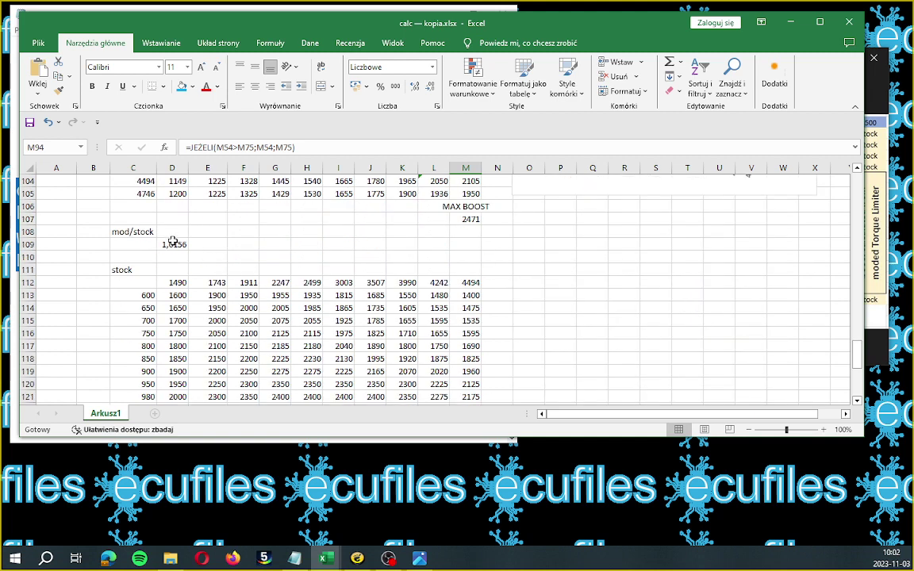
Replace the formula in D109 with =M94/M54, dividing the COPY THIS boost at 1500 rpm by the ORI table's value.
click(172, 242)
drag(238, 147, 185, 146)
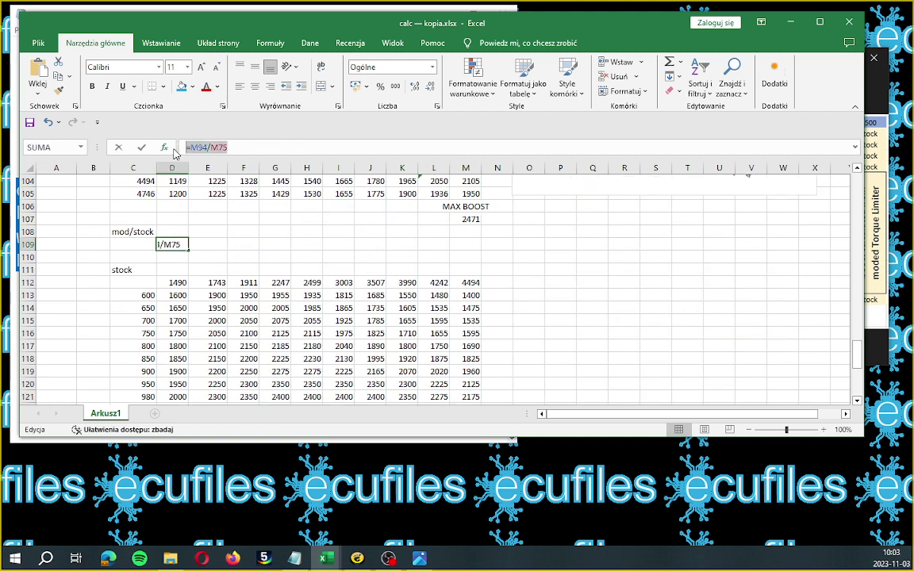
key(BackSpace)
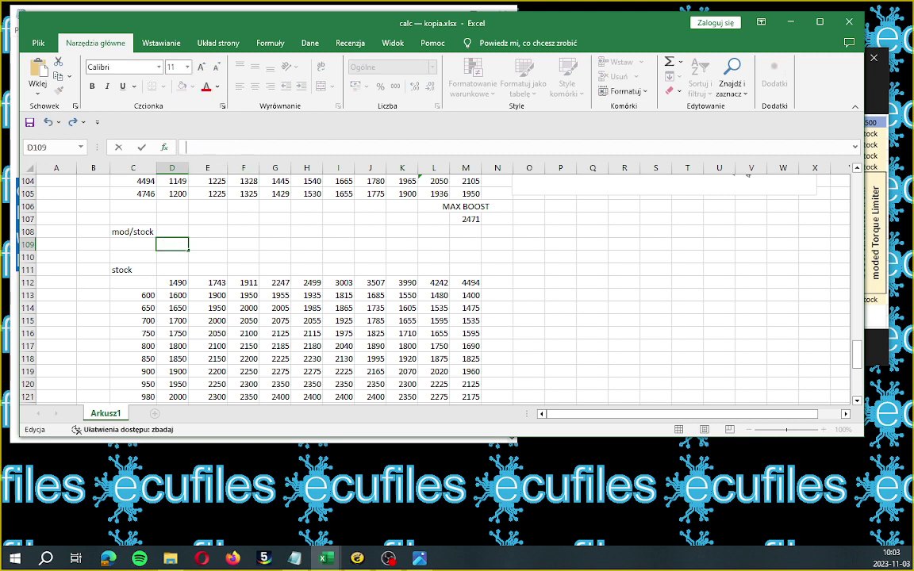
text(=)
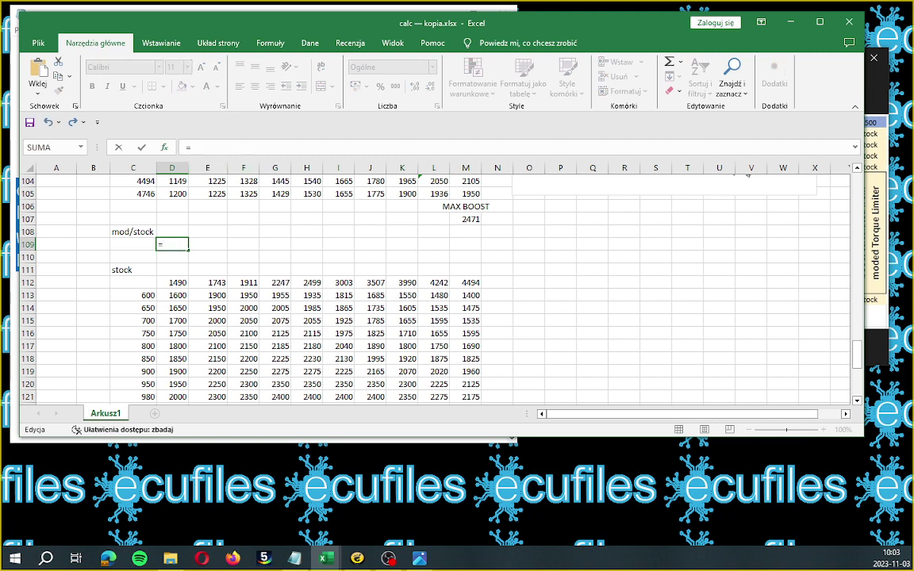
scroll(593, 304, up, 4)
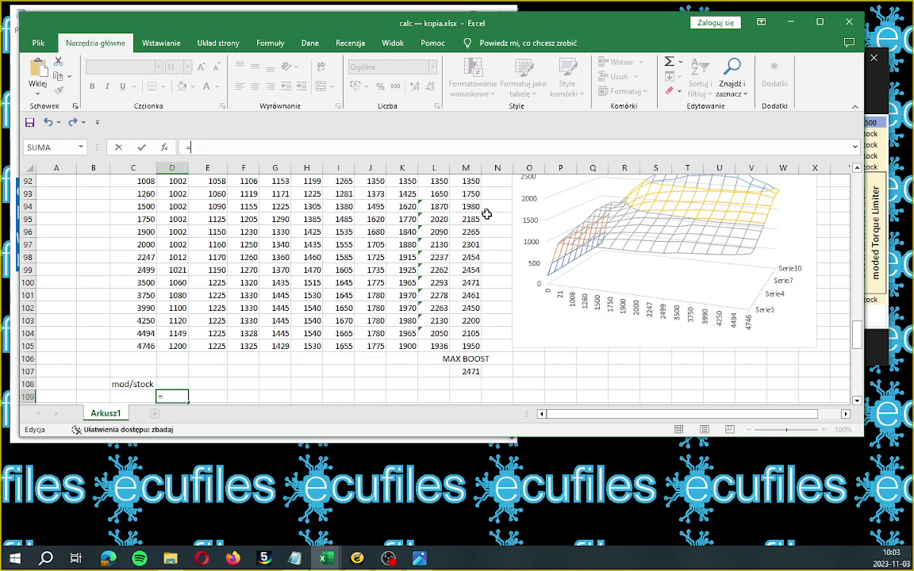
key(Escape)
scroll(488, 218, up, 1)
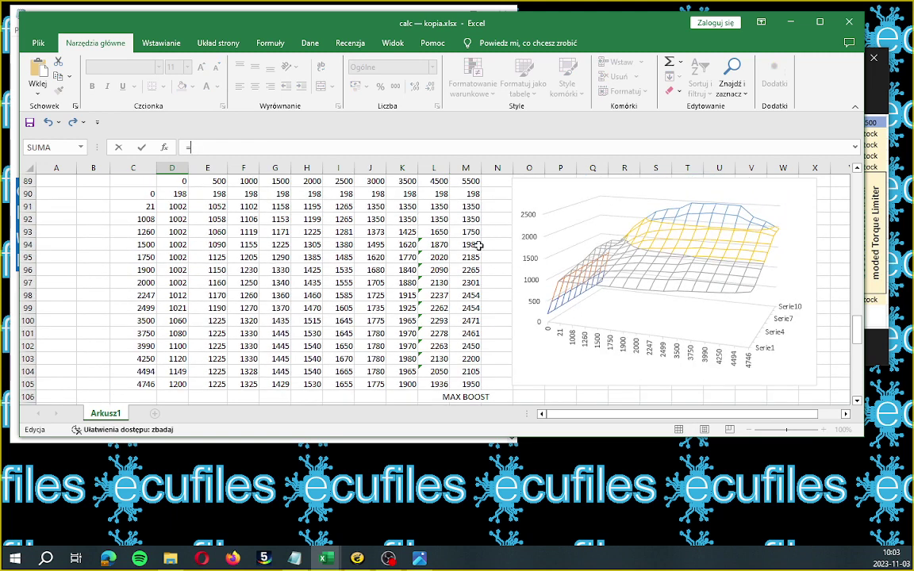
click(472, 244)
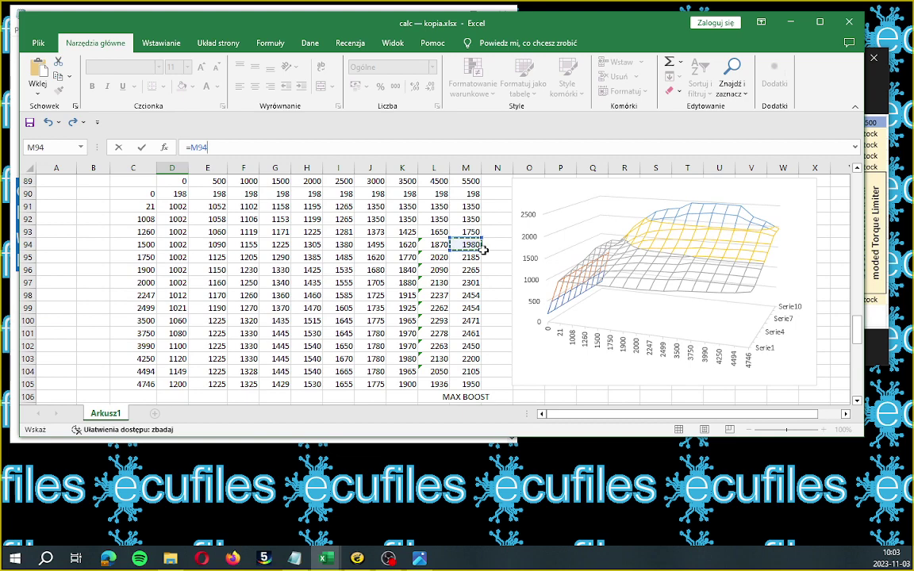
text(/)
scroll(508, 232, up, 6)
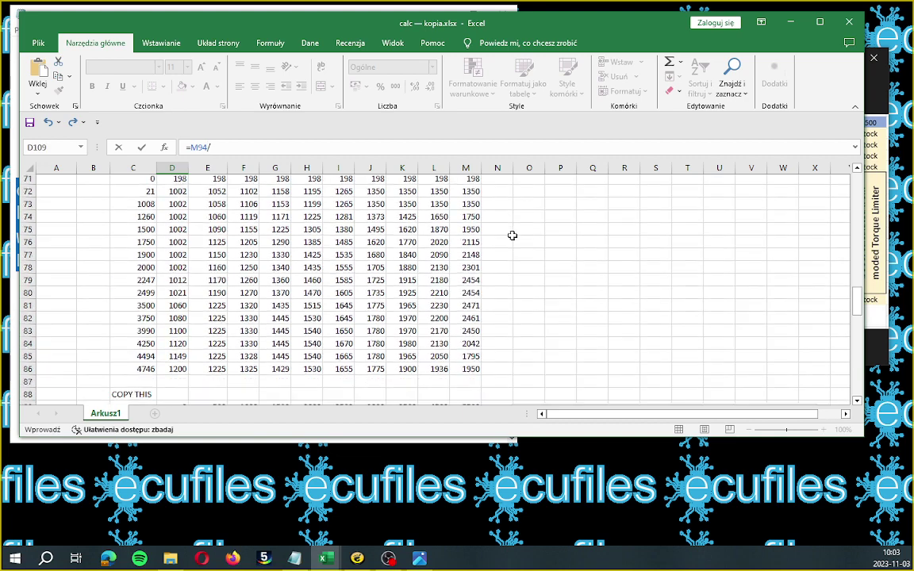
scroll(512, 236, up, 3)
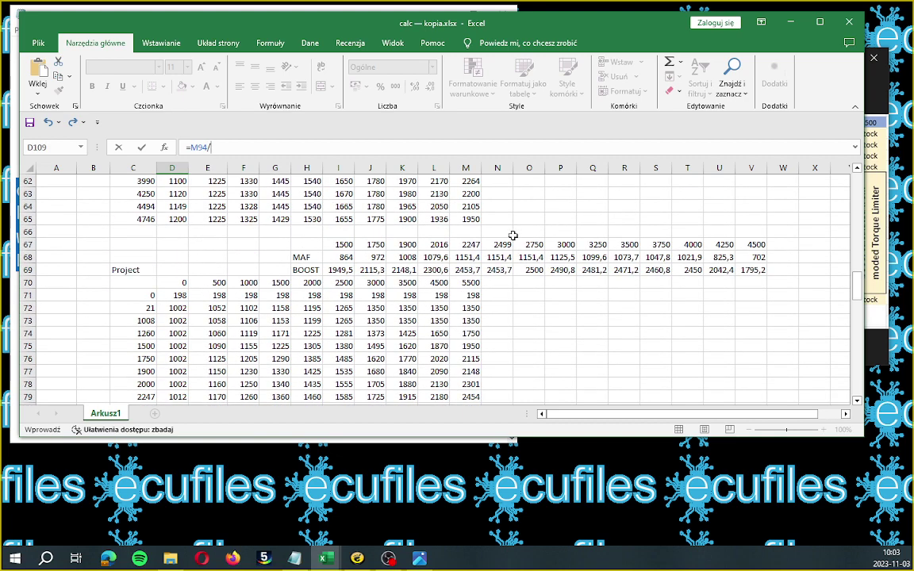
scroll(513, 236, up, 5)
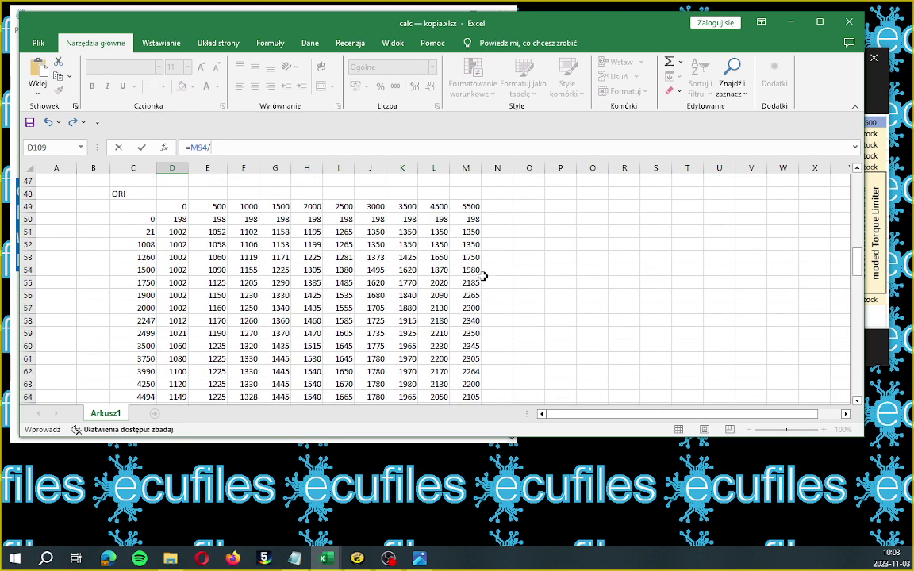
click(469, 270)
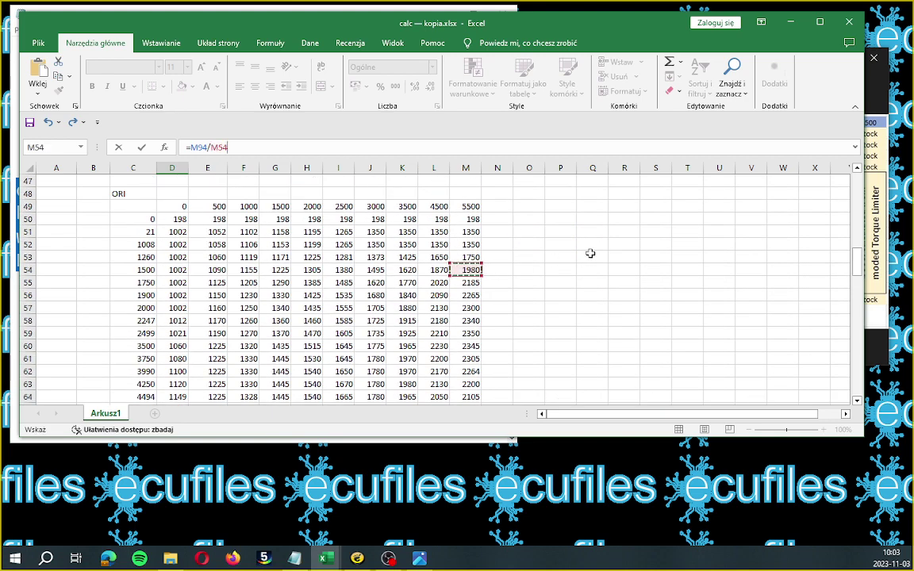
key(Tab)
Enter the formula =M95/M55 in E109, dividing the COPY THIS boost at 1750 rpm by the ORI table's value.
scroll(591, 256, down, 1)
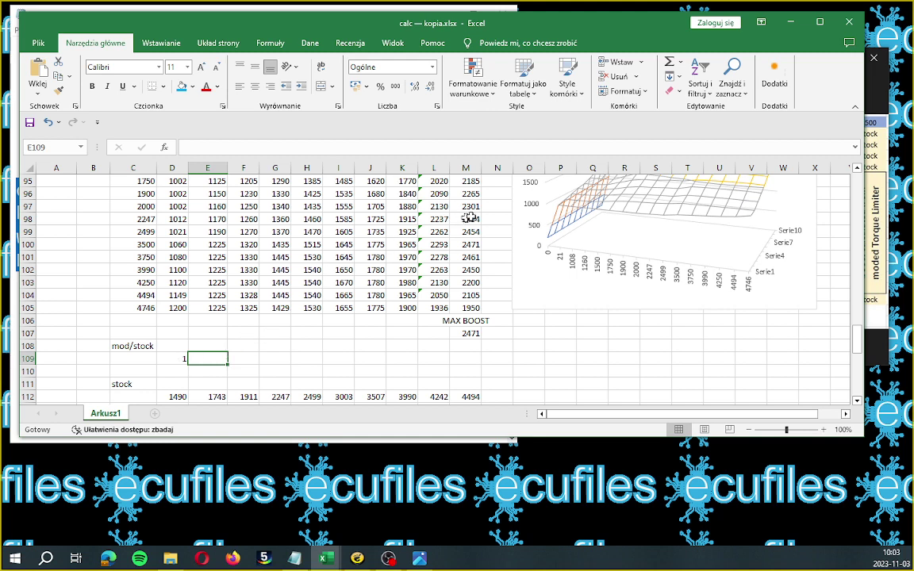
click(466, 180)
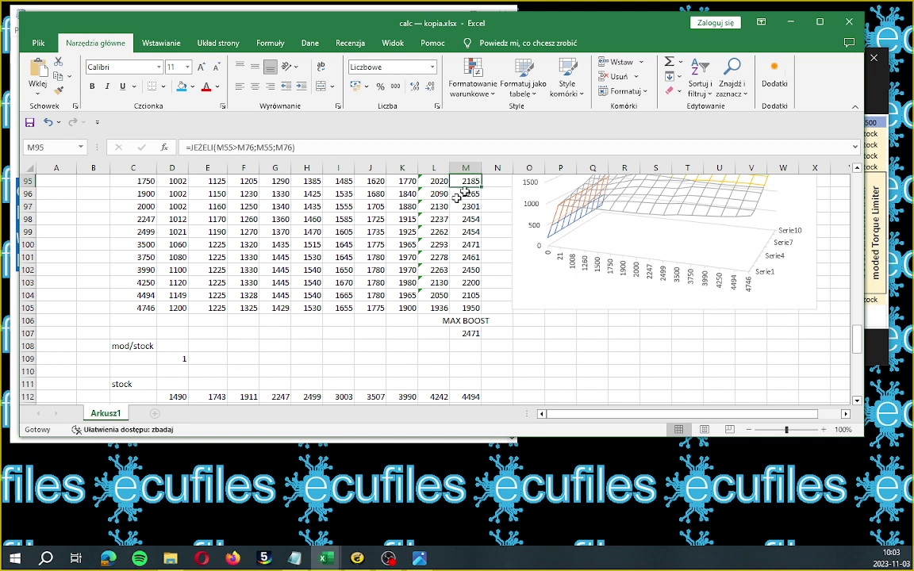
click(206, 358)
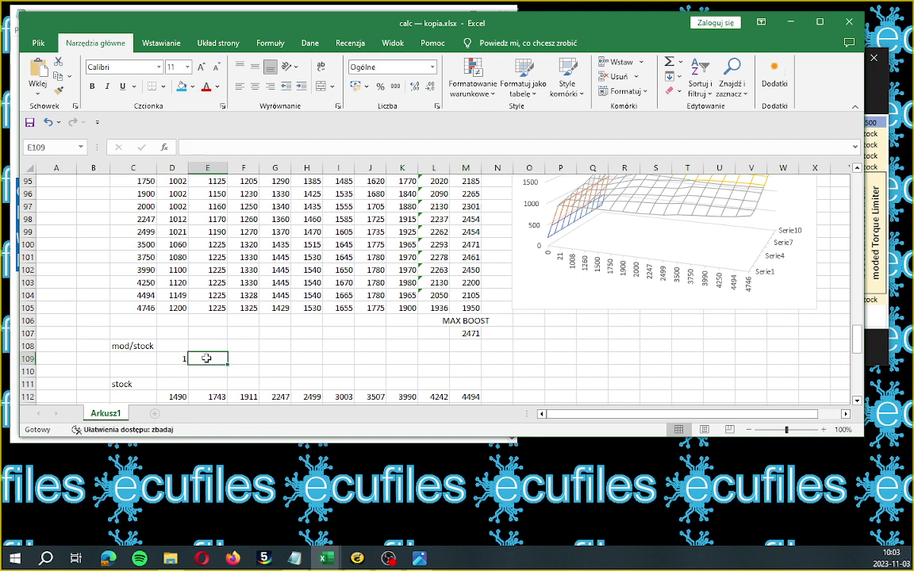
text(=)
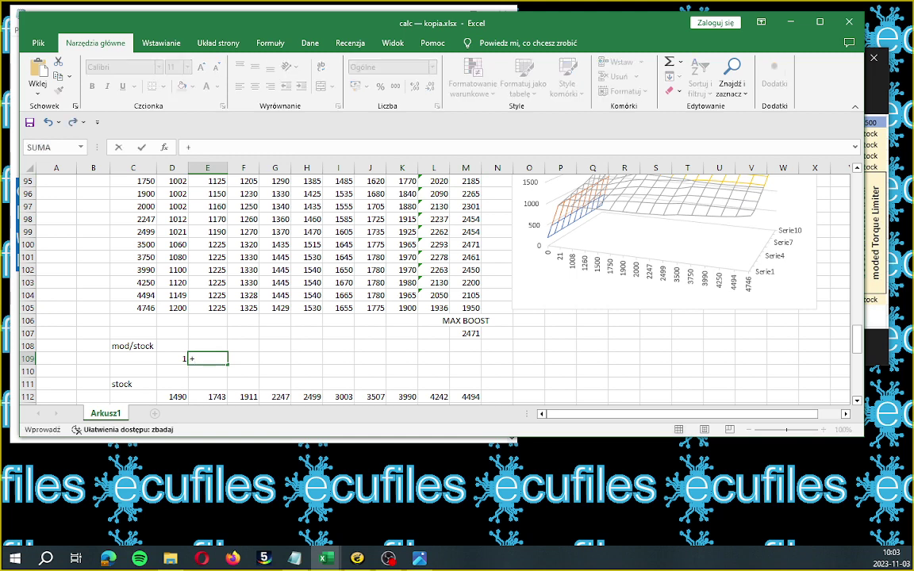
click(466, 181)
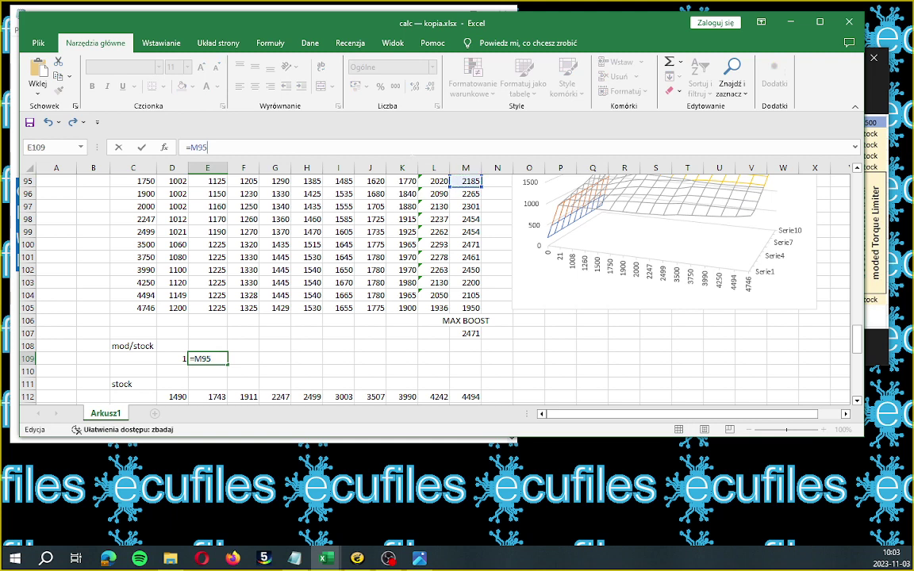
text(/)
scroll(469, 231, up, 6)
scroll(492, 242, up, 6)
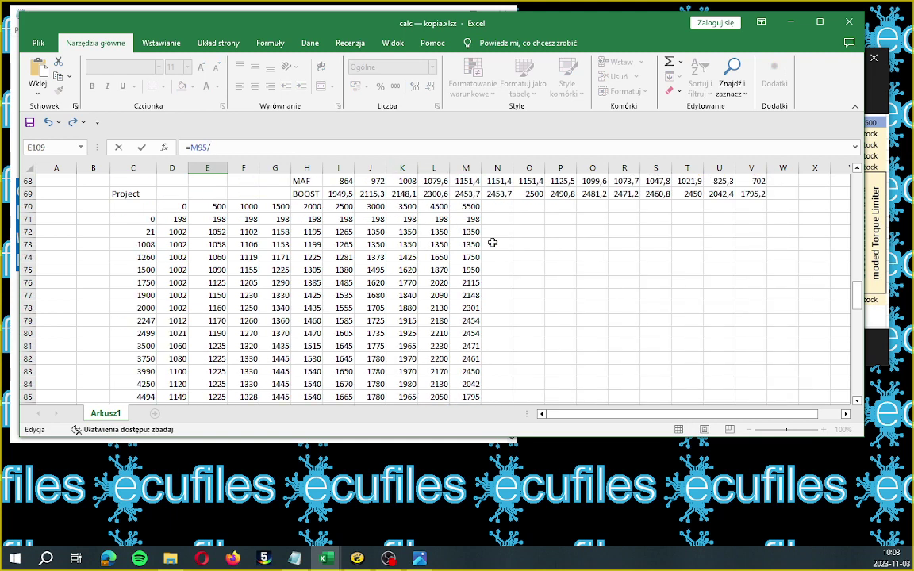
scroll(492, 243, up, 2)
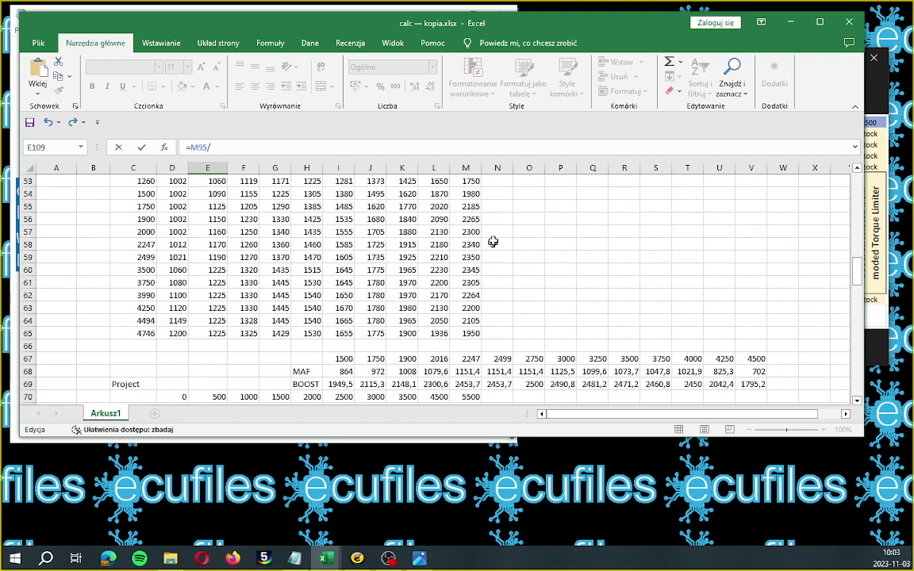
click(473, 206)
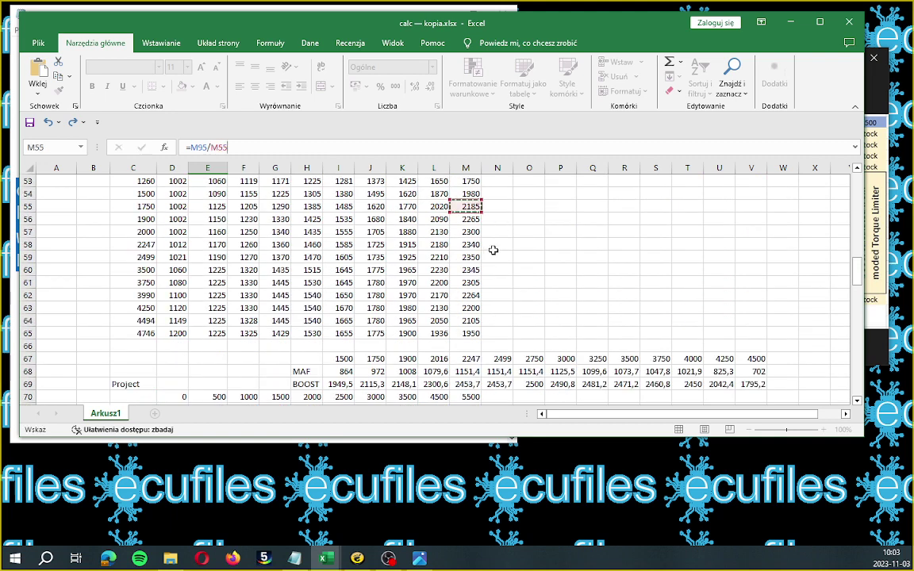
key(Tab)
Start the formula =M96/ in F109, taking the COPY THIS boost at 1900 rpm as the dividend.
scroll(493, 250, down, 5)
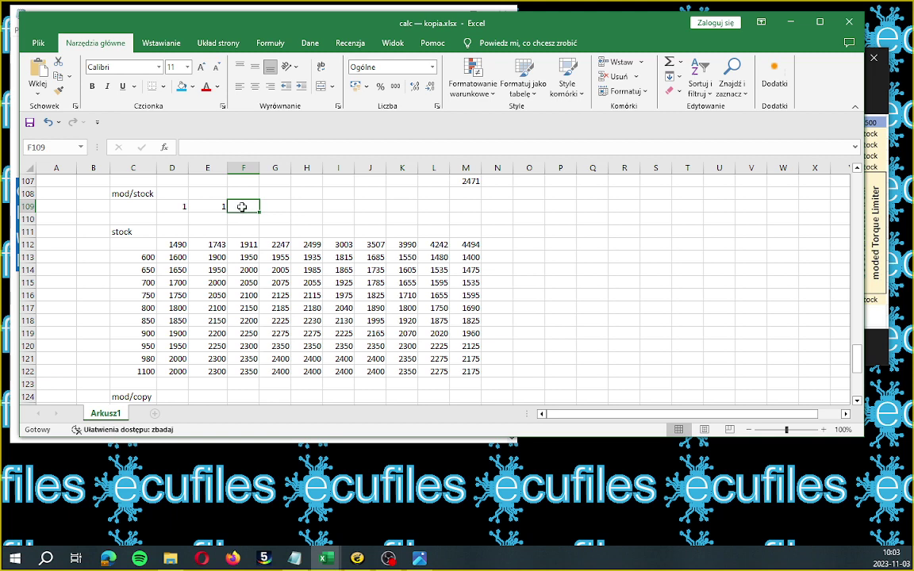
text(+)
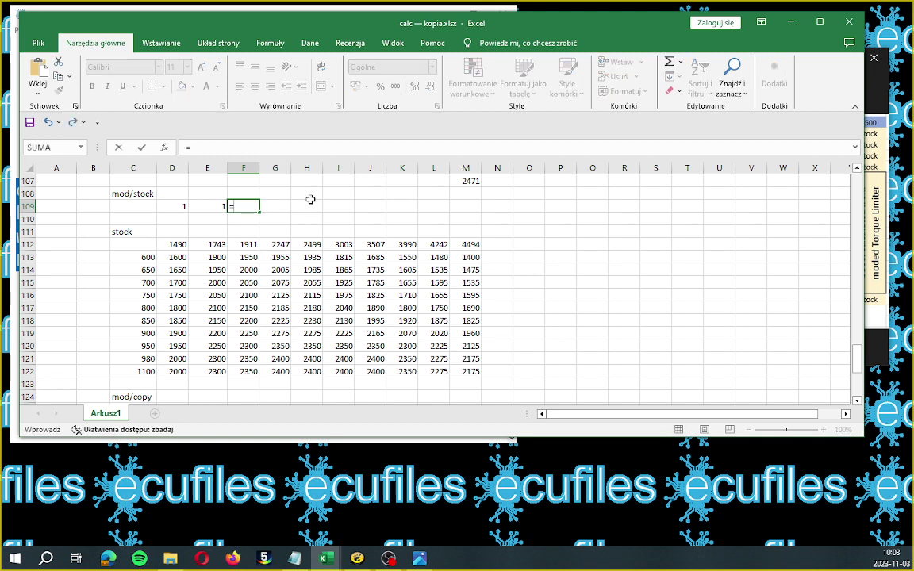
scroll(349, 208, up, 5)
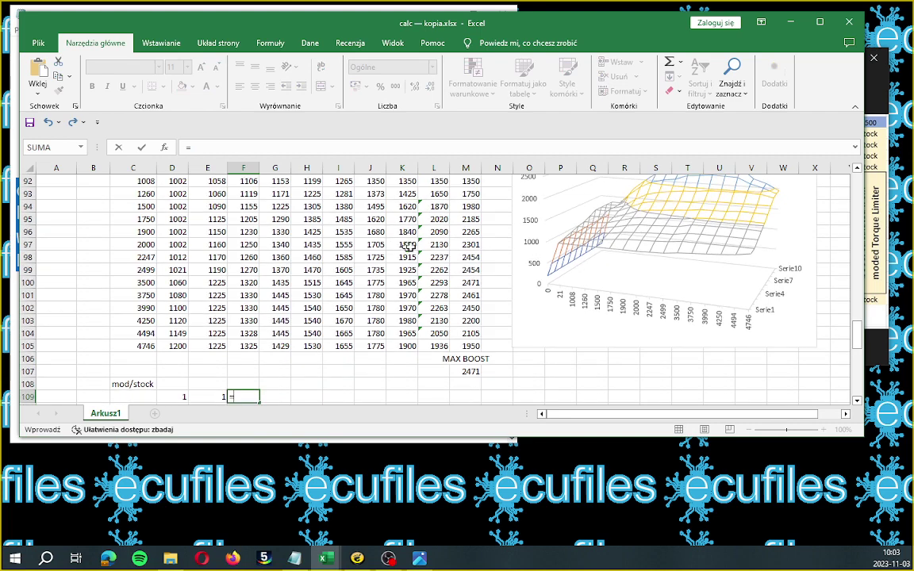
click(470, 232)
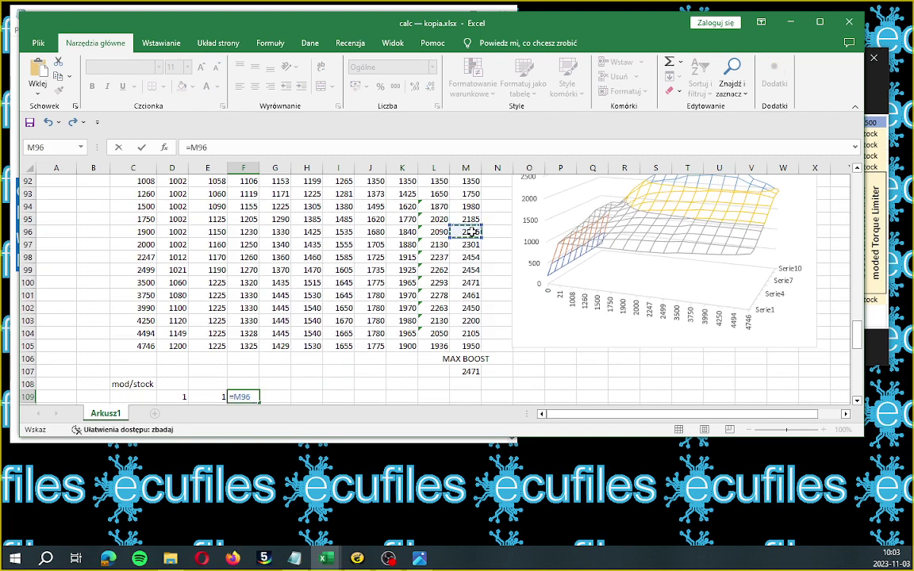
text(/)
scroll(470, 231, up, 4)
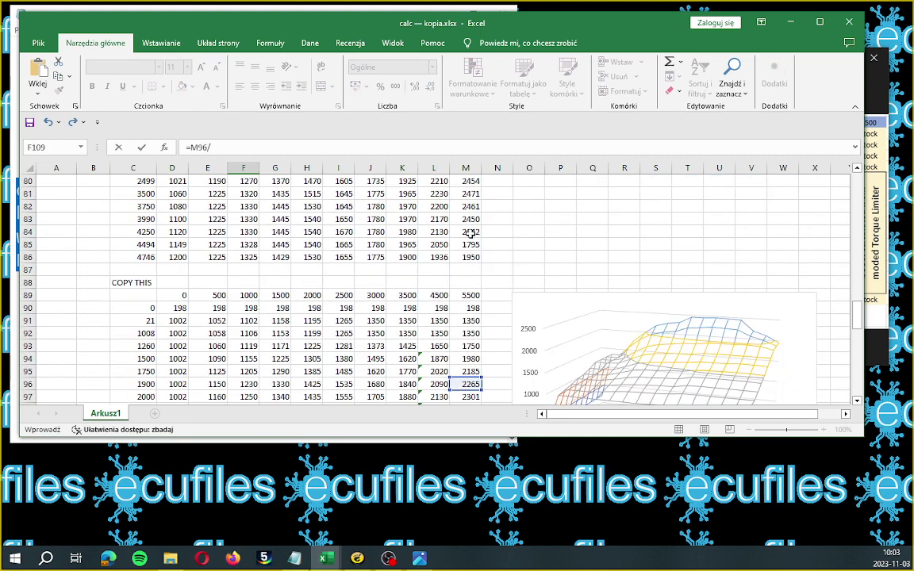
scroll(470, 231, up, 3)
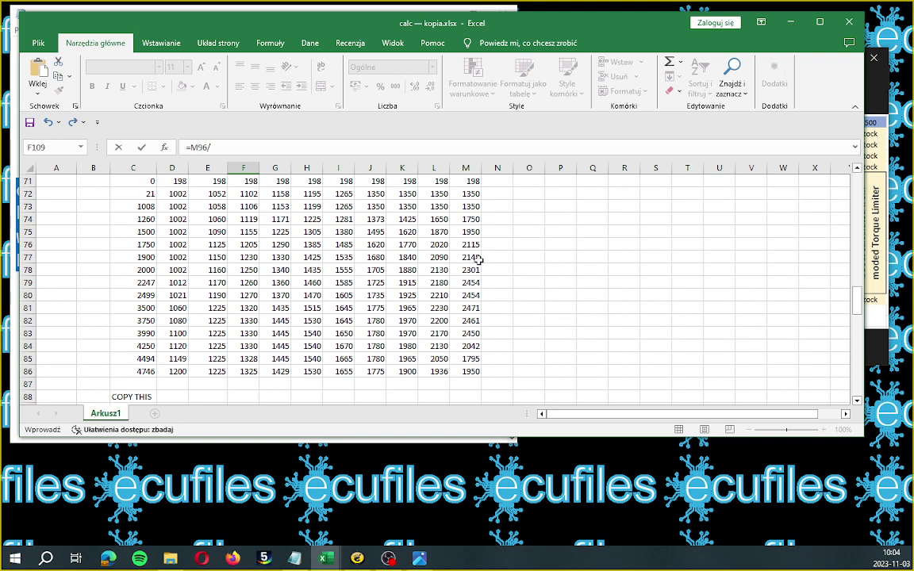
click(474, 259)
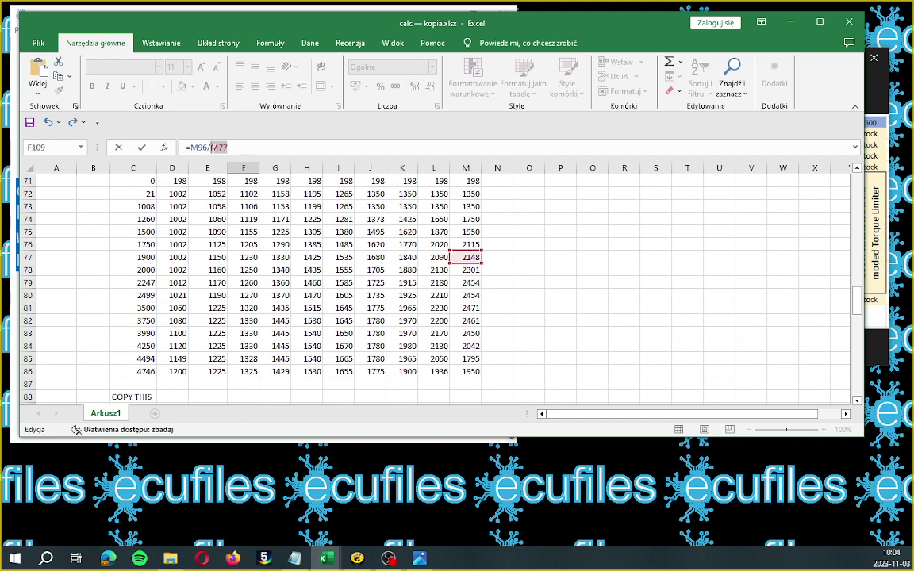
key(BackSpace)
key(BackSpace)
key(BackSpace)
Complete the F109 formula as =M96/M56, using the ORI table's 1900 rpm boost as the divisor.
scroll(458, 242, up, 2)
scroll(461, 244, up, 3)
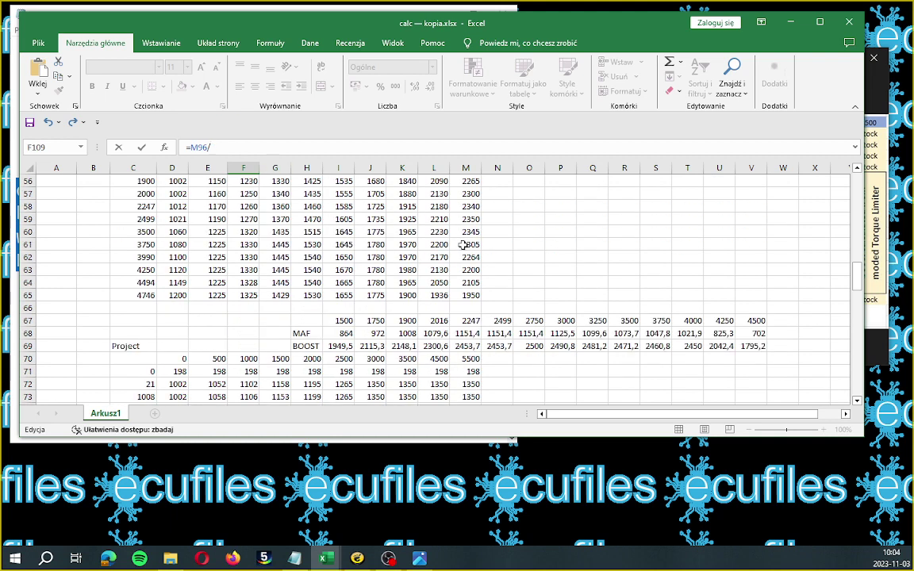
scroll(464, 246, up, 2)
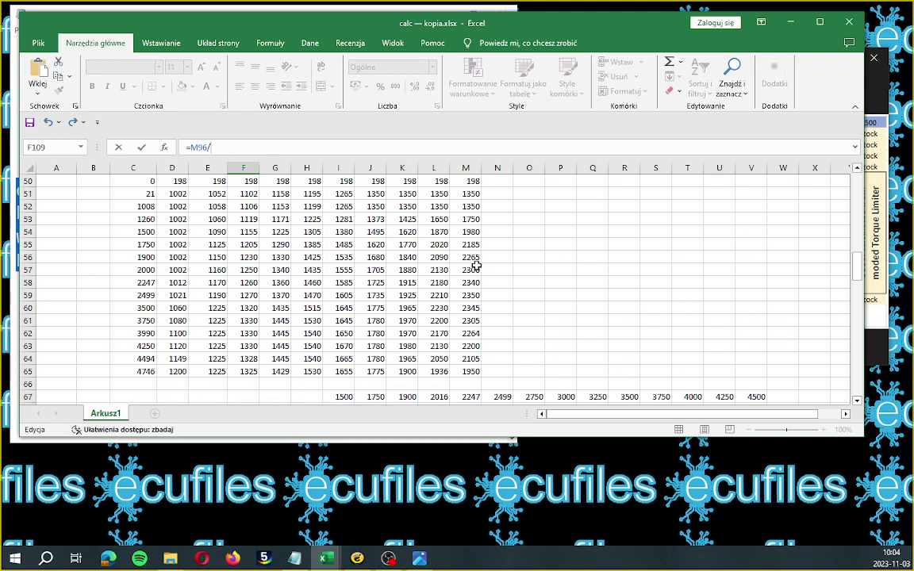
click(475, 258)
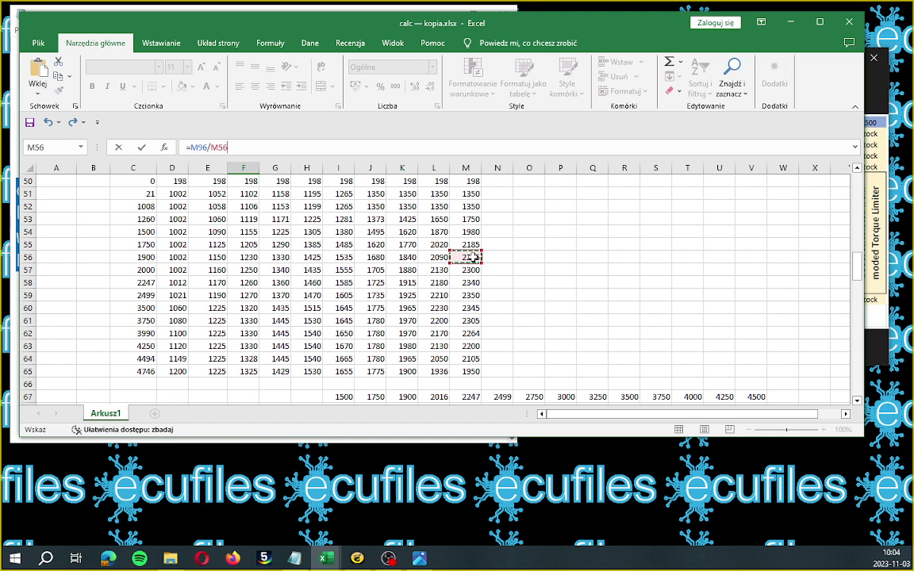
key(Return)
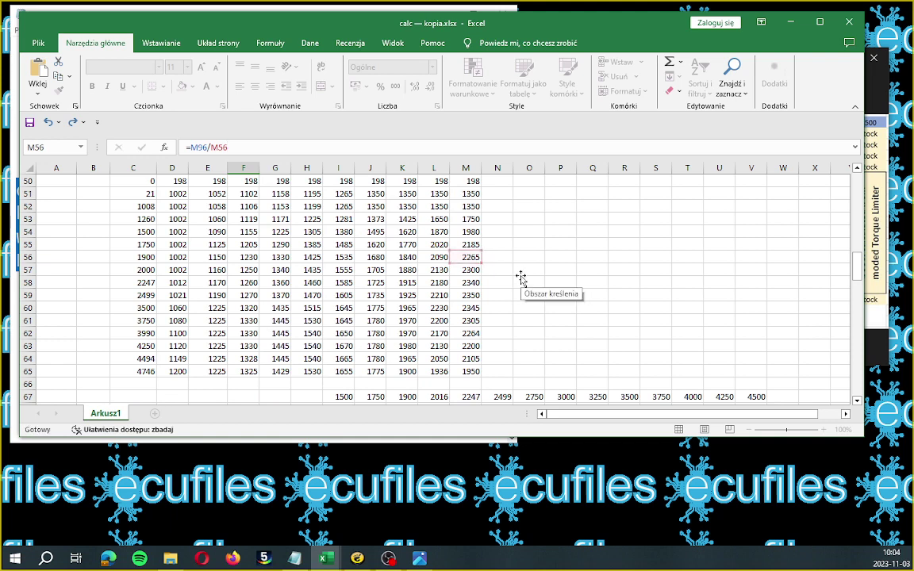
Enter the formula =M97/M57 in G109, dividing the COPY THIS boost at 2000 rpm by the ORI table's value.
scroll(521, 277, down, 3)
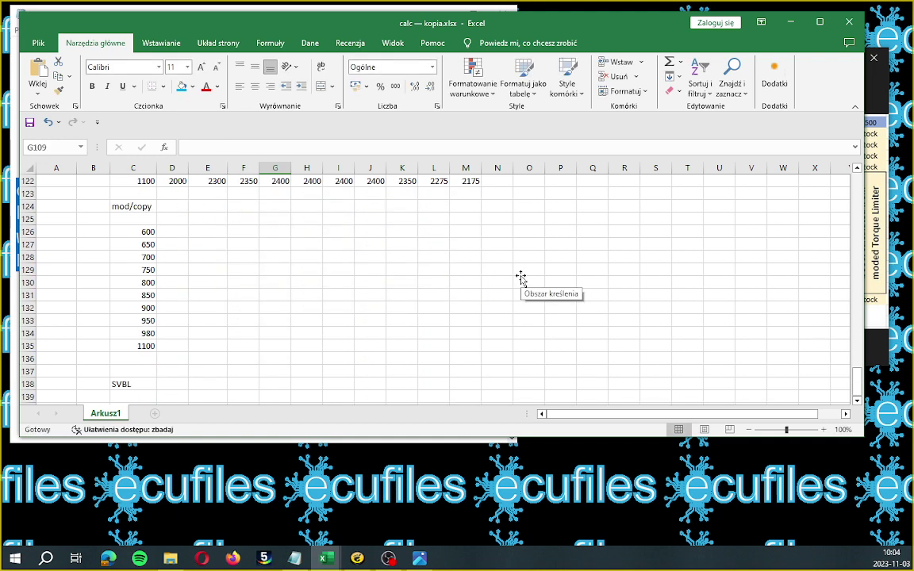
scroll(520, 277, up, 2)
scroll(520, 277, up, 3)
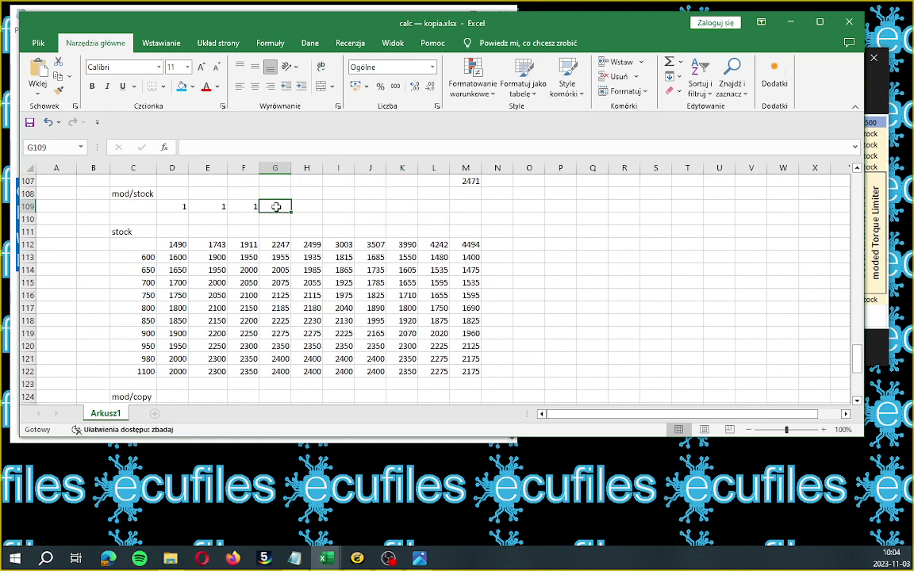
text(=)
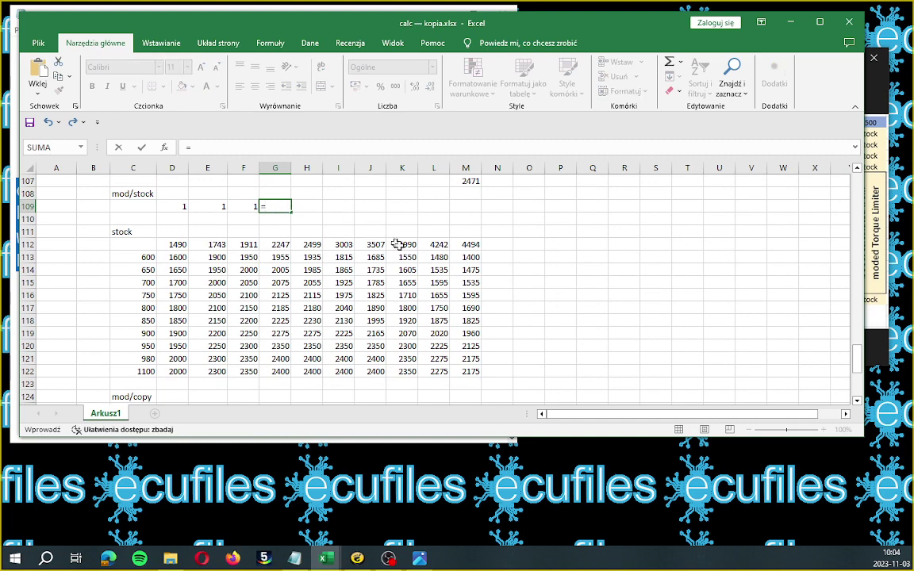
scroll(371, 232, up, 2)
scroll(415, 263, up, 4)
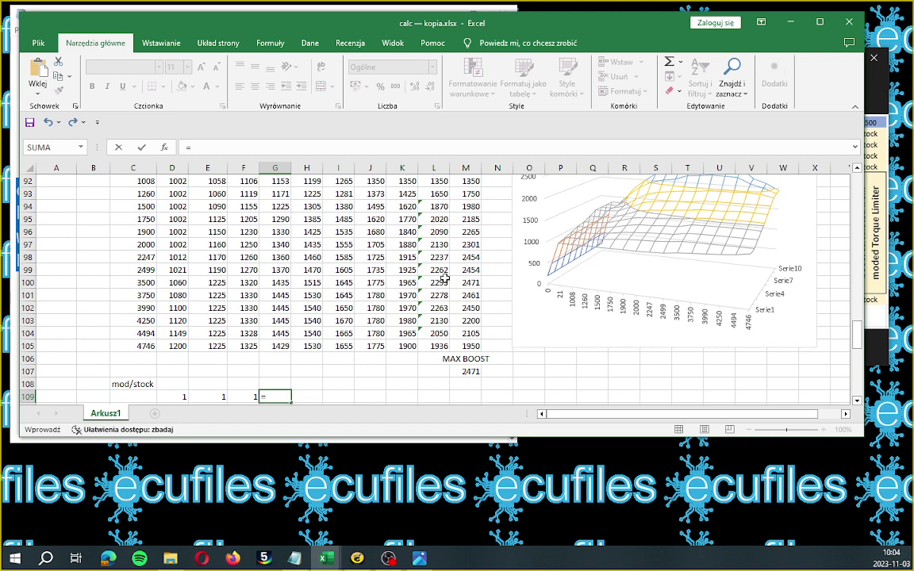
click(476, 244)
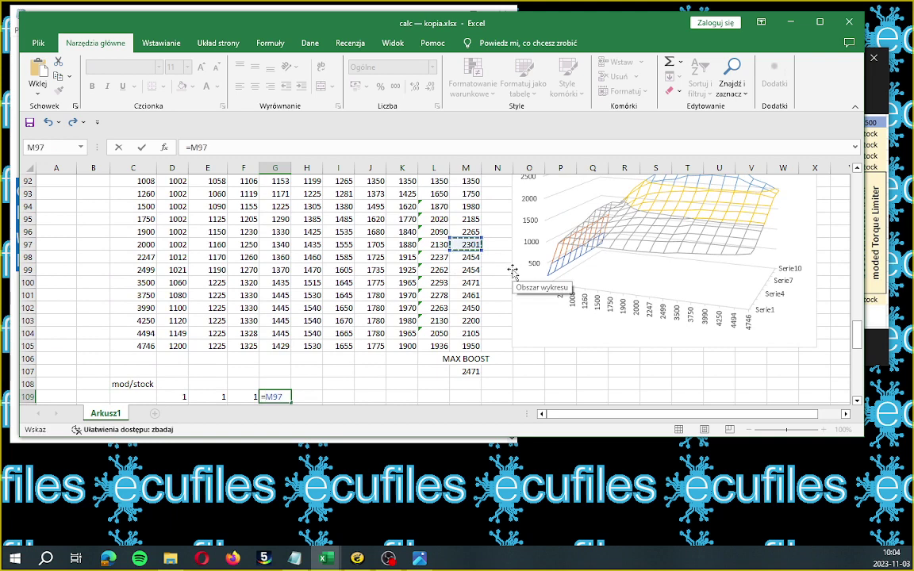
text(/)
scroll(513, 270, up, 5)
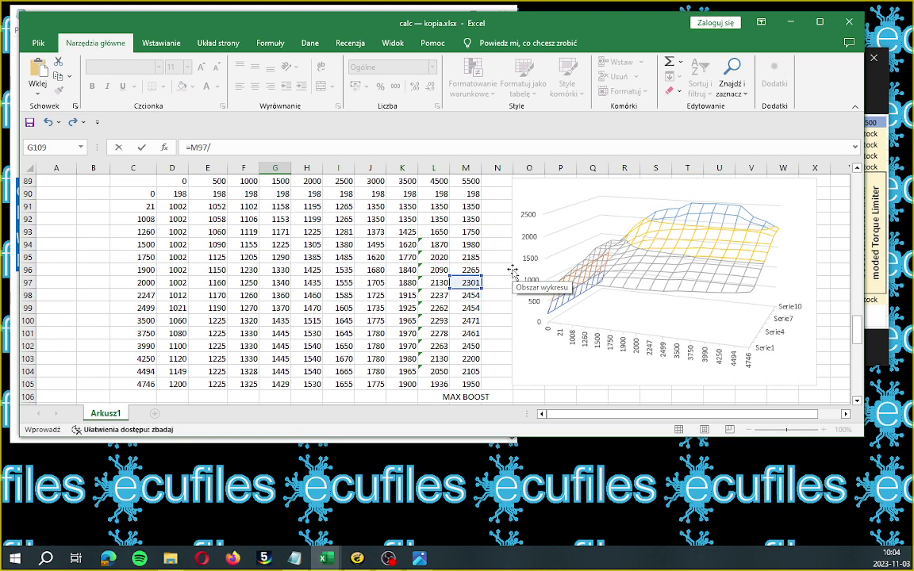
scroll(513, 270, up, 4)
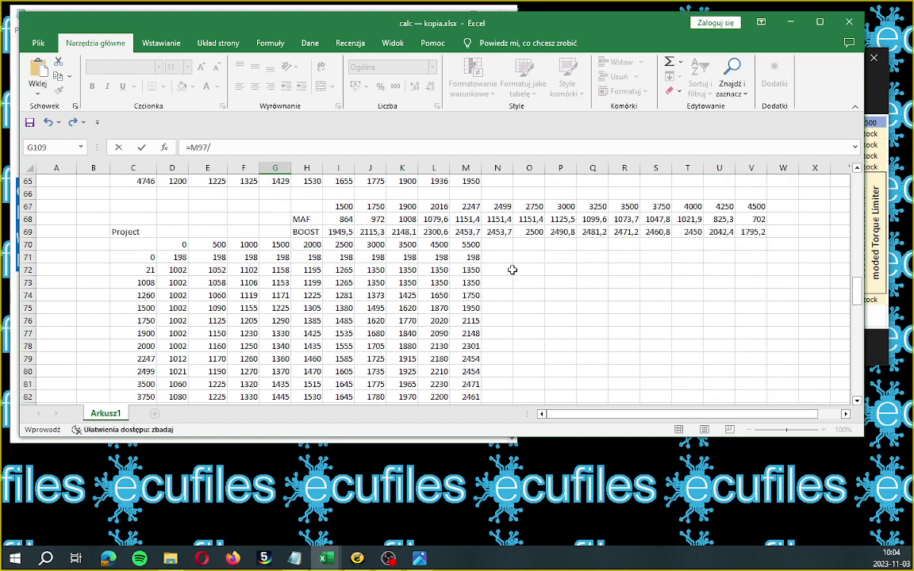
scroll(512, 269, up, 4)
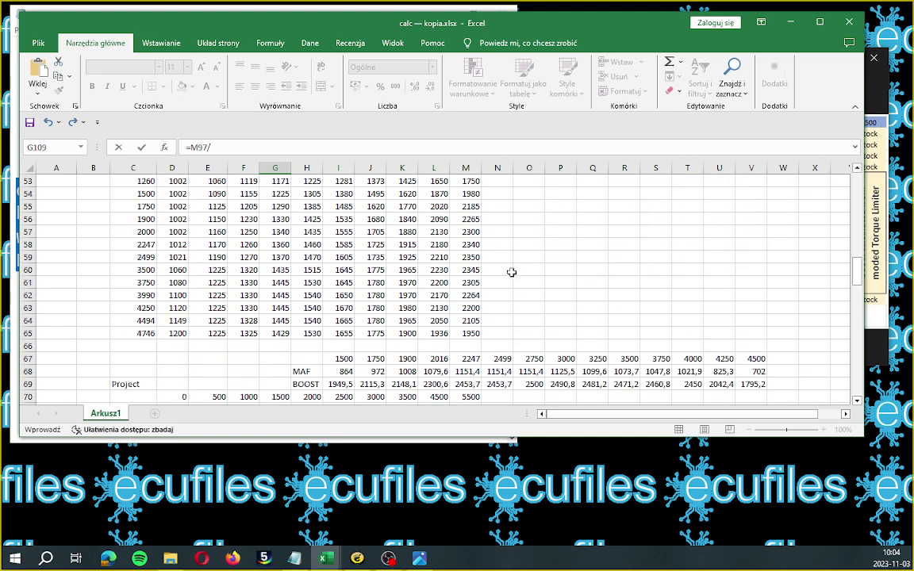
click(470, 232)
key(Return)
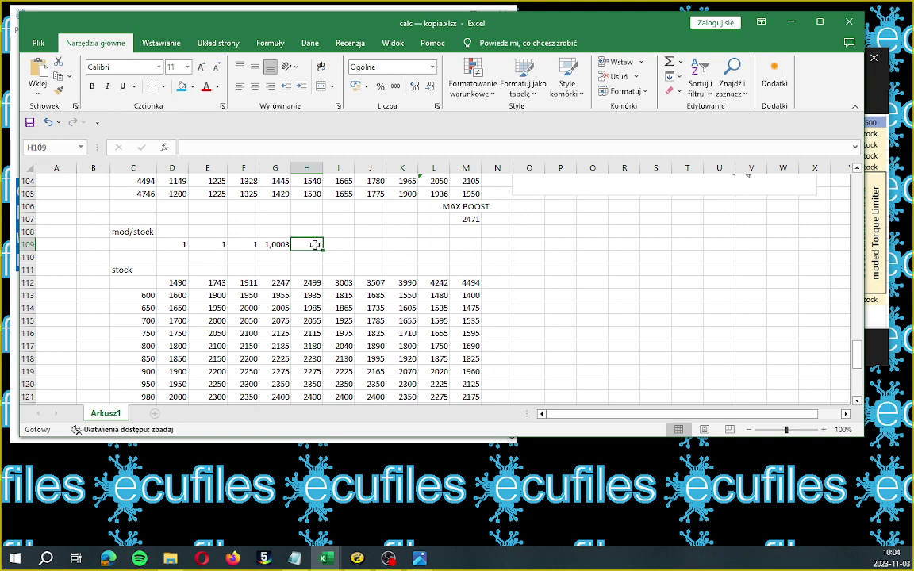
Enter the formula =M99/M59 in H109, dividing the COPY THIS boost at 2499 rpm by the ORI table's value.
text(+)
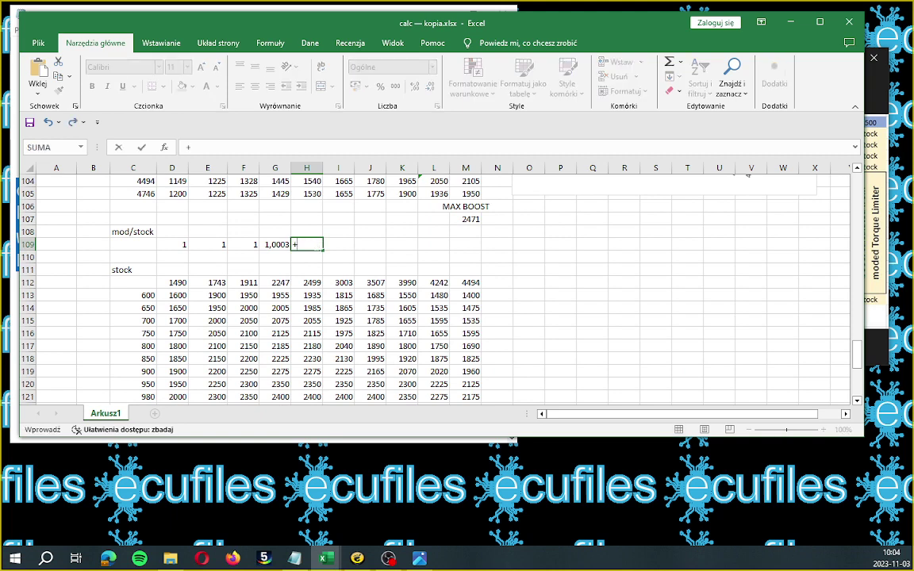
key(BackSpace)
text(=)
scroll(372, 259, up, 3)
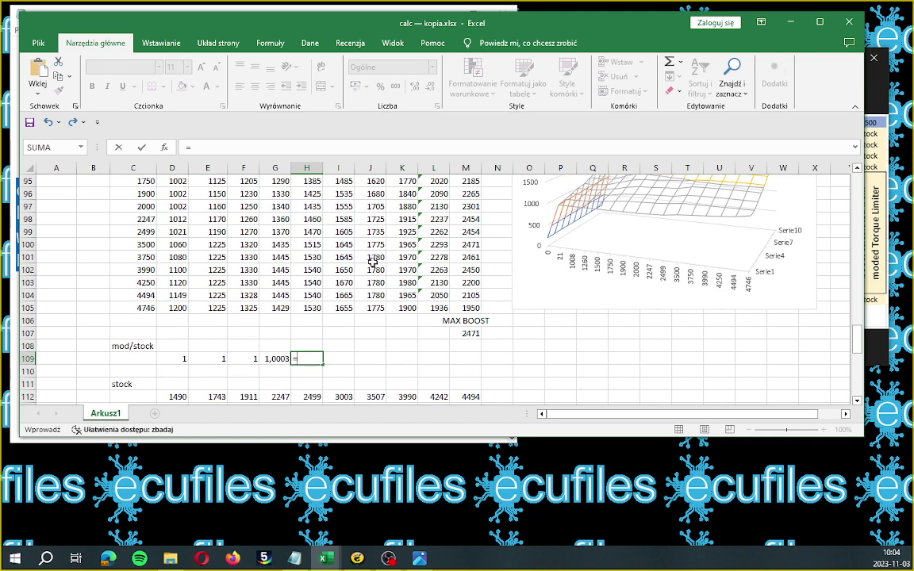
click(474, 232)
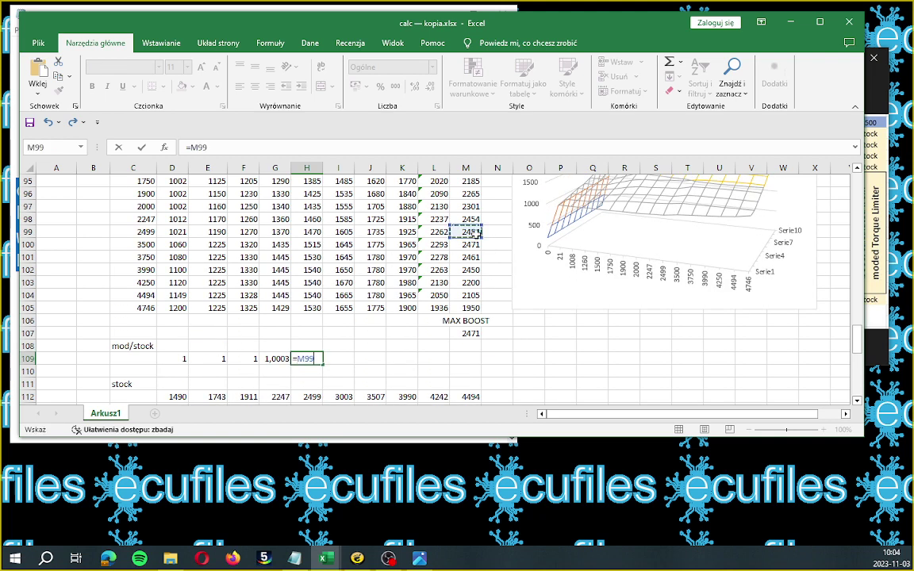
text(/)
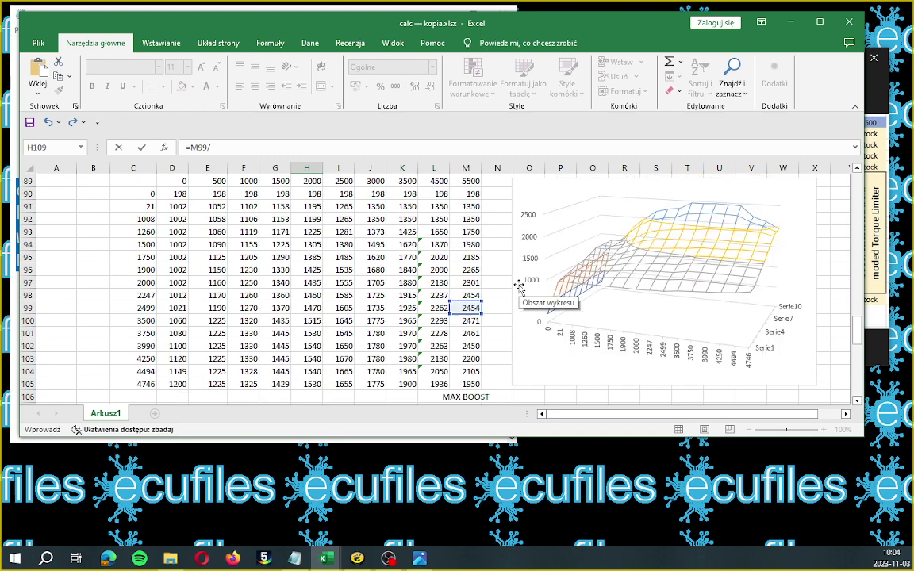
scroll(519, 285, up, 2)
scroll(519, 286, up, 3)
scroll(519, 287, up, 5)
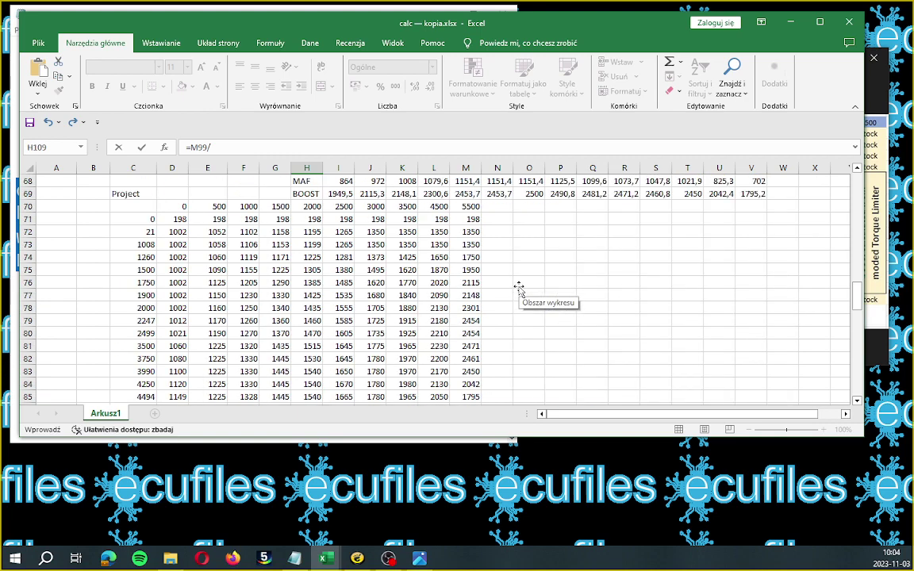
scroll(518, 289, up, 3)
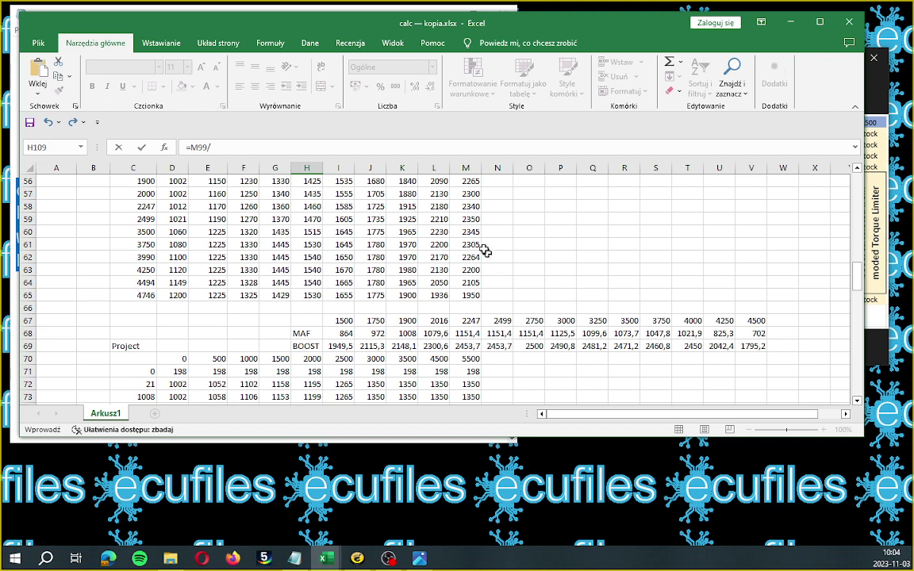
click(468, 219)
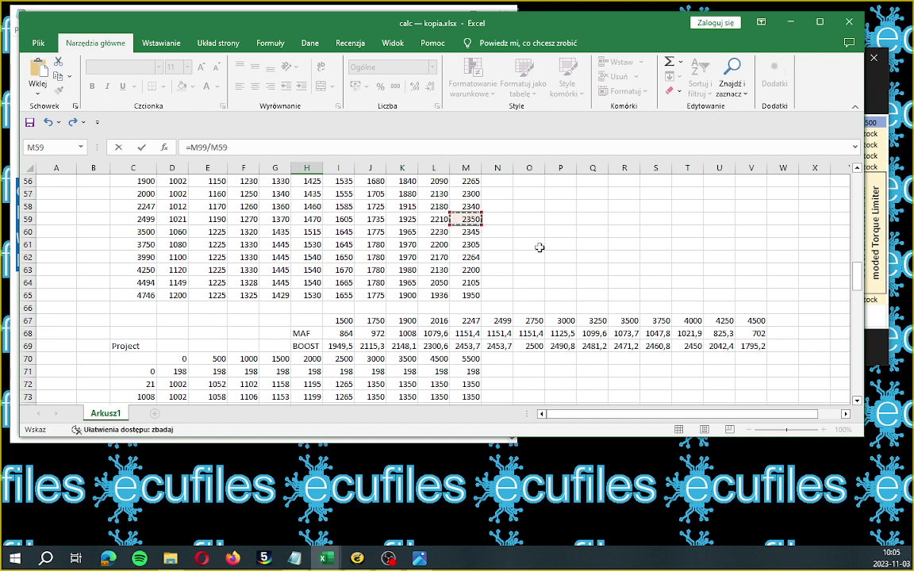
scroll(523, 274, down, 10)
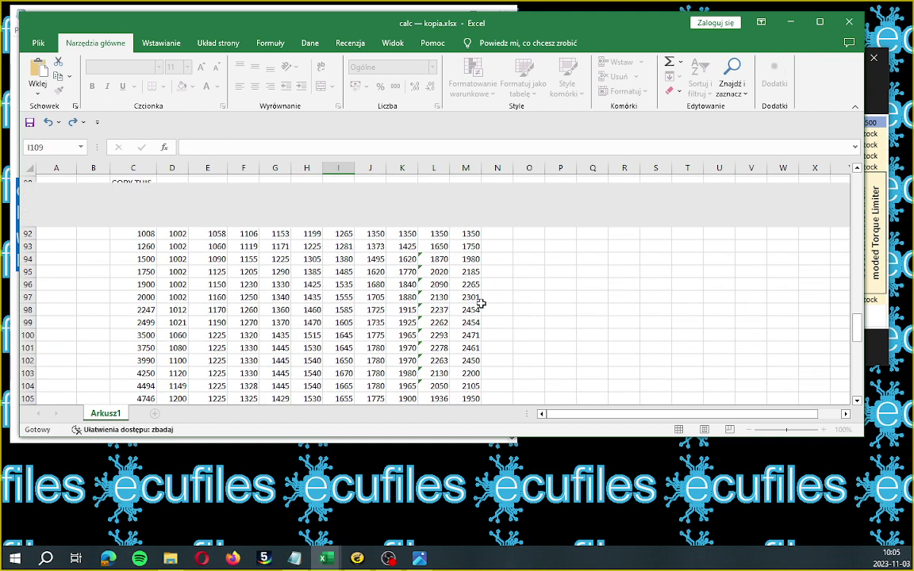
key(Tab)
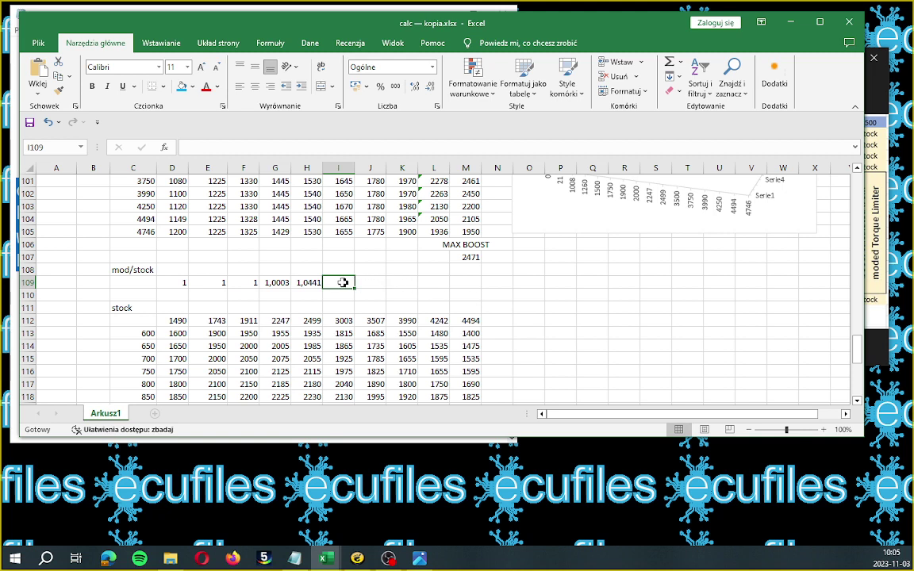
text(+)
key(BackSpace)
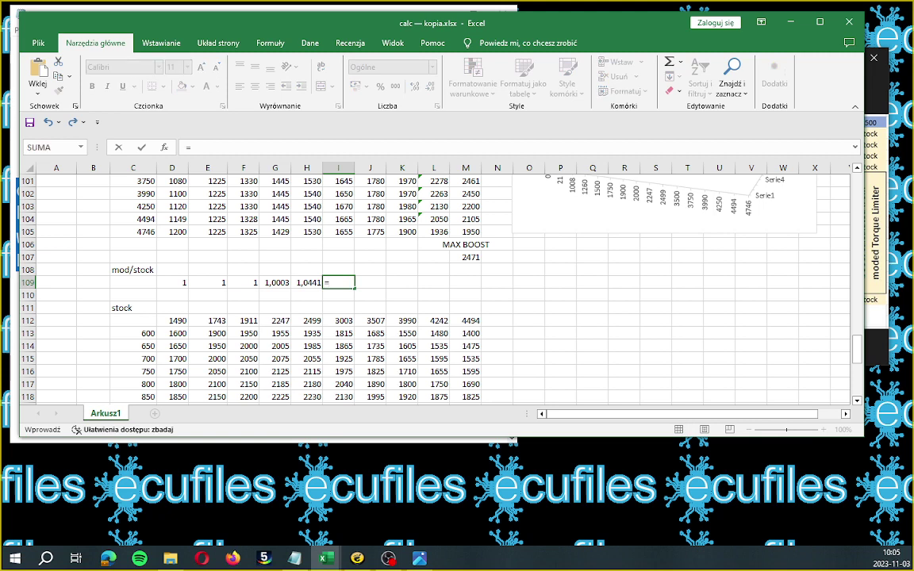
scroll(314, 256, up, 1)
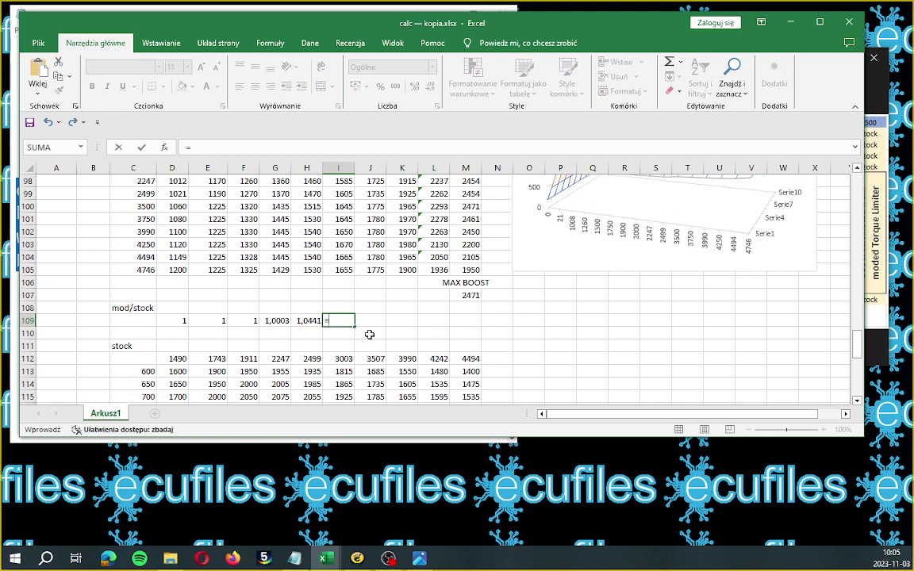
click(378, 319)
key(Escape)
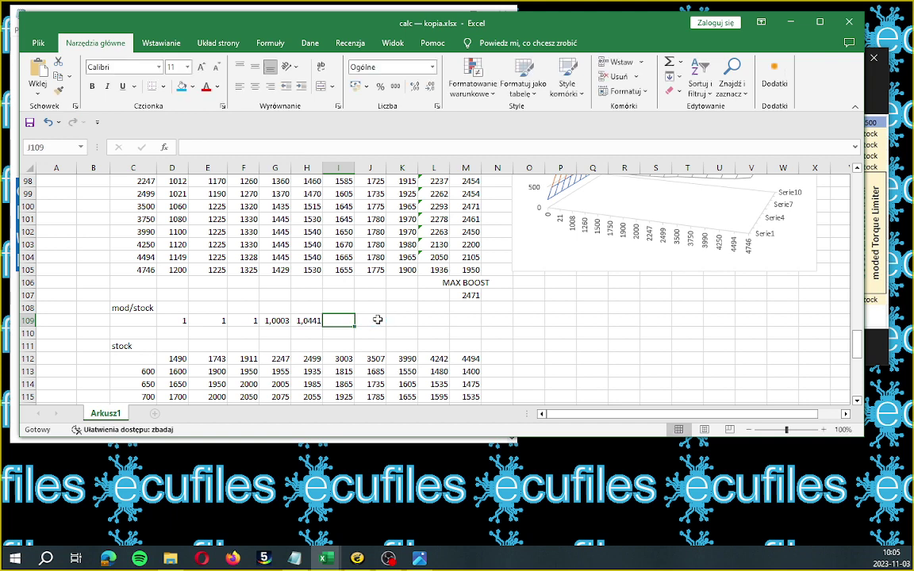
text(=)
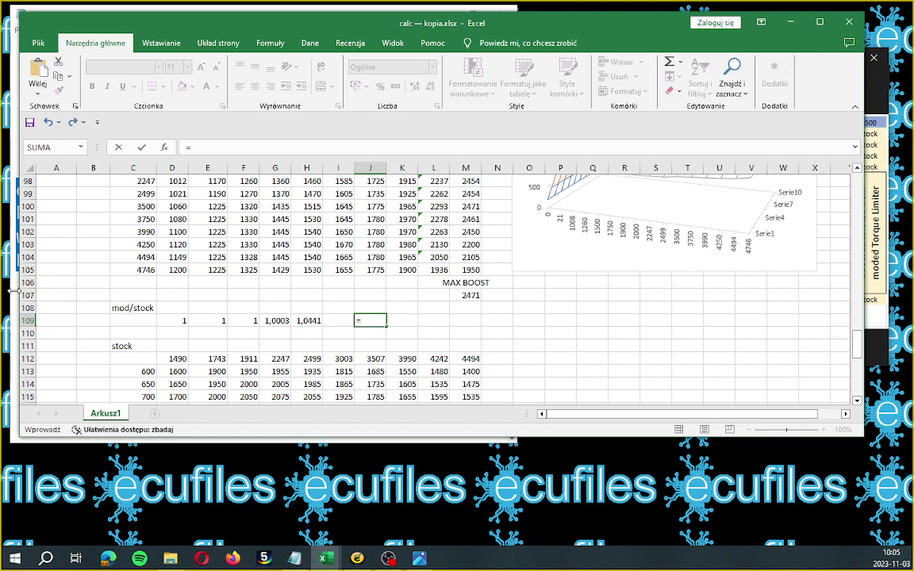
Switch to the Notepad document and add a block of blank lines below the BOOST LIMIT note.
click(295, 559)
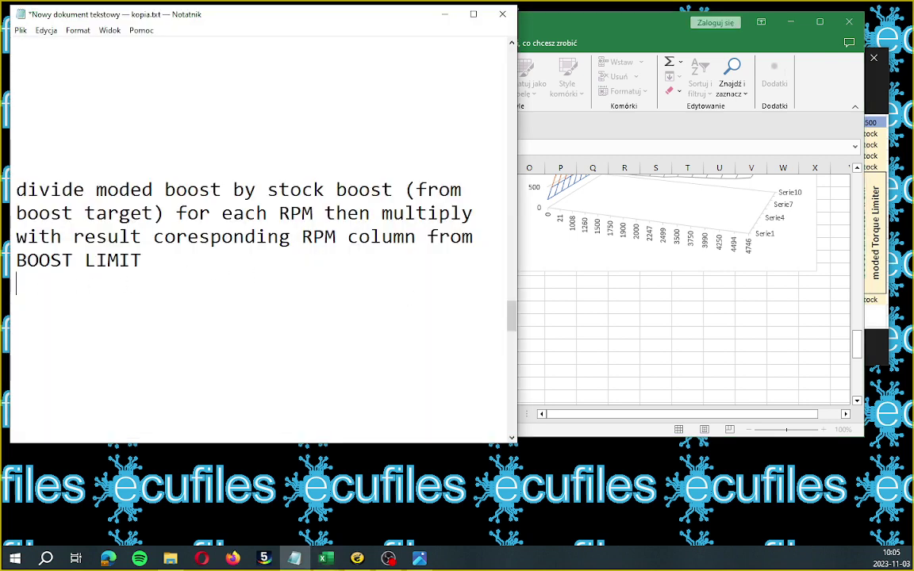
key(Return)
key(Return)
key(Return)
key(Return)
key(Return)
key(Return)
key(Return)
key(Return)
key(Return)
key(Return)
key(Return)
key(Return)
key(Return)
key(Return)
key(Return)
key(Return)
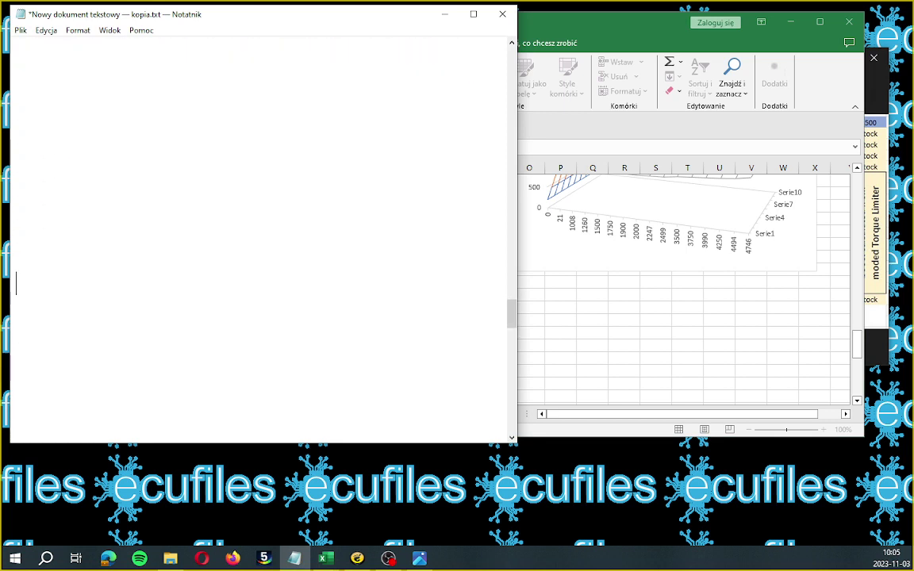
Write the note "there is no 3000RPMS line in boost map, we`ll interpolate it later" and highlight it.
text(there )
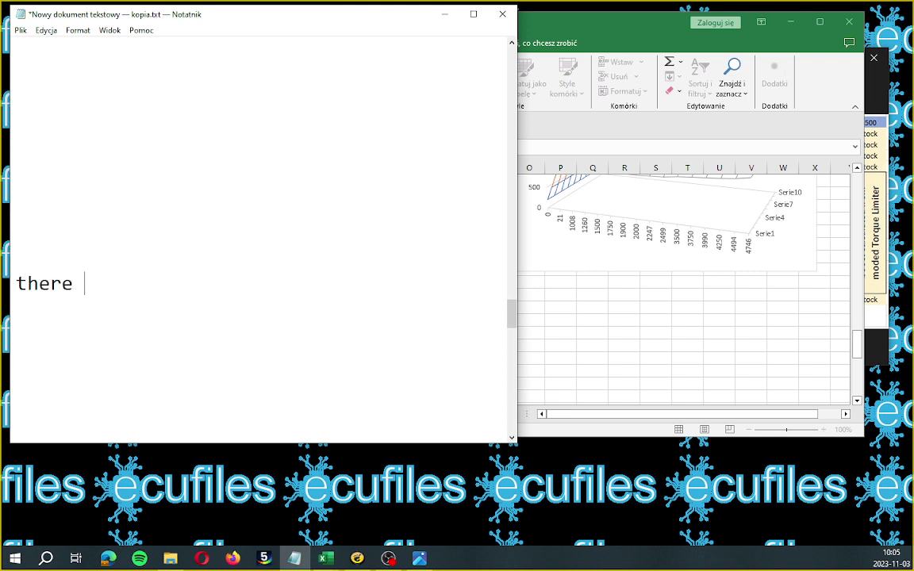
text(is no 3000)
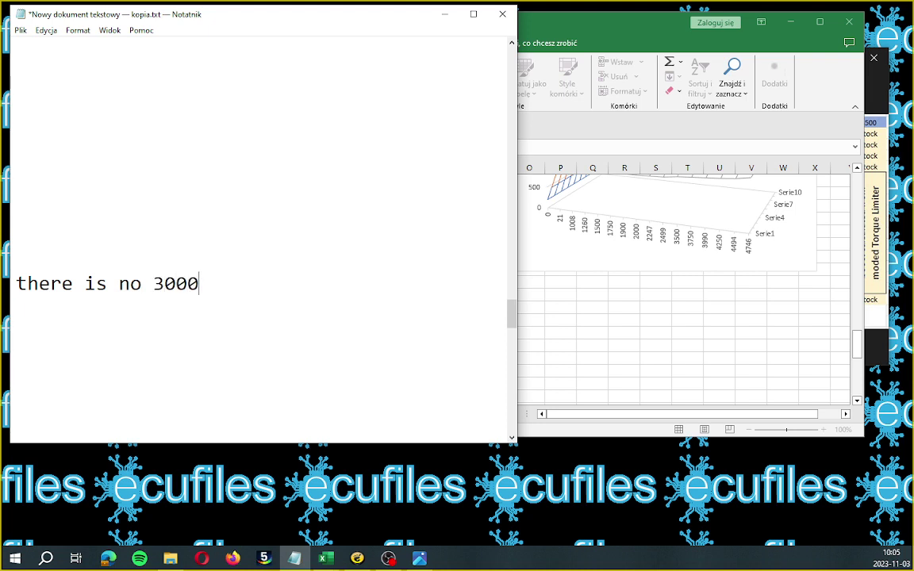
text(RPMS)
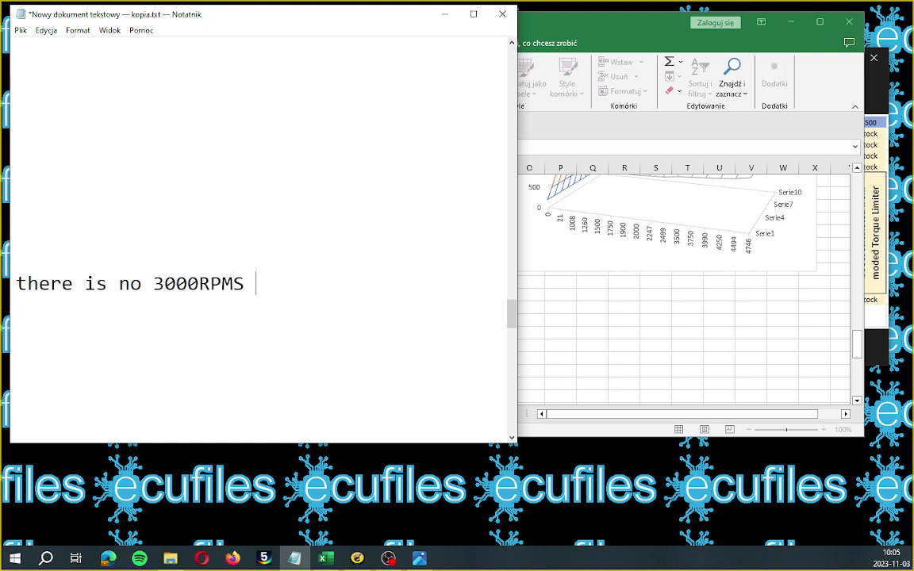
text( line in)
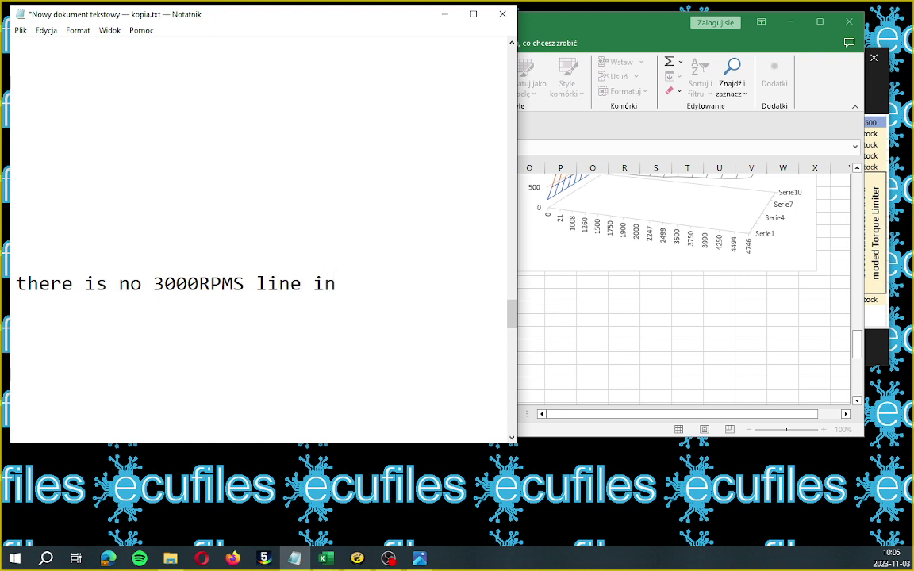
text( boost )
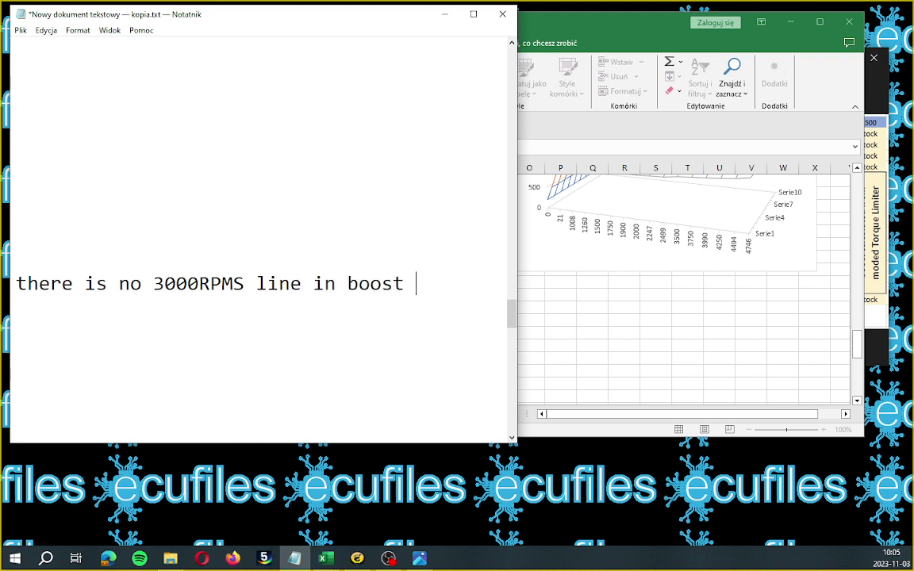
text(map, well)
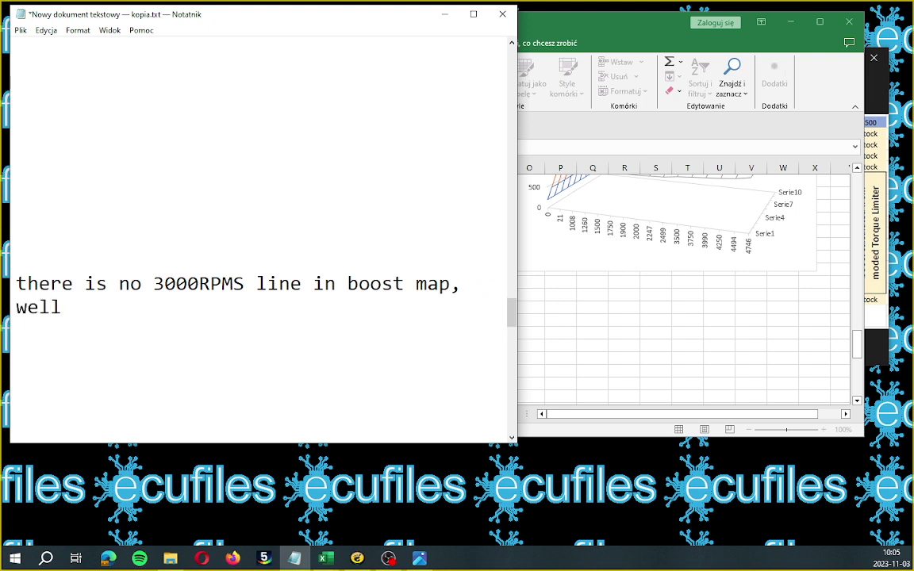
key(BackSpace)
key(BackSpace)
text(`ll)
text( ex)
key(BackSpace)
key(BackSpace)
text(interpolate)
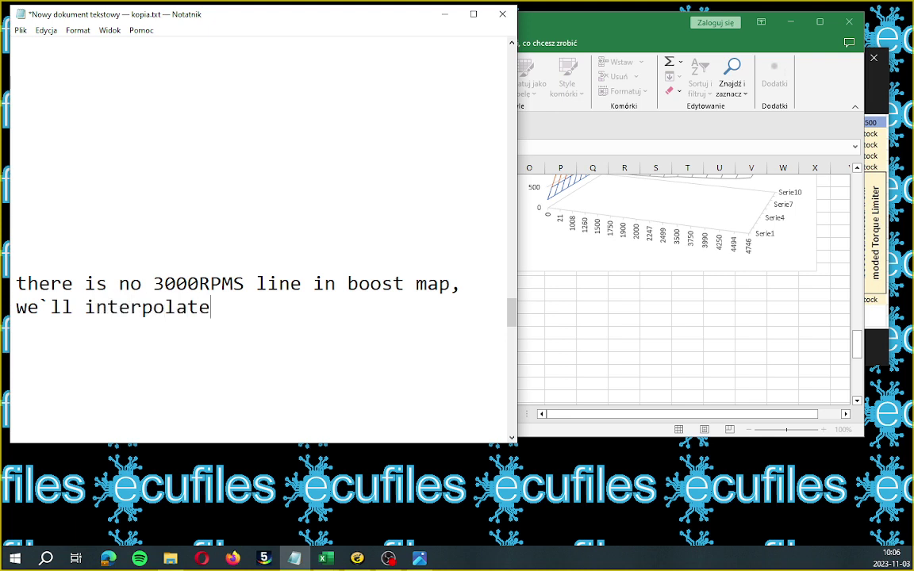
text( it later)
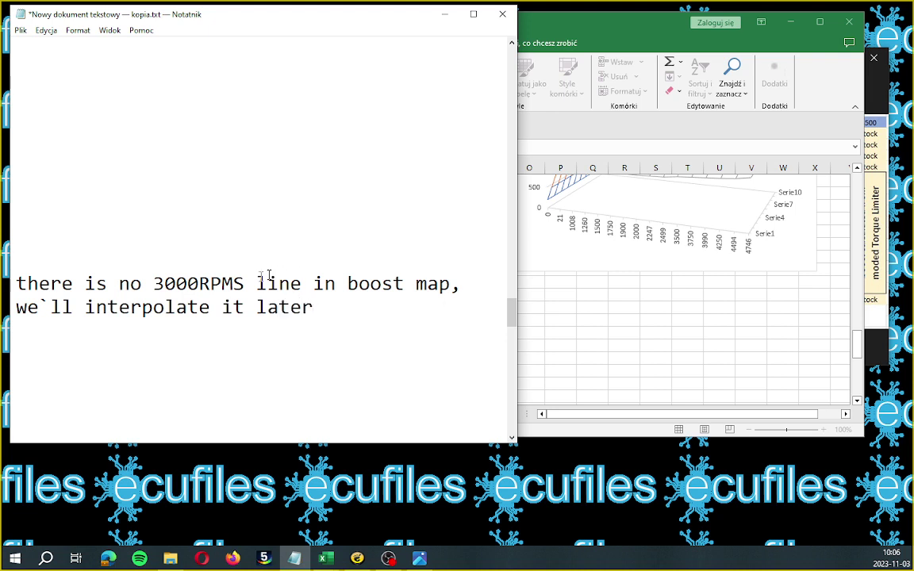
drag(16, 283, 313, 308)
Return to the Excel workbook and enter =M100/M60 in J109, dividing the COPY THIS boost at 3500 rpm by the ORI value.
click(556, 311)
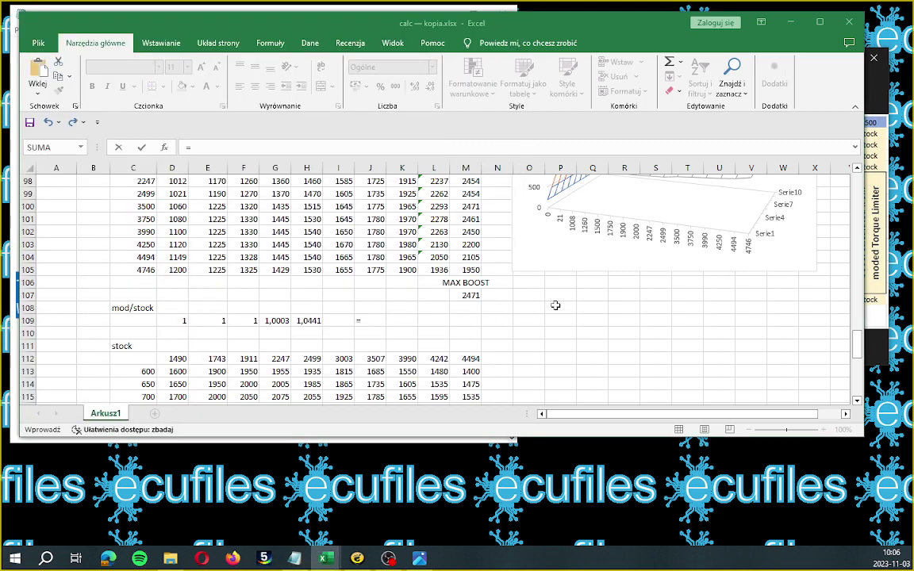
click(370, 321)
text(=)
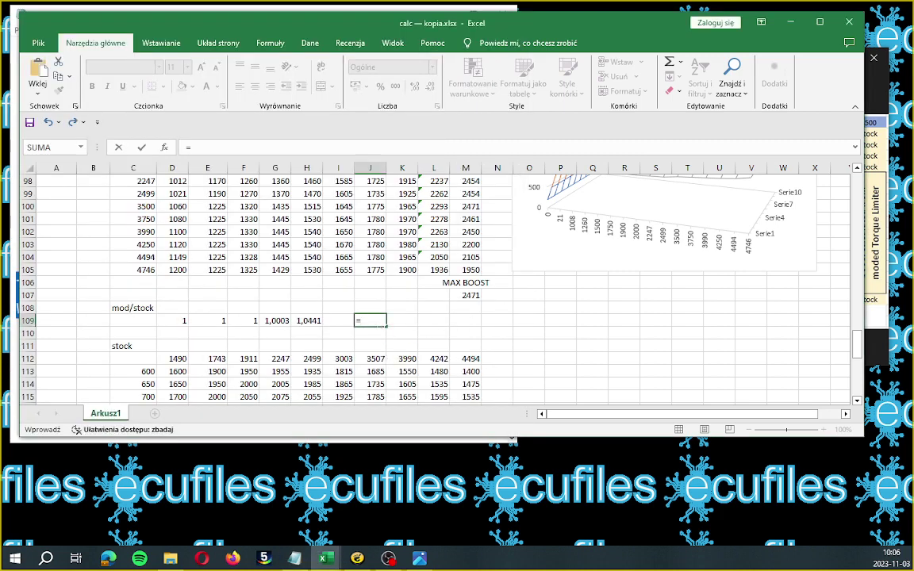
key(F2)
click(465, 205)
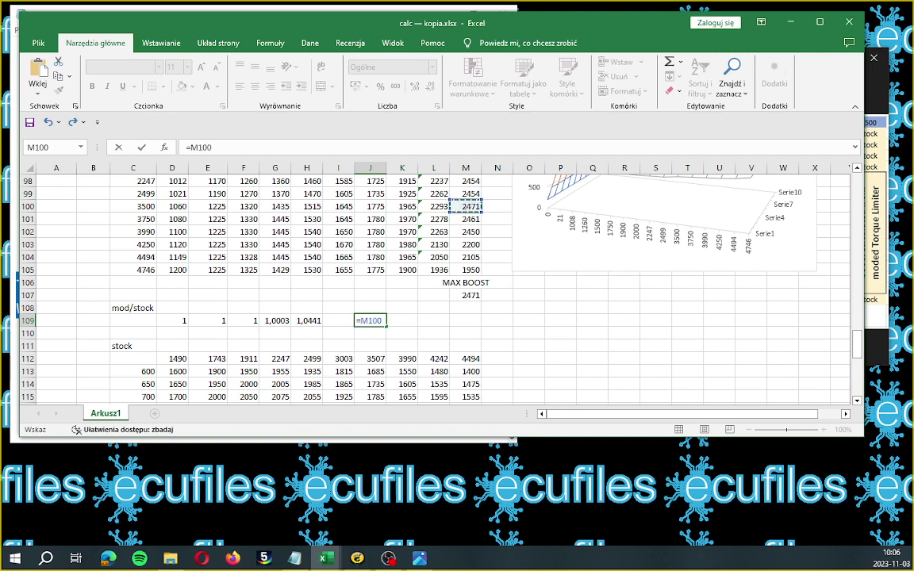
text(/)
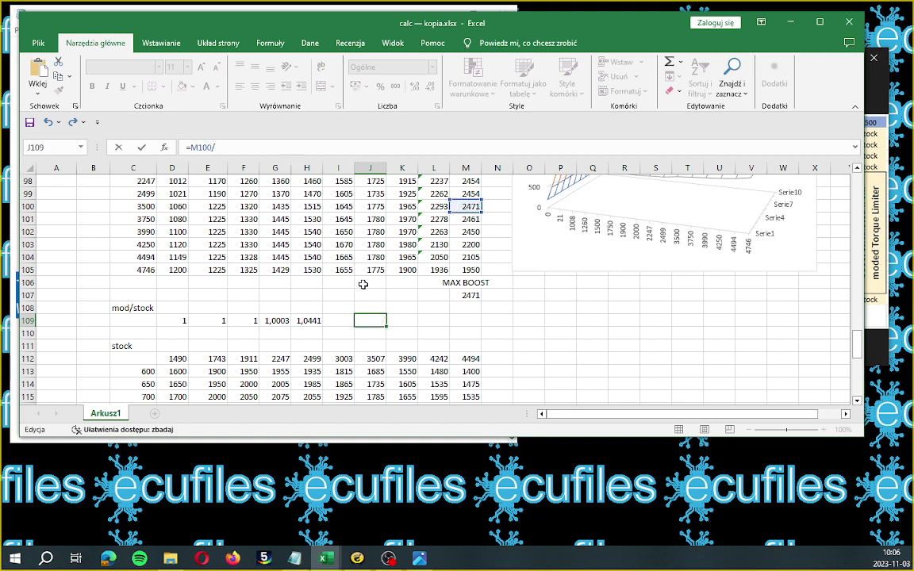
scroll(496, 244, up, 7)
scroll(496, 243, up, 8)
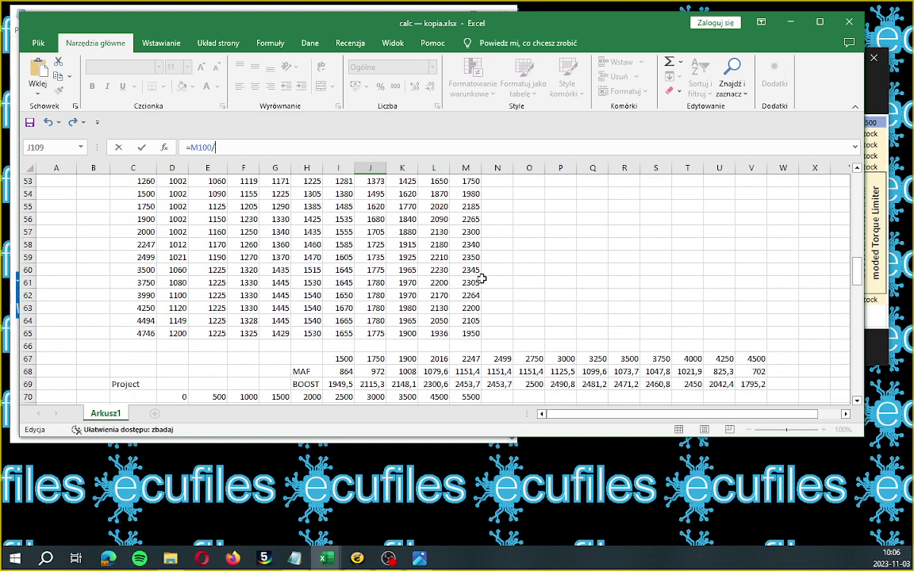
click(465, 270)
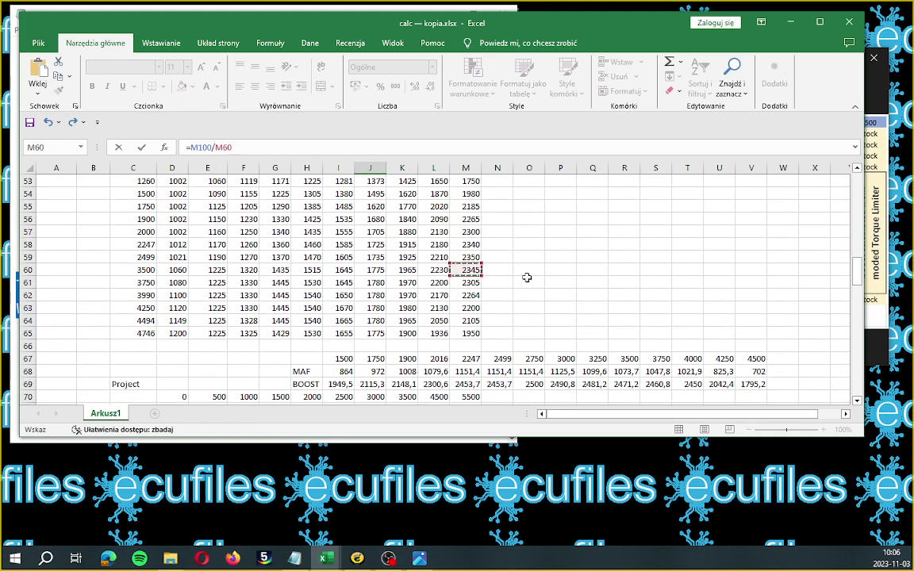
key(Tab)
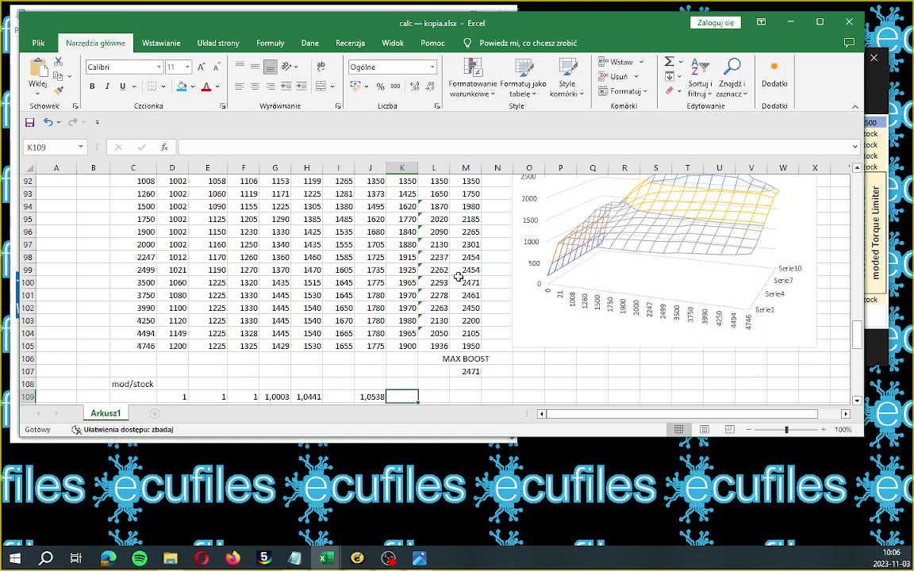
Enter the formula =M102/M62 in K109, dividing the COPY THIS boost at 3990 rpm by the ORI table's value.
scroll(458, 279, down, 4)
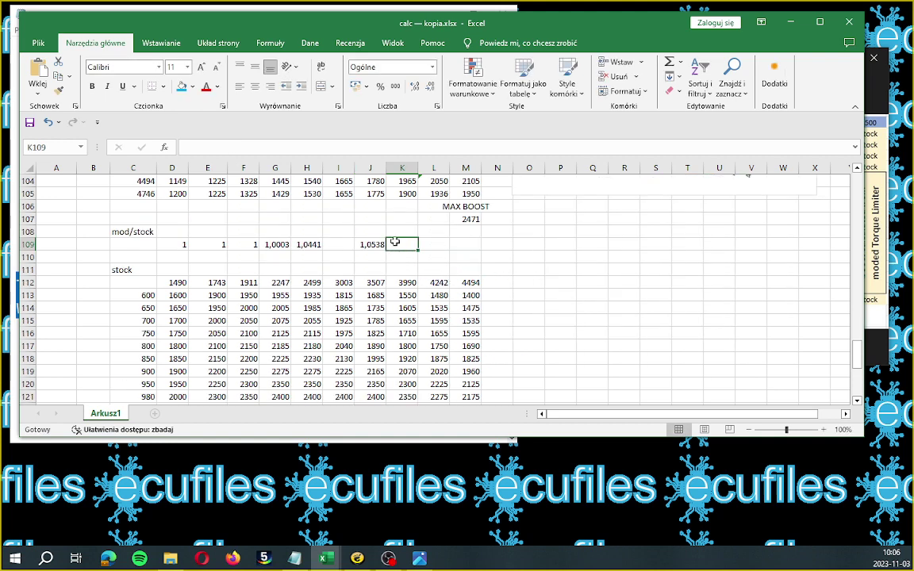
text(+)
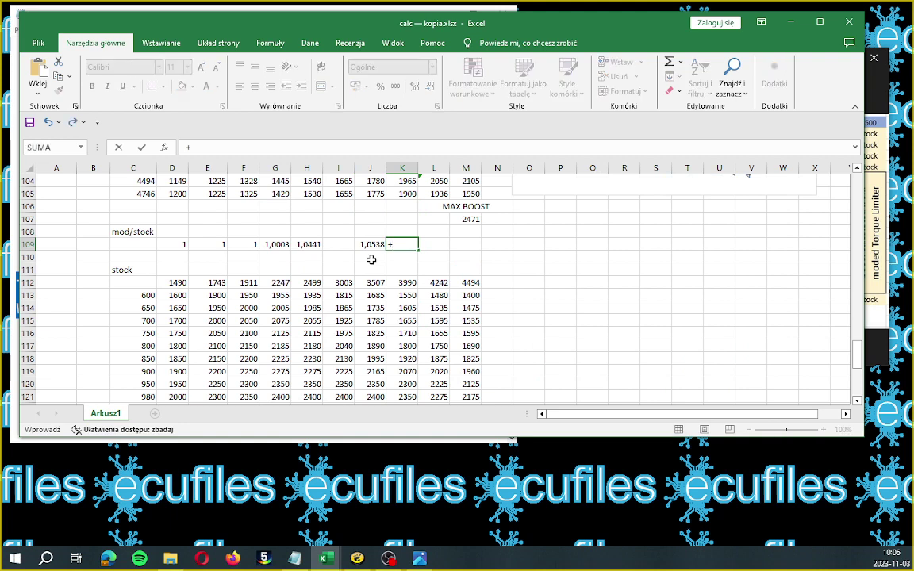
key(BackSpace)
text(=)
scroll(471, 303, up, 2)
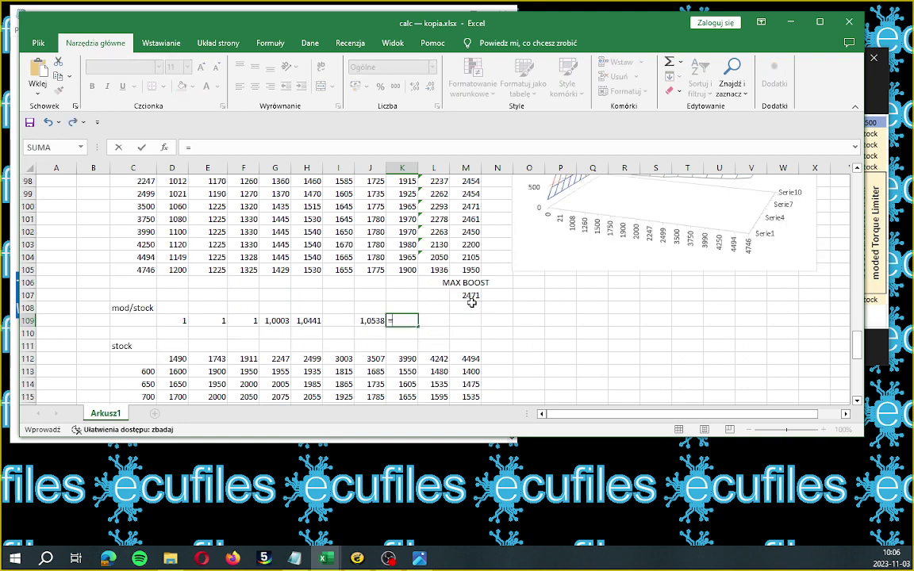
click(466, 232)
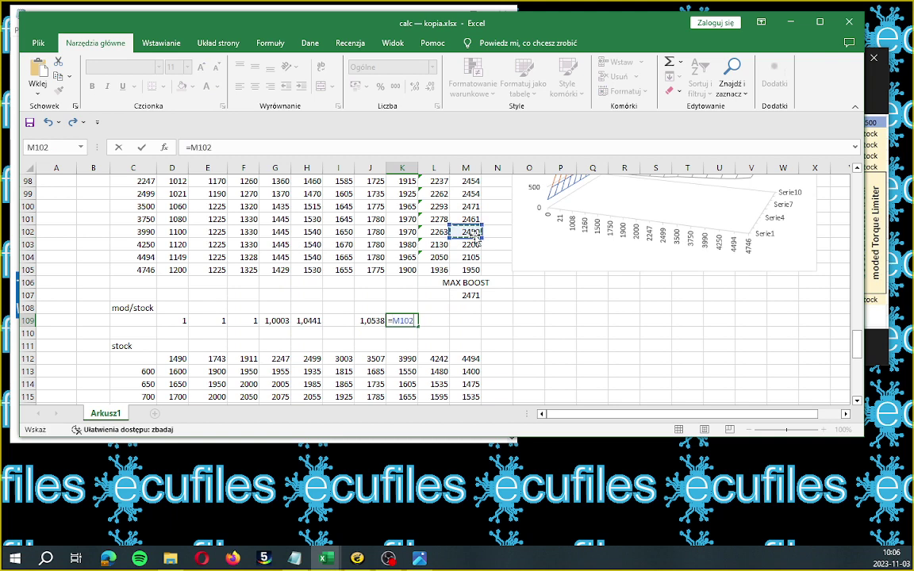
key(F2)
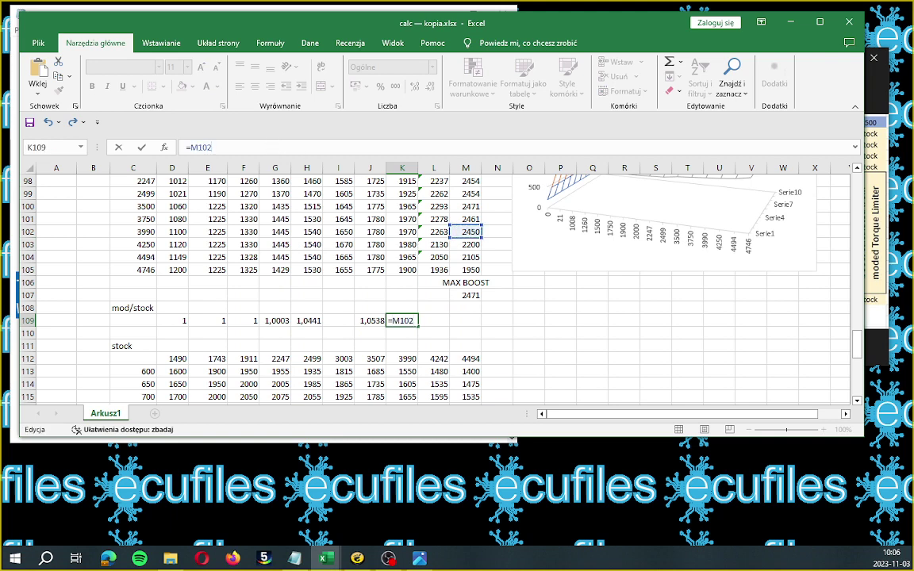
text(/)
scroll(495, 287, up, 7)
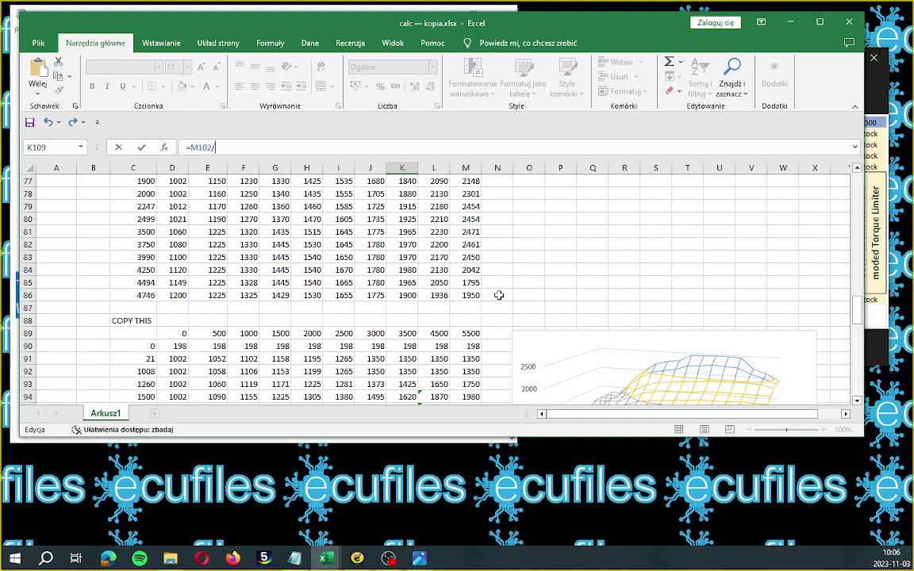
scroll(499, 296, up, 6)
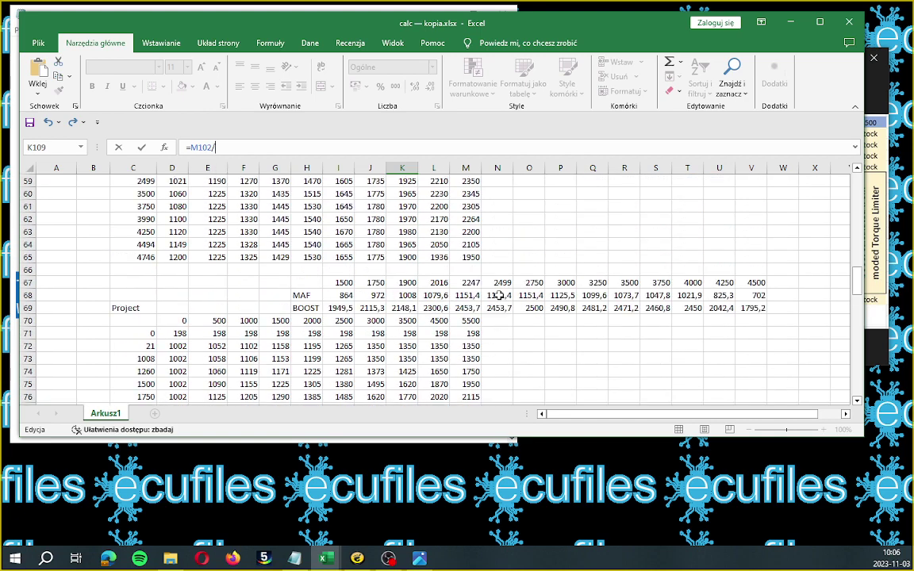
click(469, 219)
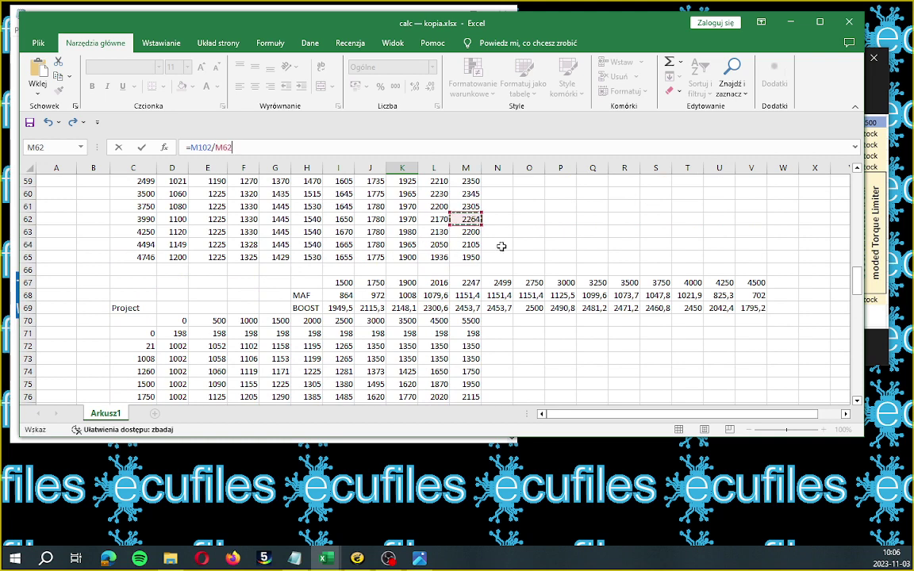
key(Return)
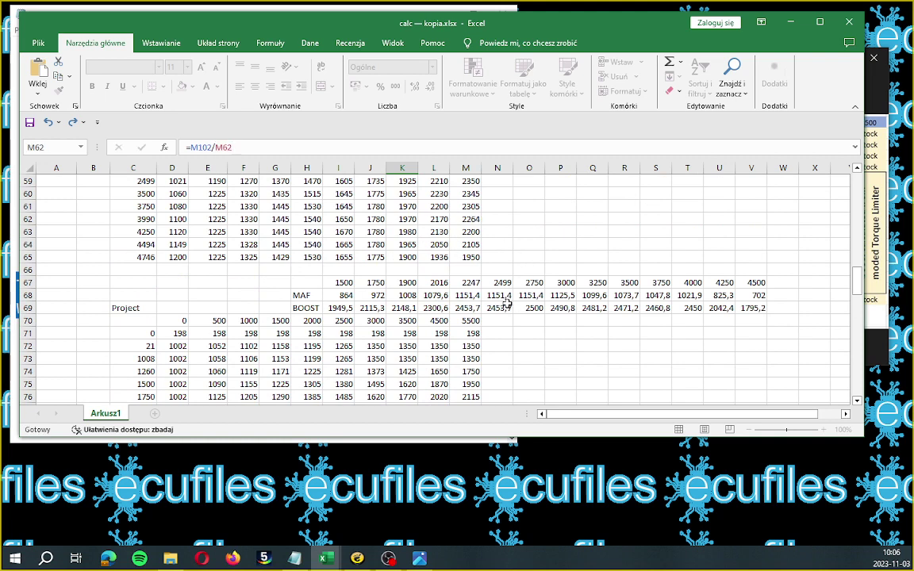
Enter =M103/M84 in L109, dividing the COPY THIS boost at 4250 rpm by the Project table's value.
scroll(502, 306, down, 2)
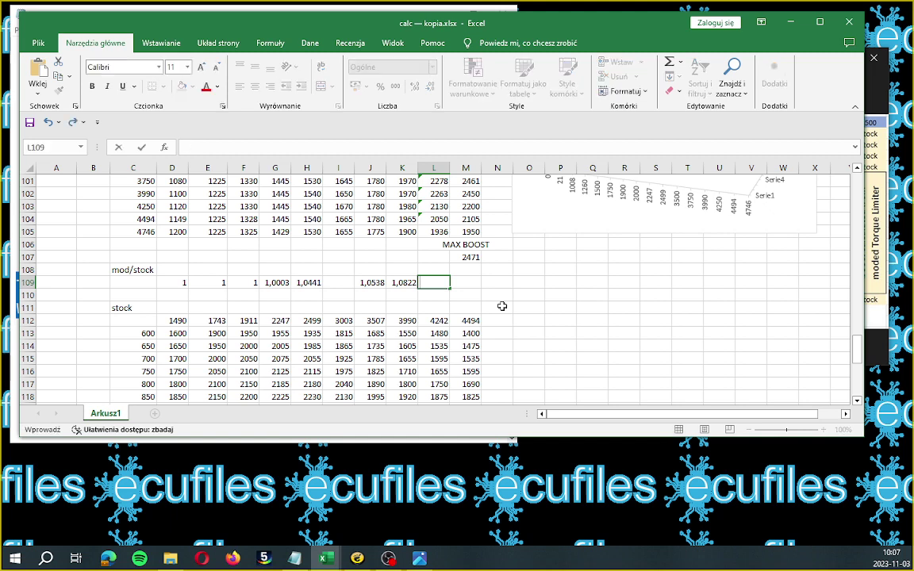
text(=)
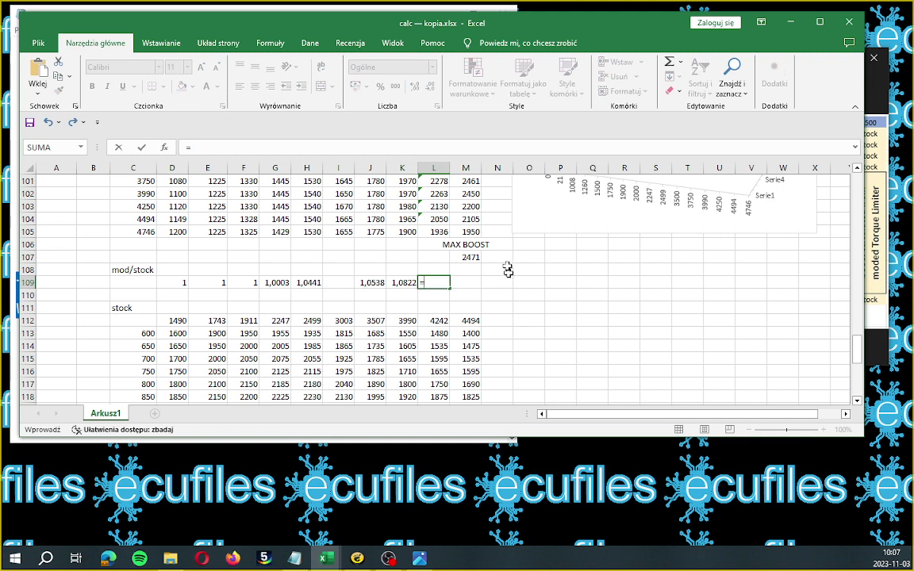
click(470, 206)
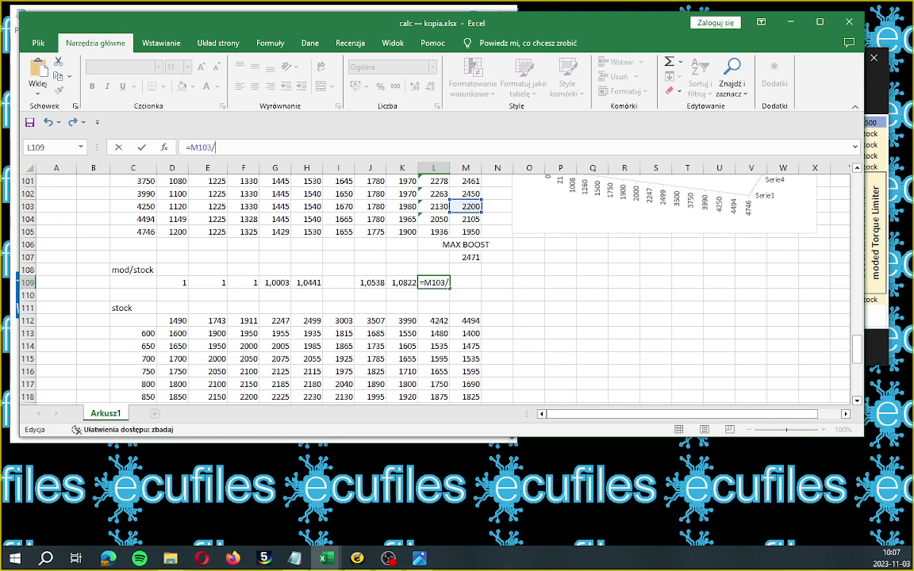
text(/)
scroll(456, 263, up, 3)
scroll(456, 263, up, 4)
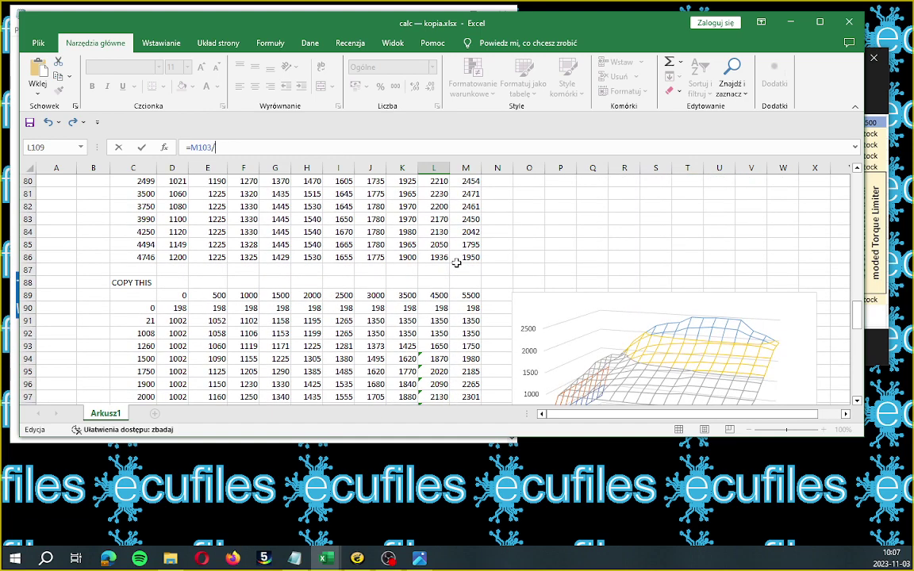
click(470, 231)
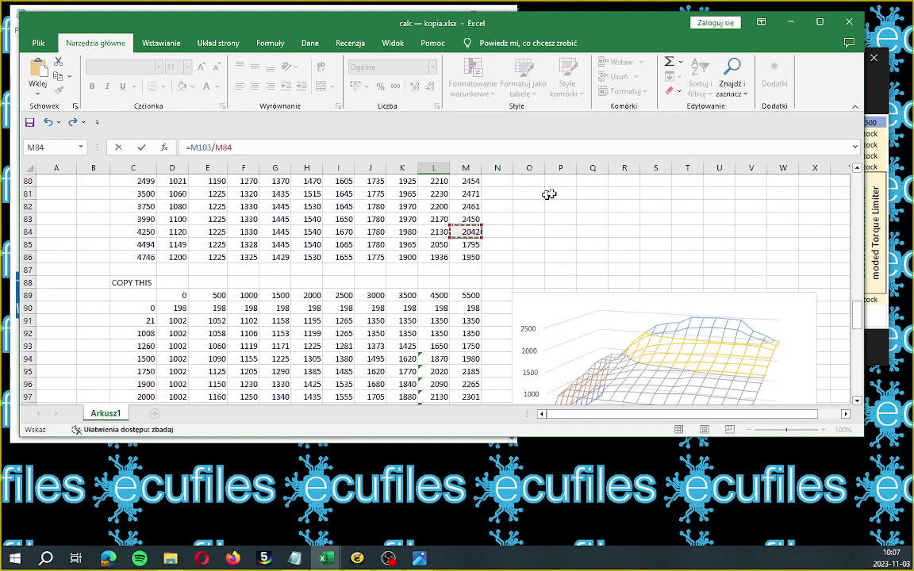
key(Tab)
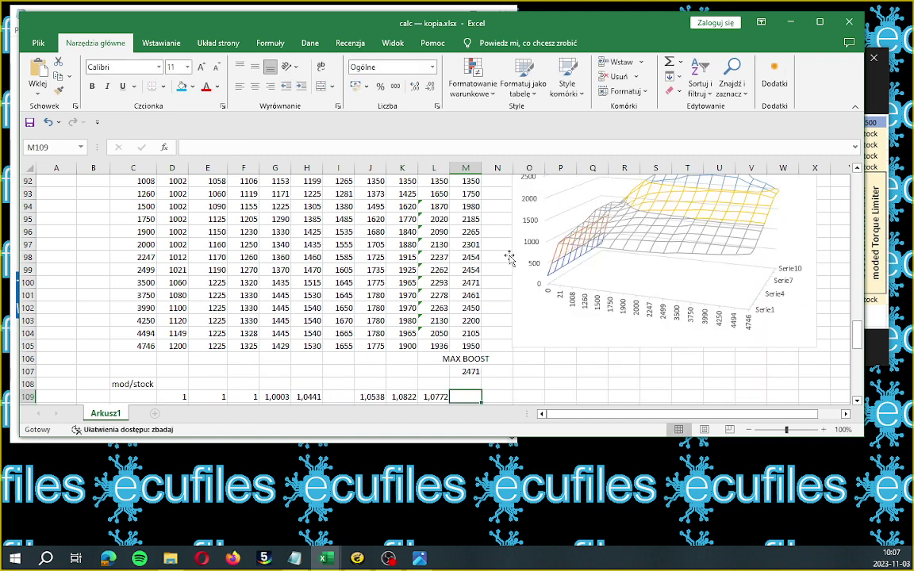
Enter =M104/M85 in M109, dividing the COPY THIS boost at 4494 rpm by the Project table's value.
scroll(509, 263, down, 1)
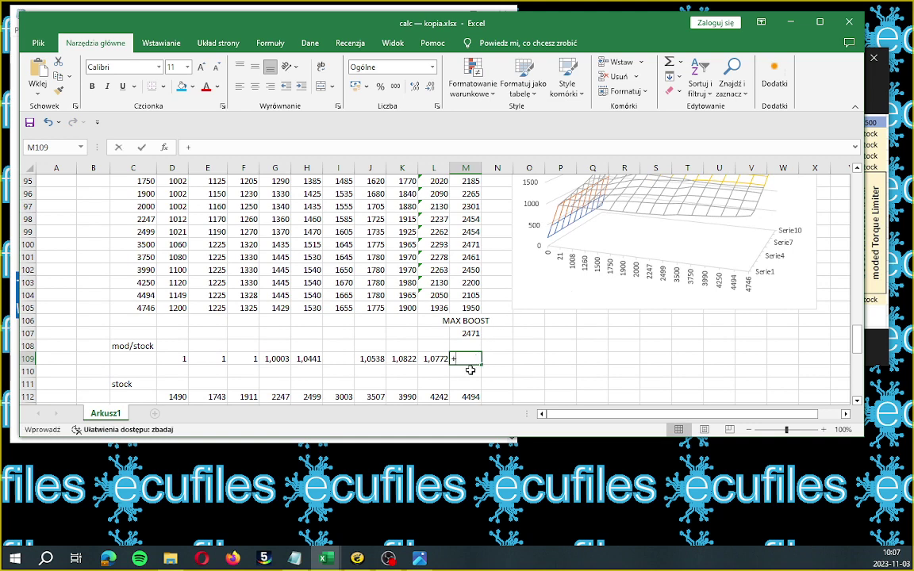
text(+)
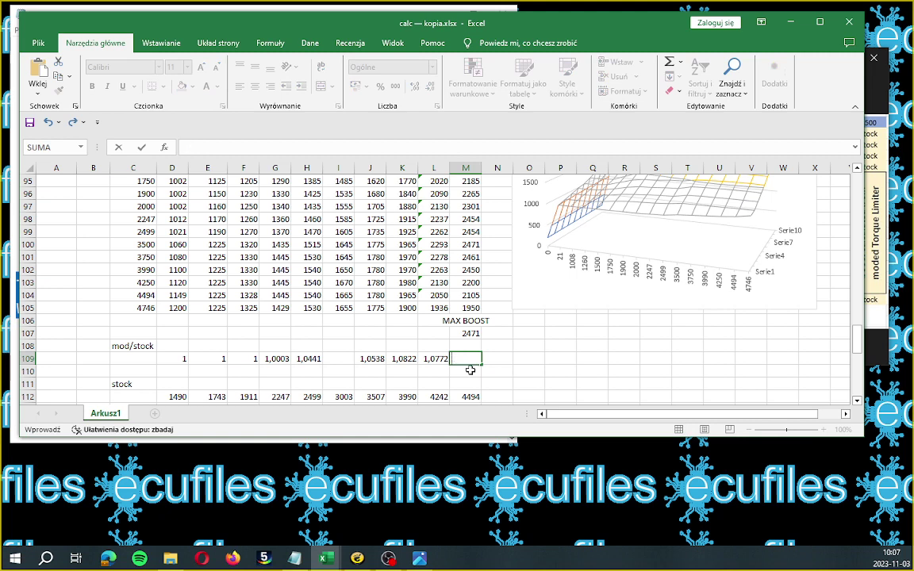
text(=)
click(473, 295)
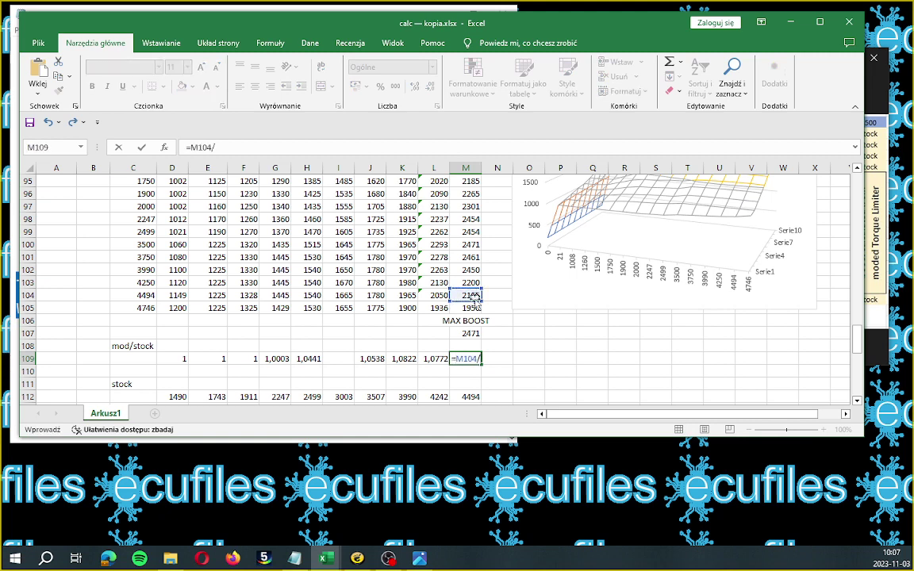
text(/)
scroll(535, 334, up, 5)
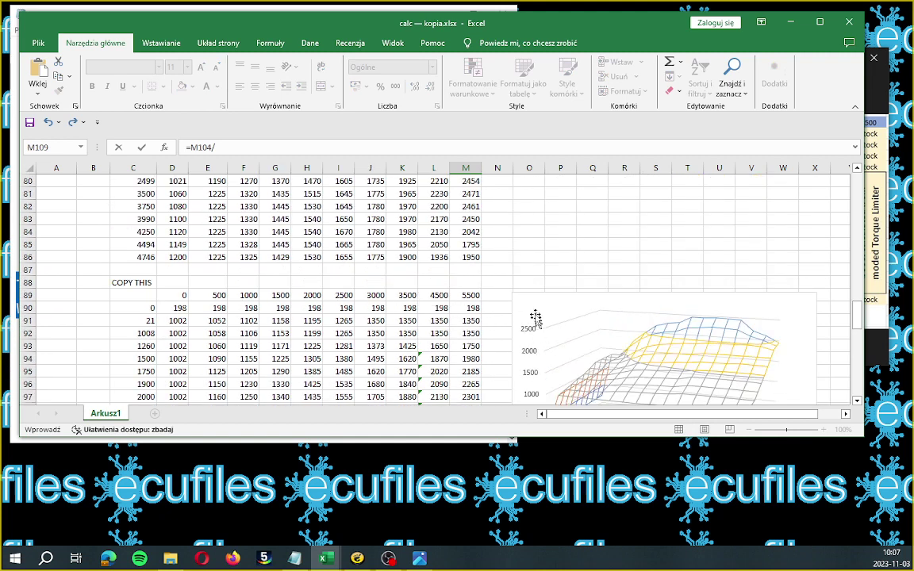
click(479, 249)
click(479, 248)
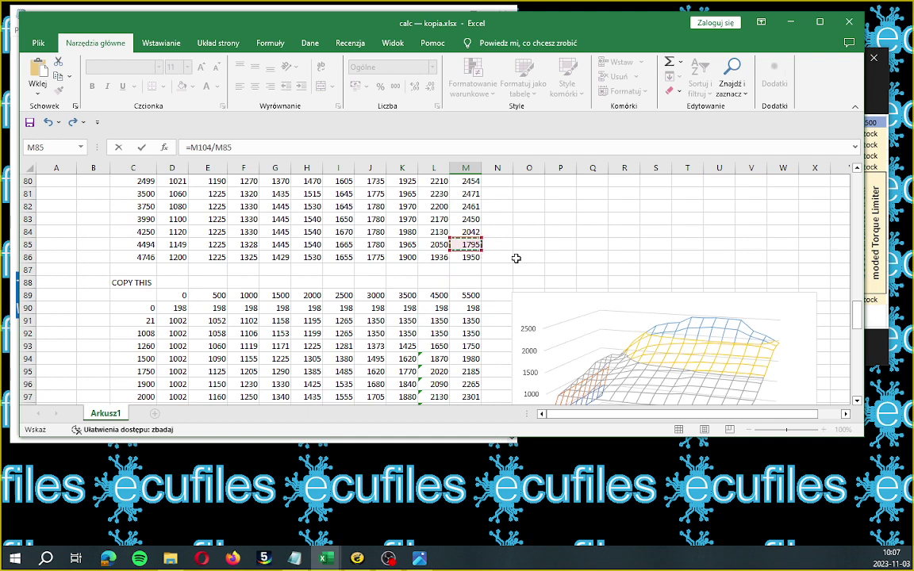
key(Tab)
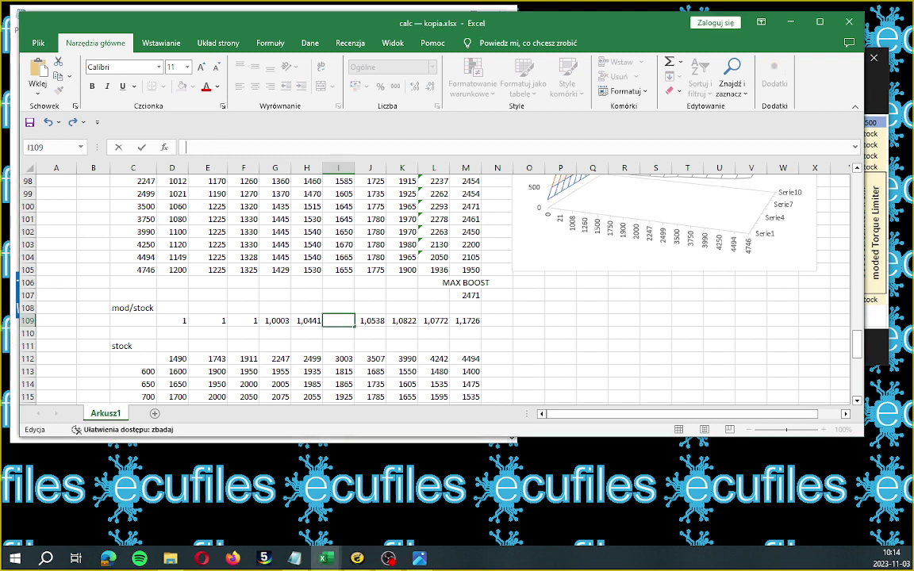
Enter the formula =avarge(H109;K109) in the empty 3003 rpm ratio cell I109.
key(BackSpace)
text(=avarg)
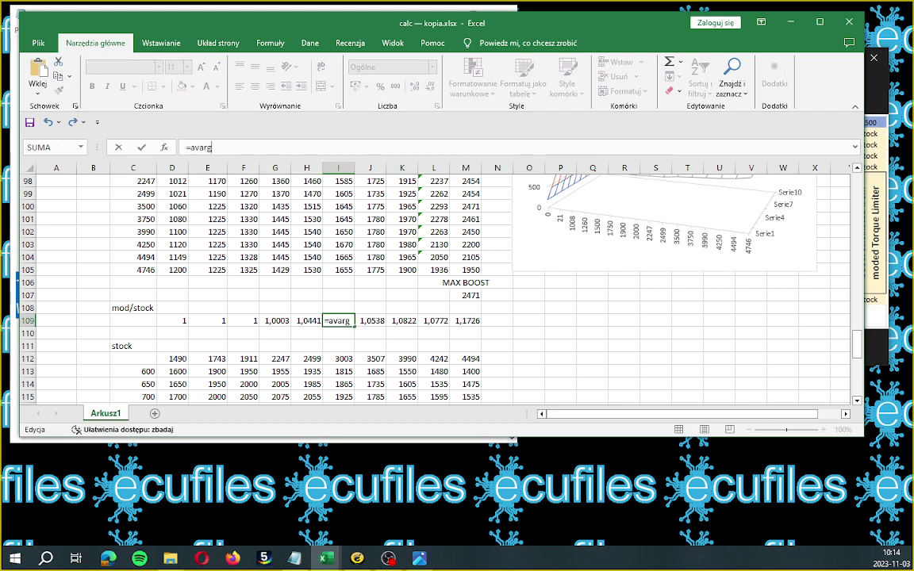
text(e()
click(298, 321)
text(;)
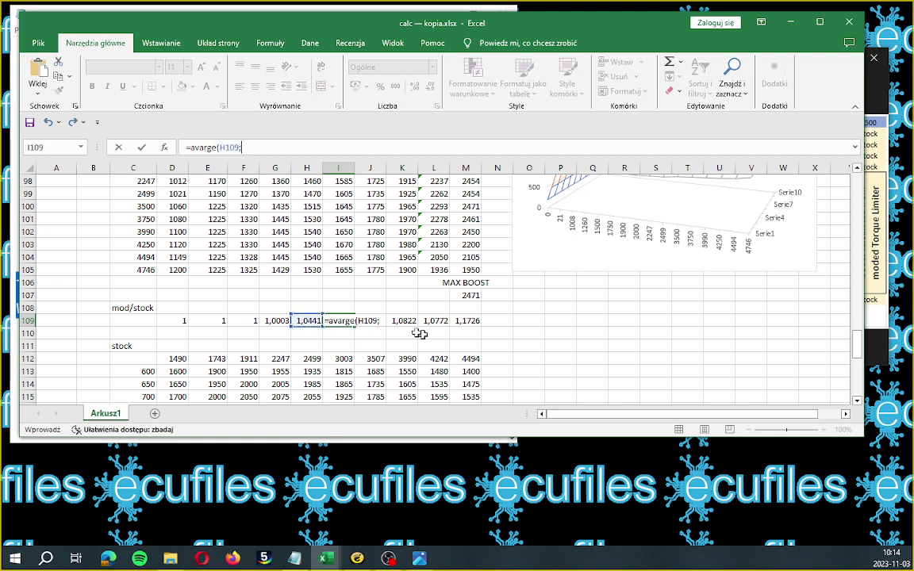
click(401, 320)
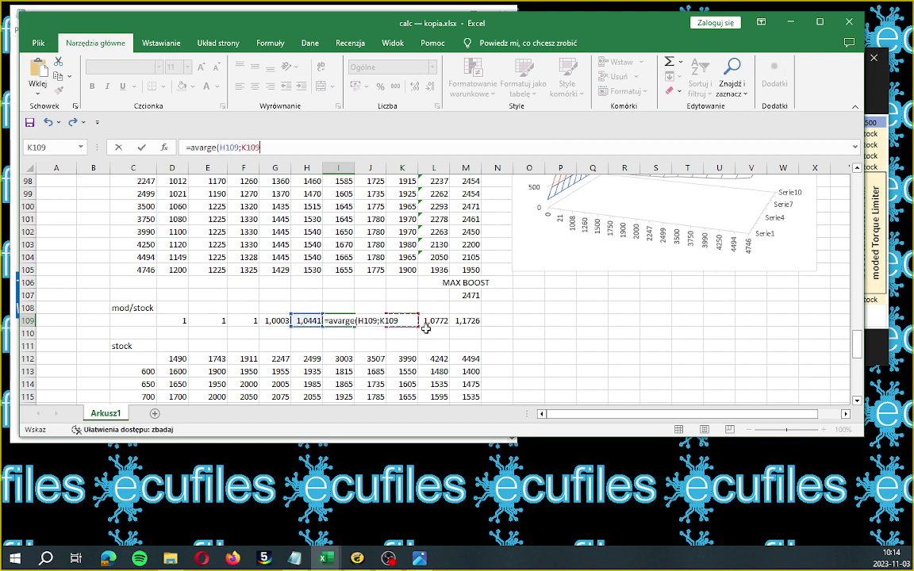
text())
key(Tab)
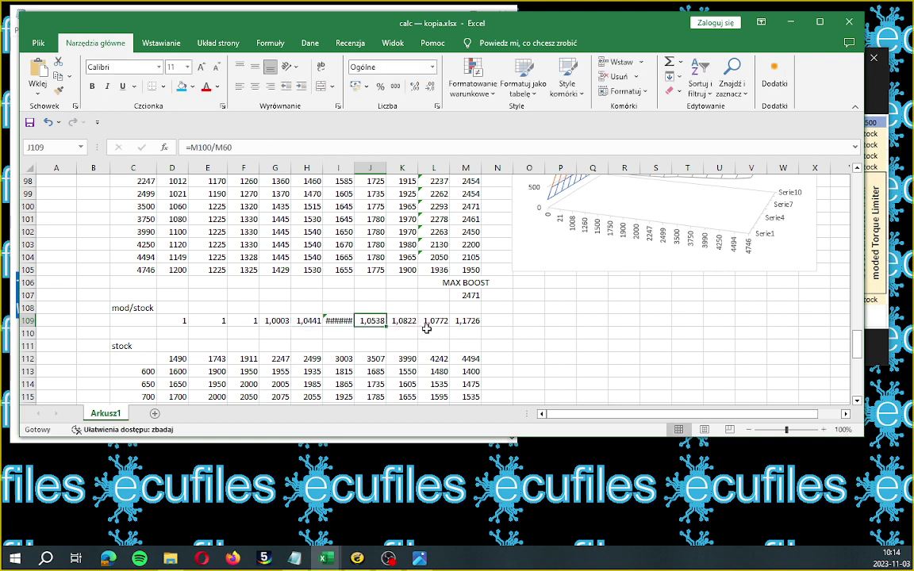
Replace the function name in I109 with ŚREDNIA so the formula reads =ŚREDNIA(H109;K109).
click(345, 320)
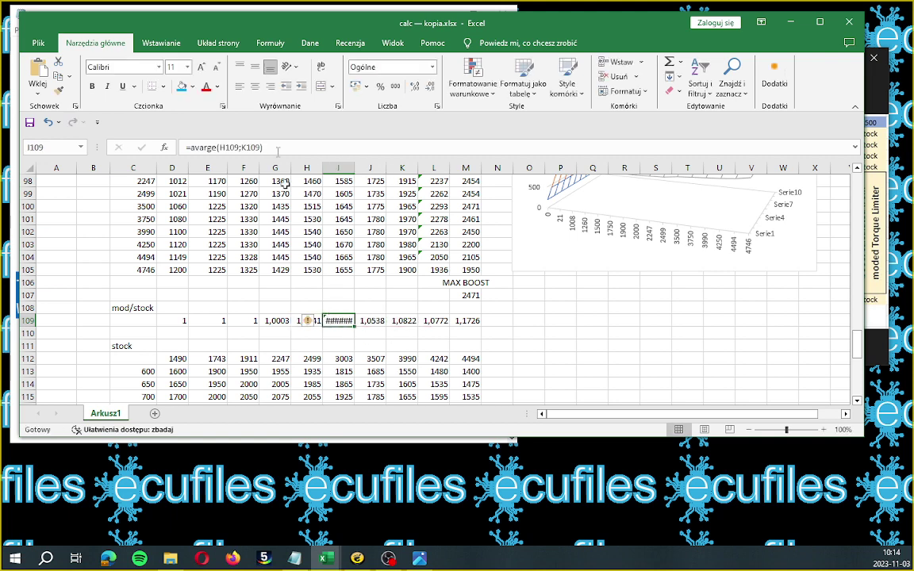
double_click(202, 148)
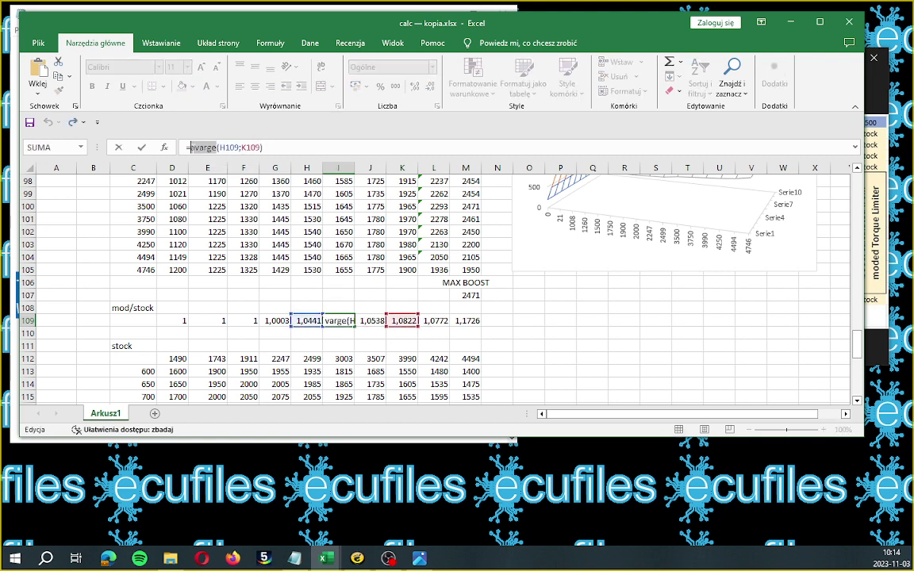
key(BackSpace)
text(średnia)
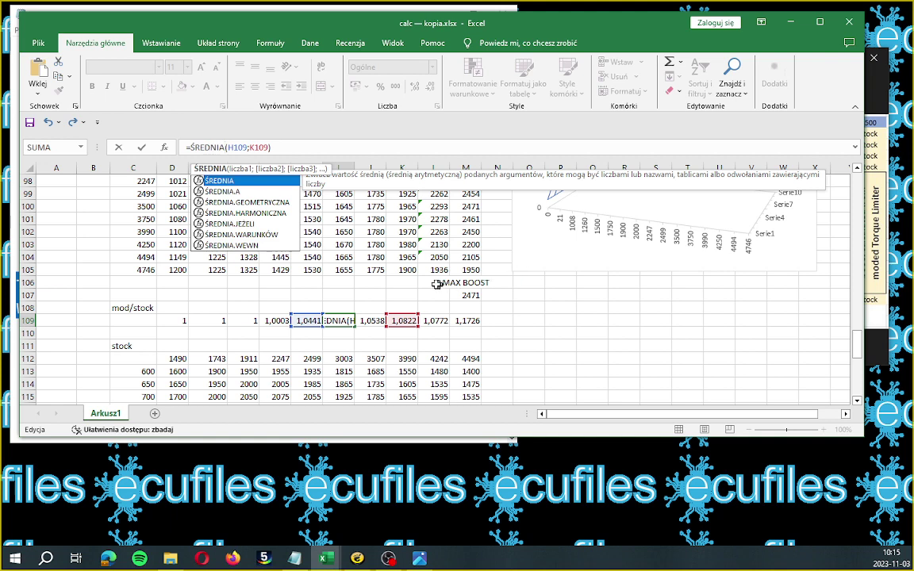
key(Return)
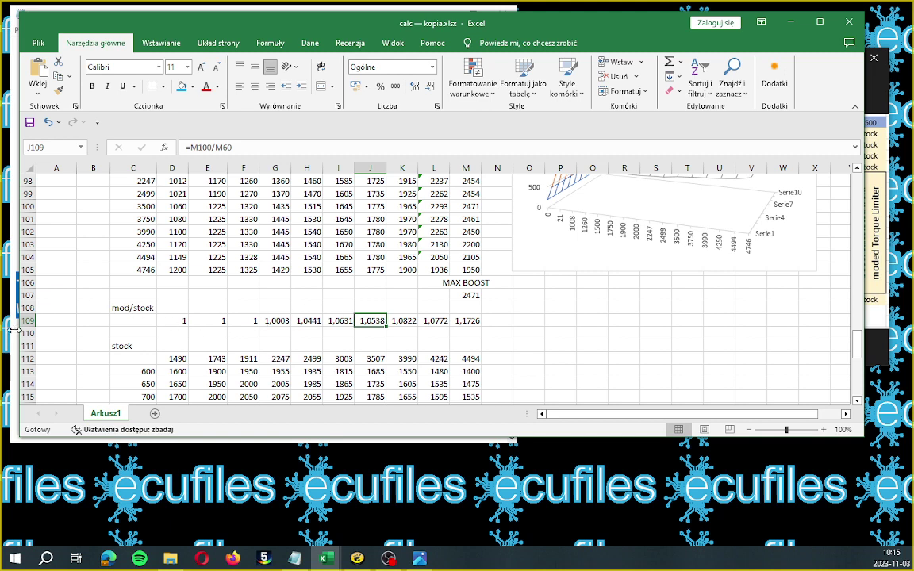
Review the note about the missing 3000RPMS line in Notepad and return to the Excel workbook.
key(alt+Tab)
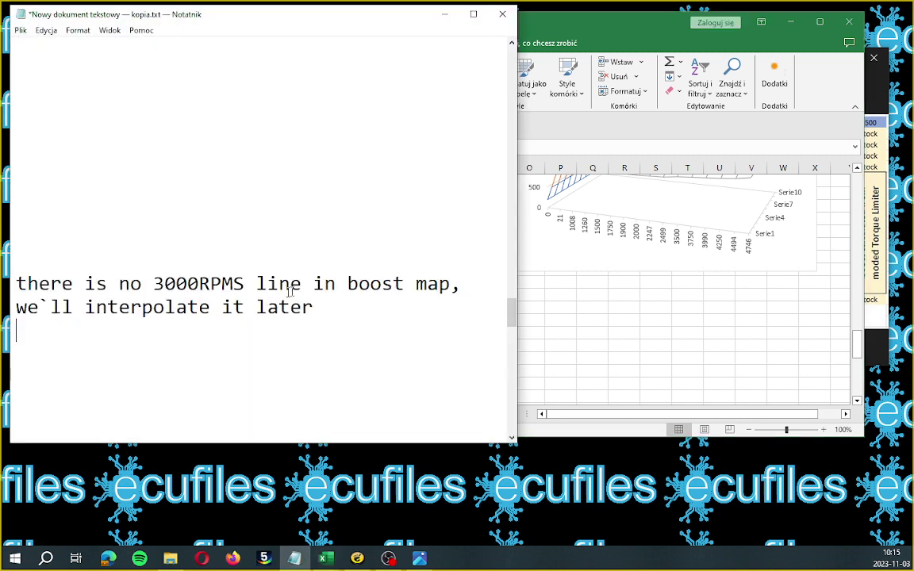
drag(511, 310, 522, 327)
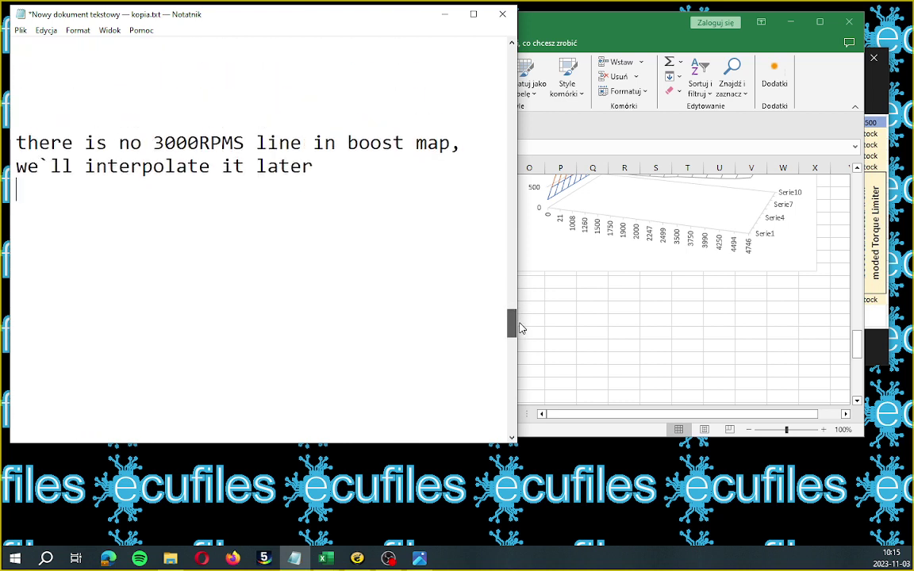
drag(522, 328, 524, 337)
click(558, 433)
scroll(375, 347, down, 1)
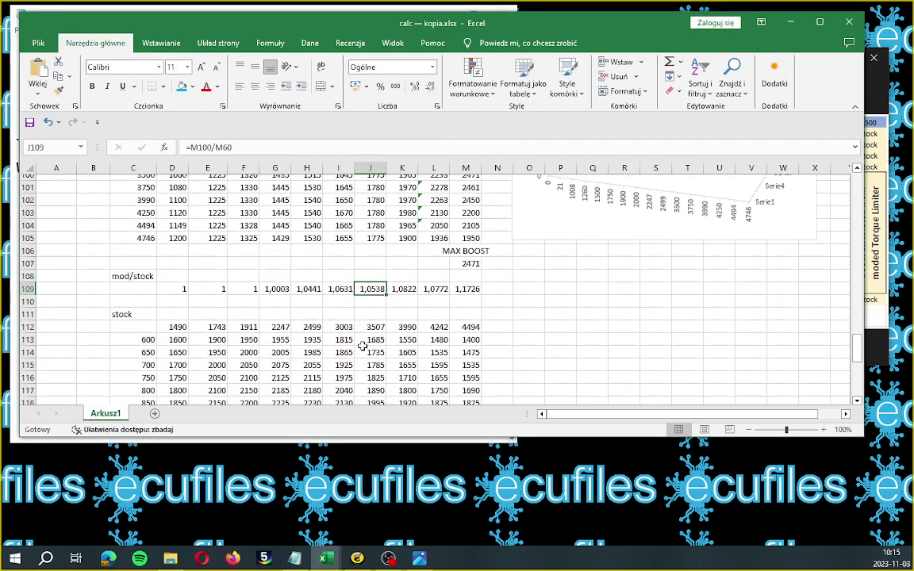
Clear the first RPM header of the stock map, D112, and re-enter 1490.
click(176, 322)
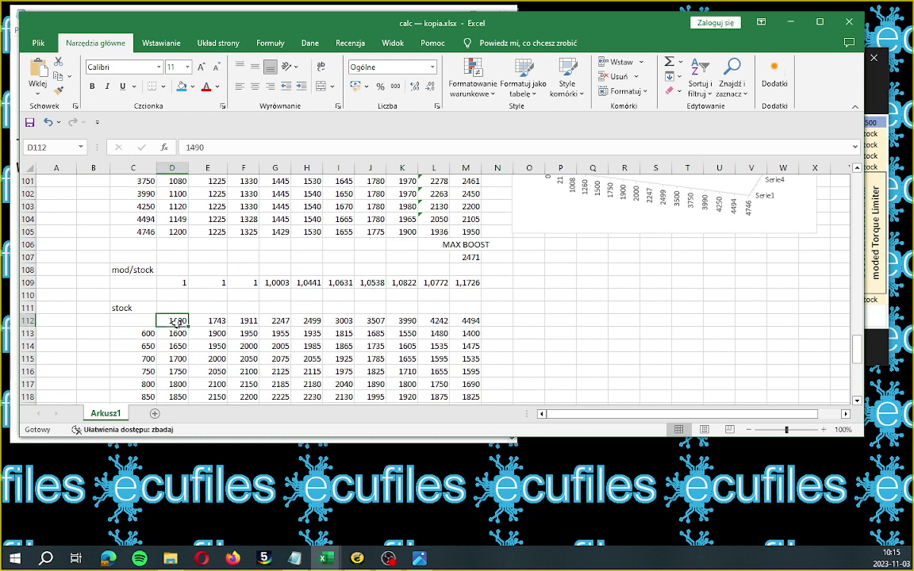
double_click(176, 323)
key(BackSpace)
key(BackSpace)
key(BackSpace)
key(BackSpace)
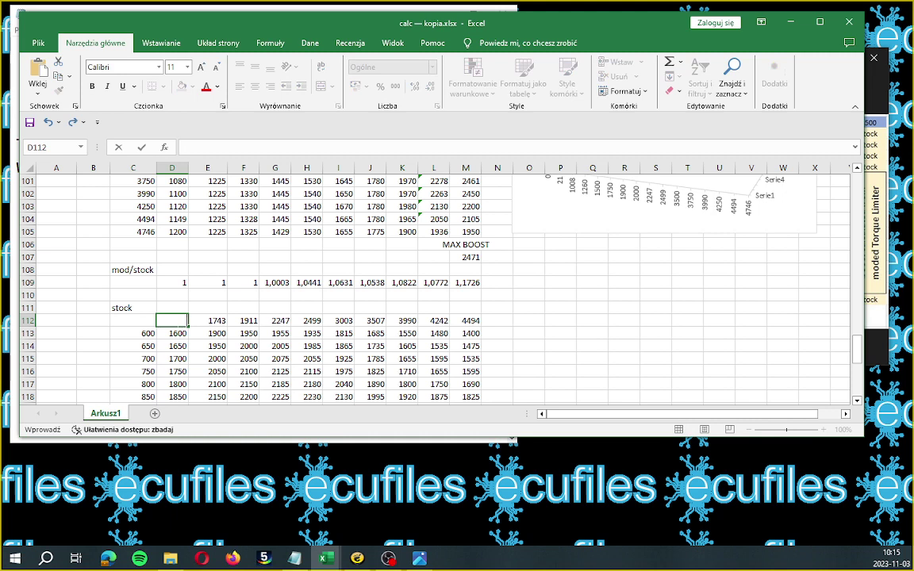
text(1490)
key(ctrl+Return)
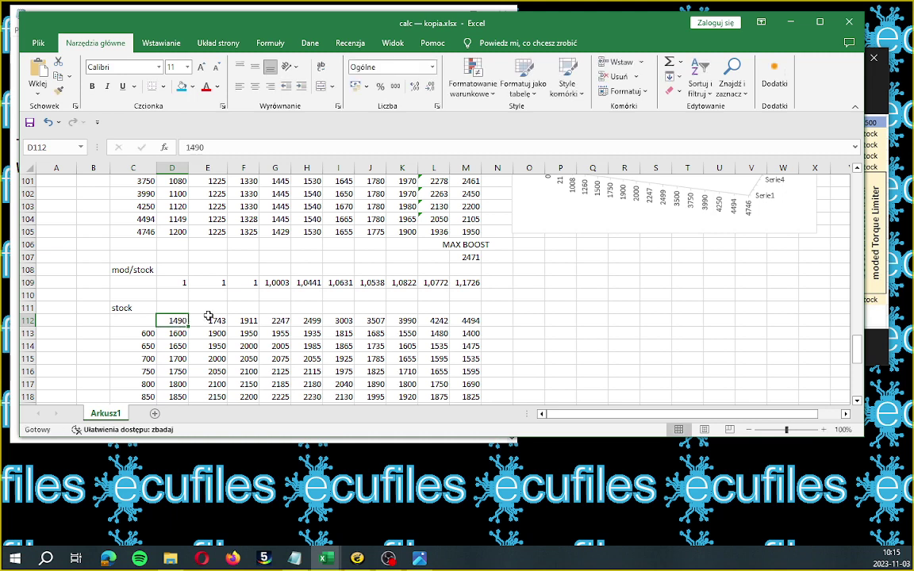
Fill the RPM header row of the mod/copy map, D125 to M125, with references to the stock header starting with =D112.
scroll(208, 317, down, 2)
scroll(208, 317, down, 1)
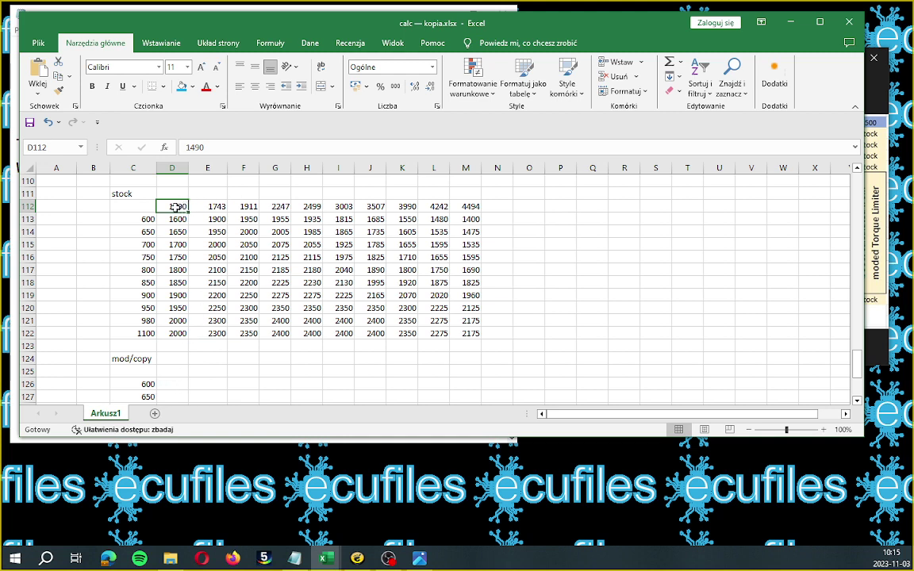
drag(174, 206, 271, 204)
click(181, 370)
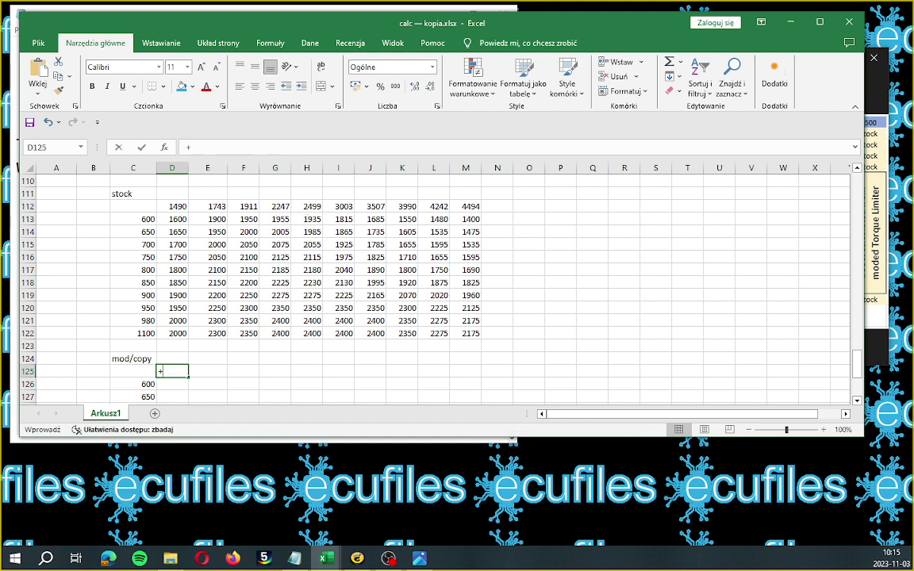
text(=)
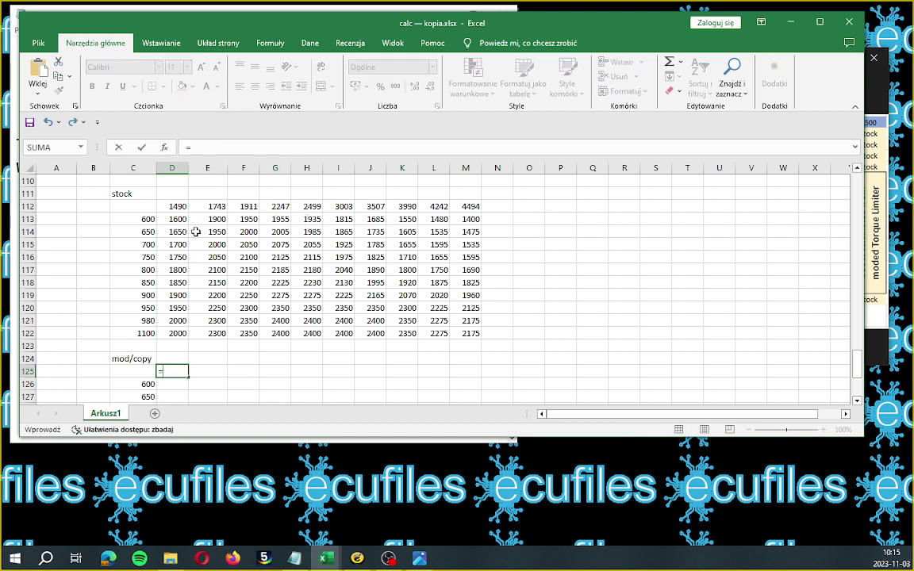
click(173, 206)
key(Return)
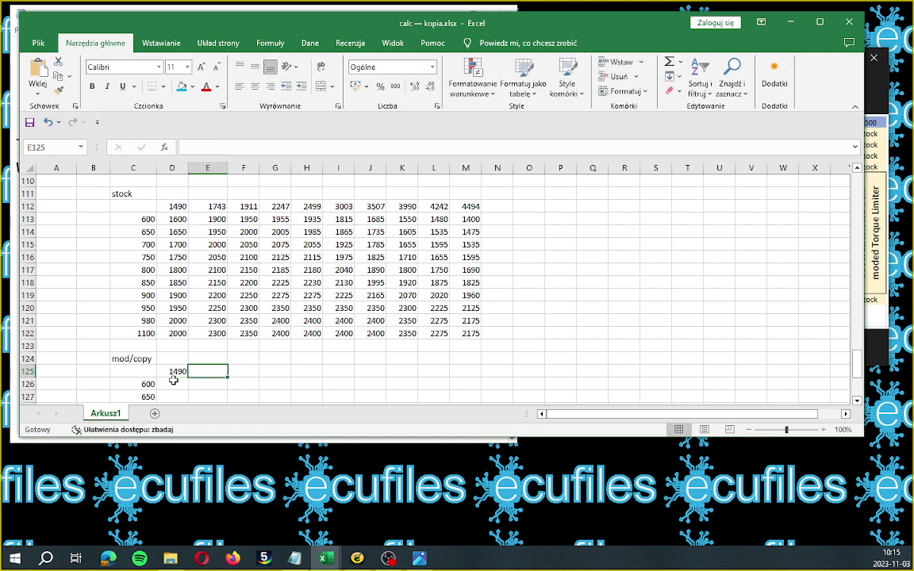
drag(188, 378, 480, 371)
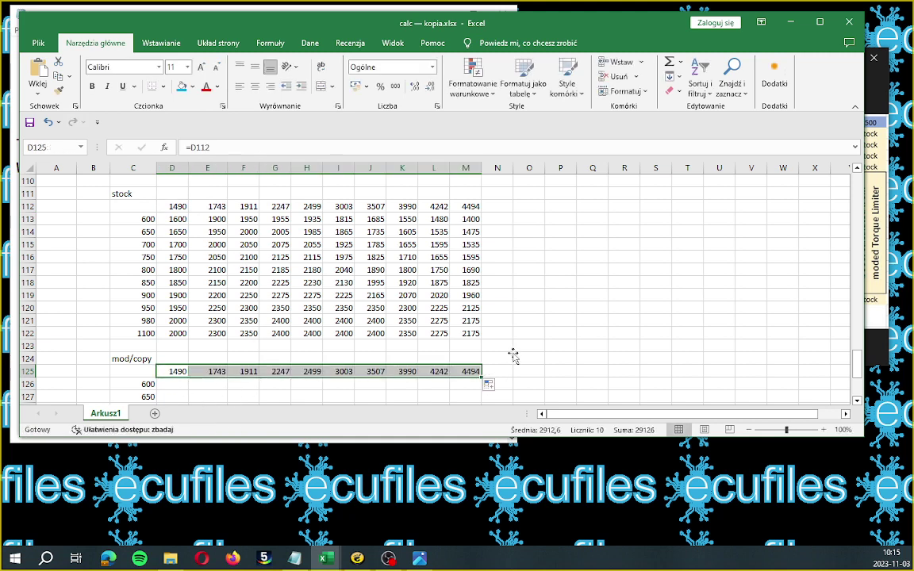
click(513, 353)
Build the formula =D113*D109 in D126, multiplying the first stock map value by its mod/stock ratio.
click(176, 384)
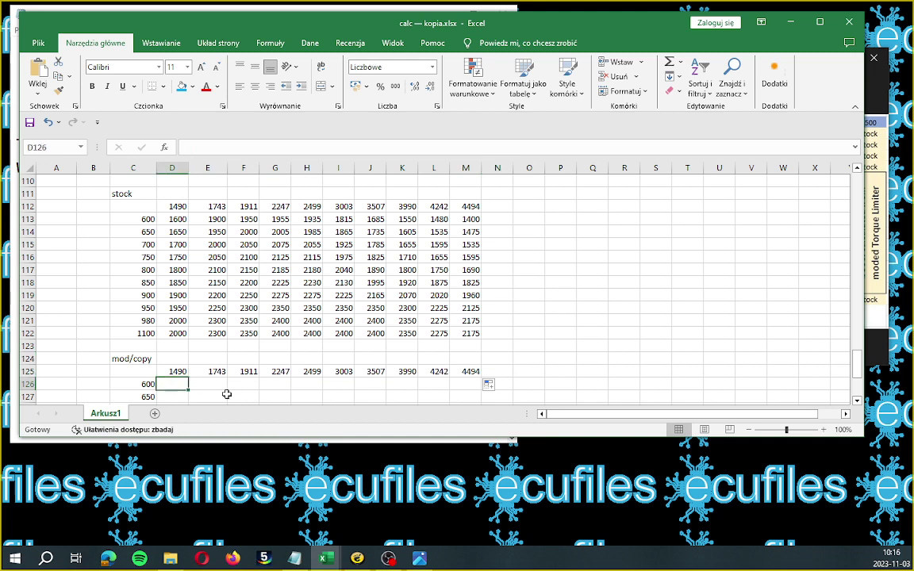
text(+)
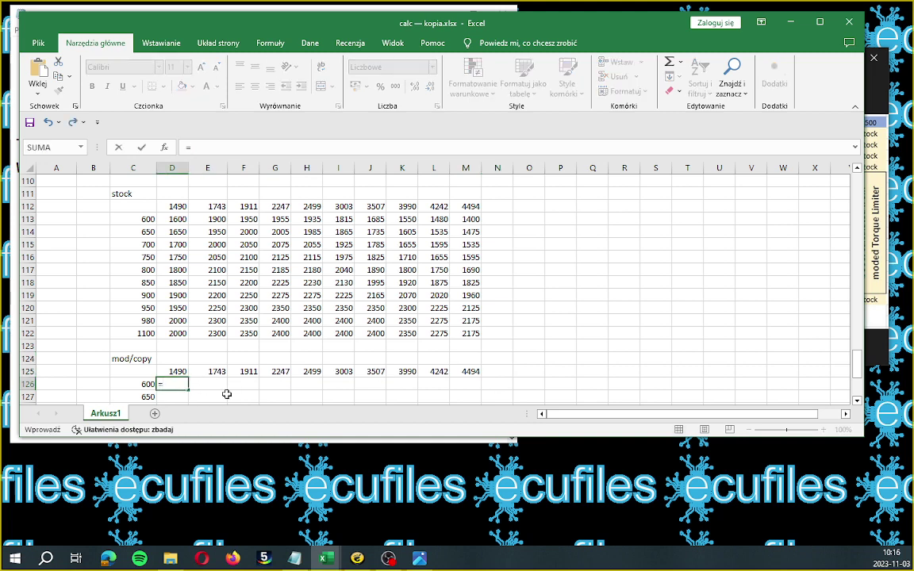
click(175, 219)
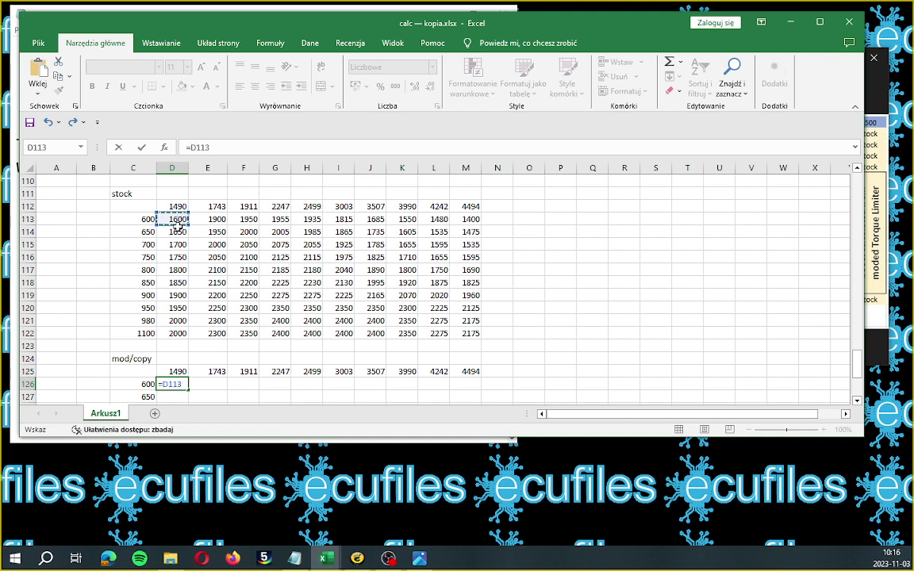
text(*)
scroll(176, 230, up, 2)
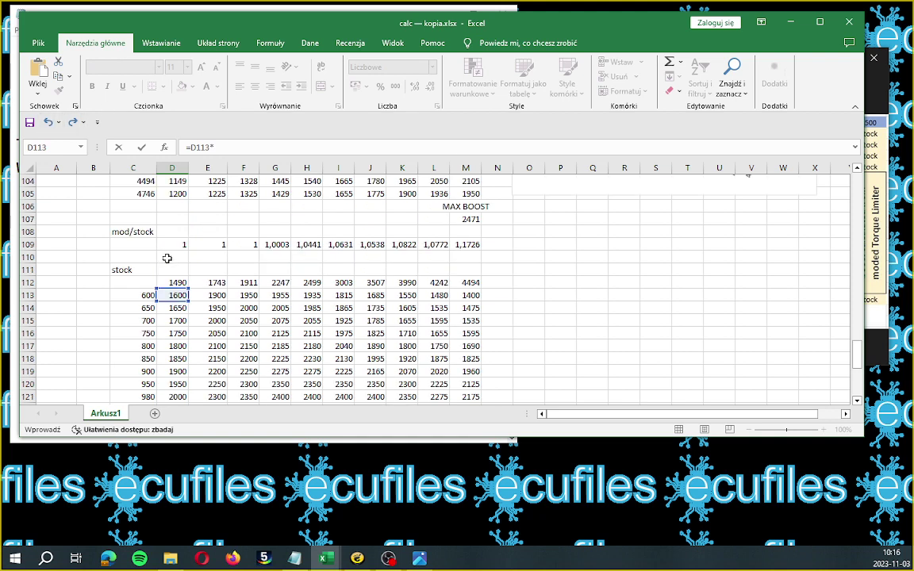
click(171, 245)
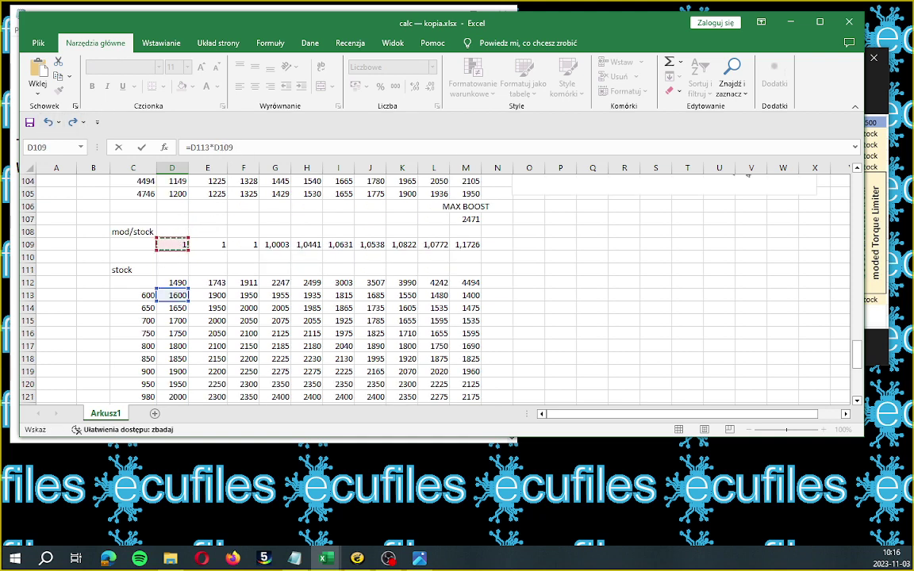
Lock the ratio row so the D126 formula reads =D113*D$109, and fill it across the mod/copy map to M135.
click(241, 147)
text($)
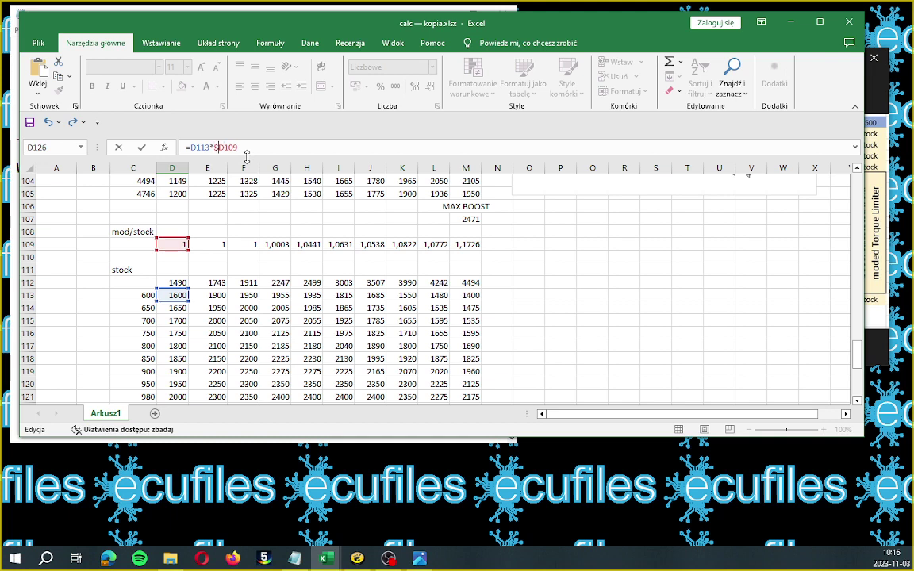
key(BackSpace)
text($)
click(248, 282)
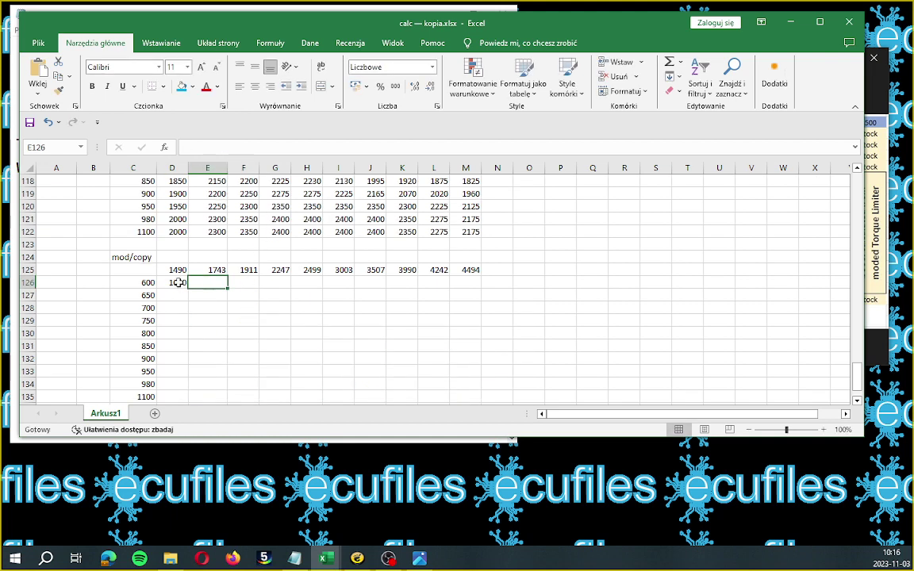
scroll(198, 297, down, 1)
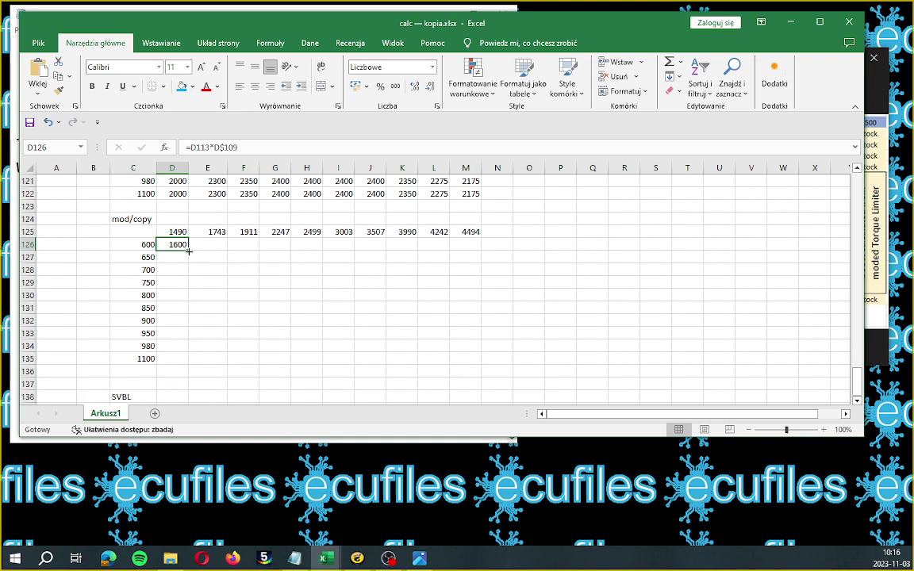
drag(188, 250, 476, 365)
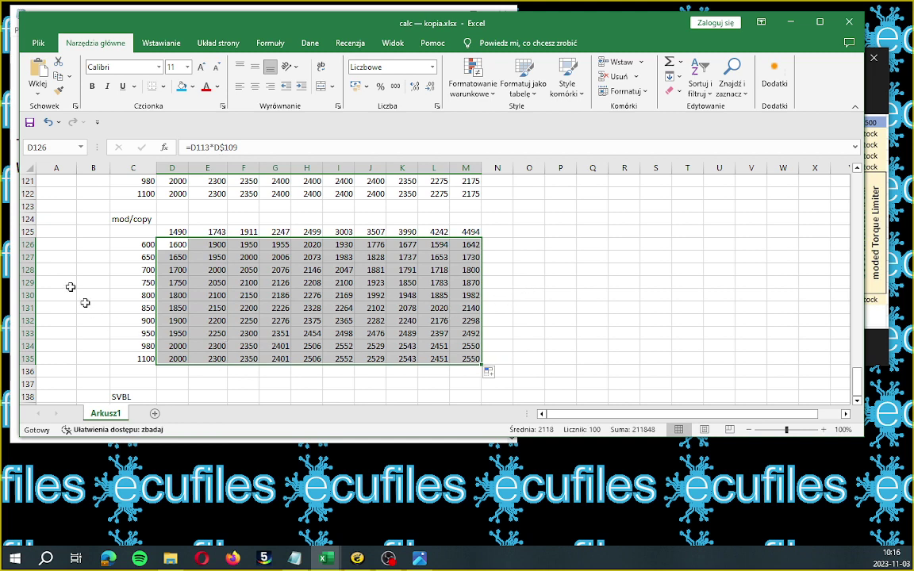
Switch to Notepad and review the note about comparing the SVBL value with the max target boost value.
click(15, 254)
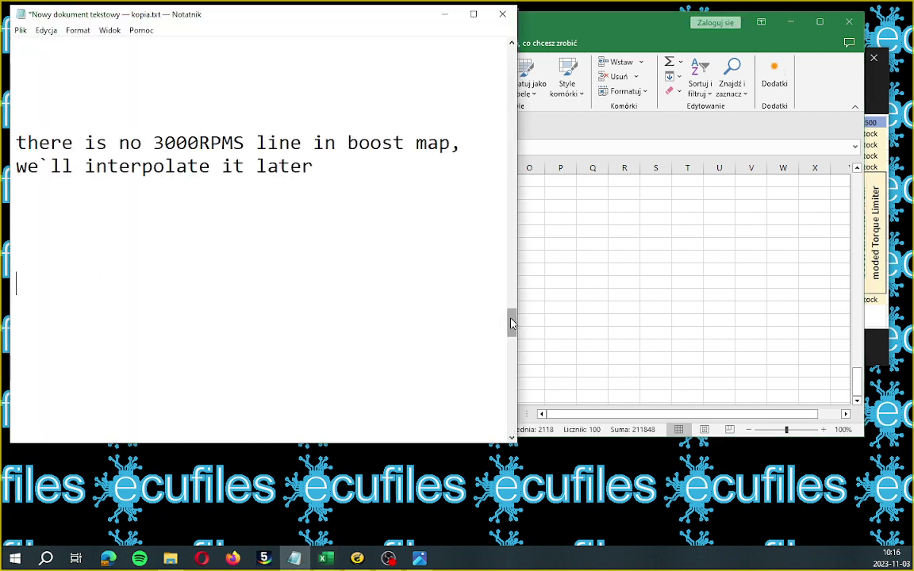
drag(510, 324, 511, 341)
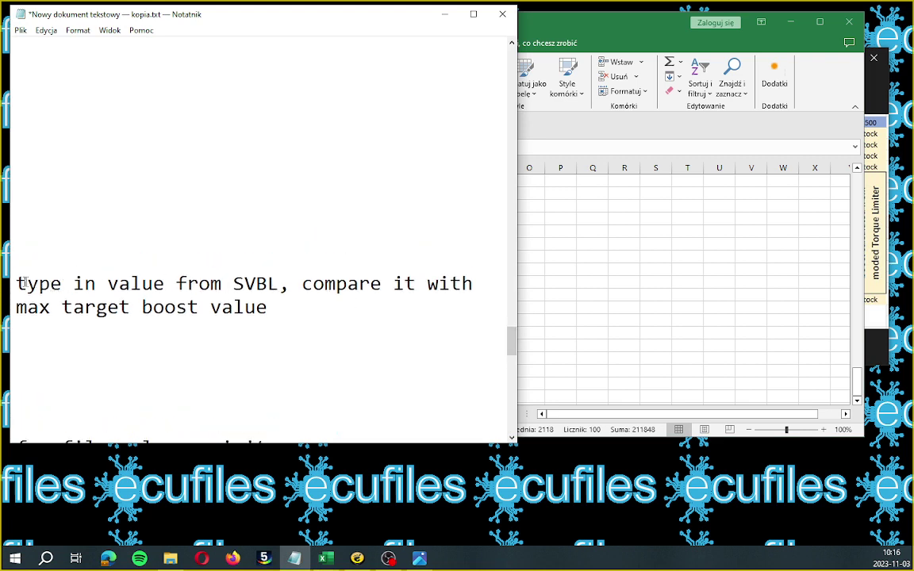
drag(17, 284, 285, 312)
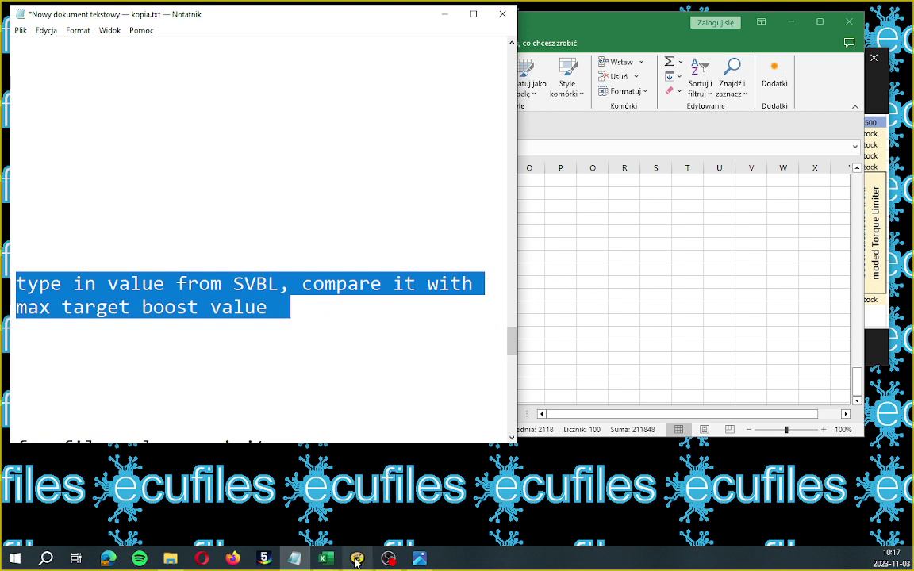
Switch to VAGEDCSuite and open the SVBL Boost limiter map from the Limiters subcategory.
mouse_move(357, 561)
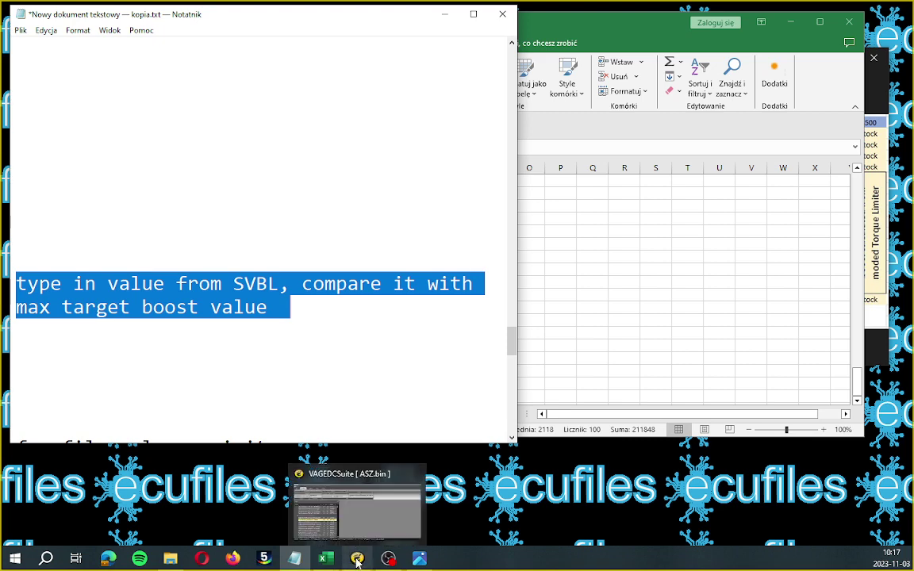
click(327, 500)
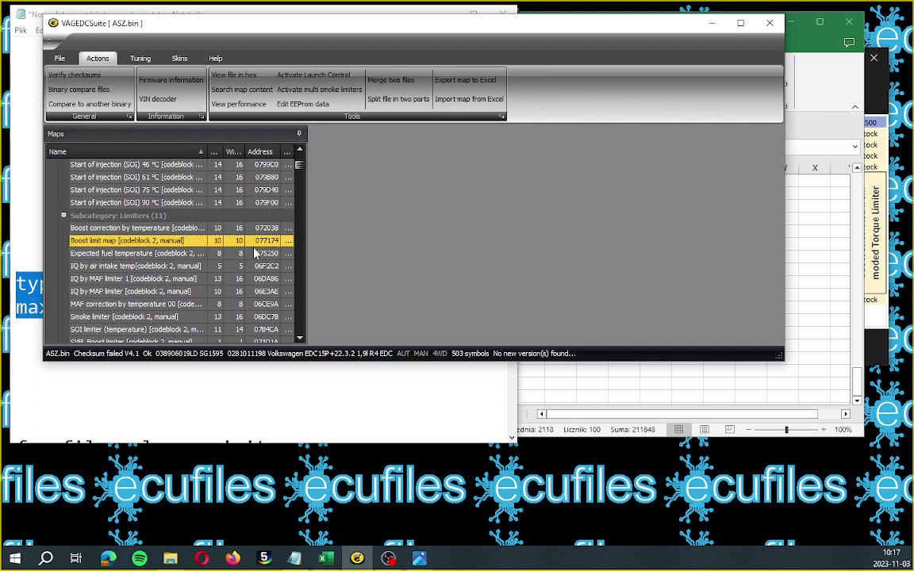
scroll(255, 253, down, 7)
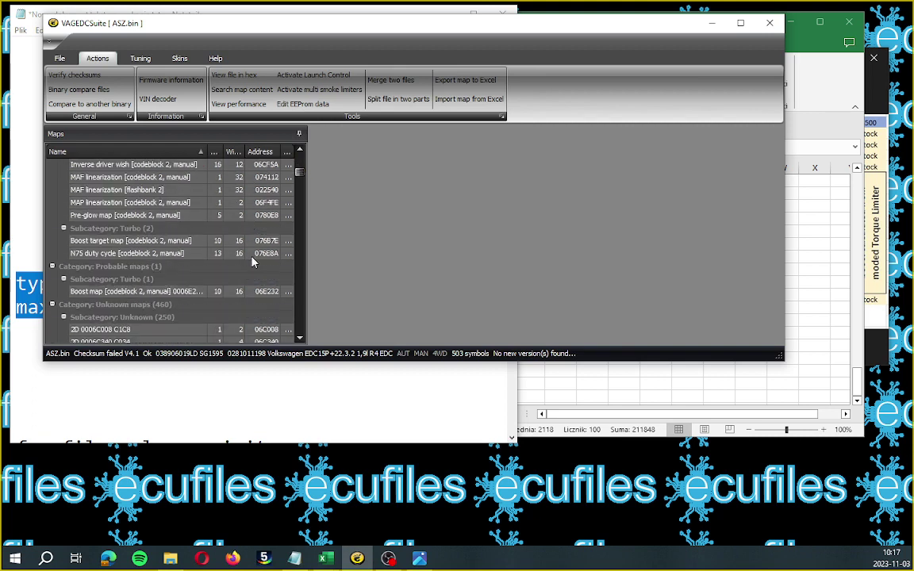
scroll(252, 262, down, 1)
scroll(252, 262, up, 4)
scroll(253, 262, up, 1)
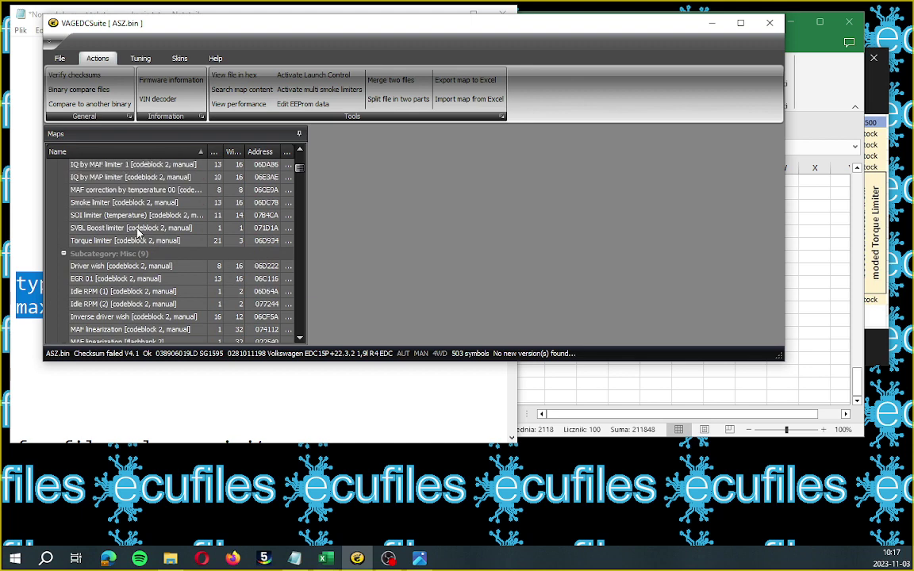
click(100, 230)
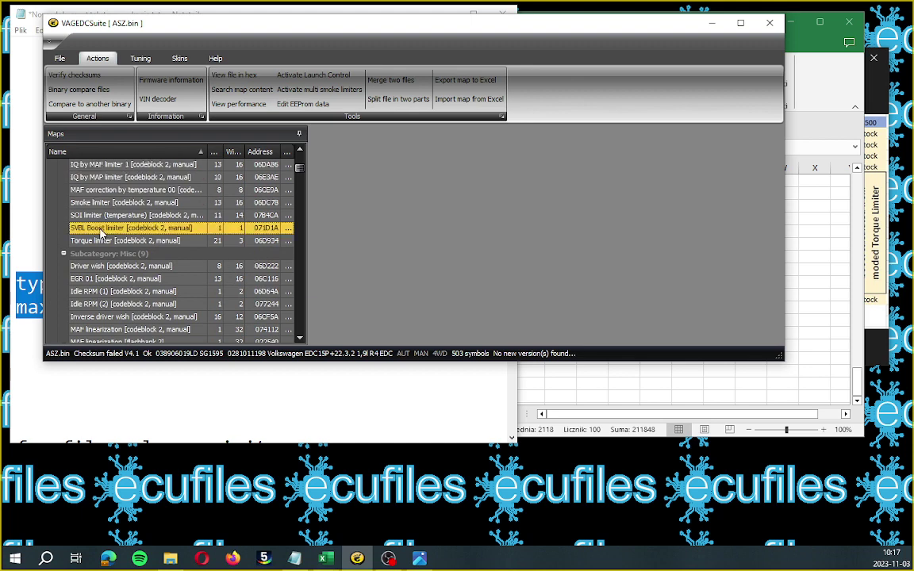
double_click(101, 231)
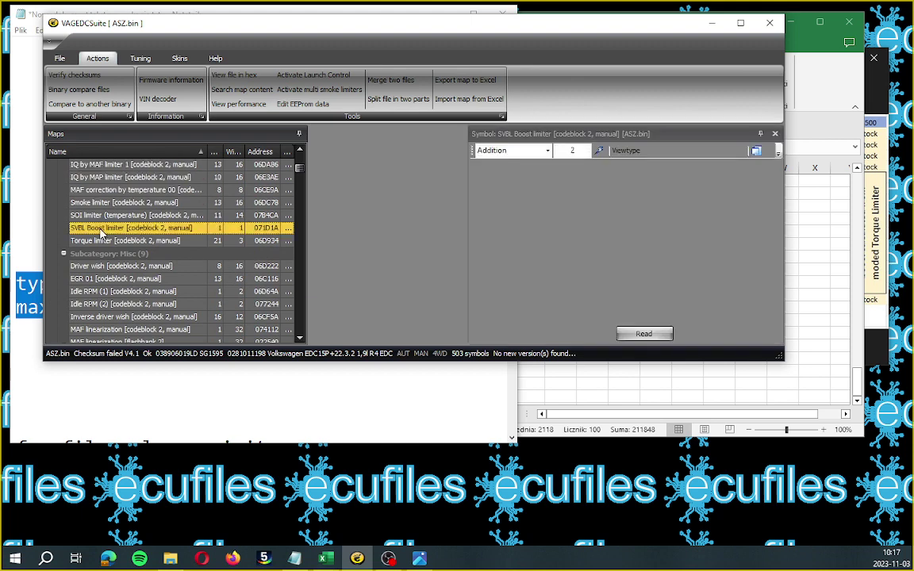
Copy the SVBL Boost limiter value 2620 and paste it into D138 beside the SVBL label in the Excel workbook.
double_click(500, 194)
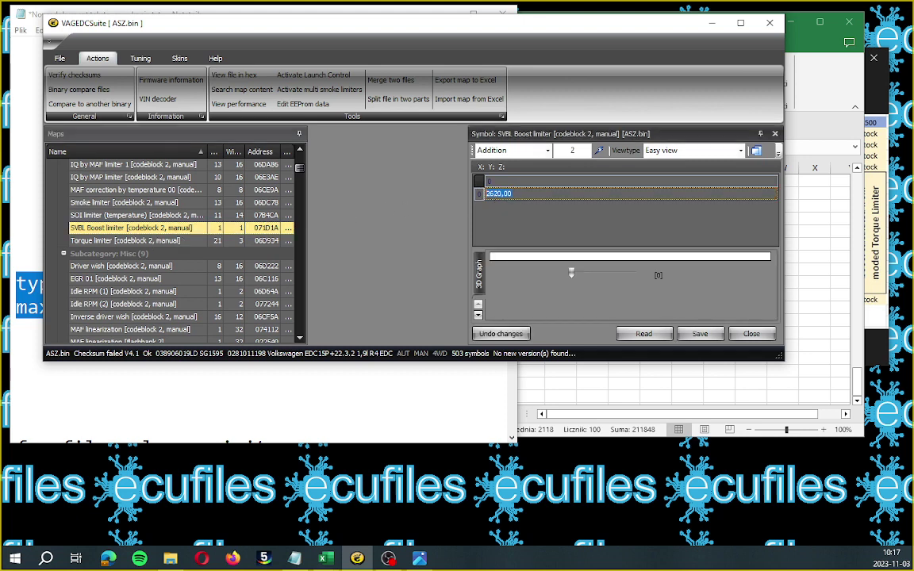
right_click(486, 193)
click(520, 236)
key(alt+Tab)
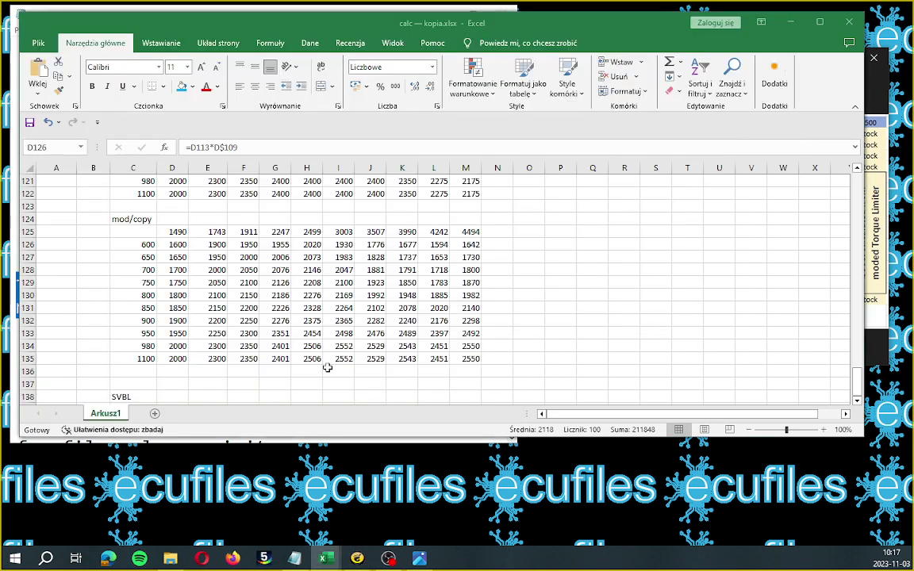
scroll(327, 368, down, 3)
click(176, 290)
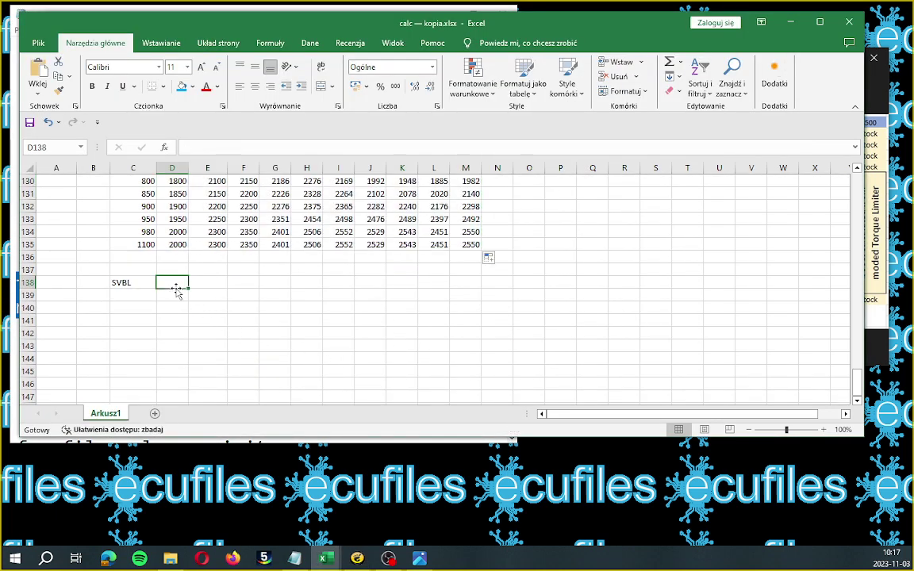
key(ctrl+v)
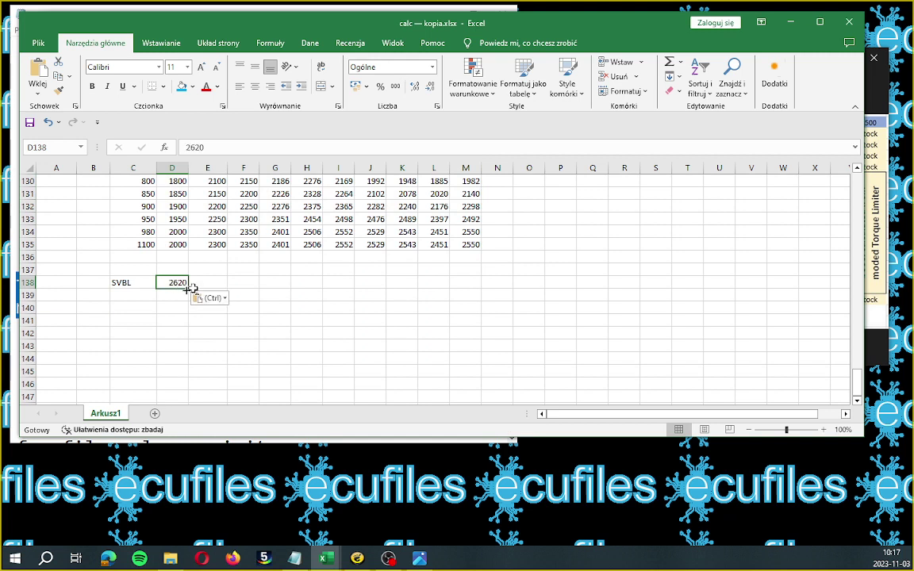
Begin a JEŻELI formula in E138 that tests whether the SVBL value in D138 is greater than the MAX BOOST value in M107.
click(201, 282)
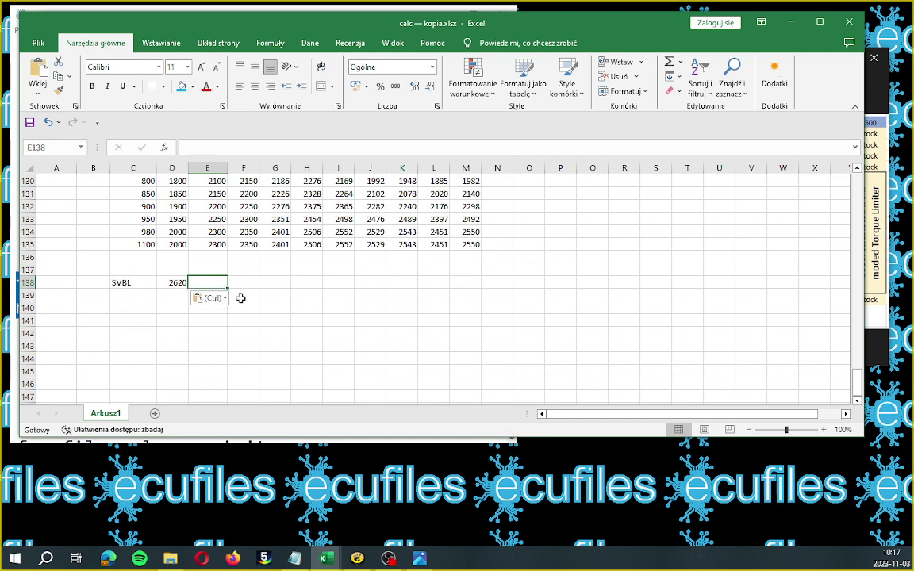
text(=jeżeli)
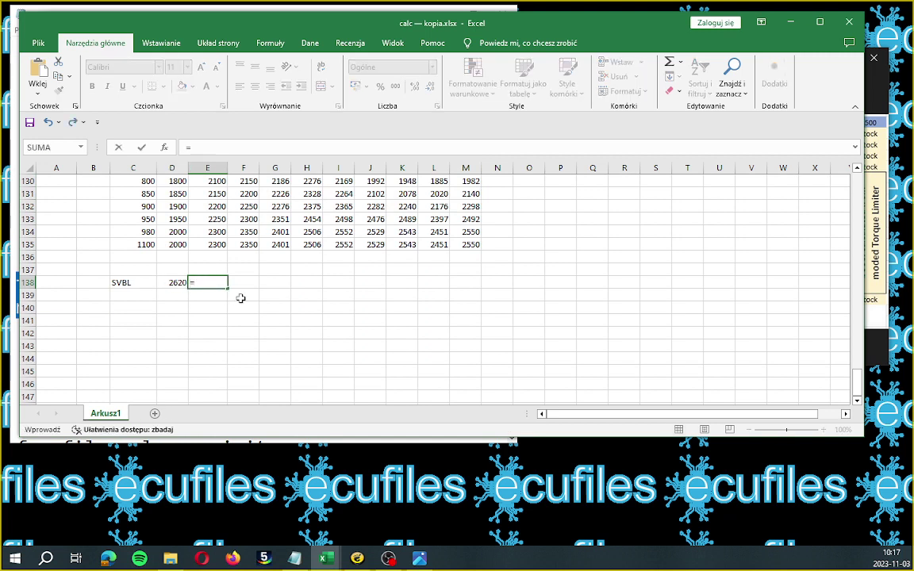
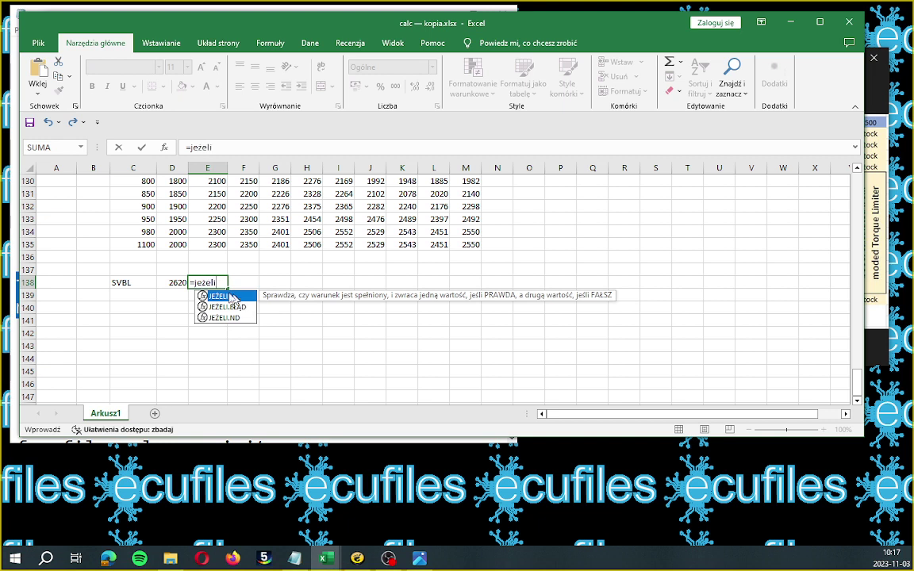
click(169, 282)
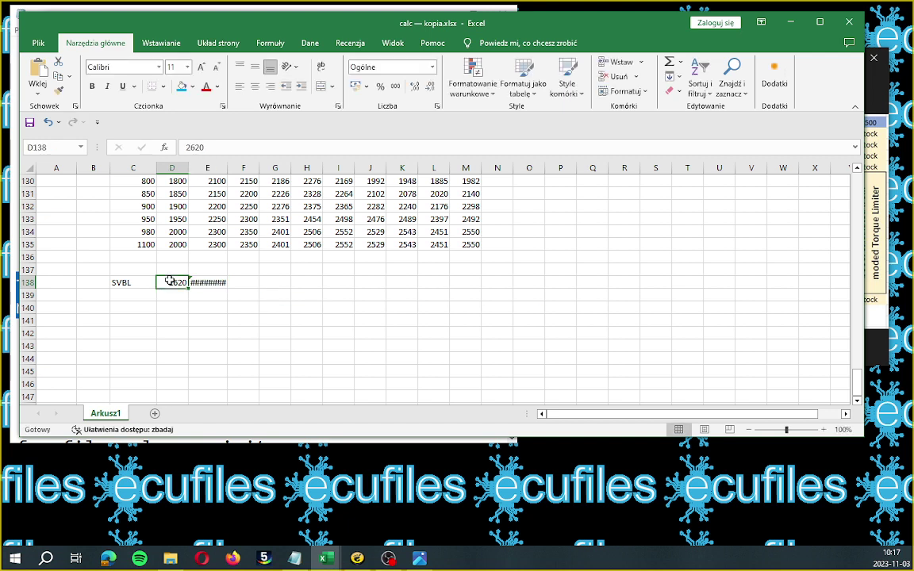
click(219, 289)
key(F2)
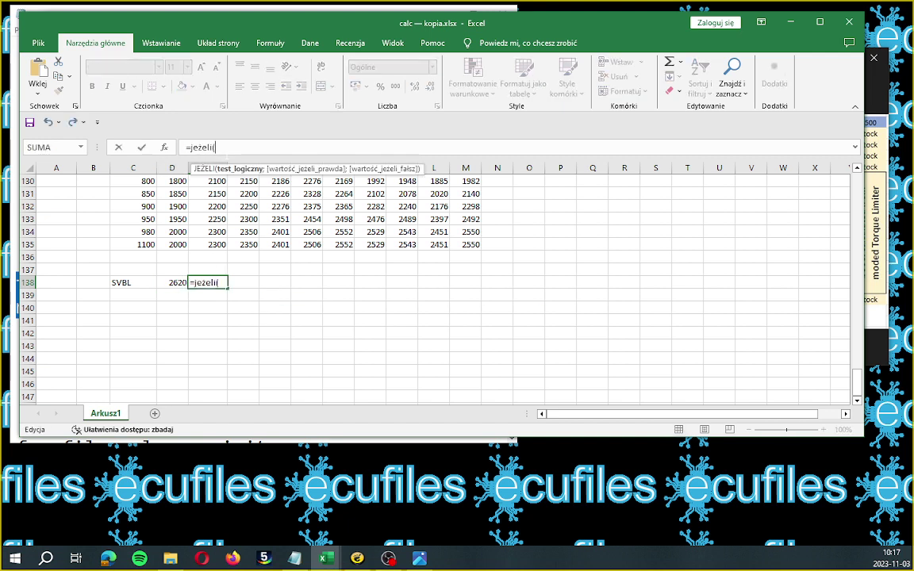
click(176, 282)
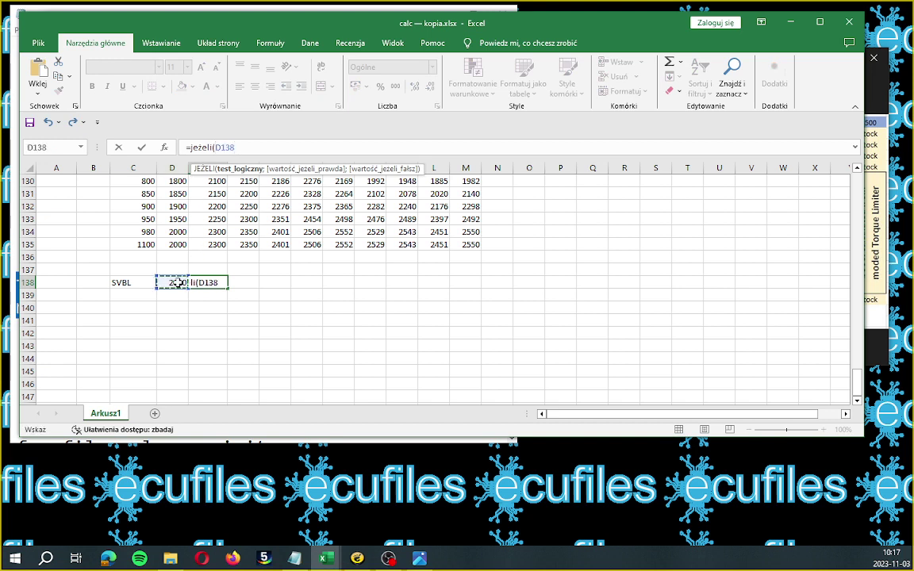
text(>)
scroll(361, 293, up, 5)
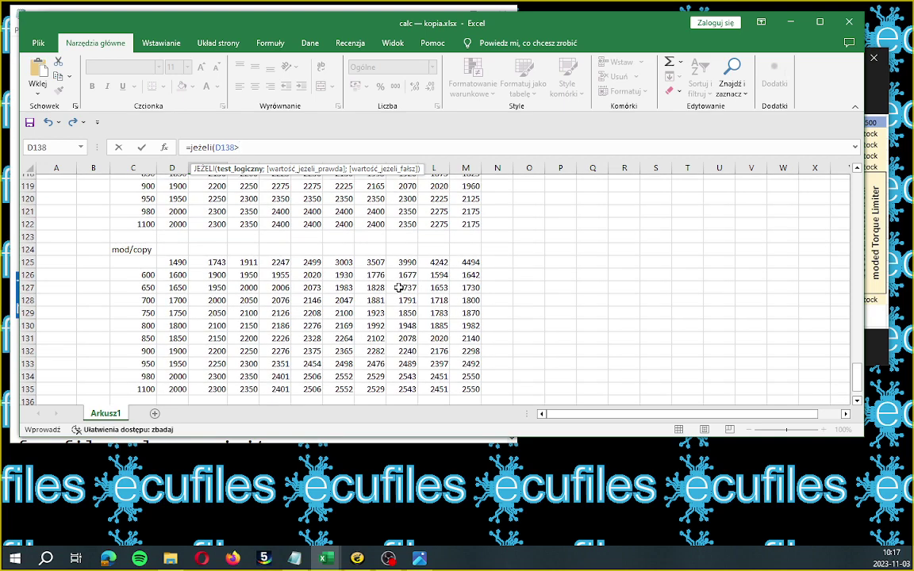
scroll(417, 317, down, 2)
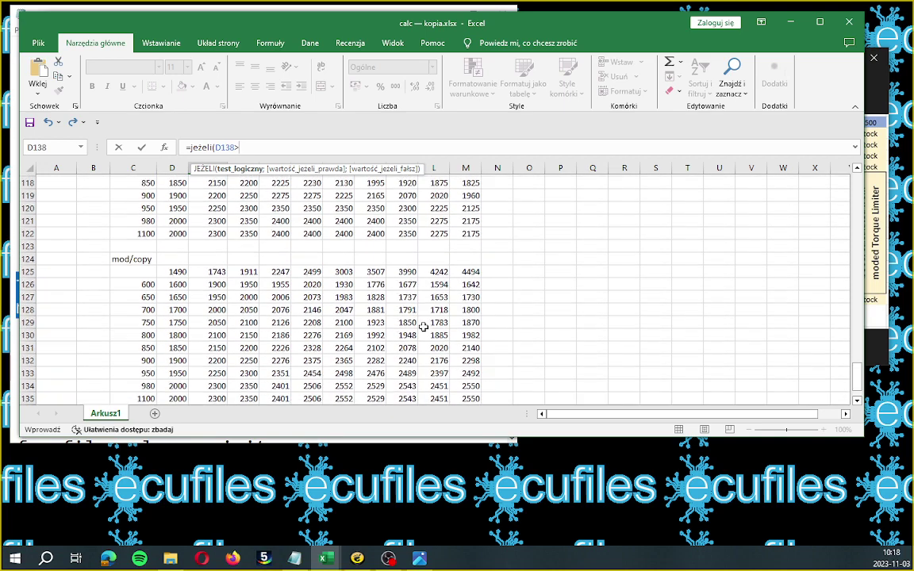
scroll(424, 327, up, 7)
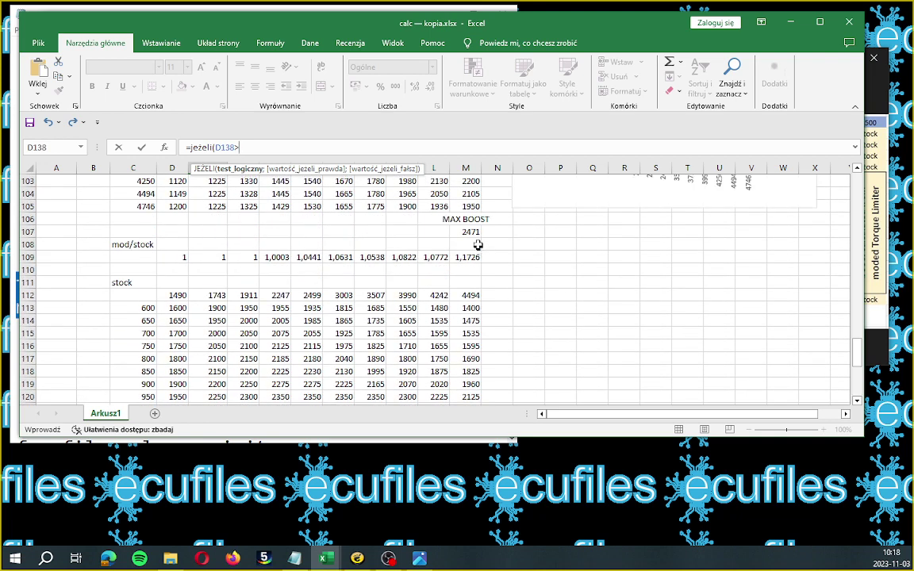
click(472, 232)
click(472, 231)
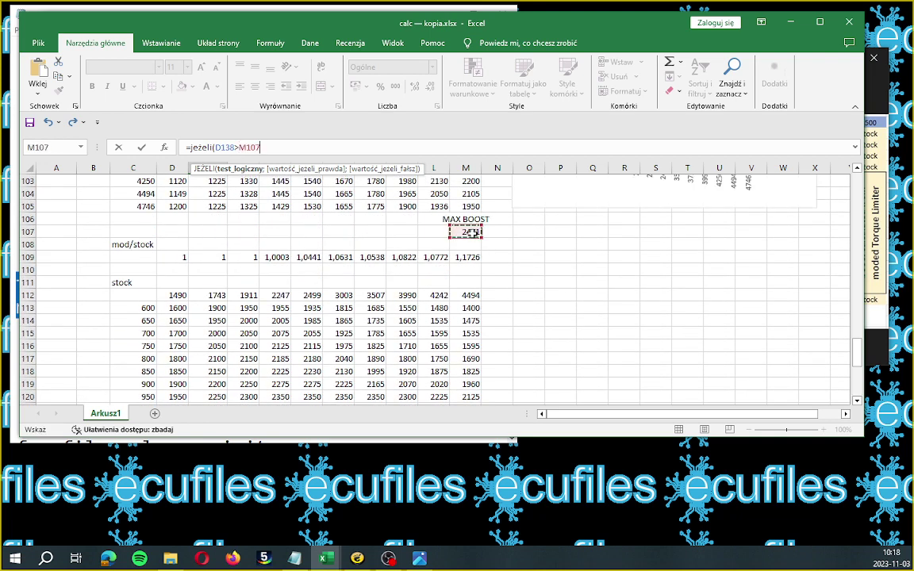
Complete the E138 formula with "OK" as the true result and "BAD" as the false result, accepting the proposed correction.
text(;"O)
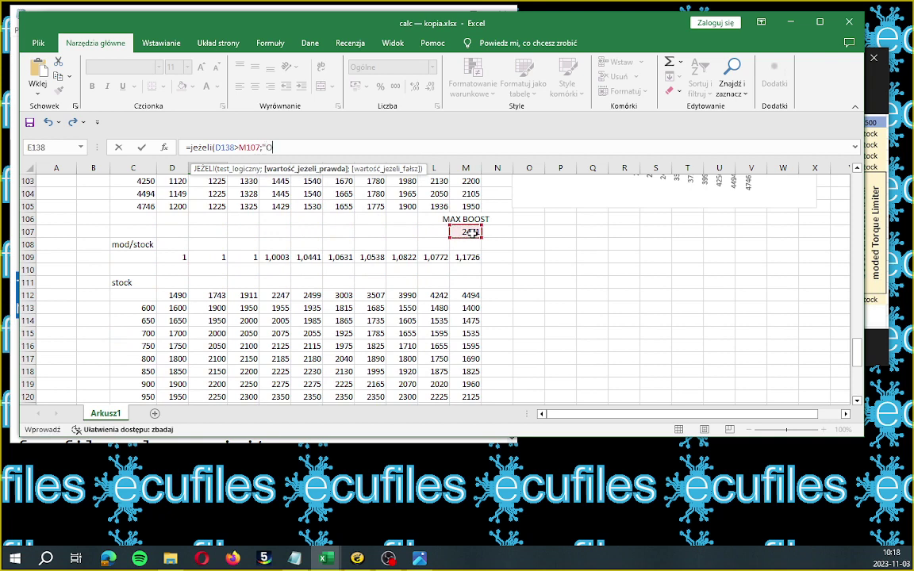
text(K";"BAD)
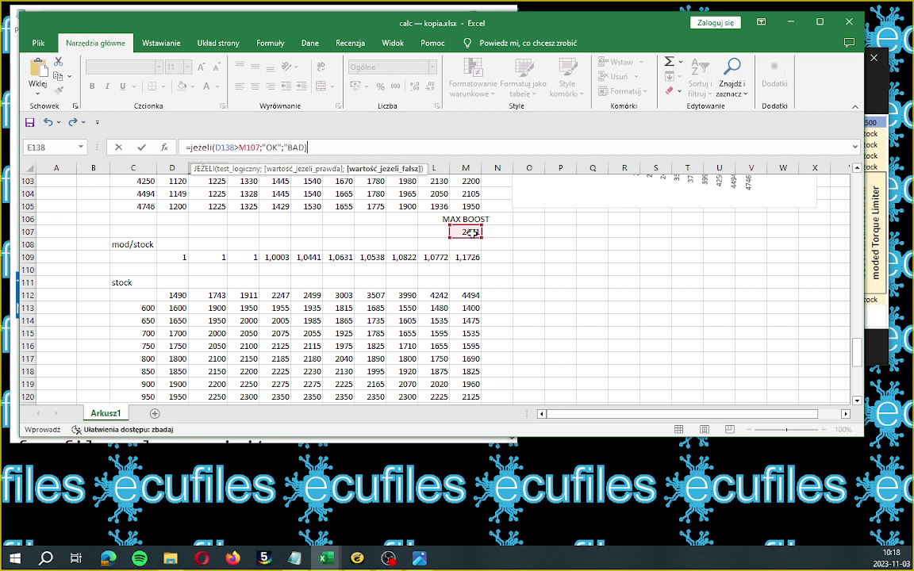
key(Return)
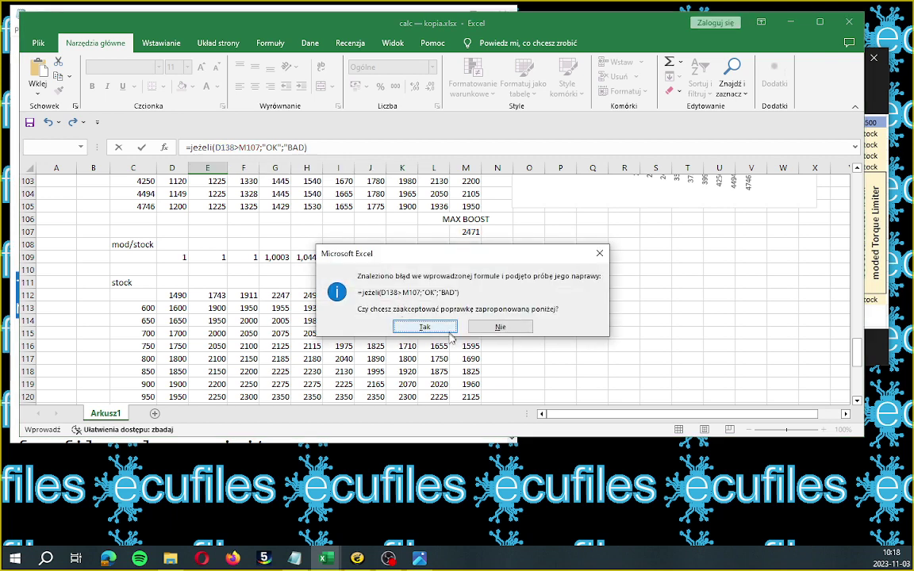
click(425, 328)
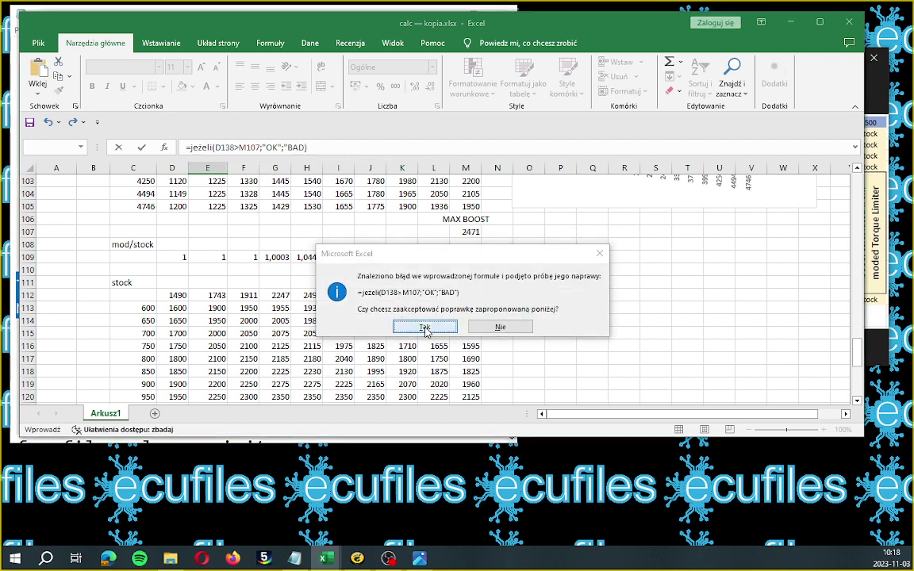
key(Tab)
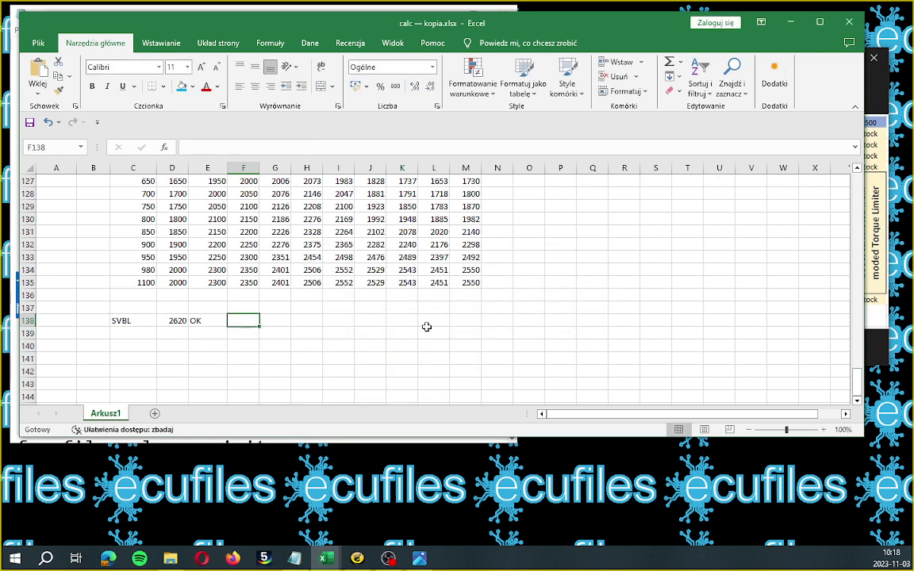
Test the SVBL check by setting the value in D138 to 2400.
scroll(426, 326, down, 3)
scroll(414, 322, up, 1)
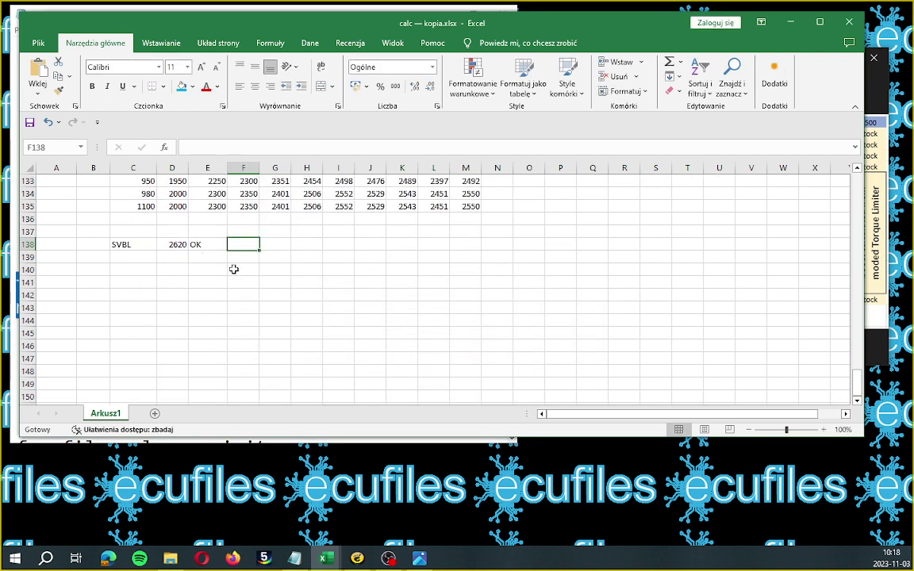
scroll(238, 261, up, 2)
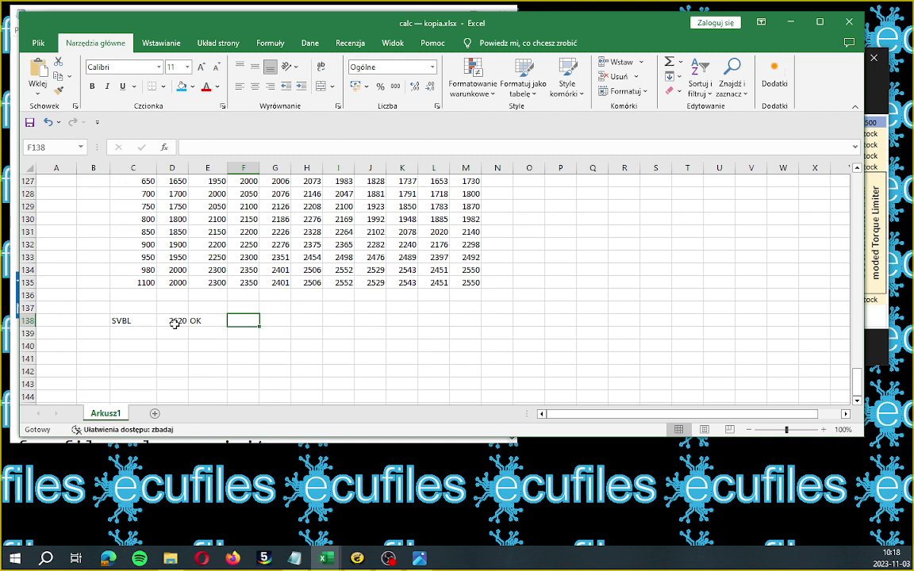
double_click(175, 324)
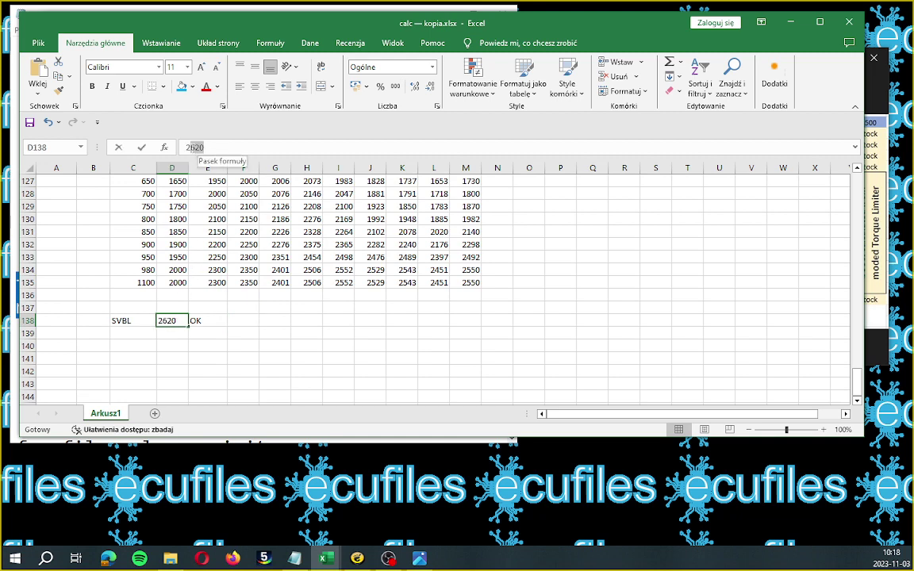
text(400)
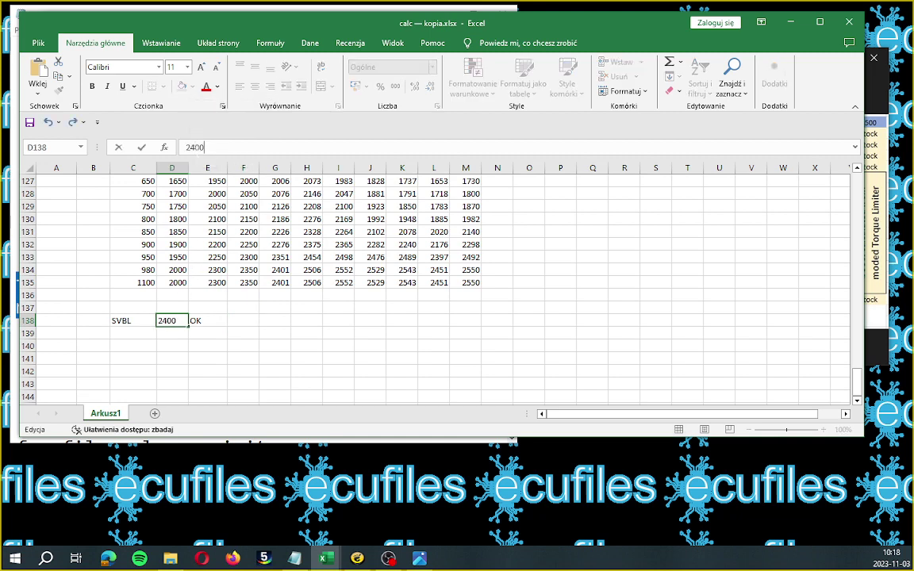
key(Tab)
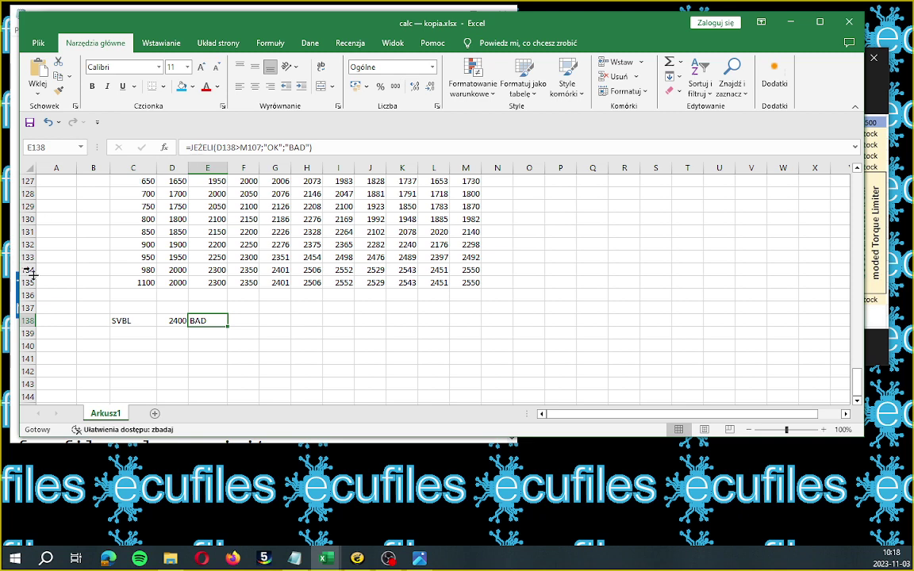
Set the SVBL value in D138 back to 2620.
click(172, 321)
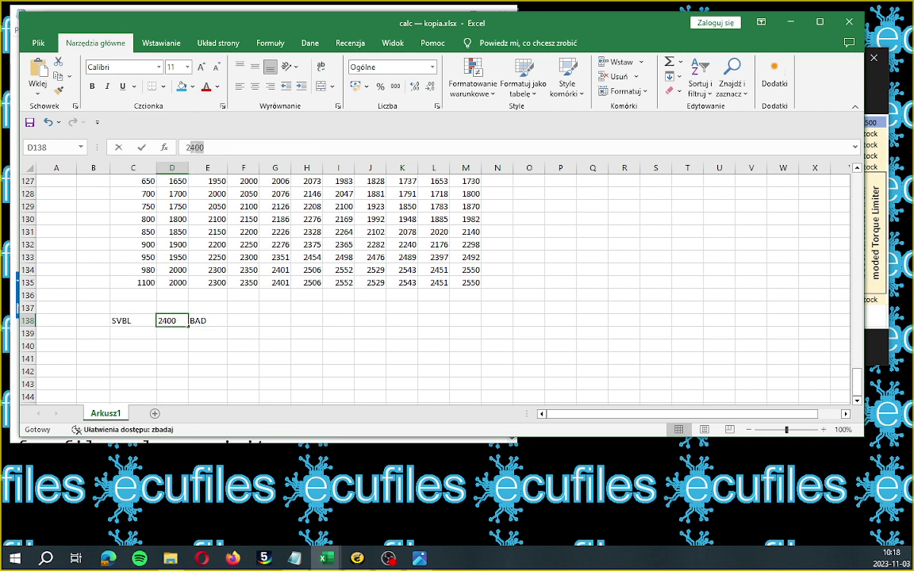
drag(188, 146, 204, 146)
text(620)
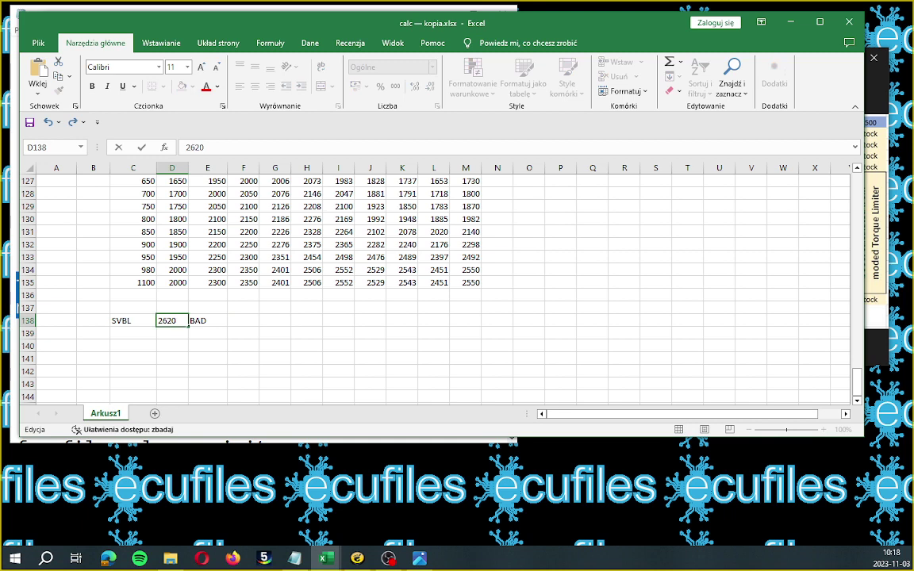
key(Tab)
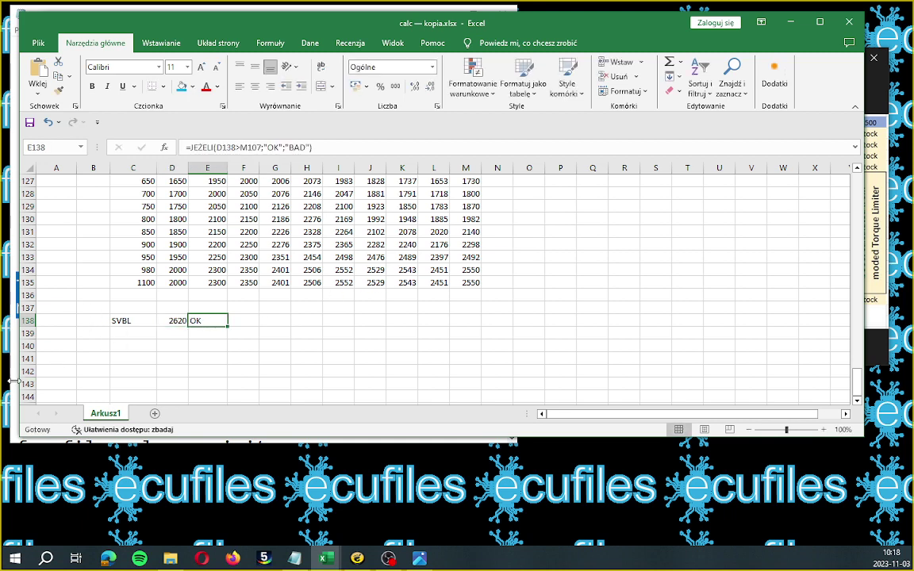
Switch to Notepad and read the closing notes on file downloads, the next calculator part and checking the work with the AVB file.
key(alt+Tab)
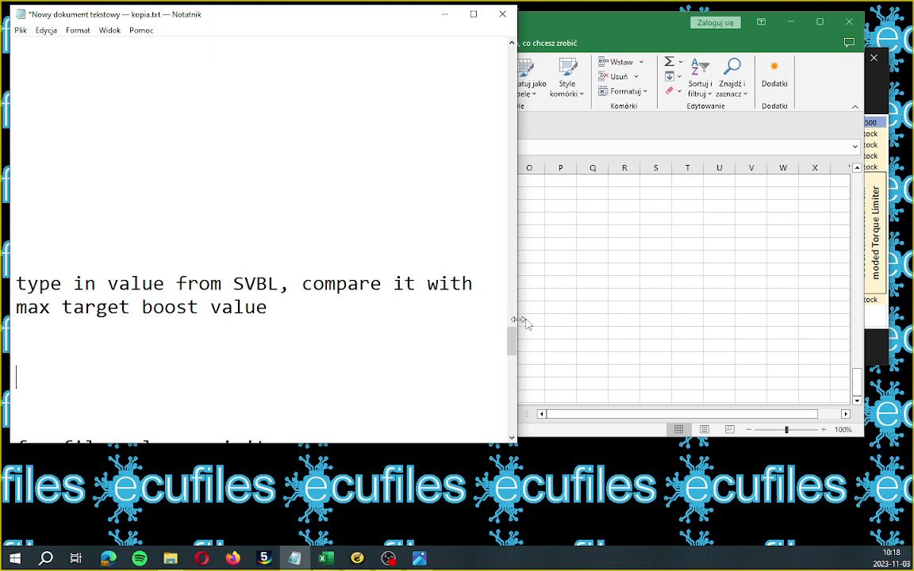
drag(512, 346, 512, 365)
drag(17, 141, 175, 192)
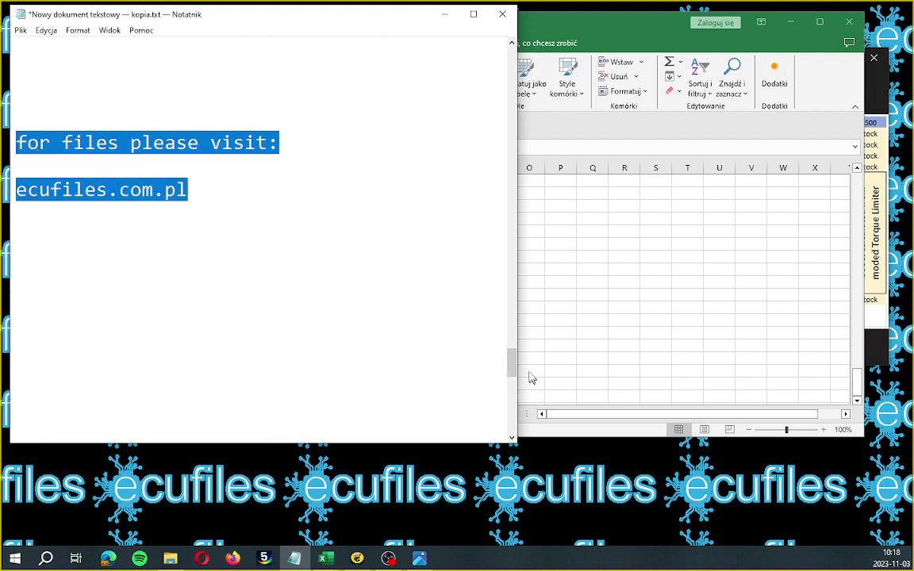
drag(512, 365, 519, 382)
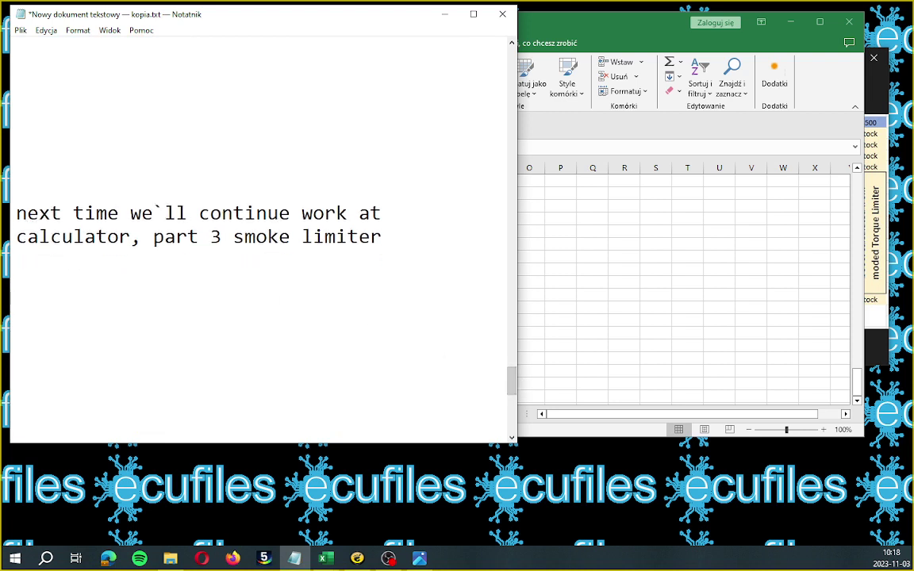
drag(16, 208, 312, 252)
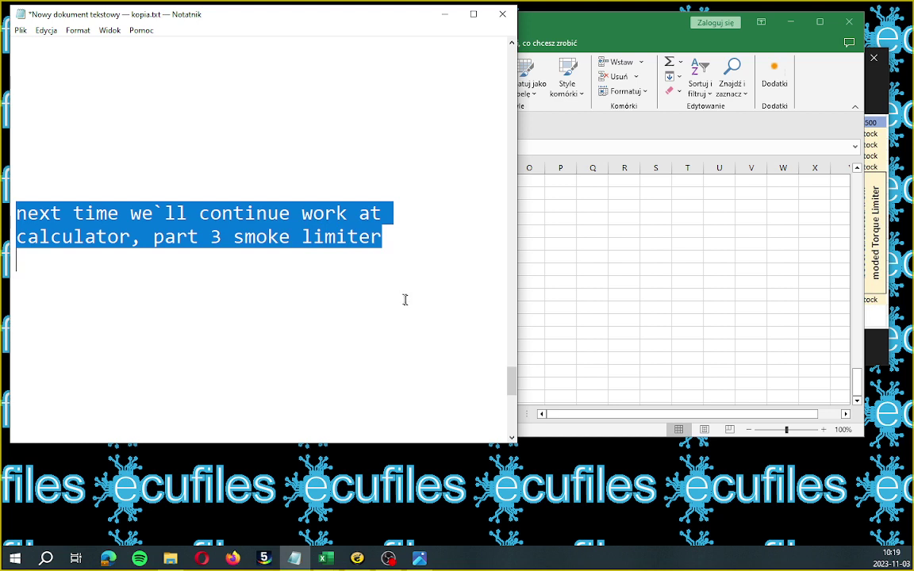
scroll(511, 381, down, 4)
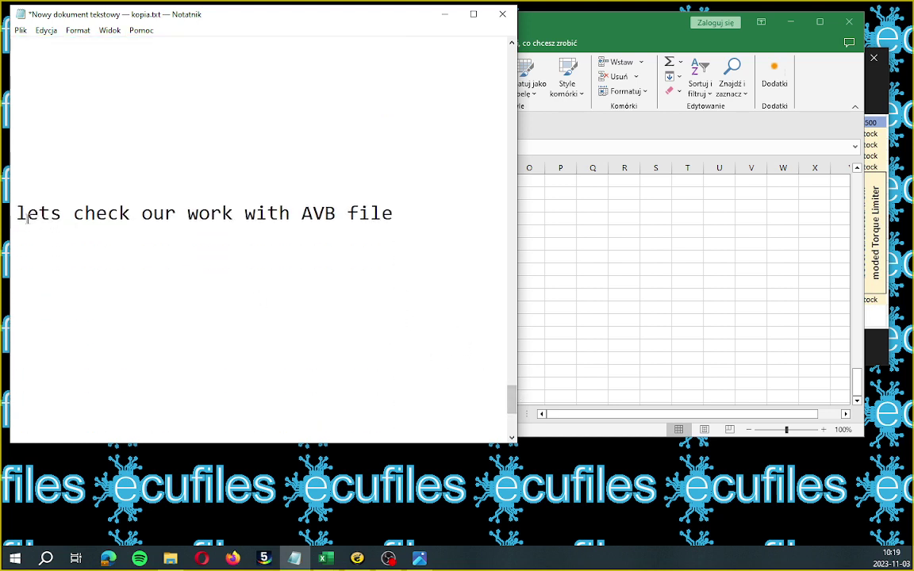
drag(27, 213, 249, 227)
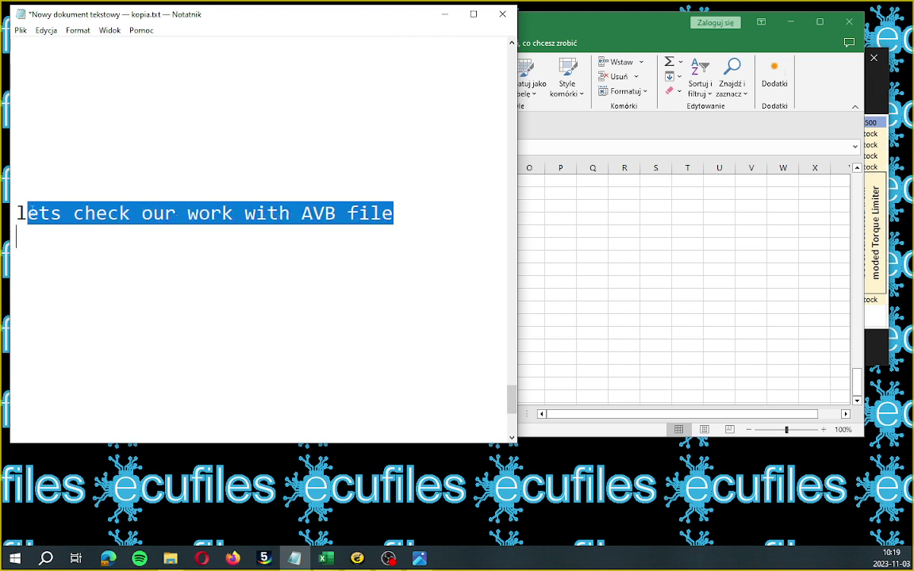
drag(16, 213, 323, 231)
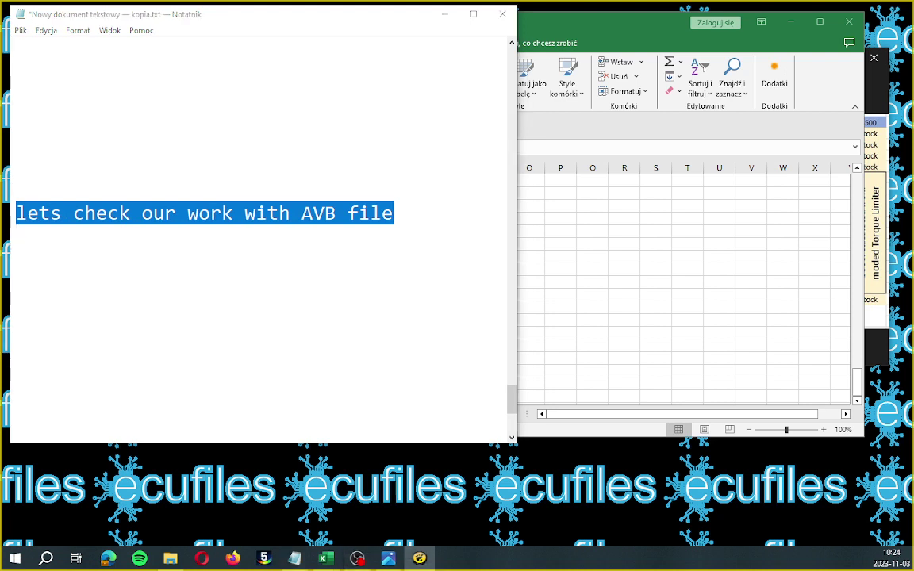
Switch to VAGEDCSuite and review the firmware information of the loaded AVB file.
drag(1, 32, 415, 23)
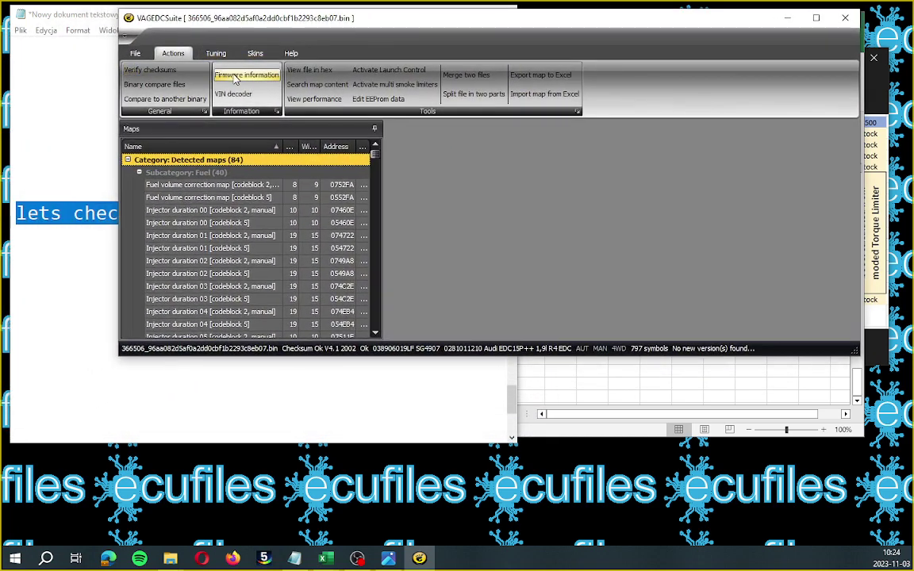
click(242, 76)
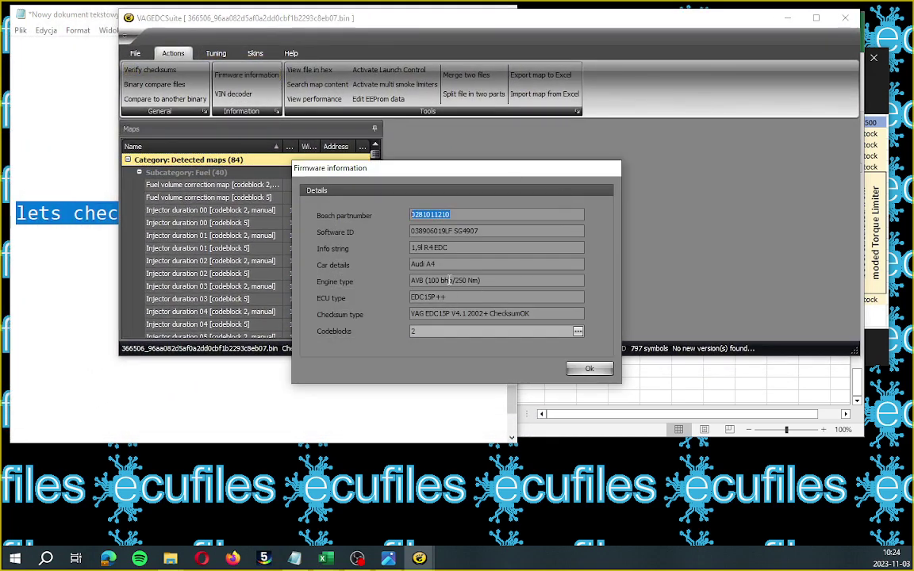
click(588, 367)
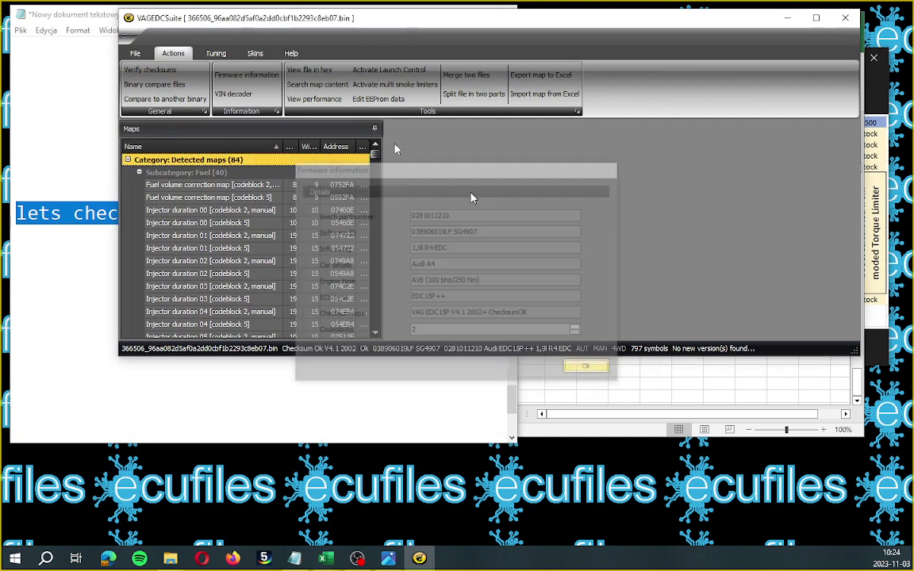
Open the performance results of the loaded file and show them as a dyno graph.
click(315, 100)
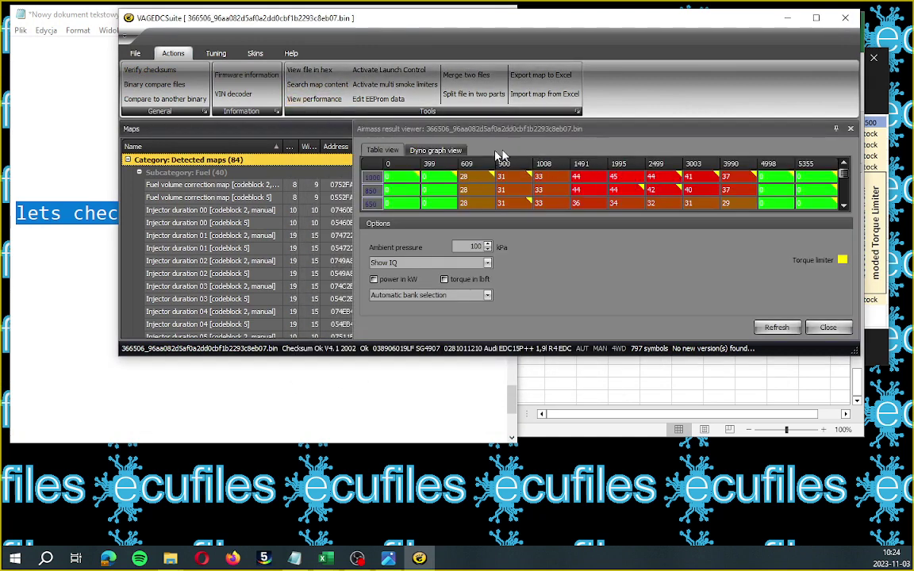
click(436, 150)
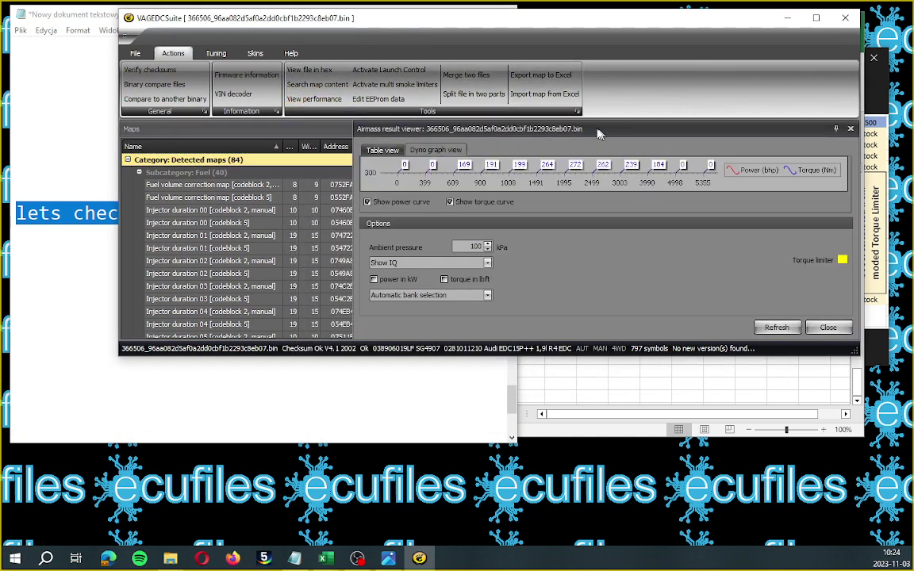
Detach and enlarge the airmass result viewer to examine the power and torque curves, and close it.
drag(440, 60, 310, 49)
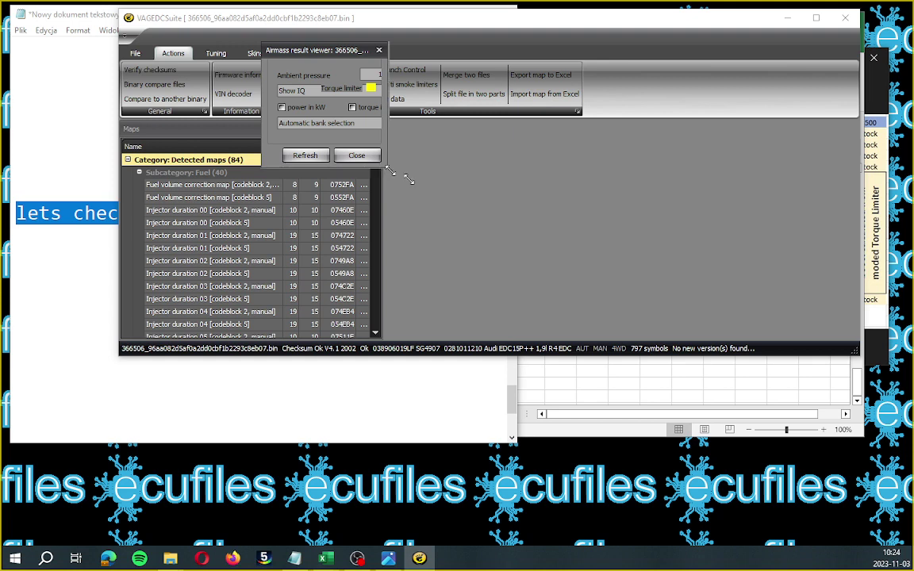
drag(385, 165, 823, 305)
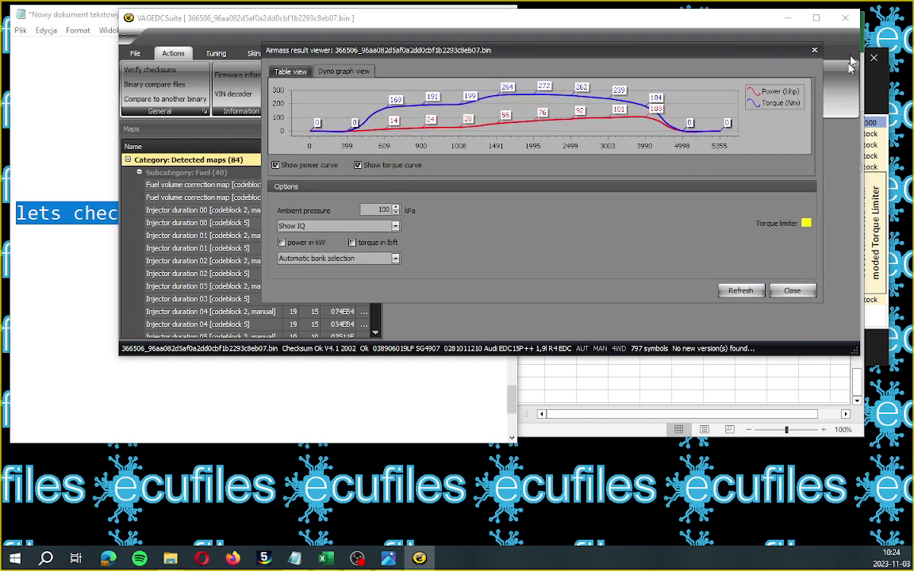
click(814, 49)
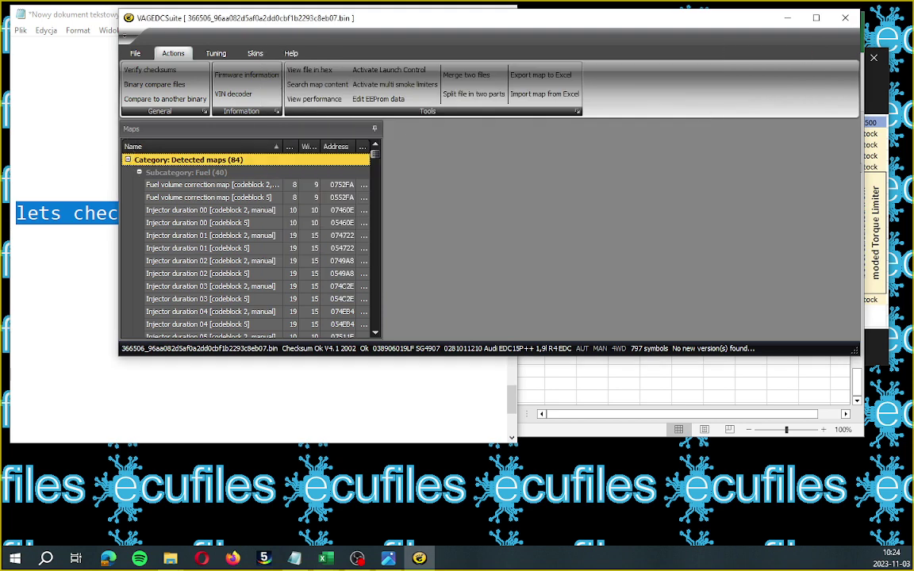
Export the codeblock 2 manual Torque limiter map to Excel and bring up the exported workbook.
scroll(224, 260, down, 12)
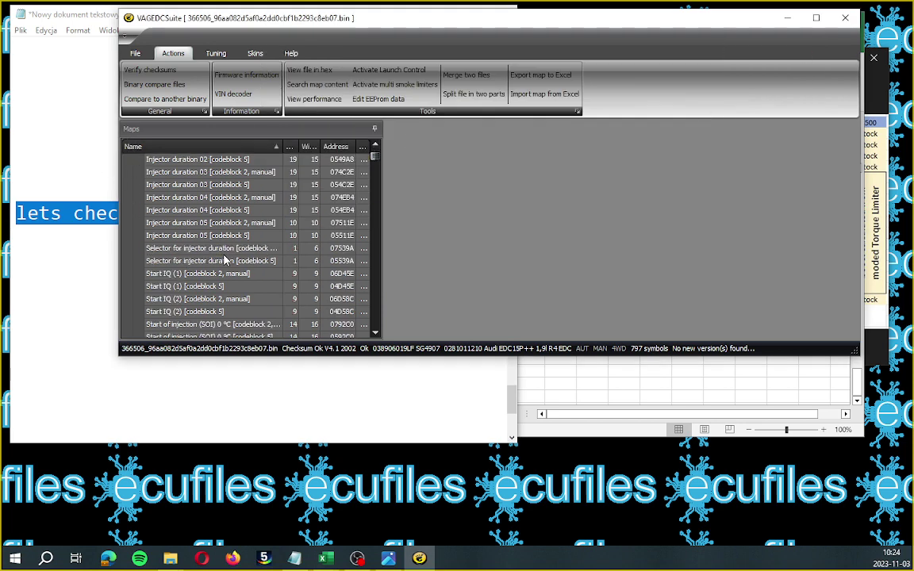
scroll(230, 259, down, 4)
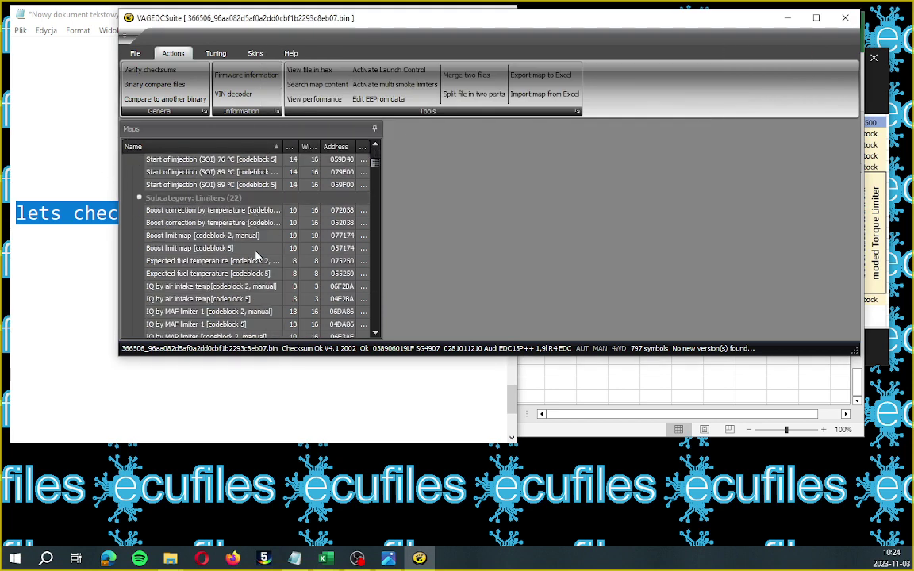
scroll(256, 255, down, 4)
click(229, 312)
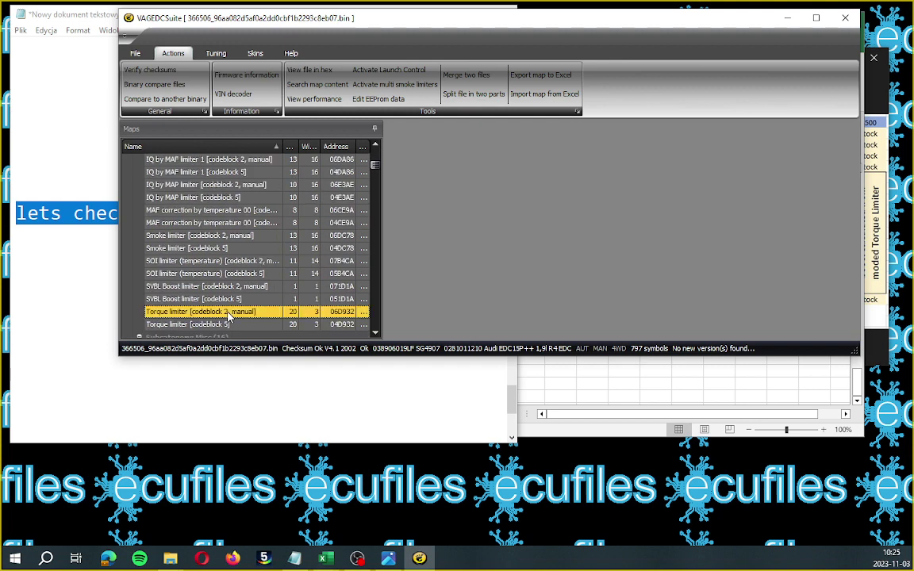
right_click(229, 316)
click(267, 347)
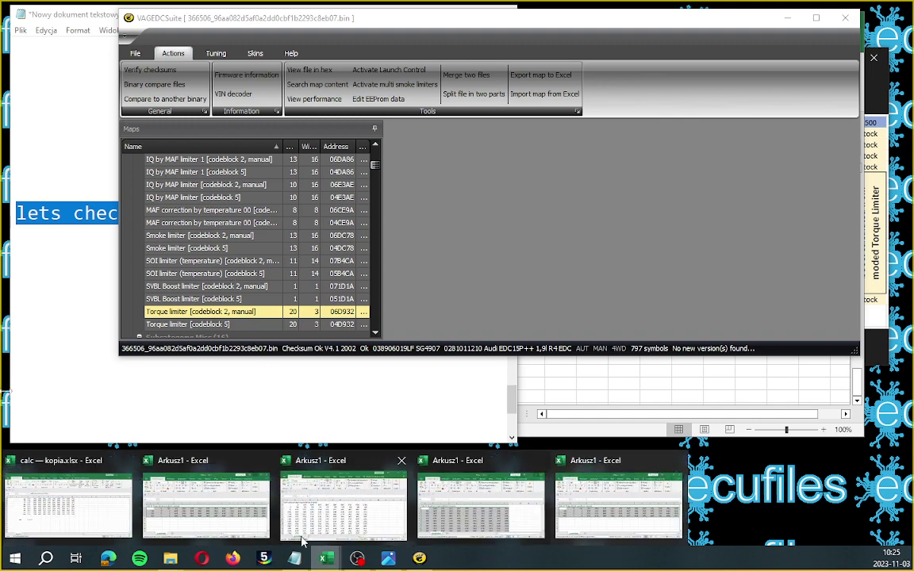
click(295, 499)
drag(115, 67, 500, 37)
Copy the exported torque limiter table with its axes, starting at A2, and minimize that workbook.
right_click(195, 223)
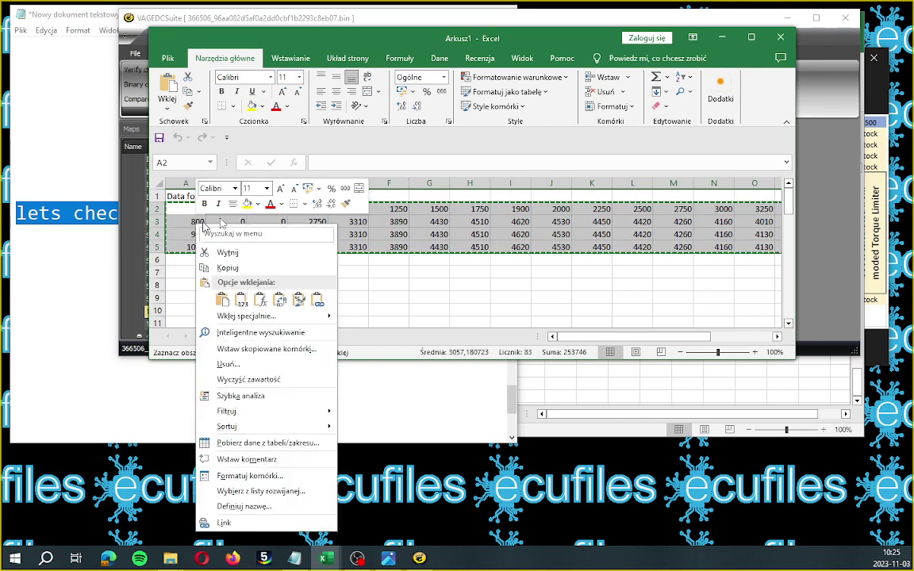
click(226, 303)
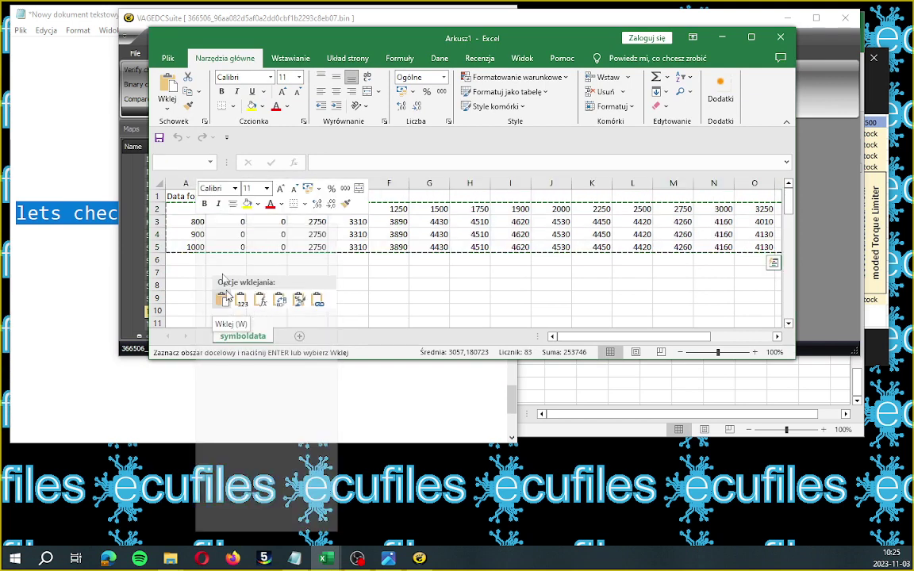
click(224, 301)
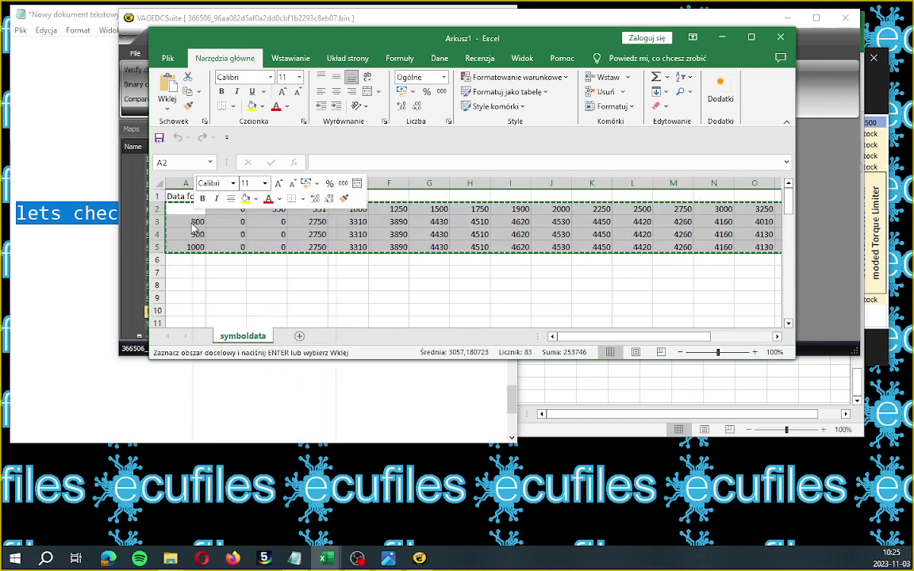
right_click(194, 224)
click(221, 267)
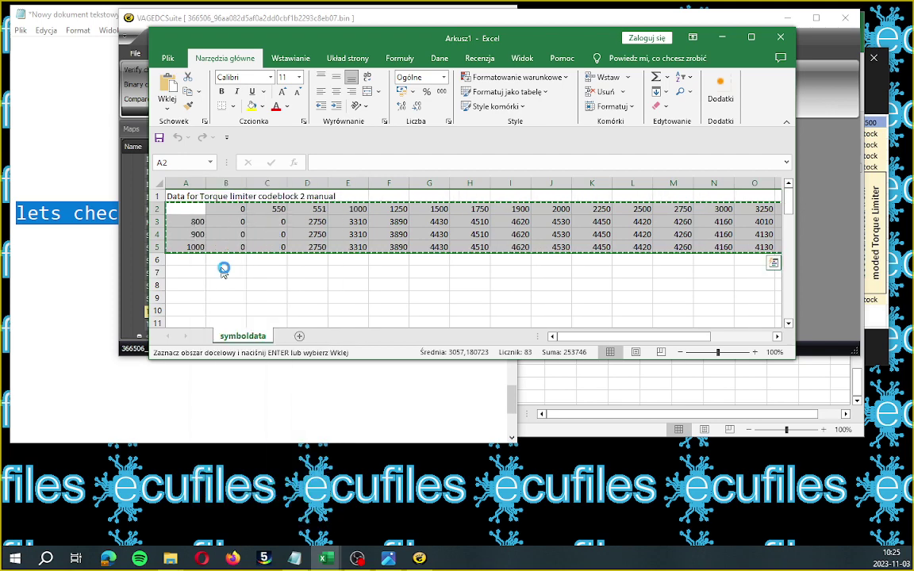
click(722, 38)
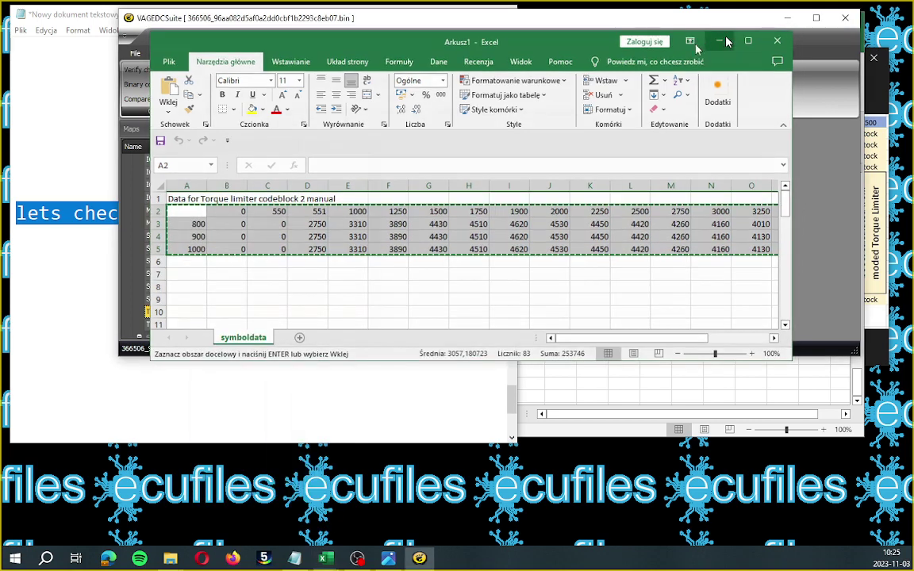
Switch to calc — kopia.xlsx and paste the copied torque limiter over the ORI TL table starting at C23.
click(608, 382)
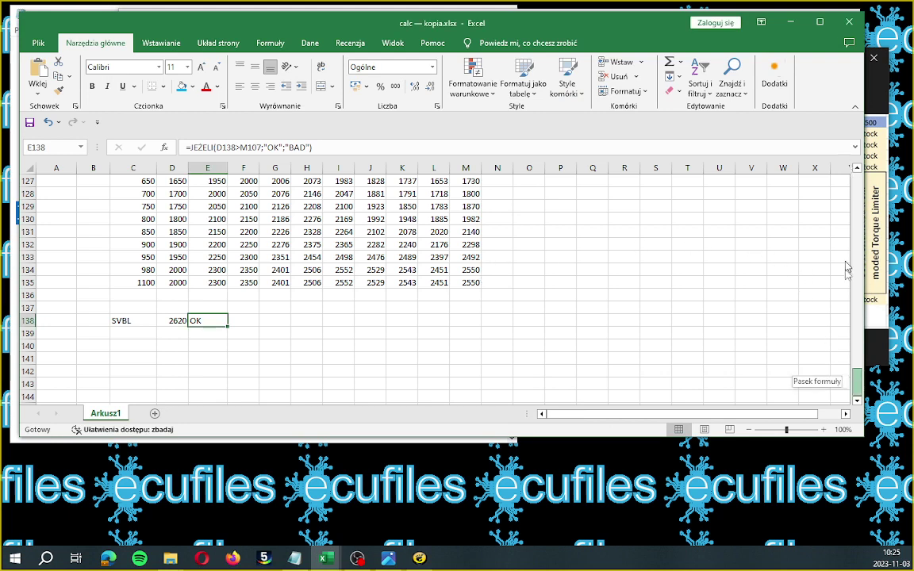
drag(857, 383, 861, 198)
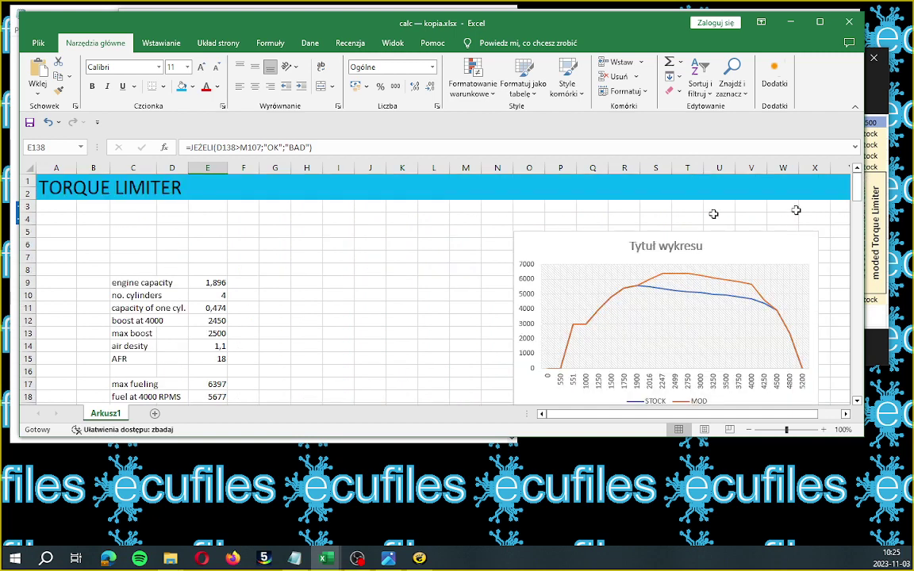
scroll(392, 301, down, 3)
scroll(392, 301, down, 2)
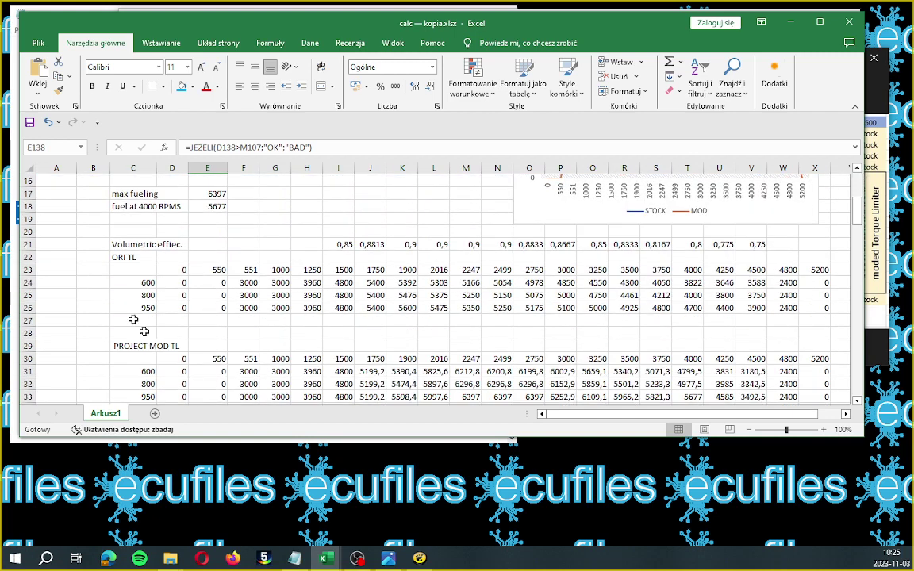
click(133, 275)
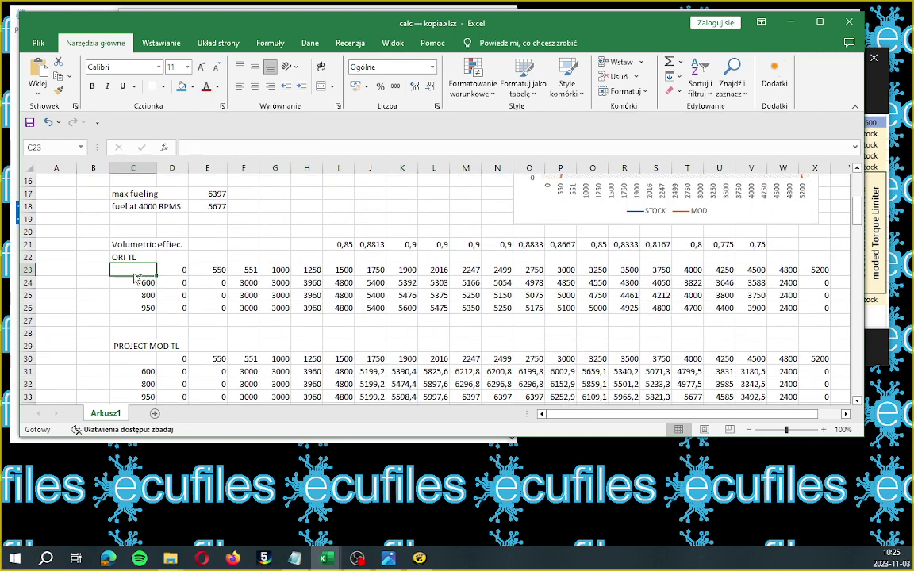
key(ctrl+v)
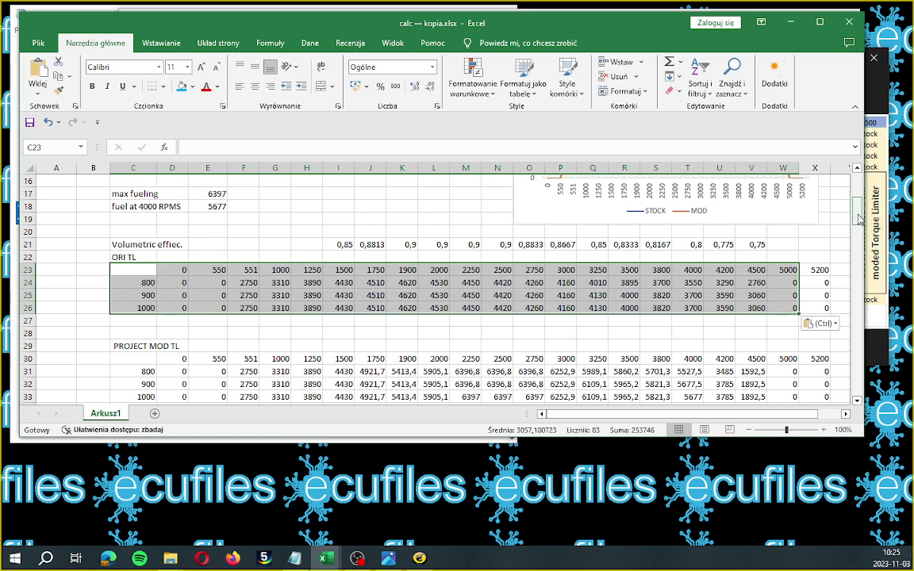
Try to extend the 4500 rpm formulas of PROJECT MOD TL into the 5000 rpm cells W31:W33.
mouse_move(858, 220)
mouse_down()
mouse_move(860, 200)
mouse_move(857, 217)
mouse_up()
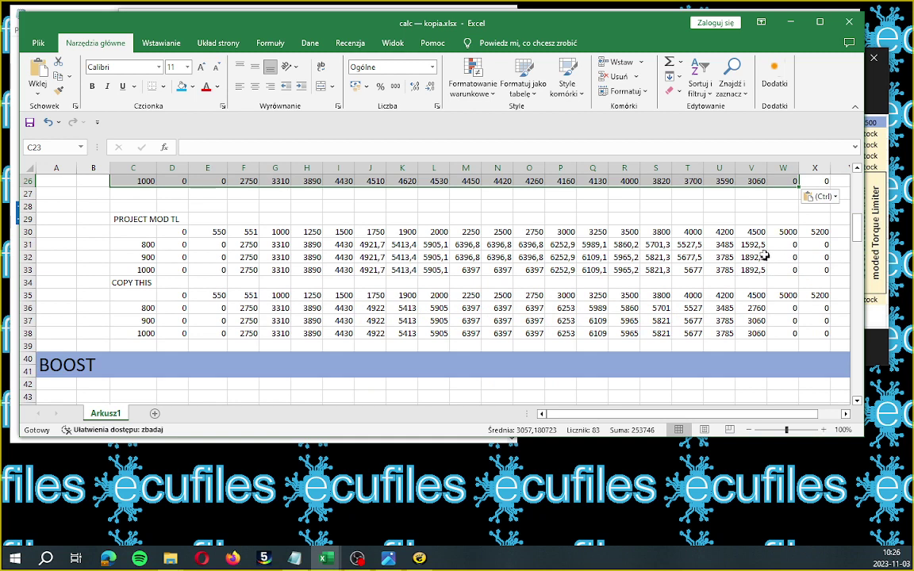
drag(754, 245, 785, 271)
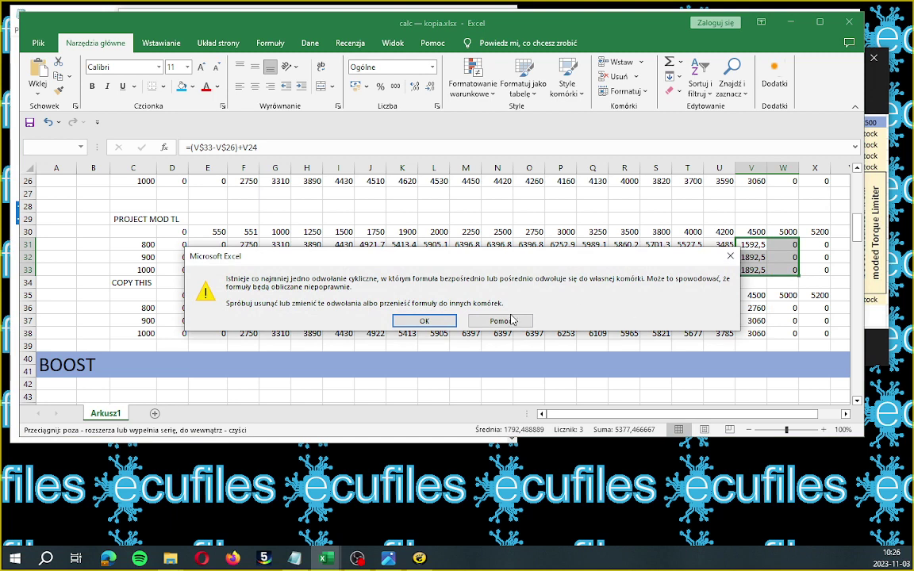
key(Return)
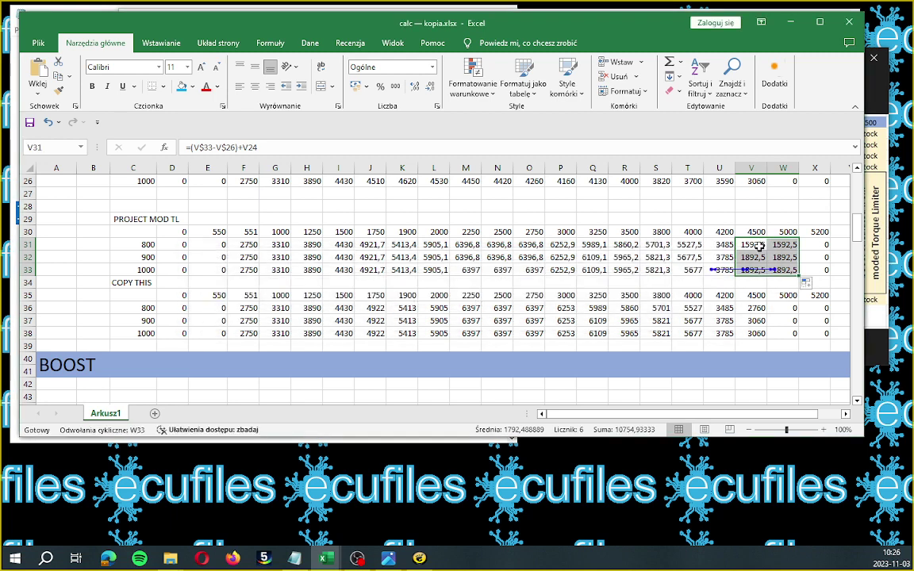
Copy V31:V33 of PROJECT MOD TL into W31:W33 as plain values instead of formulas.
click(757, 246)
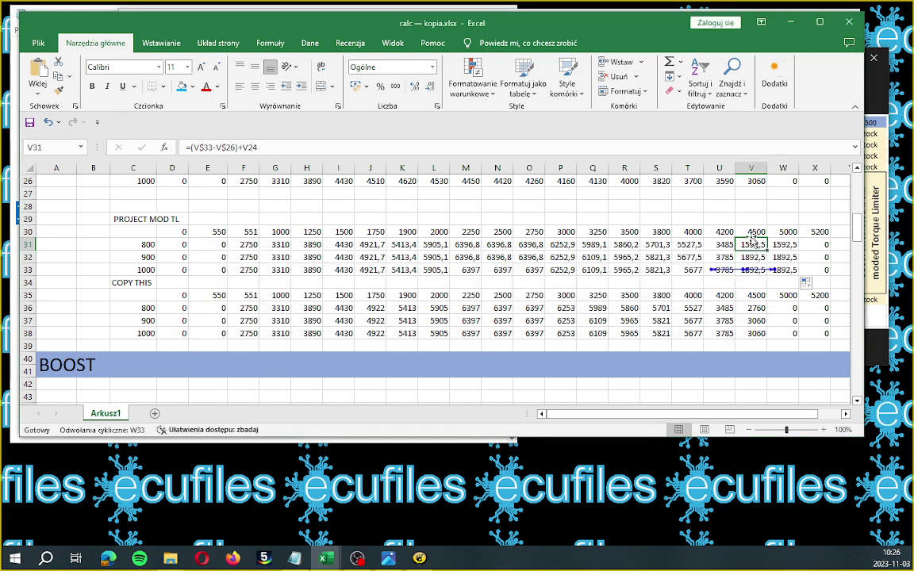
drag(751, 243, 753, 269)
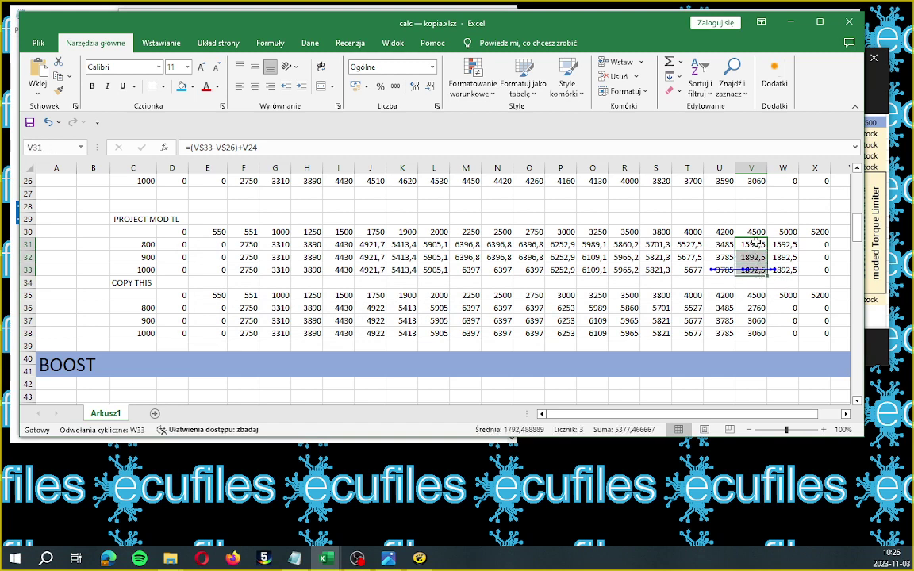
right_click(757, 242)
click(789, 280)
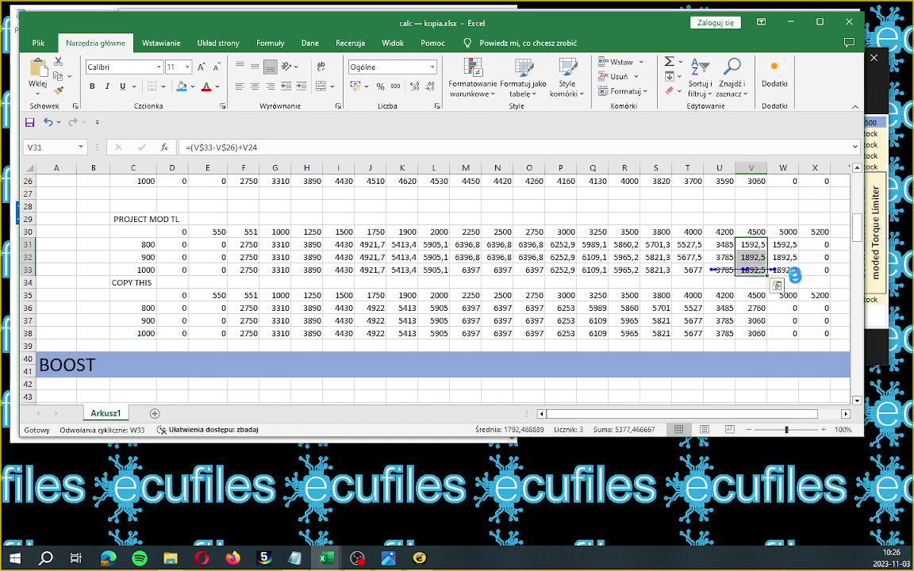
click(784, 246)
key(ctrl+v)
right_click(785, 245)
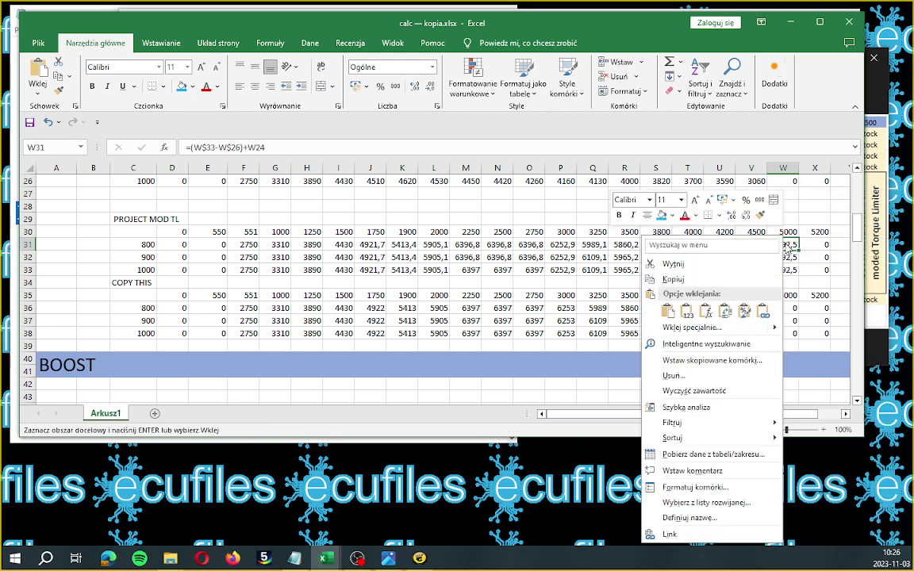
click(670, 316)
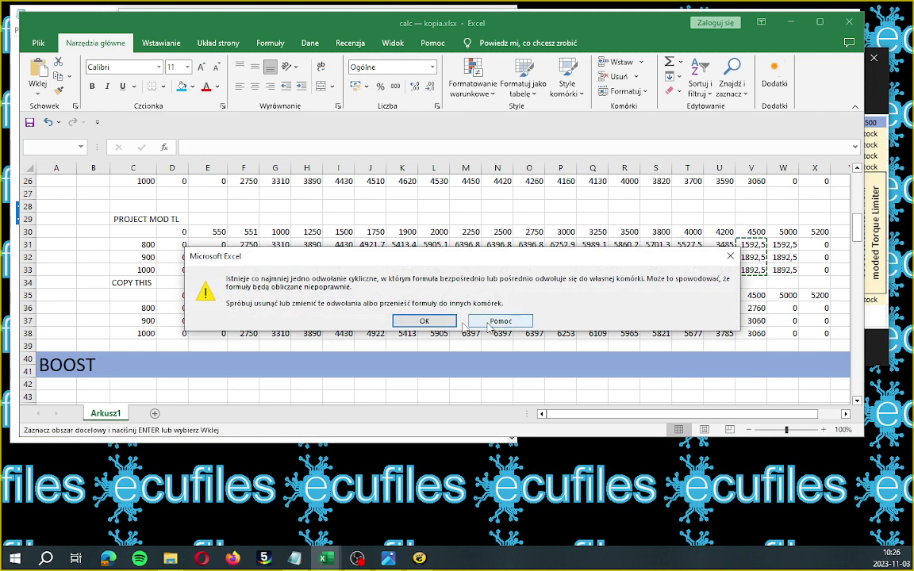
click(433, 320)
key(ctrl+z)
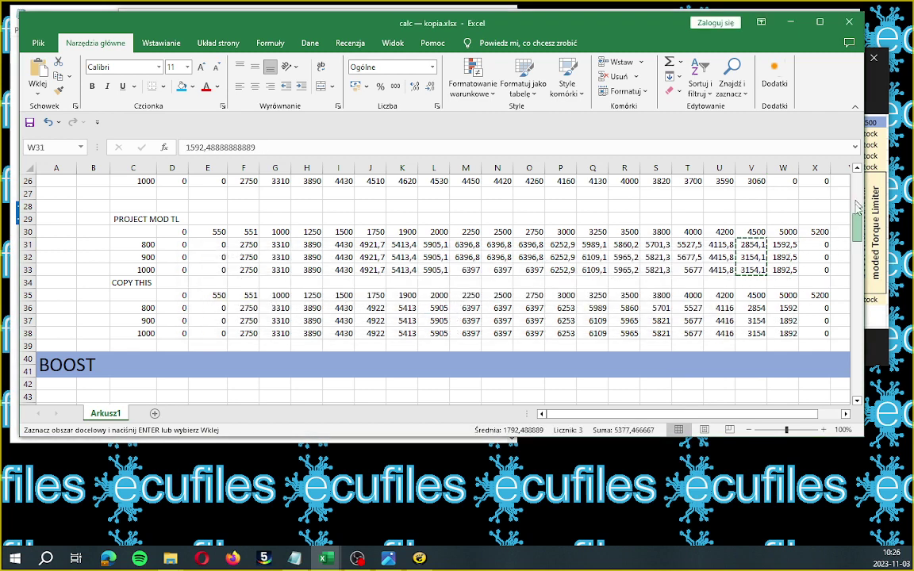
Set the boost at 4000 in E12 to 2200 and the max boost in E13 to 2300.
scroll(864, 187, up, 3)
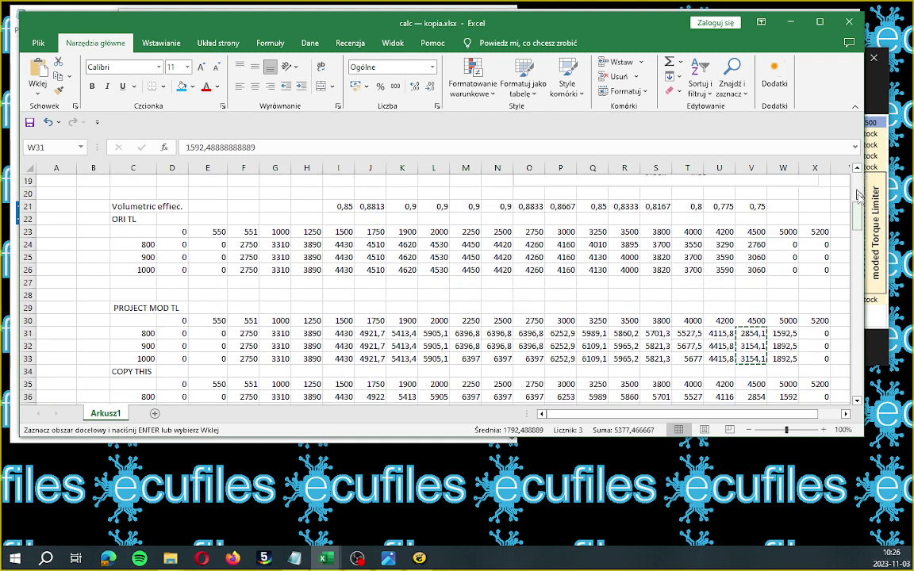
scroll(858, 195, up, 6)
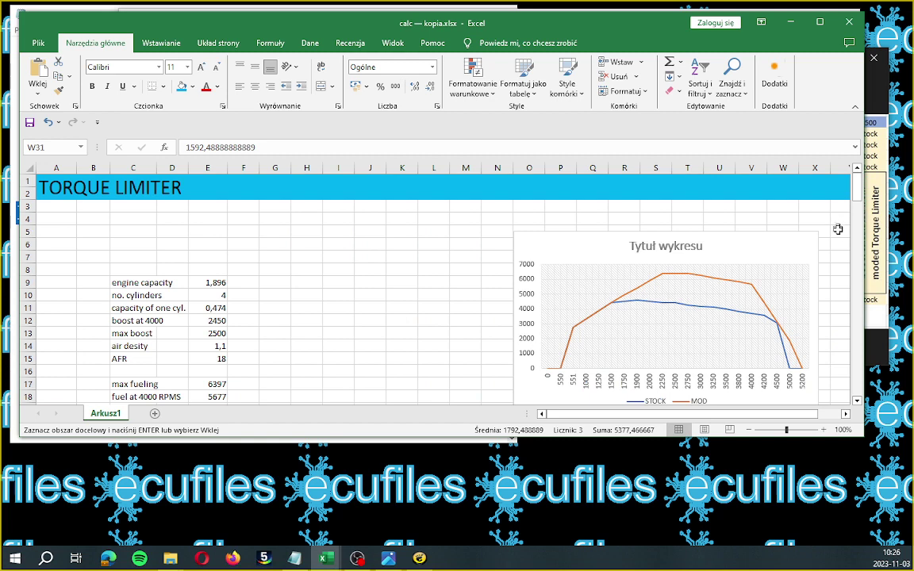
click(208, 321)
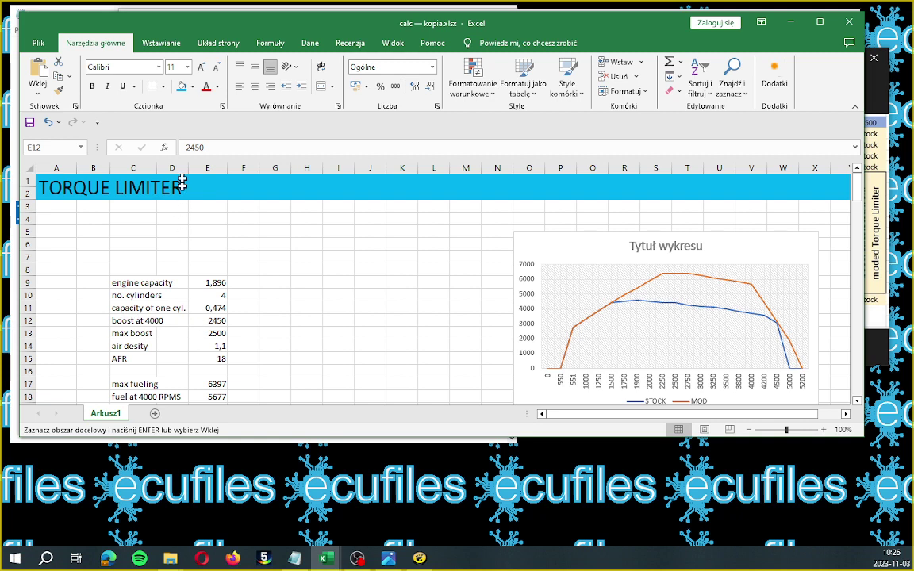
double_click(192, 148)
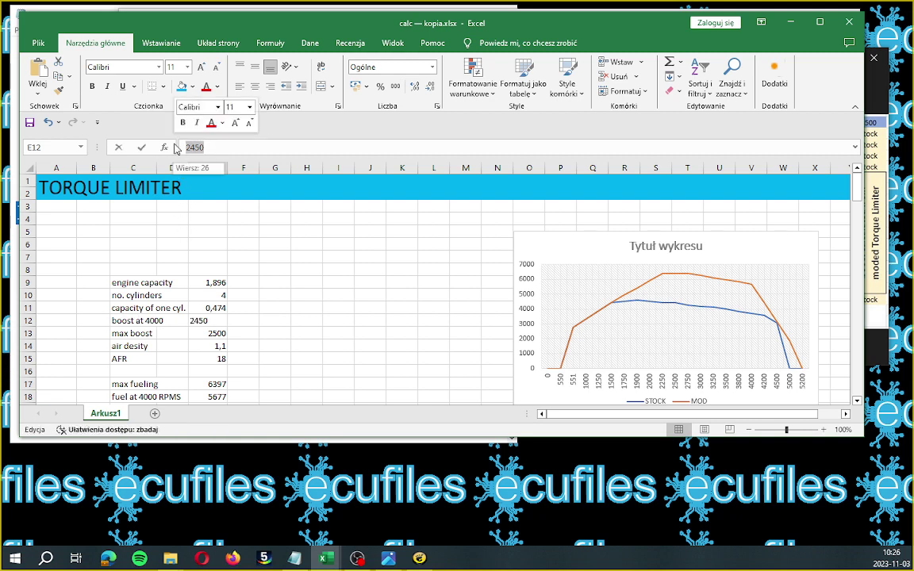
text(2200)
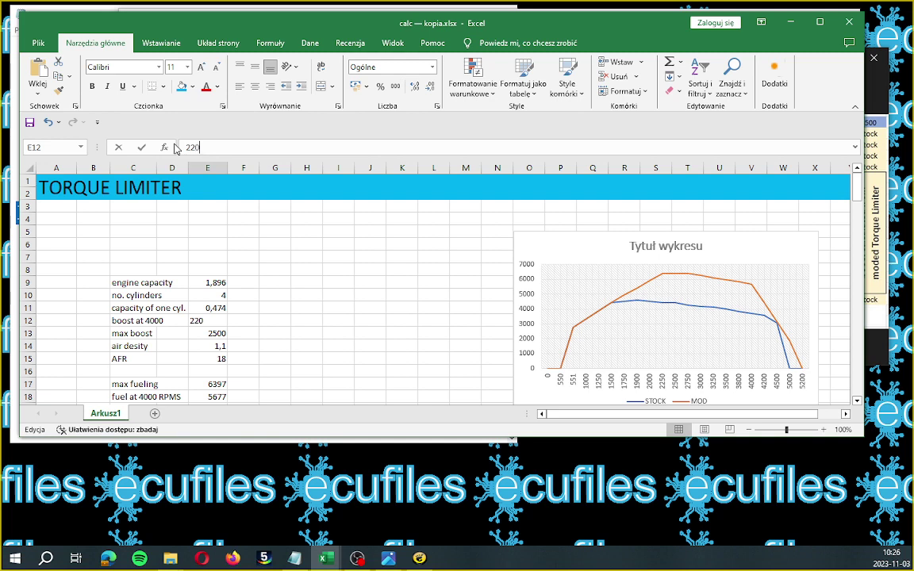
click(209, 333)
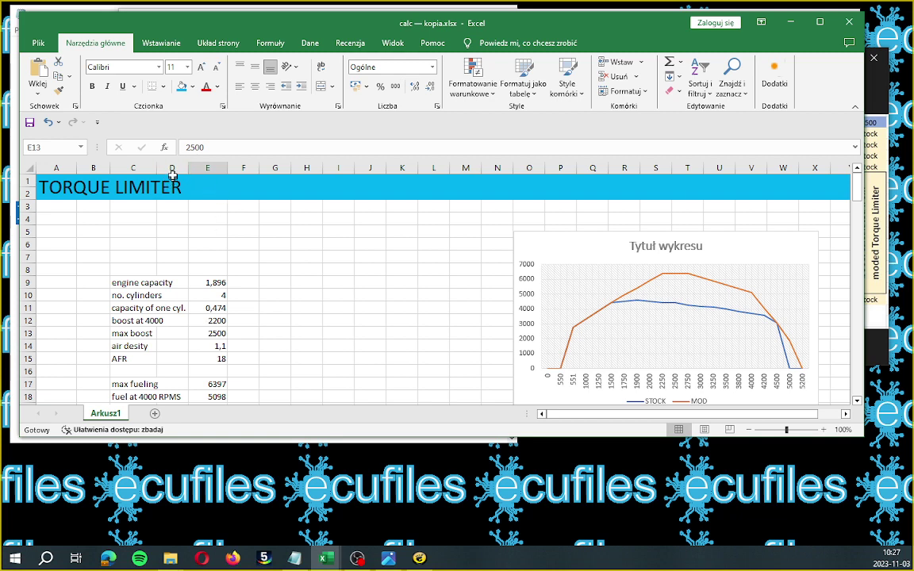
text(23)
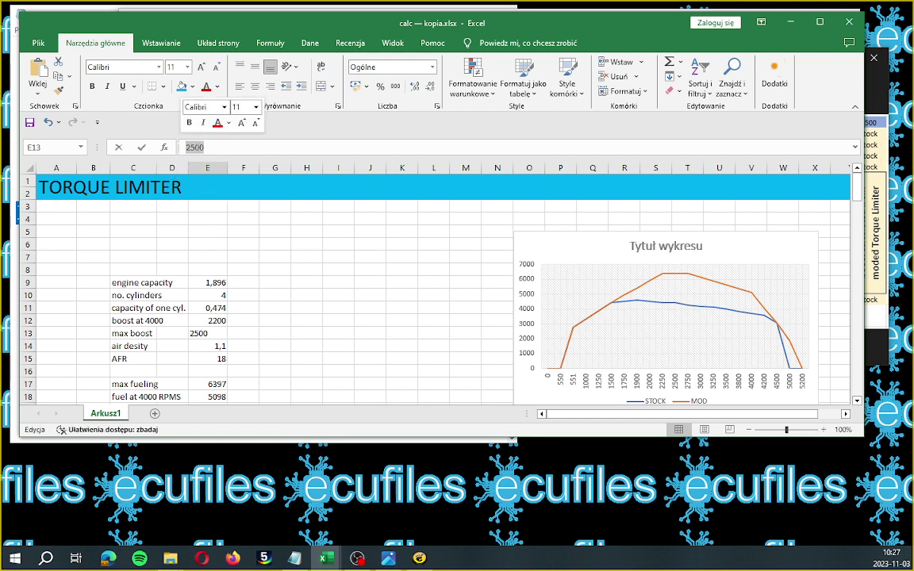
key(Tab)
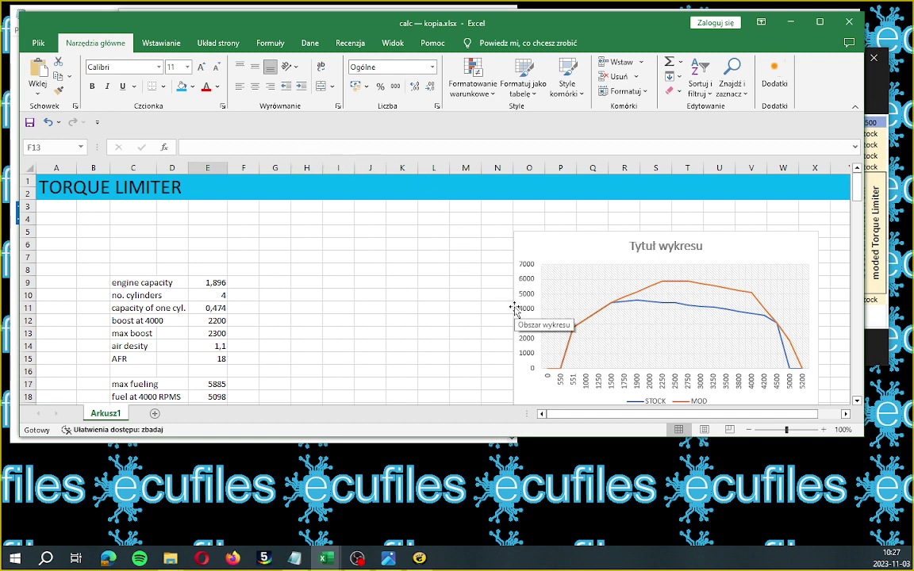
scroll(515, 309, down, 3)
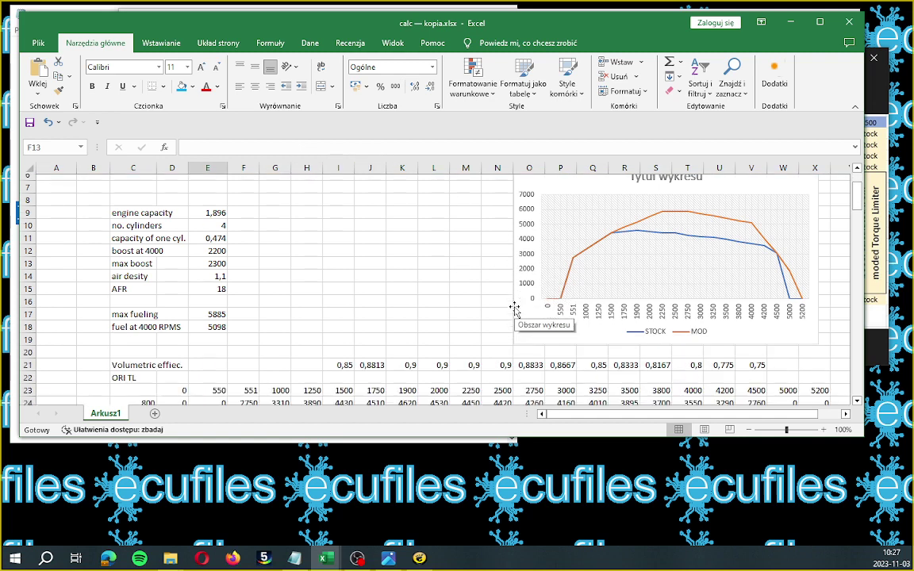
Examine the 5000 and 5200 rpm columns of the ORI TL table.
scroll(515, 310, down, 1)
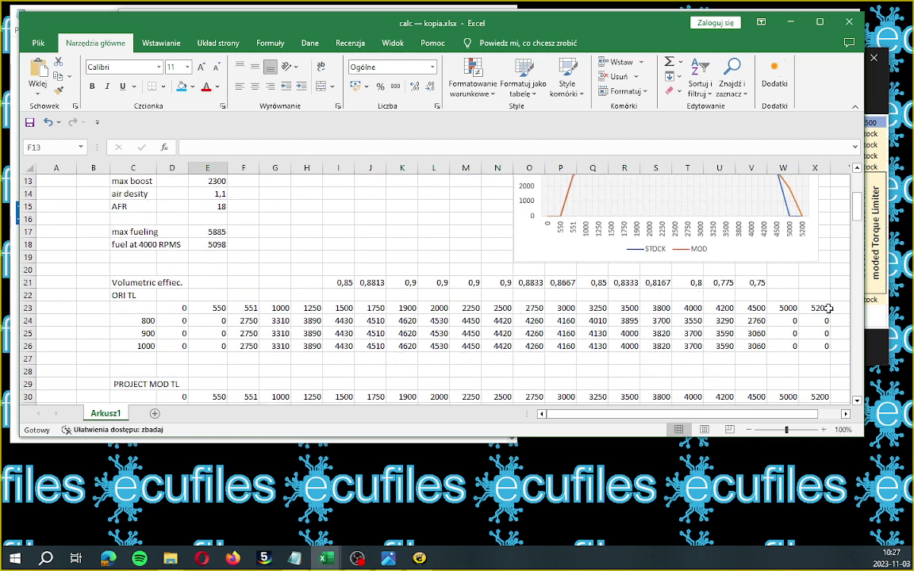
drag(823, 310, 822, 333)
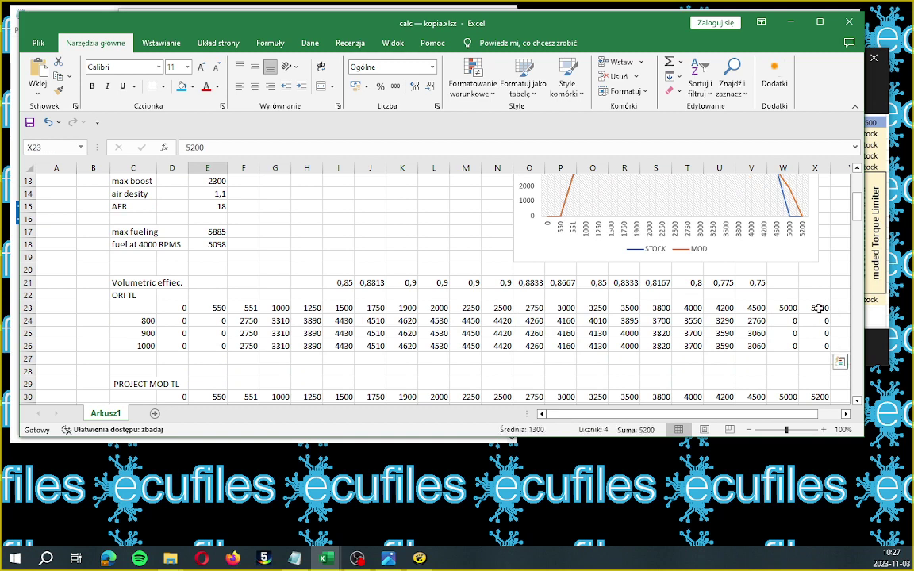
click(818, 309)
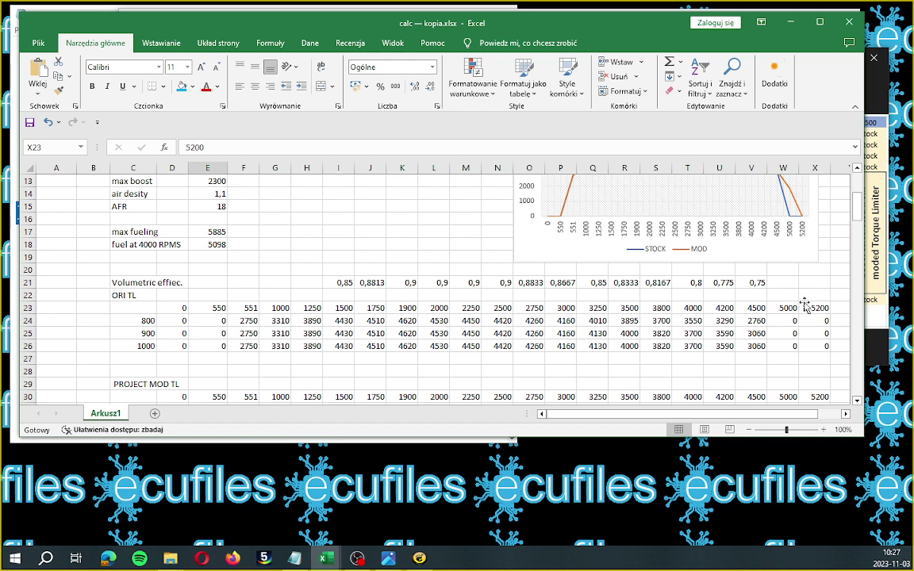
drag(814, 307, 815, 349)
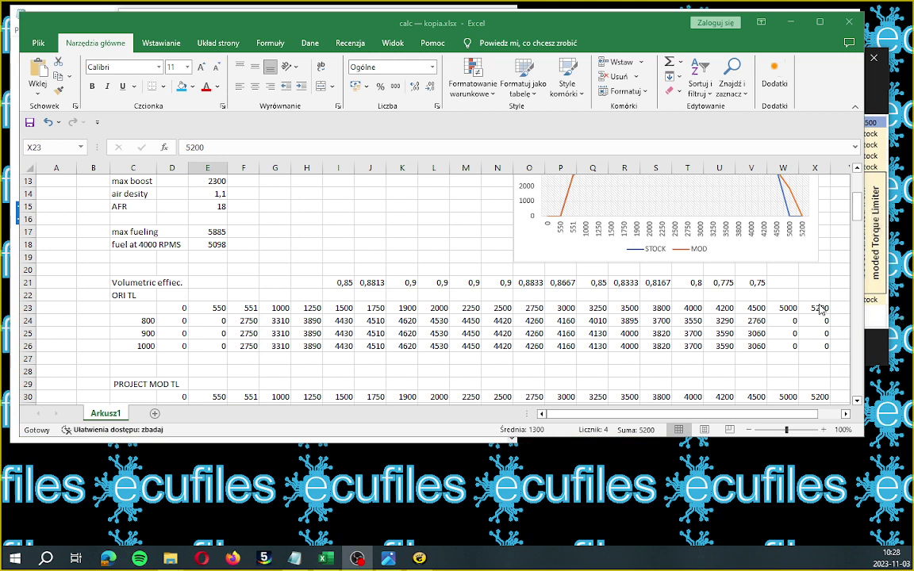
mouse_move(816, 308)
mouse_down()
mouse_move(818, 317)
mouse_move(818, 307)
mouse_up()
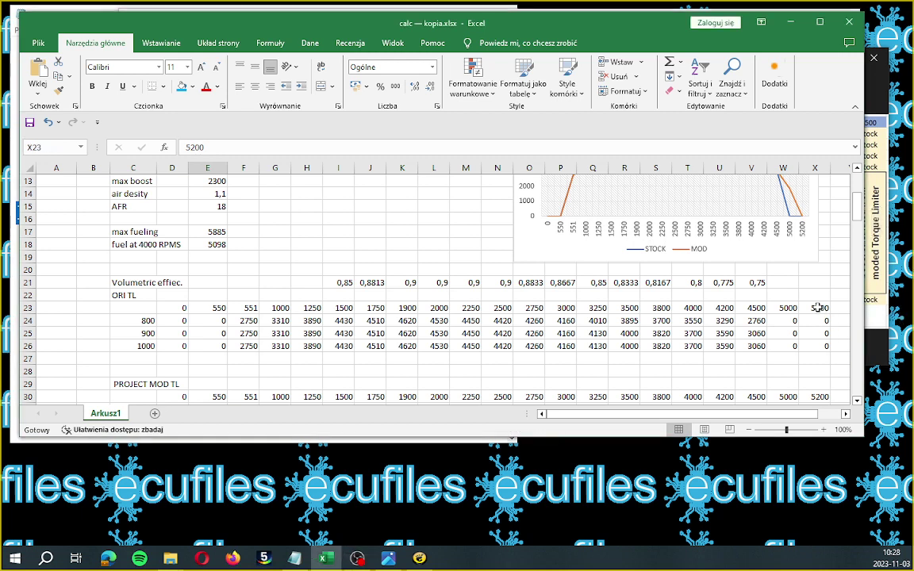
click(794, 306)
mouse_move(587, 24)
mouse_down()
mouse_move(550, 22)
mouse_move(575, 24)
mouse_up()
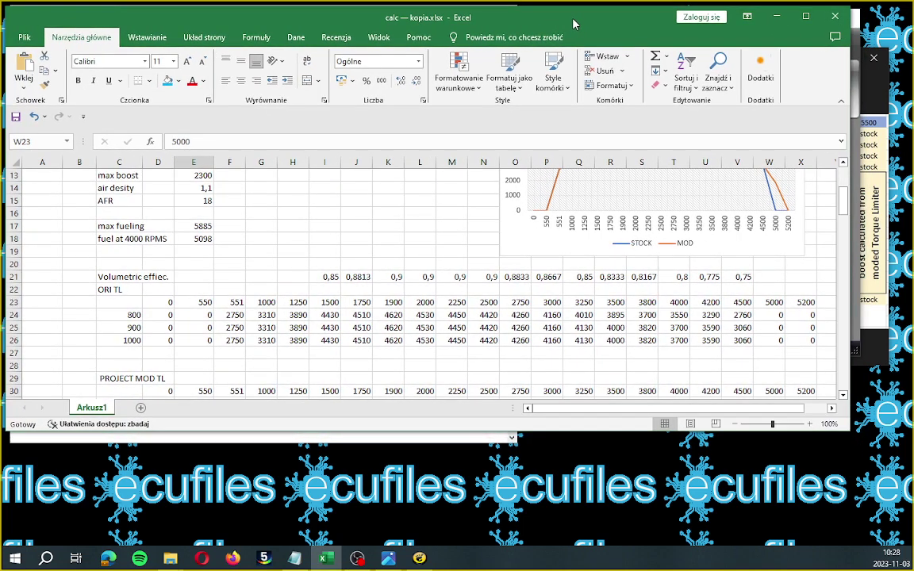
click(776, 316)
click(811, 315)
drag(806, 304, 809, 337)
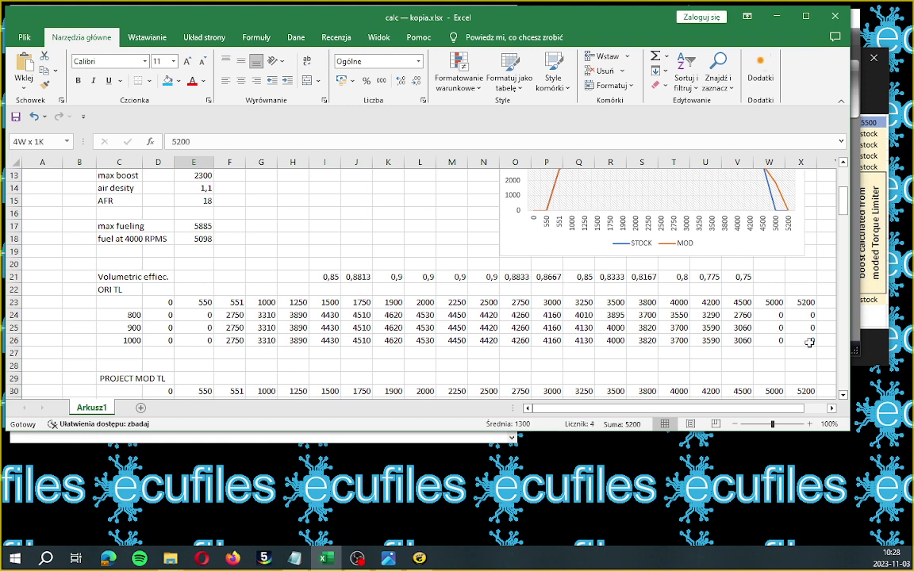
Clear the 5200 rpm column of the ORI TL table, cells X23 to X26.
click(806, 303)
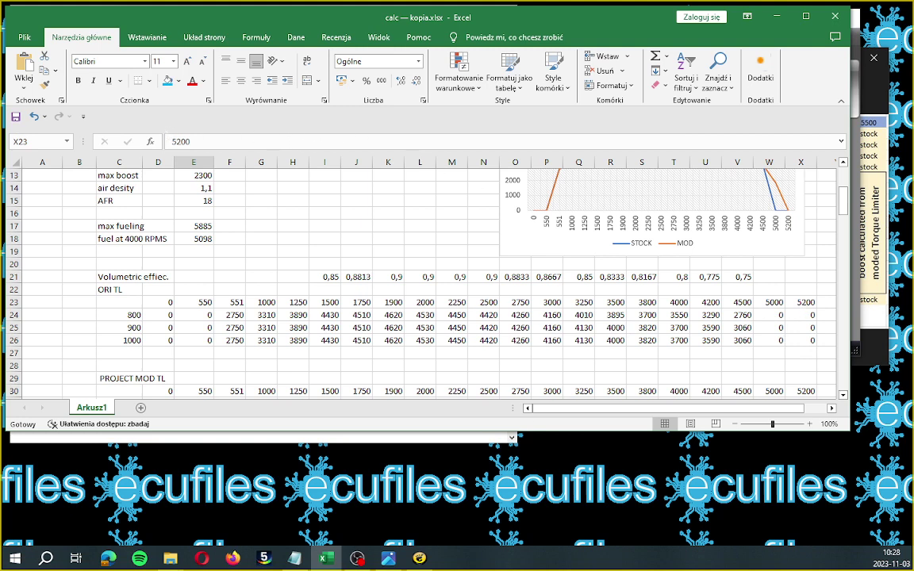
key(BackSpace)
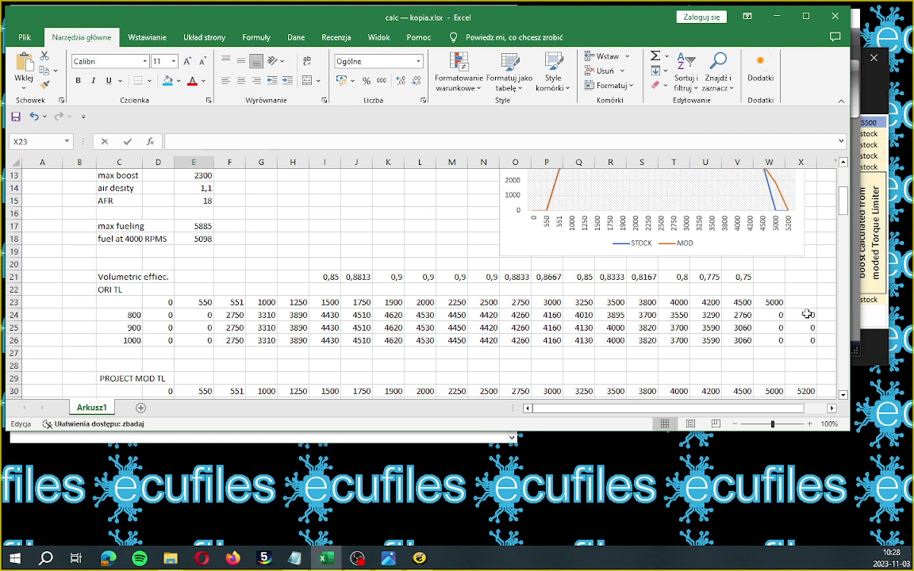
key(Return)
key(BackSpace)
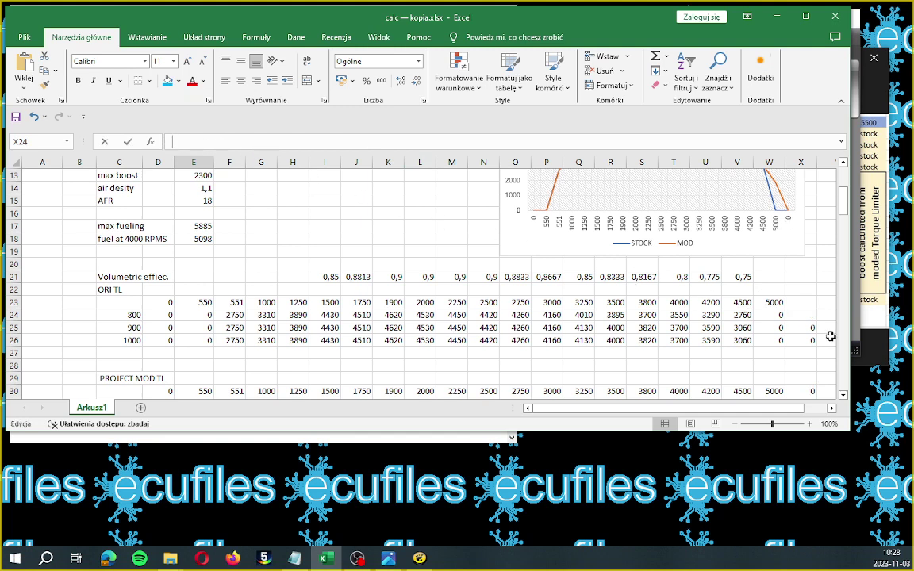
key(Return)
key(BackSpace)
key(Return)
key(BackSpace)
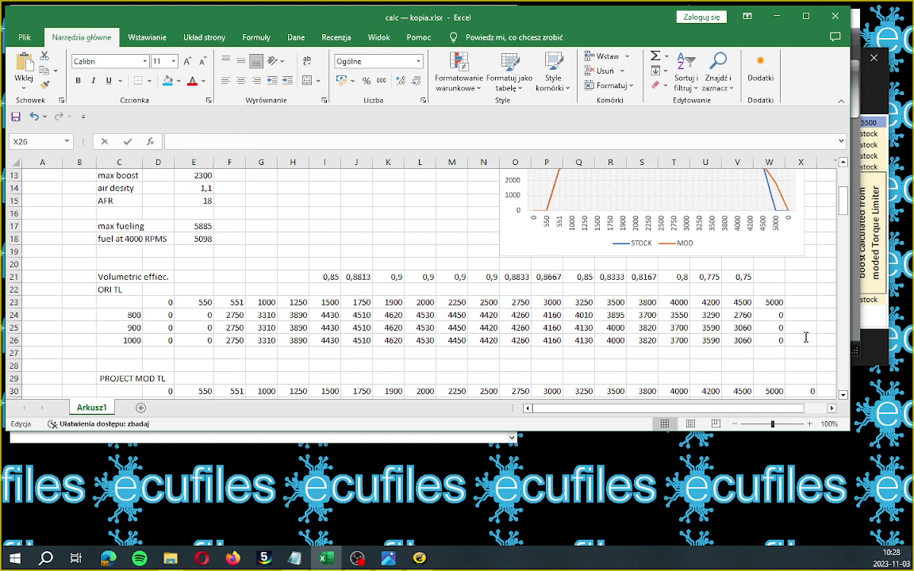
Find the ORI table in the BOOST section, switch to VAGEDCSuite and locate the Turbo maps.
scroll(796, 324, down, 3)
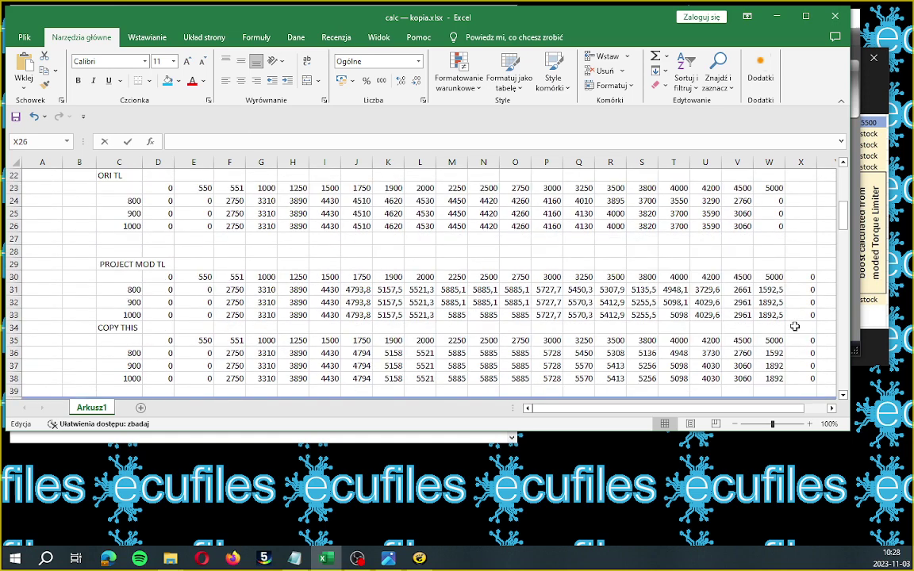
scroll(515, 272, down, 4)
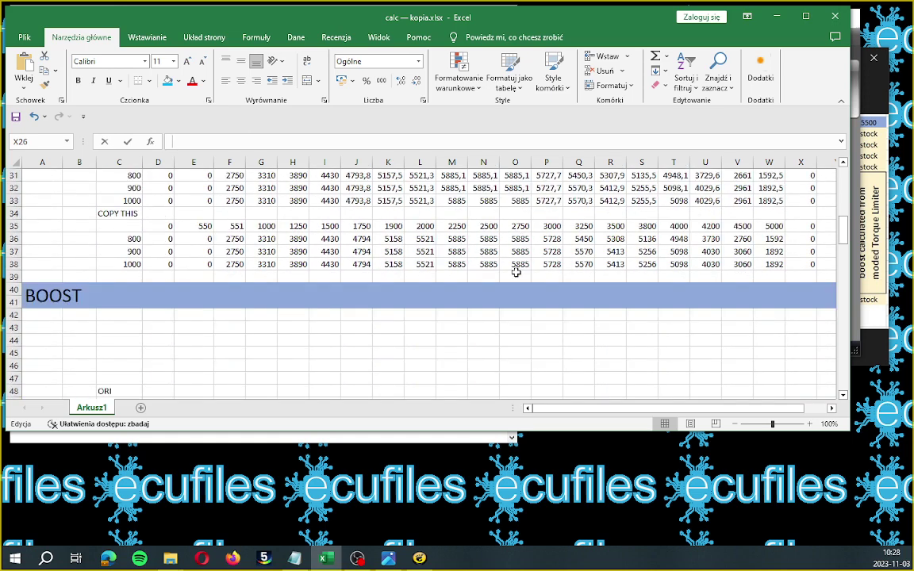
scroll(341, 242, down, 4)
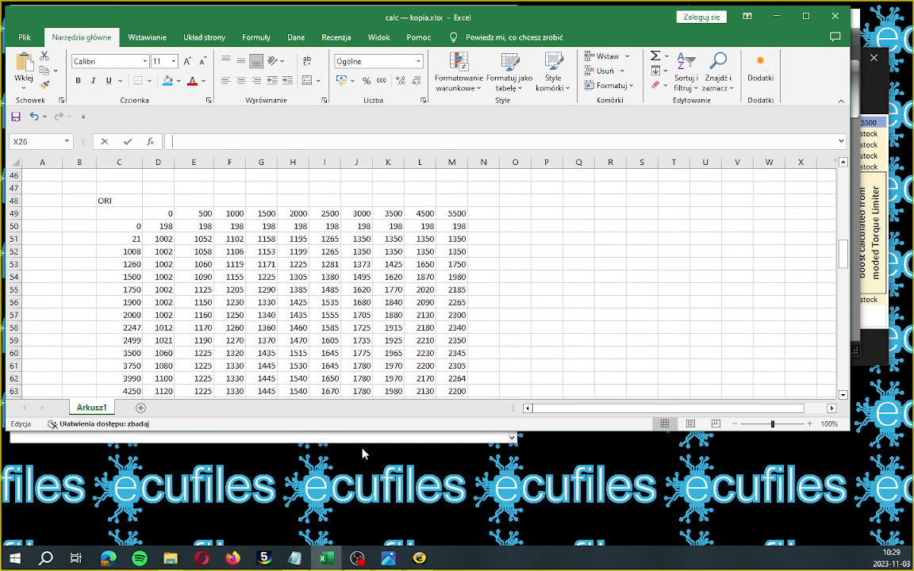
click(420, 559)
scroll(235, 261, down, 4)
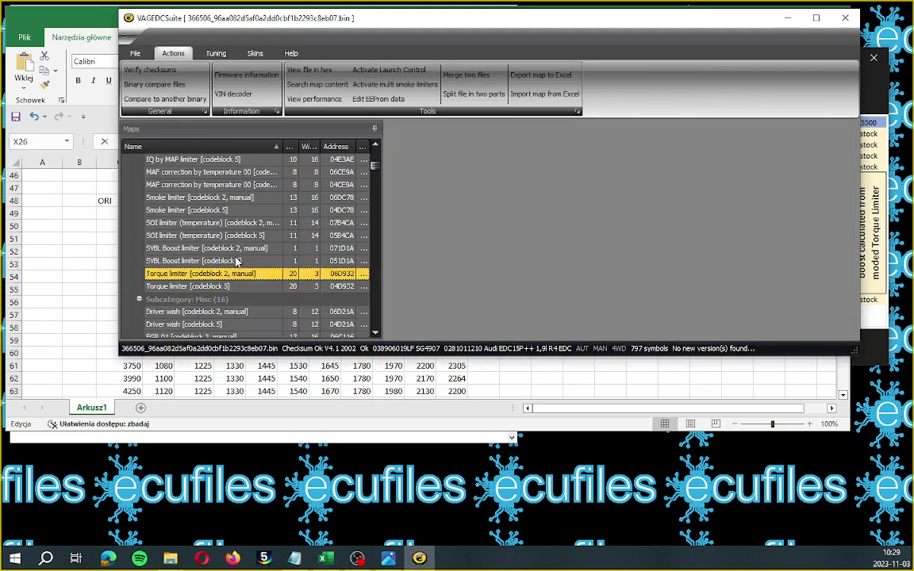
scroll(236, 261, down, 7)
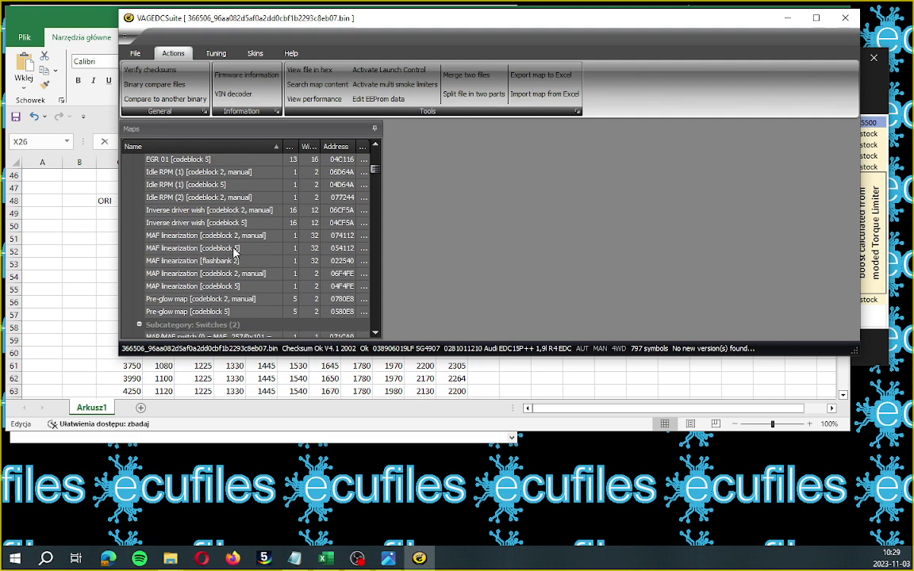
Try to export Boost target map [codeblock 2, manual] to Excel.
right_click(192, 265)
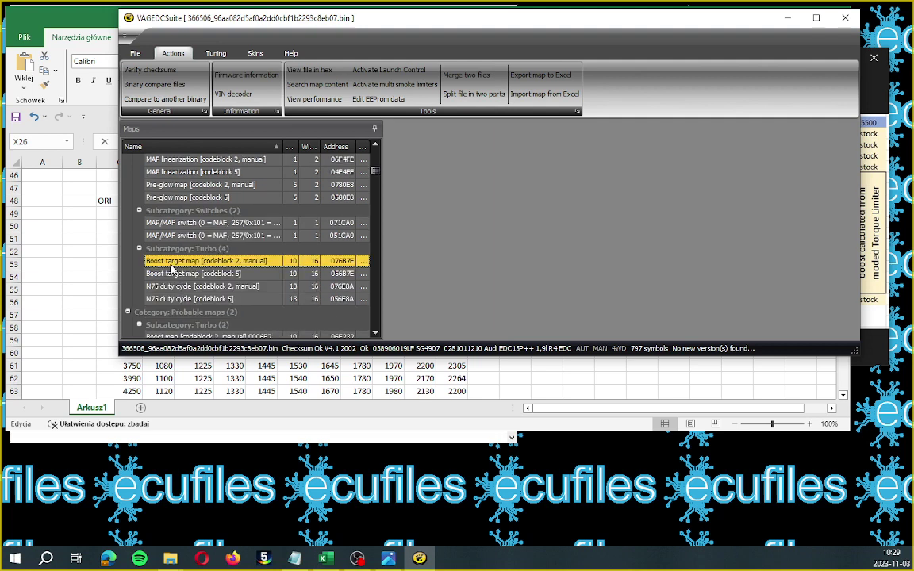
click(217, 300)
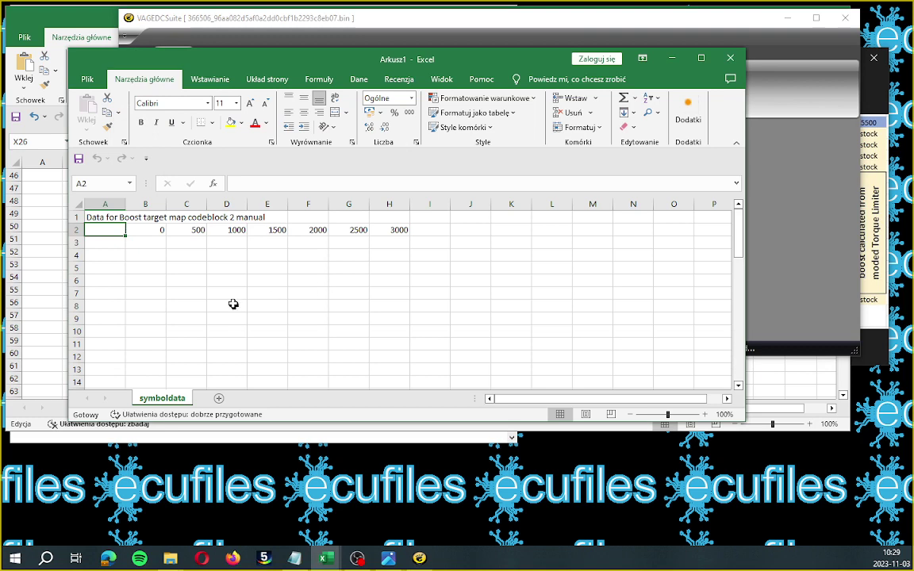
click(324, 557)
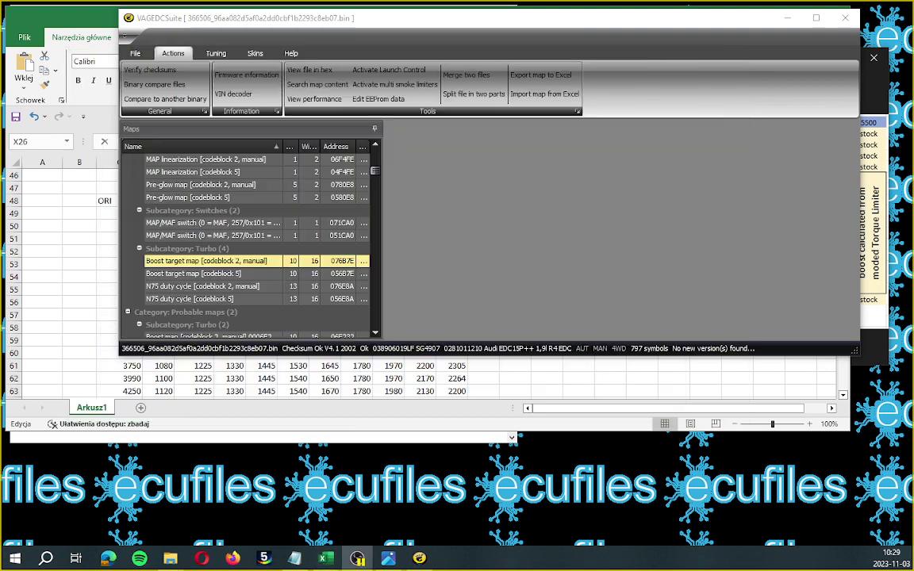
Export Boost target map [codeblock 2, manual] to Excel again, declining to replace the existing file.
right_click(179, 266)
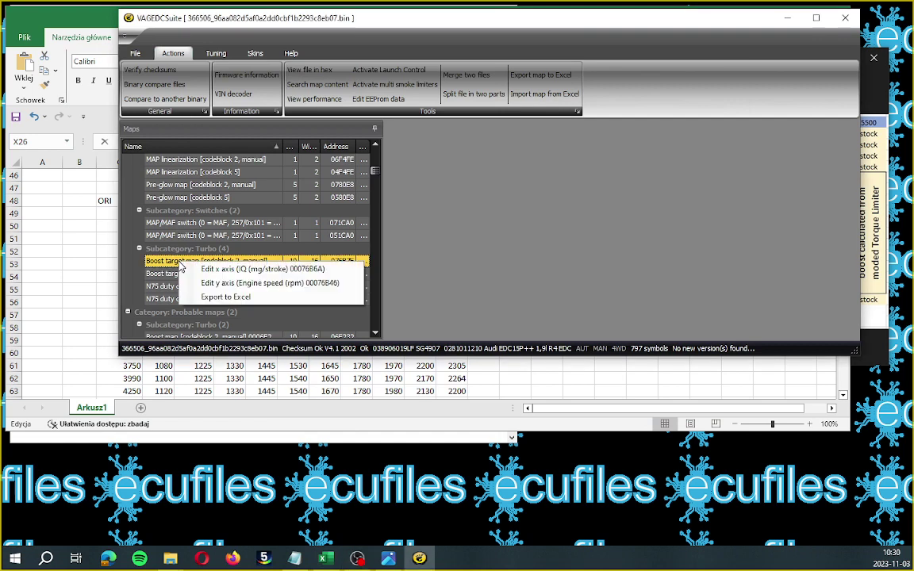
click(236, 297)
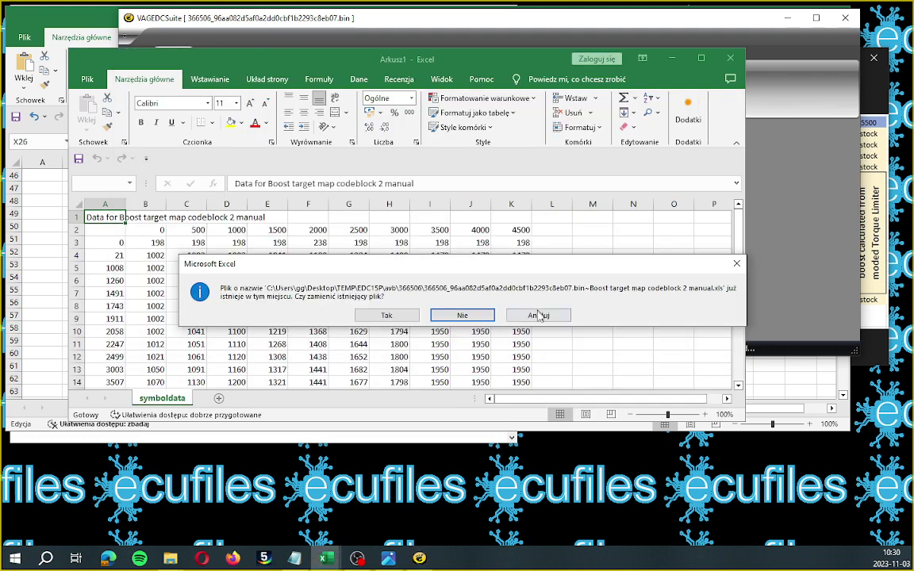
click(462, 316)
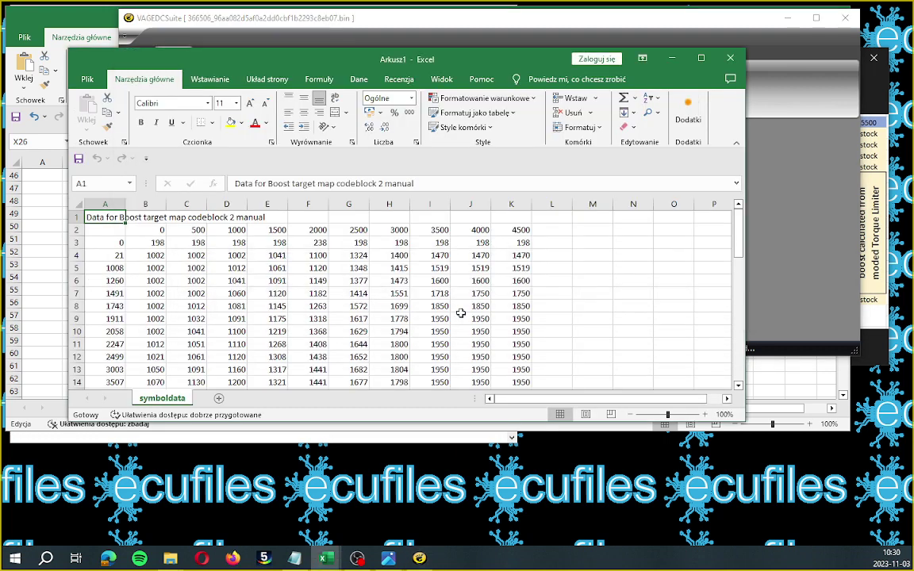
Copy the boost map range A2:K18 and close the exported workbook without saving, keeping the clipboard contents.
click(107, 230)
drag(312, 364, 519, 332)
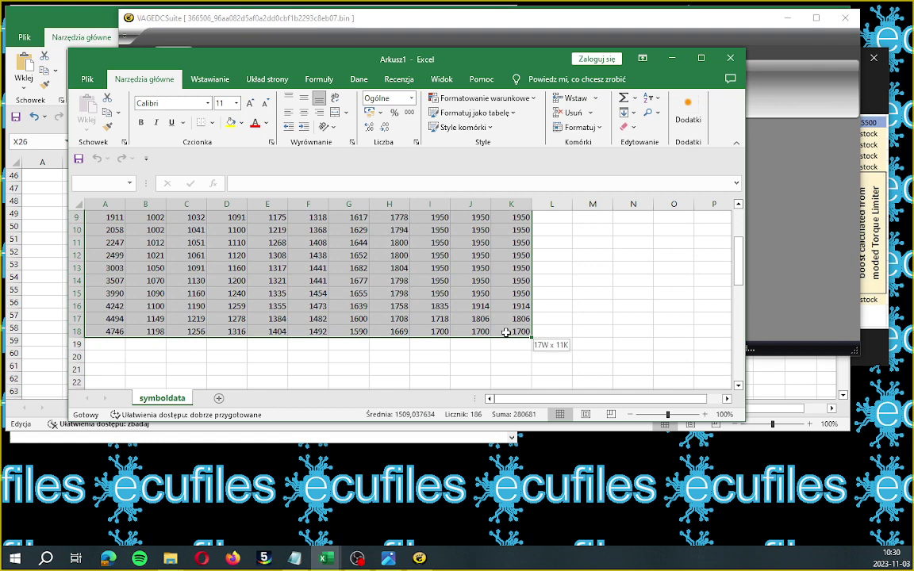
right_click(447, 302)
click(512, 284)
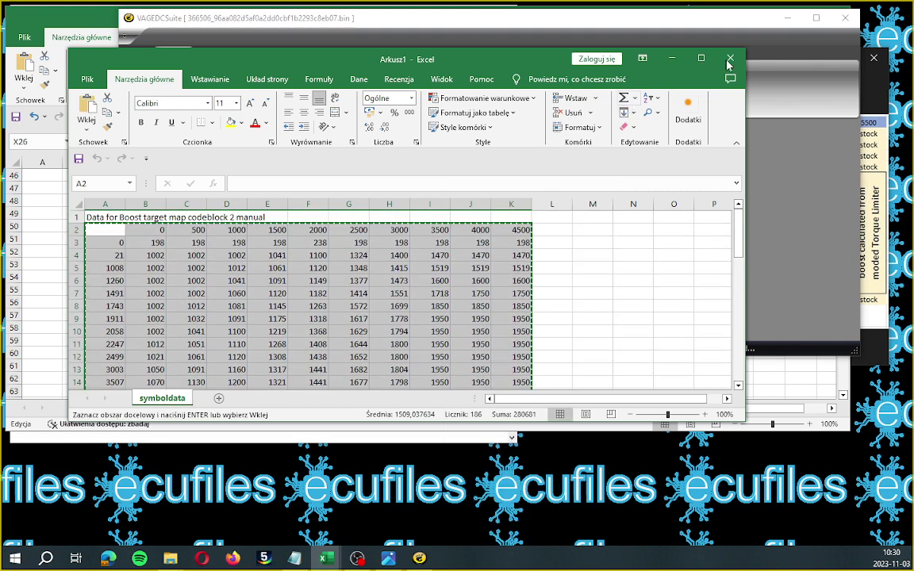
click(729, 59)
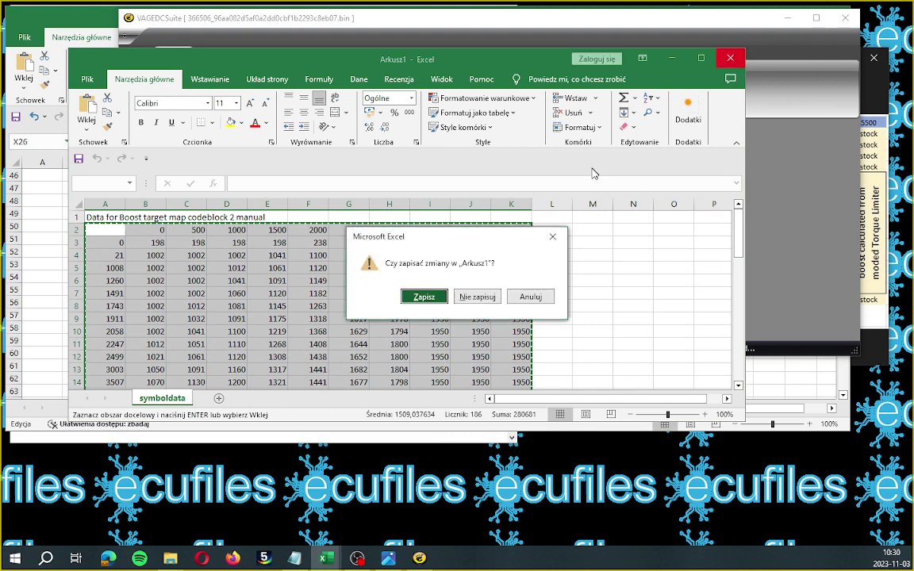
click(484, 299)
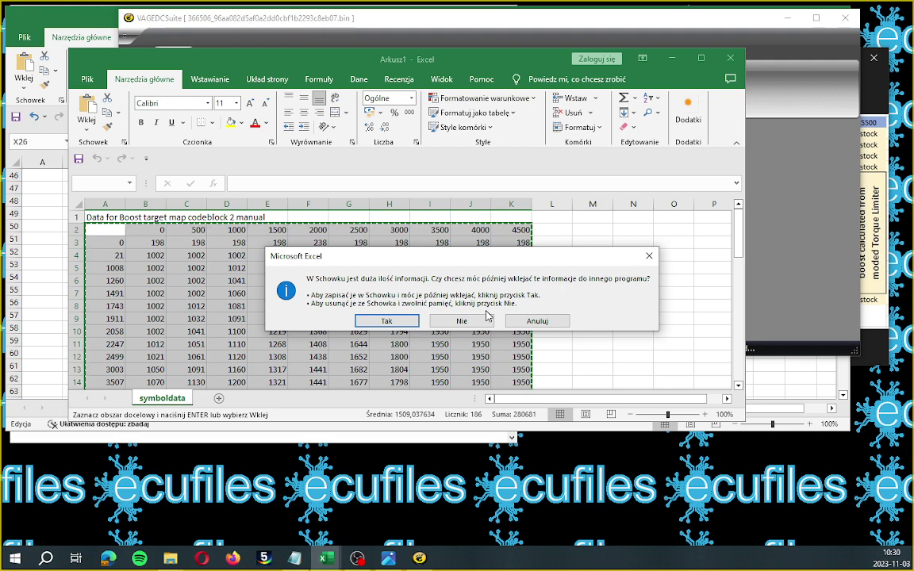
click(402, 320)
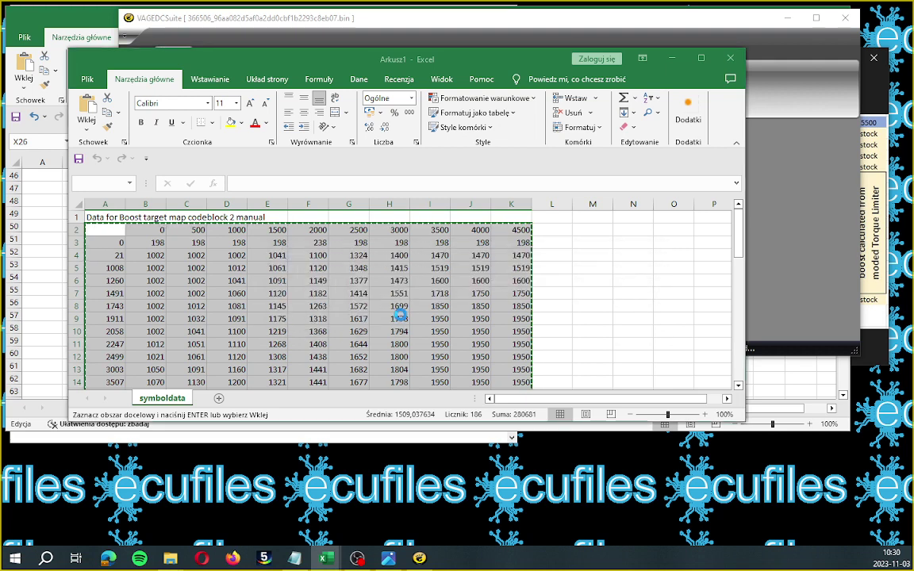
Return to the calc — kopia.xlsx workbook and paste the copied boost map over the ORI boost table starting at C49.
click(61, 278)
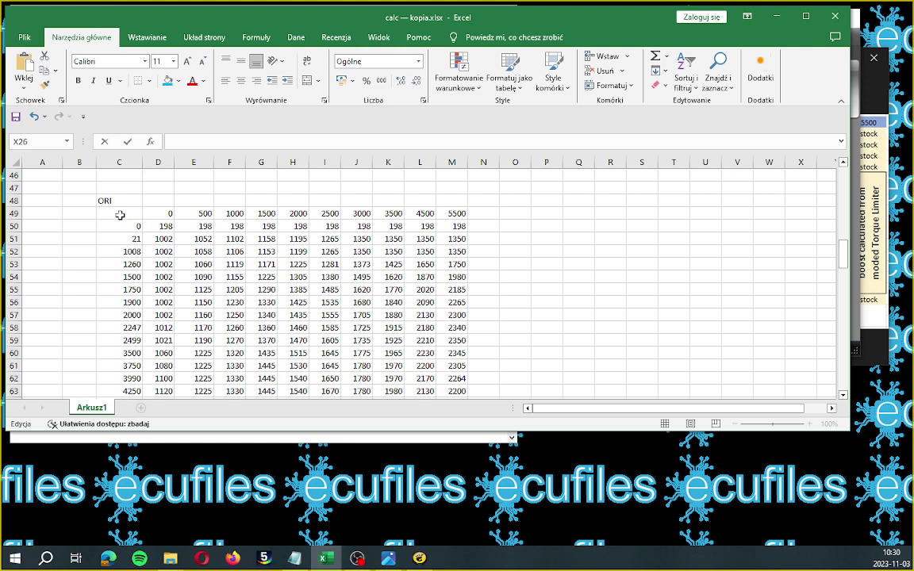
scroll(125, 234, up, 4)
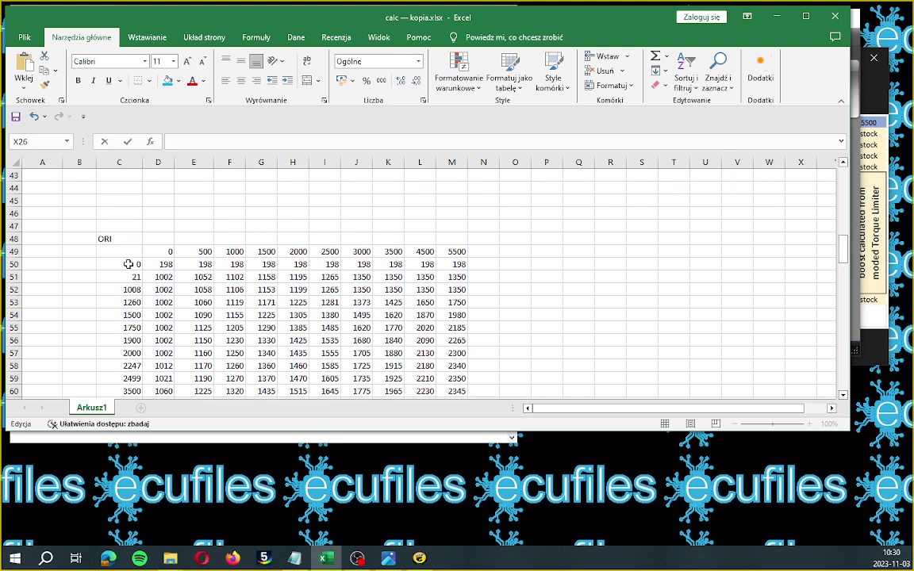
scroll(126, 275, down, 2)
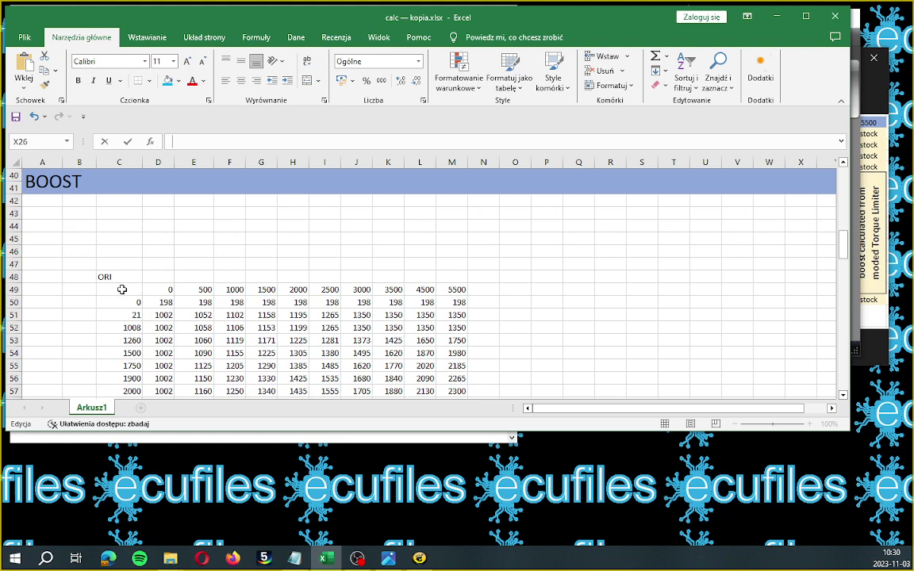
click(123, 289)
click(129, 287)
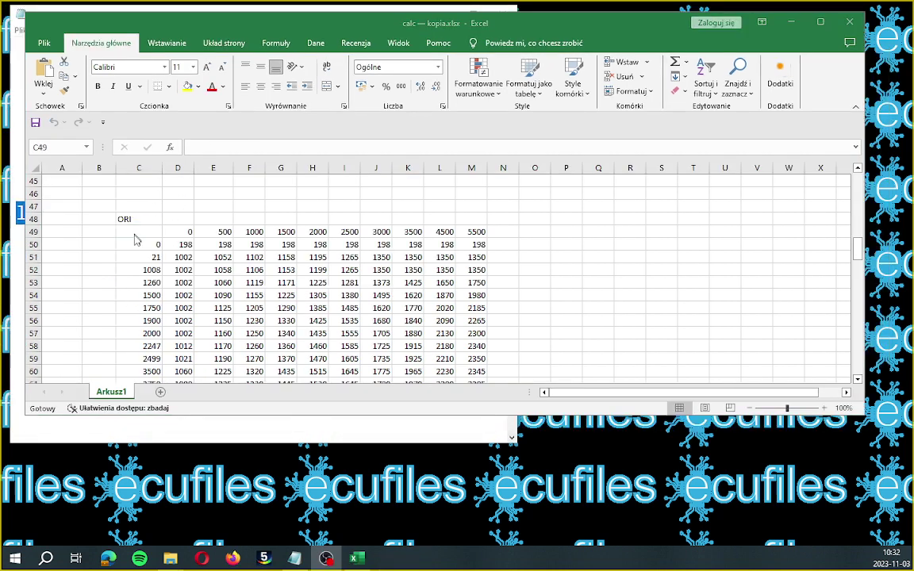
right_click(137, 236)
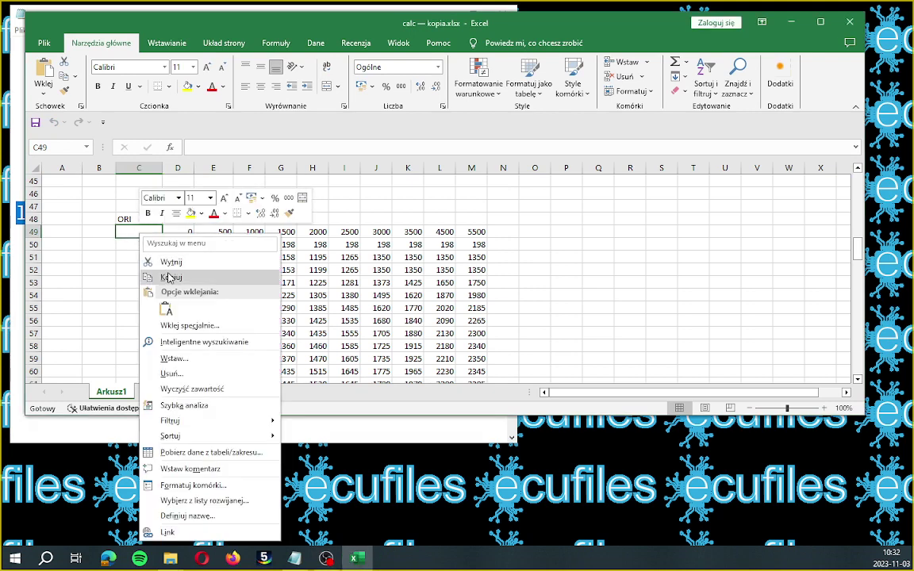
click(168, 311)
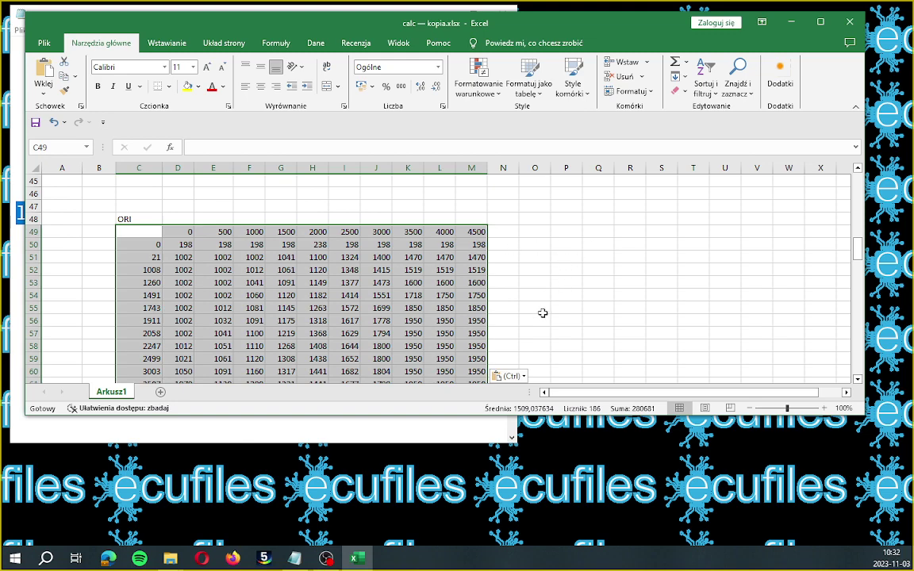
scroll(558, 299, down, 5)
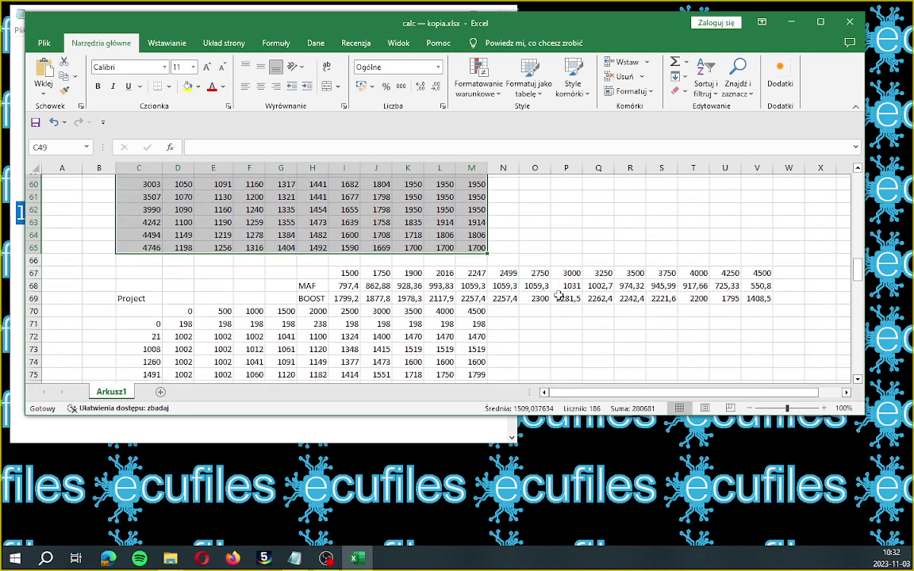
scroll(559, 297, down, 2)
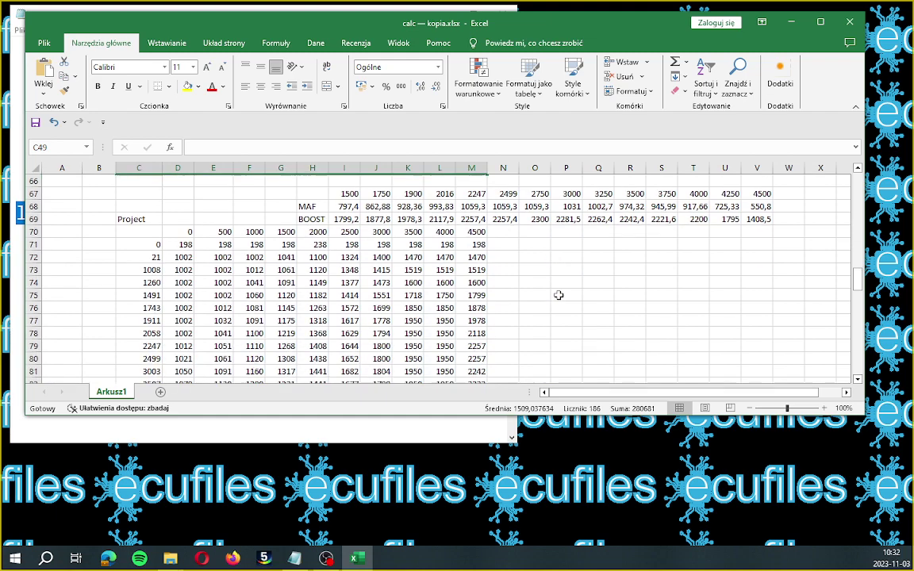
Examine the Project and COPY THIS boost tables, the MAX BOOST cell and the mod/stock ratios down to the stock table.
scroll(559, 295, down, 1)
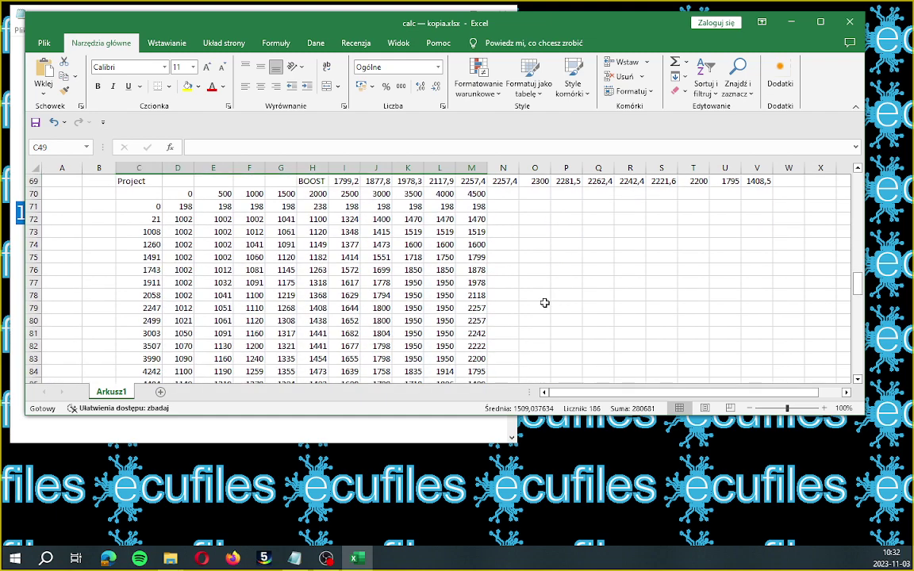
scroll(545, 303, down, 1)
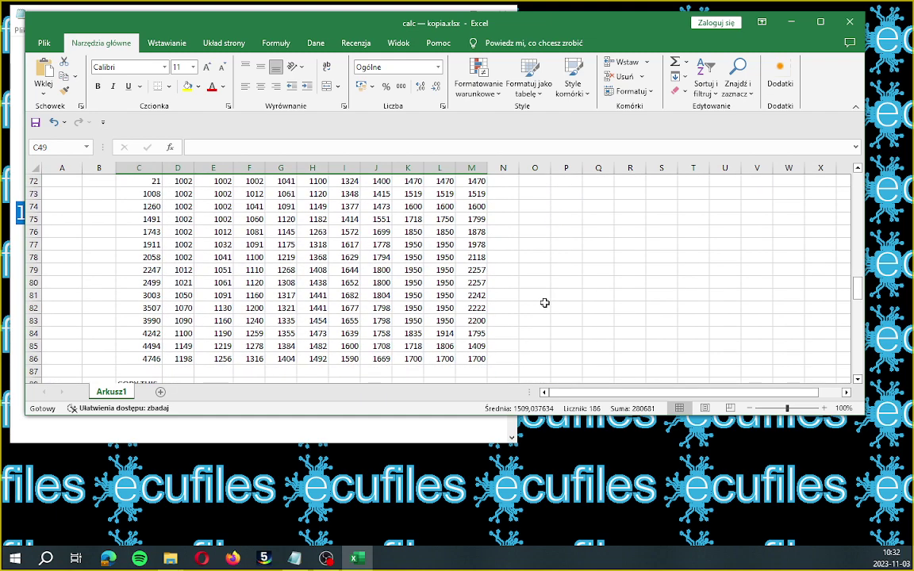
scroll(545, 303, down, 5)
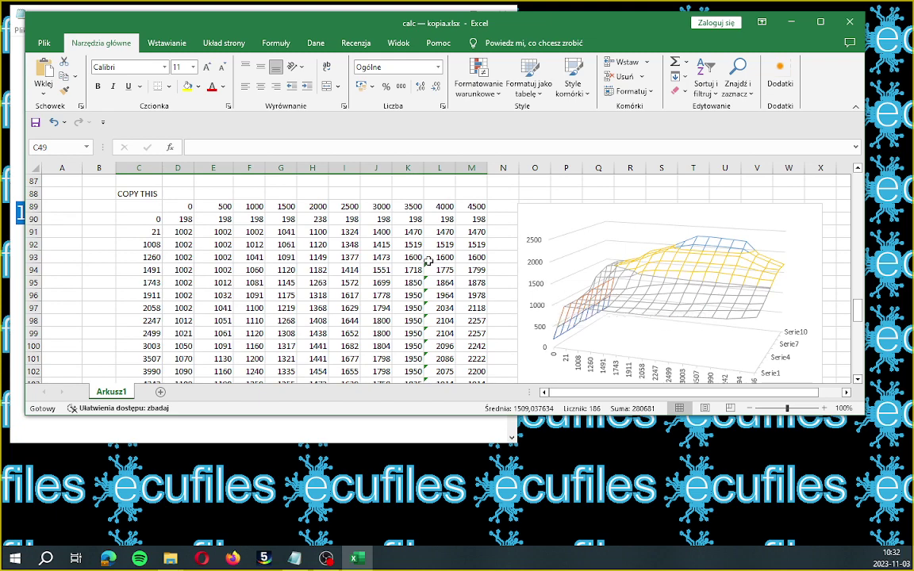
scroll(460, 252, down, 4)
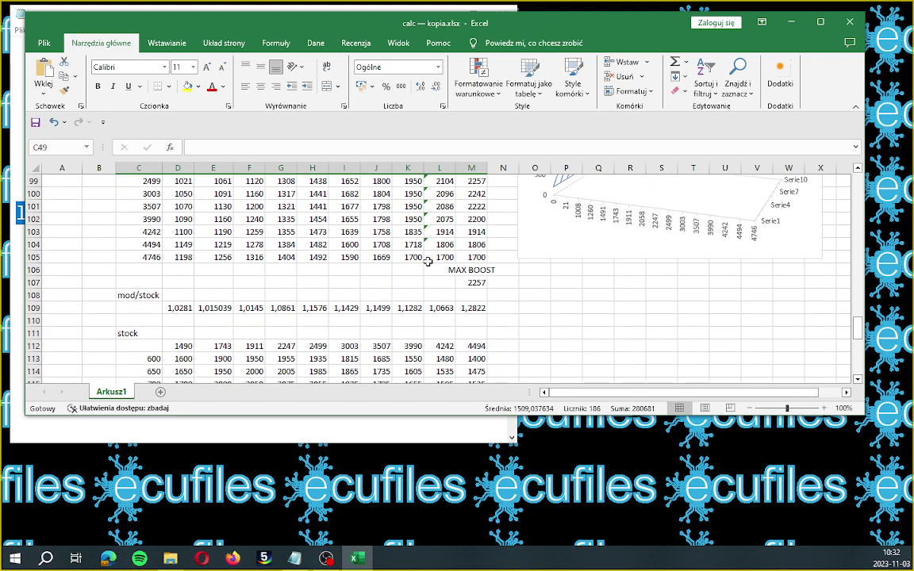
scroll(428, 262, down, 1)
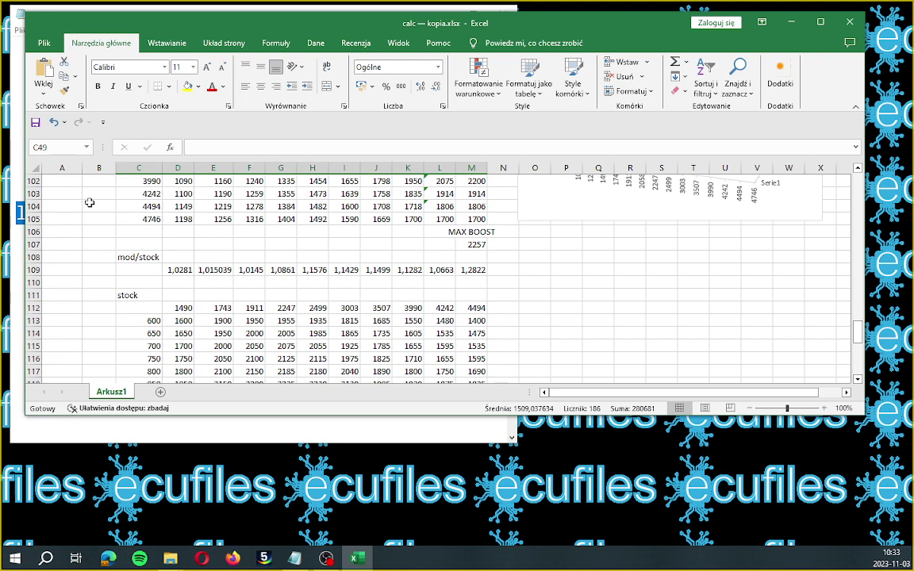
scroll(437, 278, down, 1)
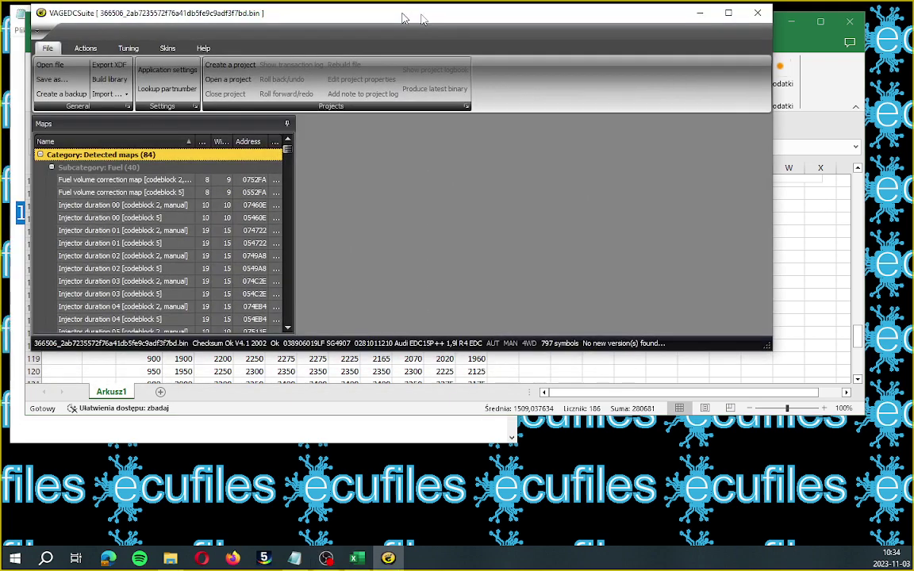
In VAGEDCSuite, inspect Boost limit map [codeblock 2, manual] of the file starting 366506_2ab7235572f, and close the map.
scroll(208, 256, down, 3)
scroll(208, 257, down, 10)
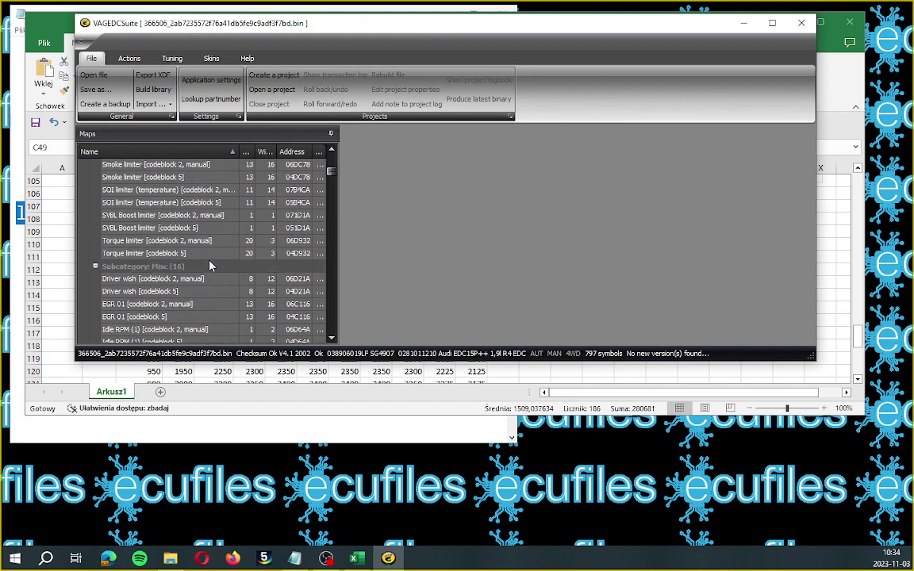
scroll(210, 266, up, 4)
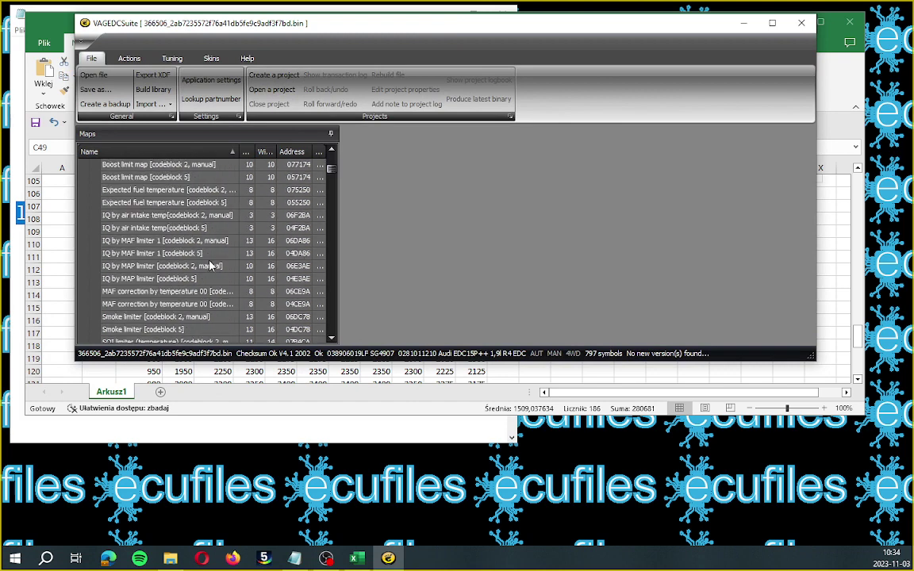
scroll(210, 266, up, 1)
click(116, 204)
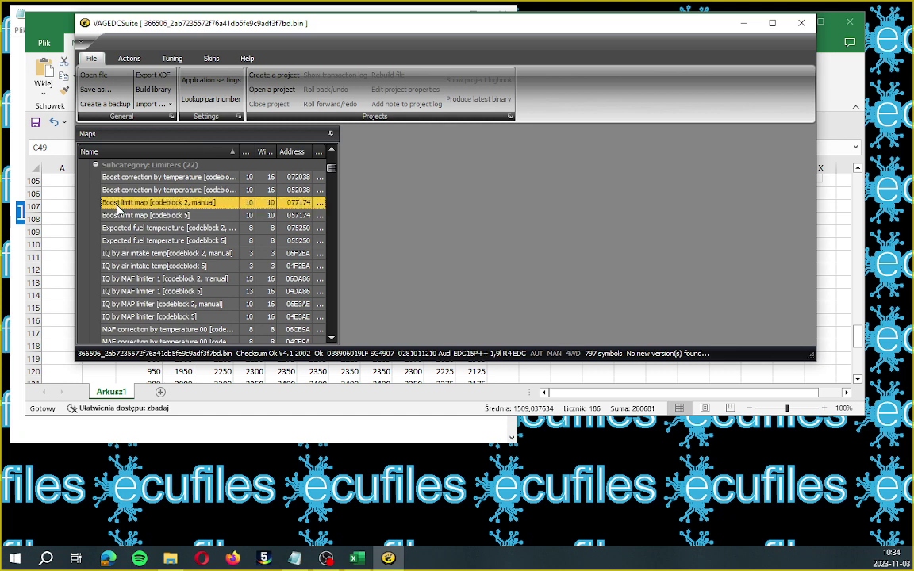
double_click(118, 205)
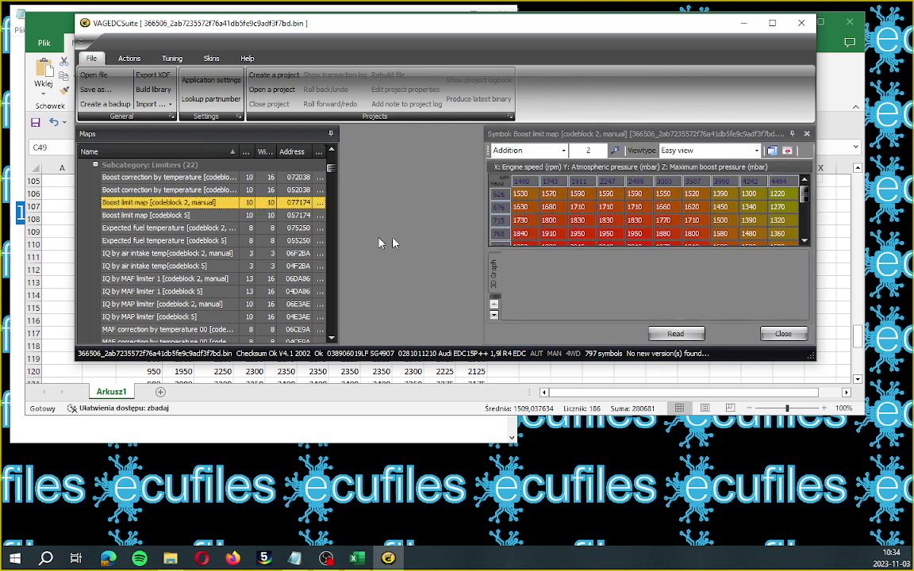
scroll(808, 231, down, 5)
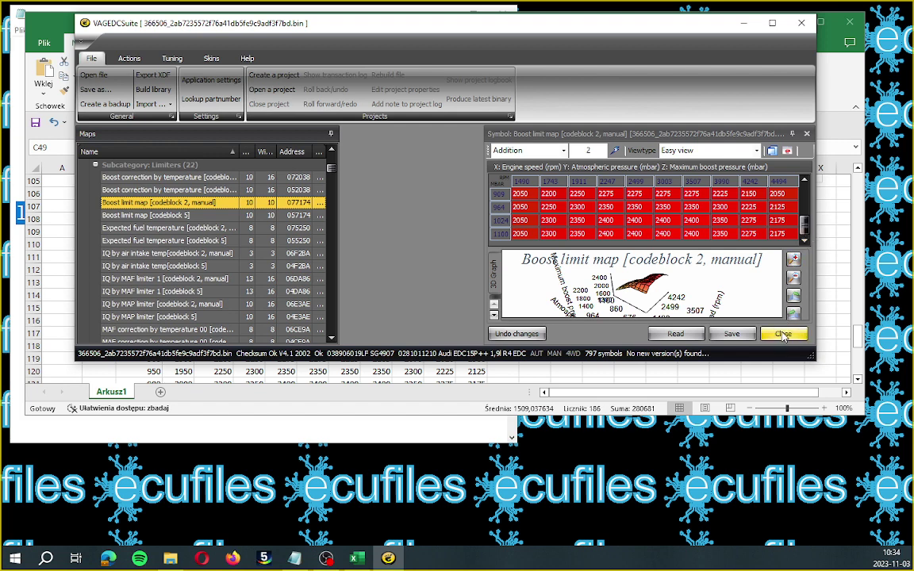
click(783, 334)
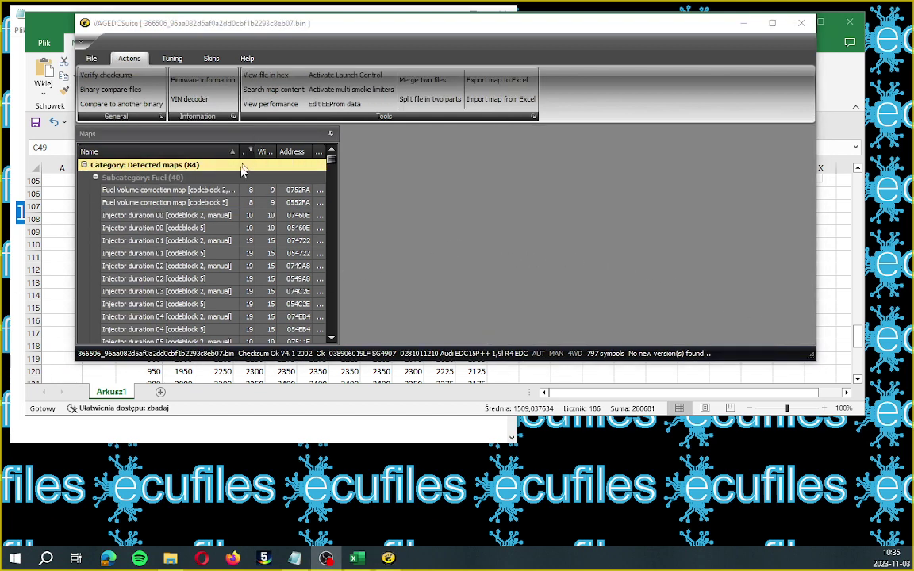
Inspect Boost limit map [codeblock 2, manual] in the file starting 366506_96aa082d5af, and close the map.
scroll(225, 207, down, 5)
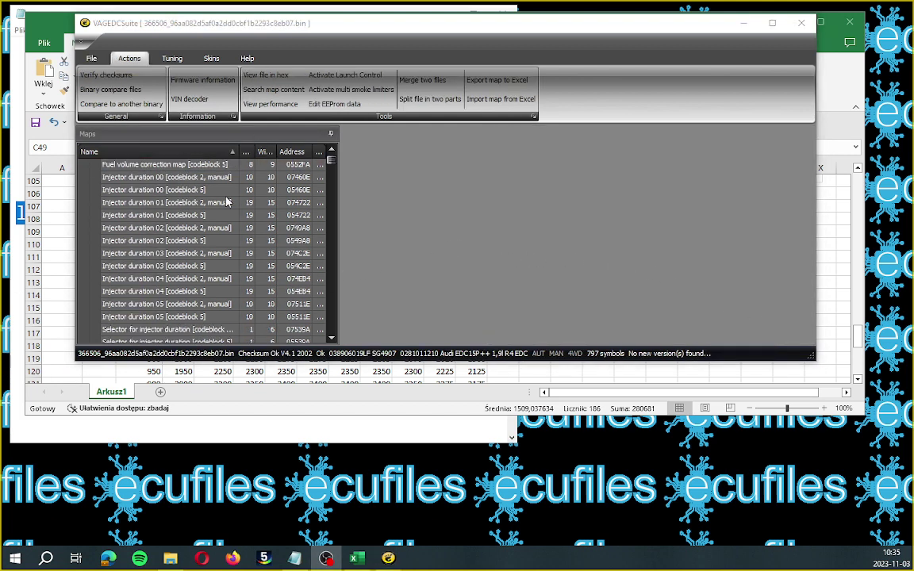
scroll(224, 208, down, 6)
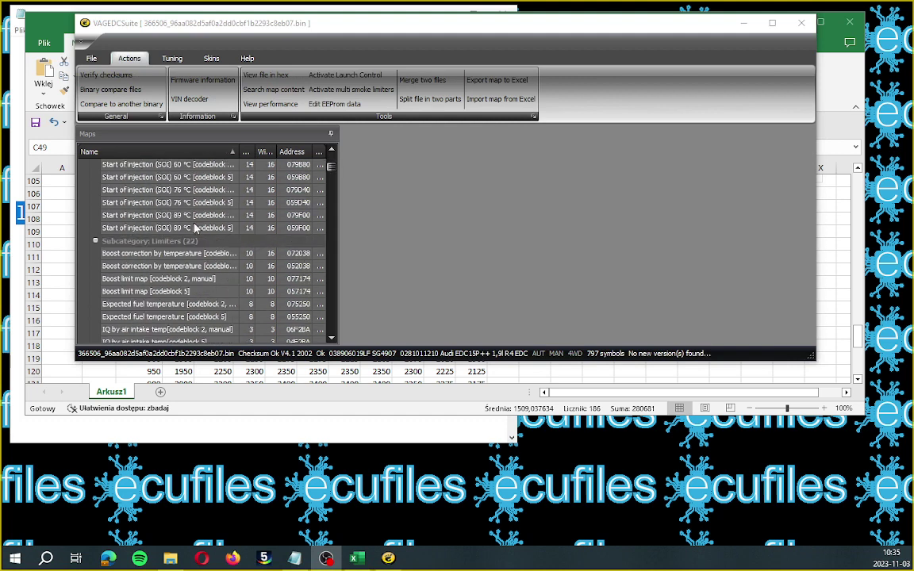
scroll(195, 230, up, 10)
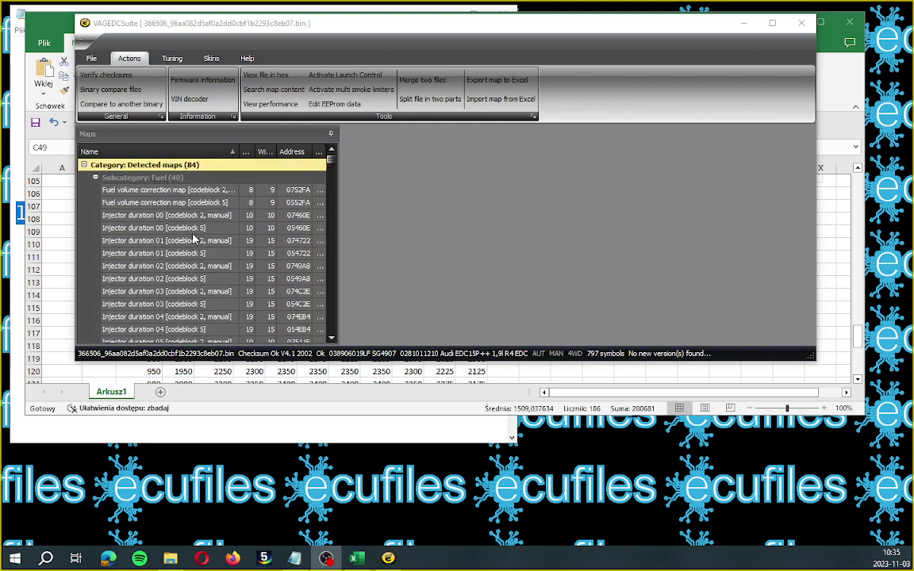
scroll(193, 238, down, 4)
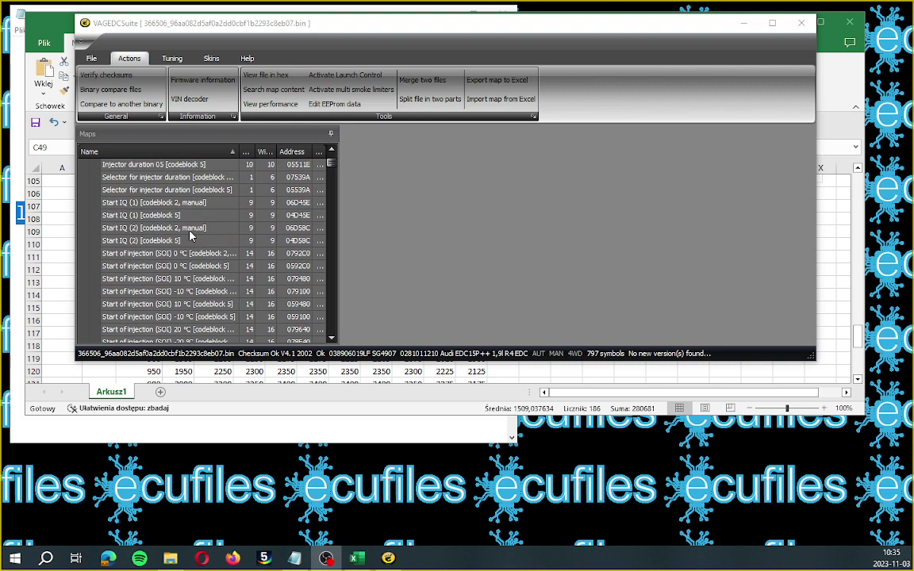
scroll(190, 235, down, 8)
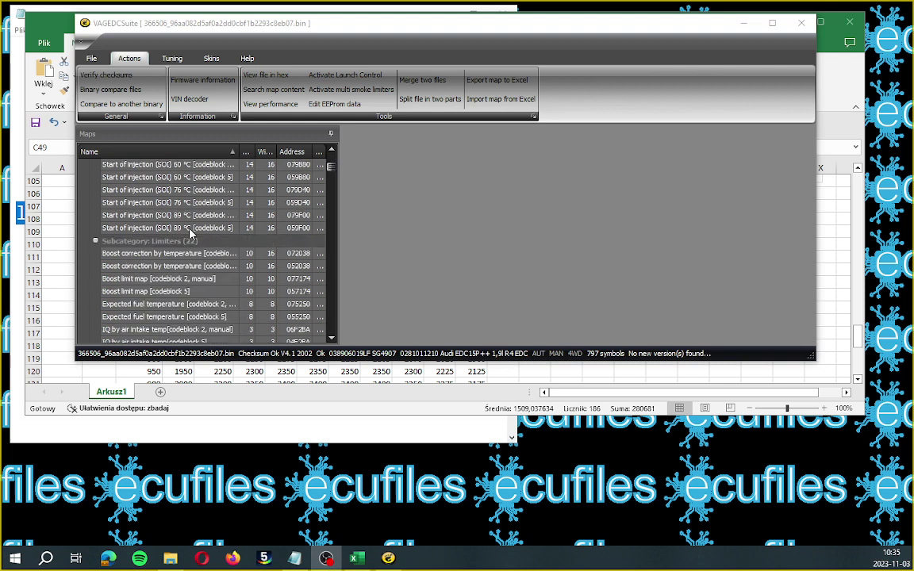
double_click(120, 279)
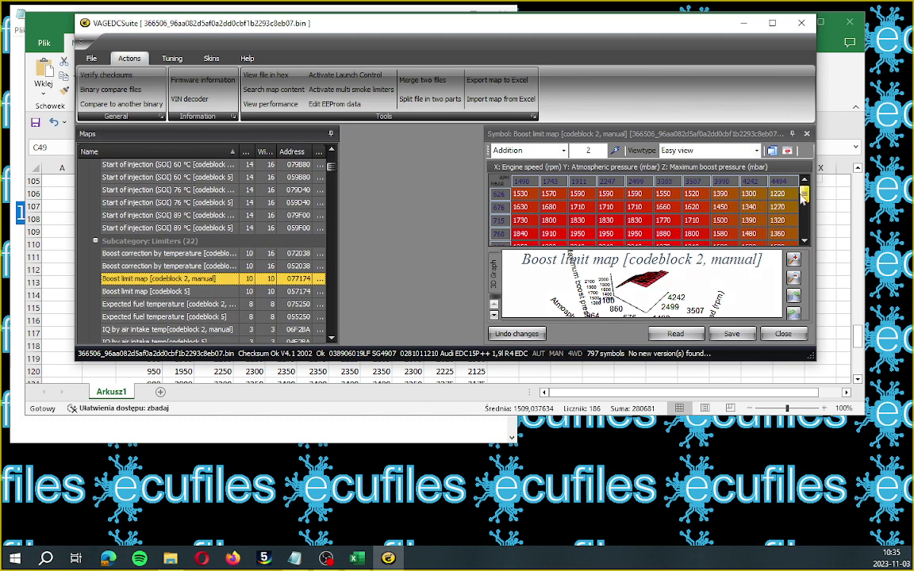
scroll(802, 198, down, 3)
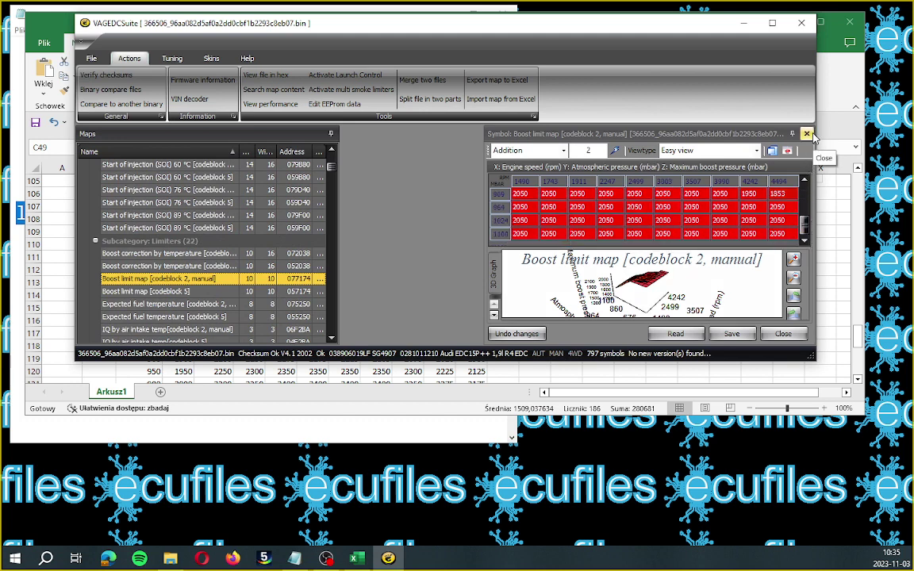
click(807, 134)
Export Boost limit map [codeblock 2, manual] to Excel and copy the range A2:K12 from the exported workbook.
right_click(140, 281)
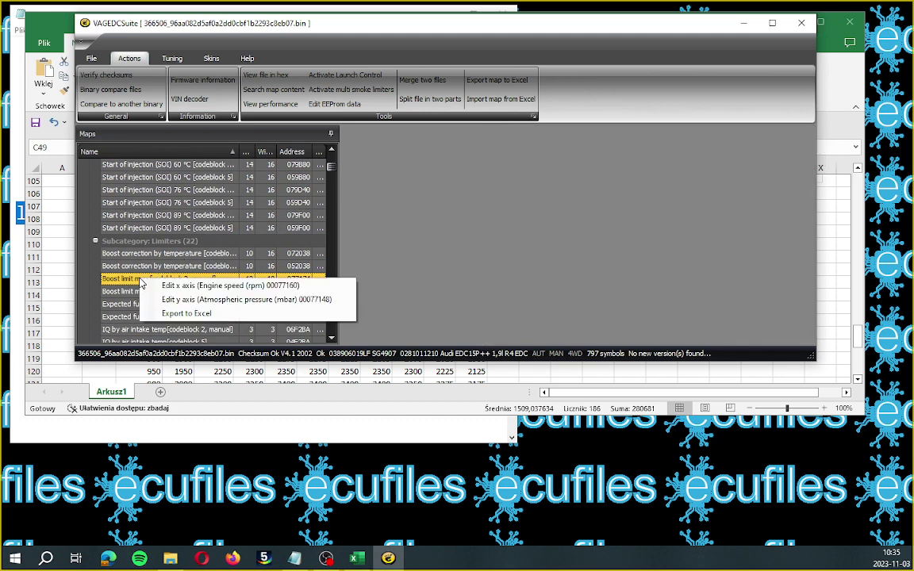
click(169, 316)
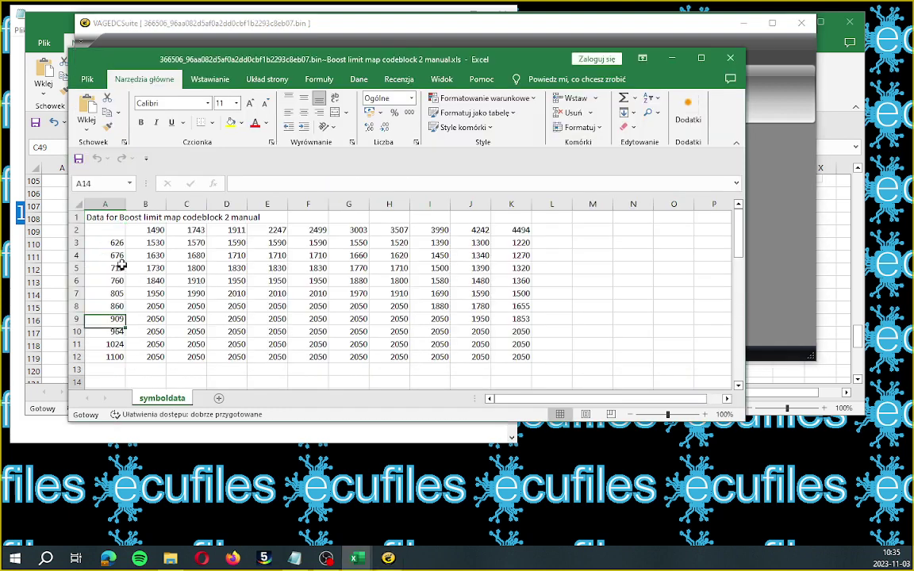
drag(114, 232, 522, 357)
right_click(329, 292)
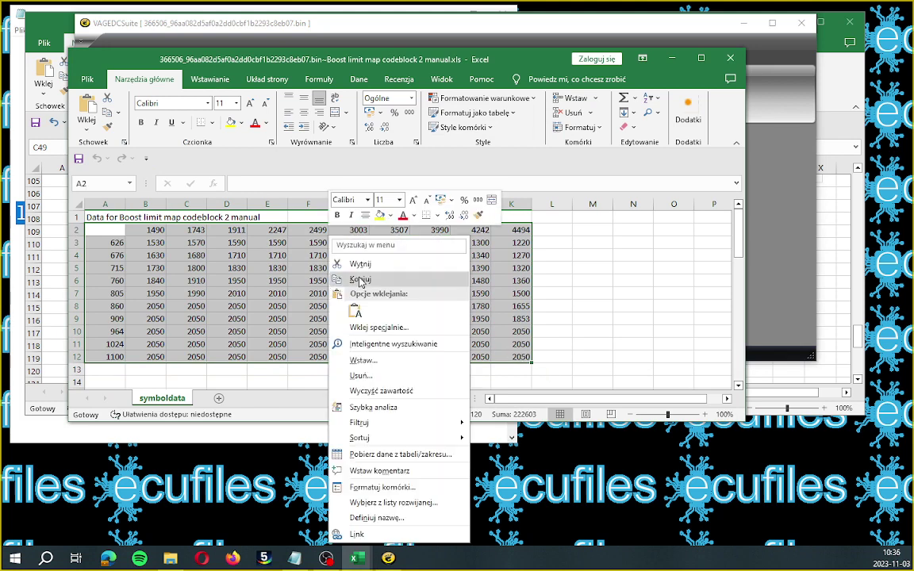
click(361, 280)
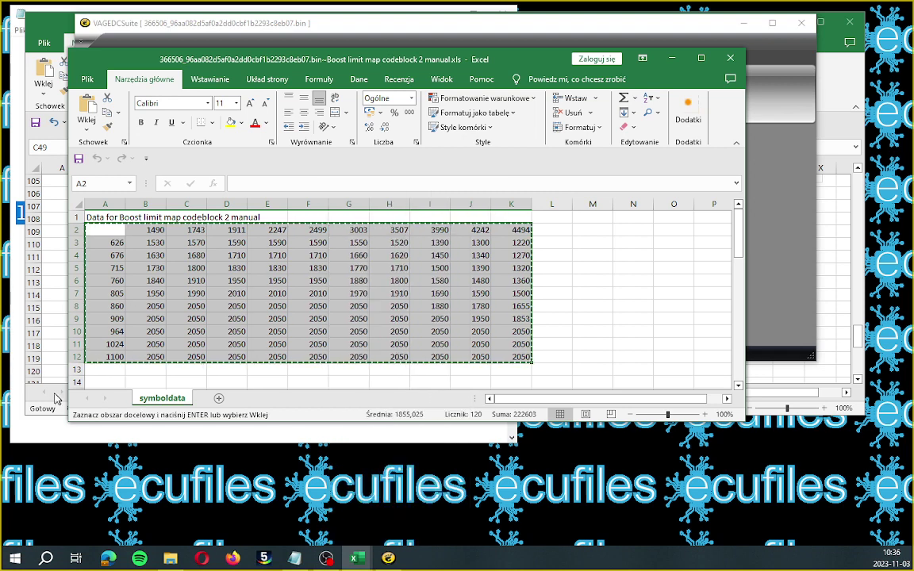
Return to the calc — kopia.xlsx workbook and paste the copied boost limit map over the stock table starting at C112.
click(51, 323)
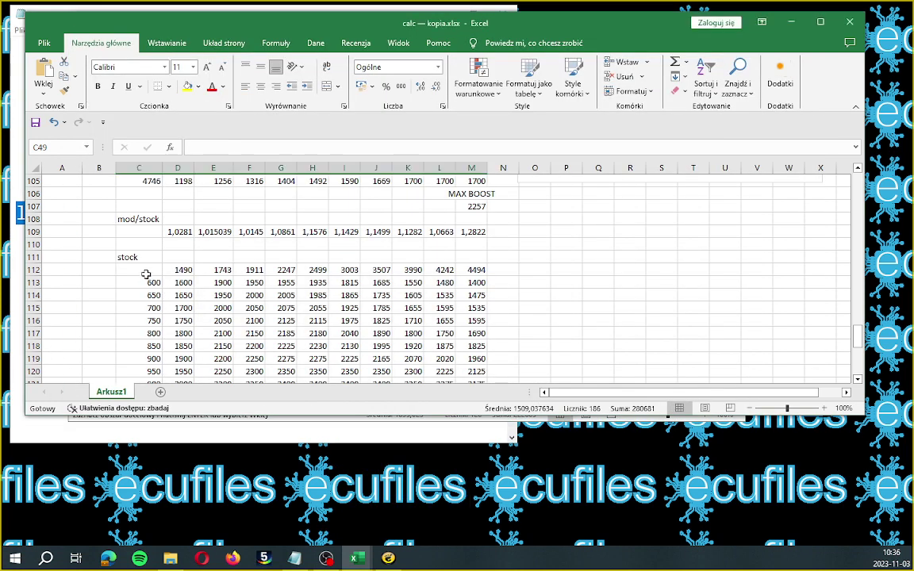
click(146, 271)
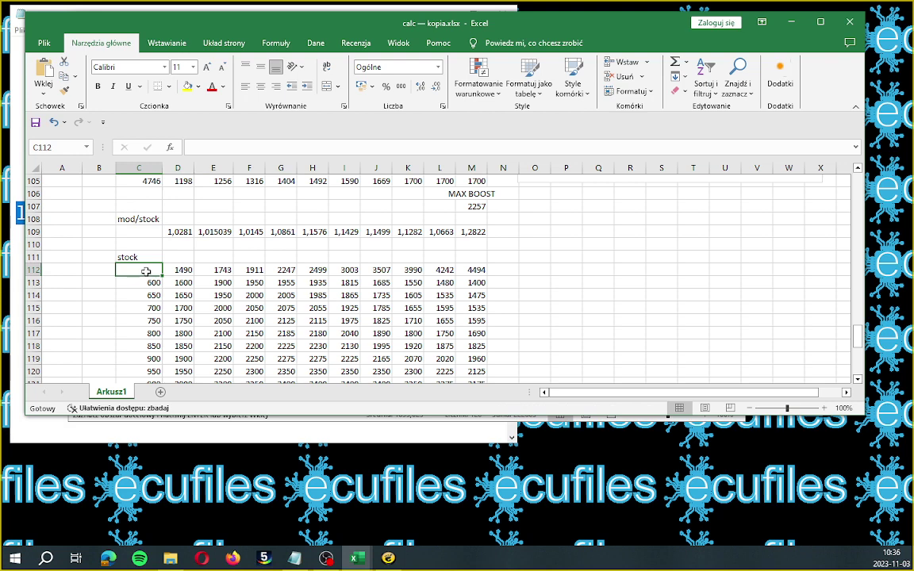
key(ctrl+v)
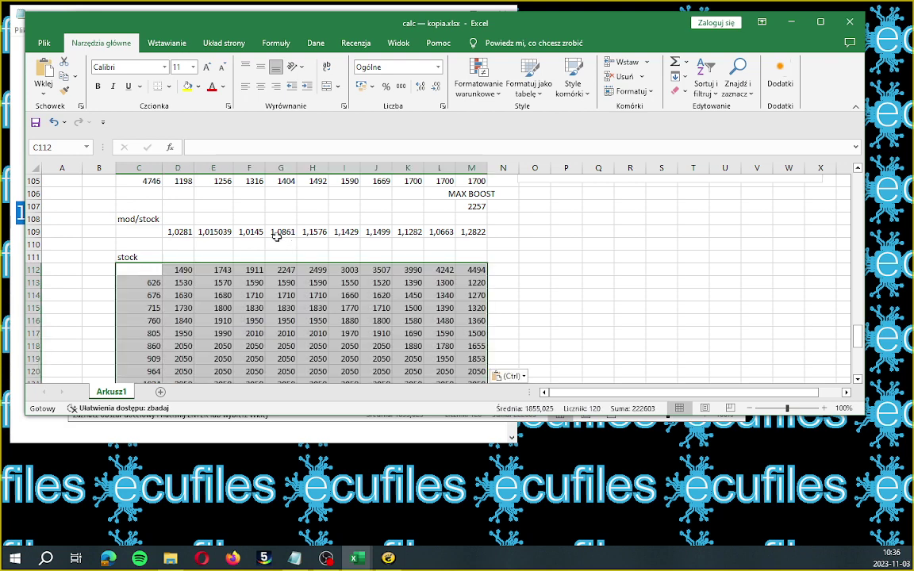
Review the mod/copy table and SVBL row, and open SVBL Boost limiter [codeblock 2, manual] in VAGEDCSuite to read its value.
scroll(300, 292, down, 3)
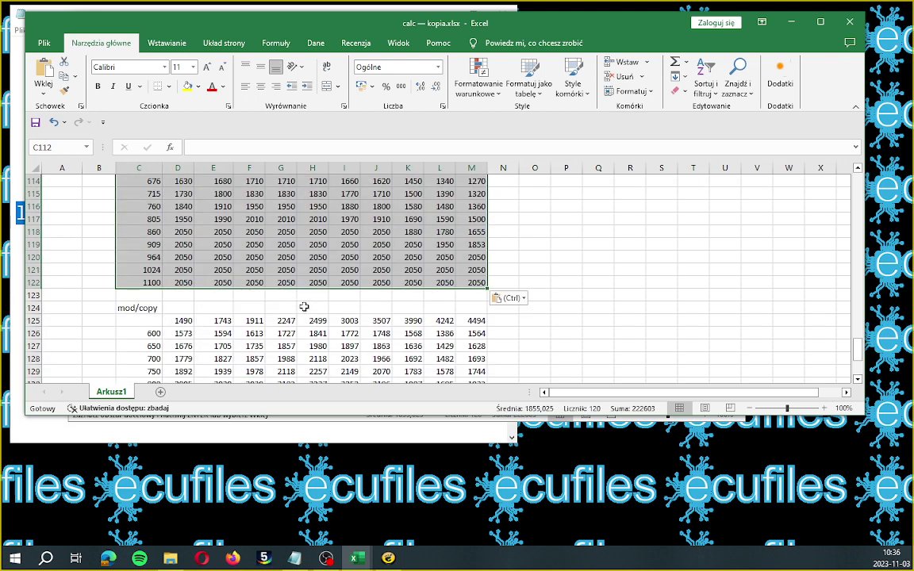
scroll(306, 307, down, 3)
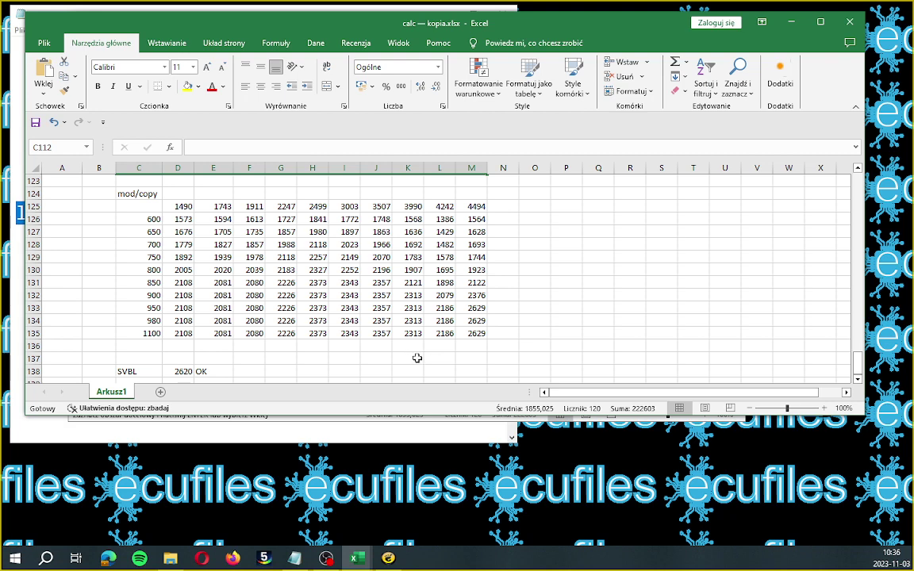
scroll(417, 358, down, 1)
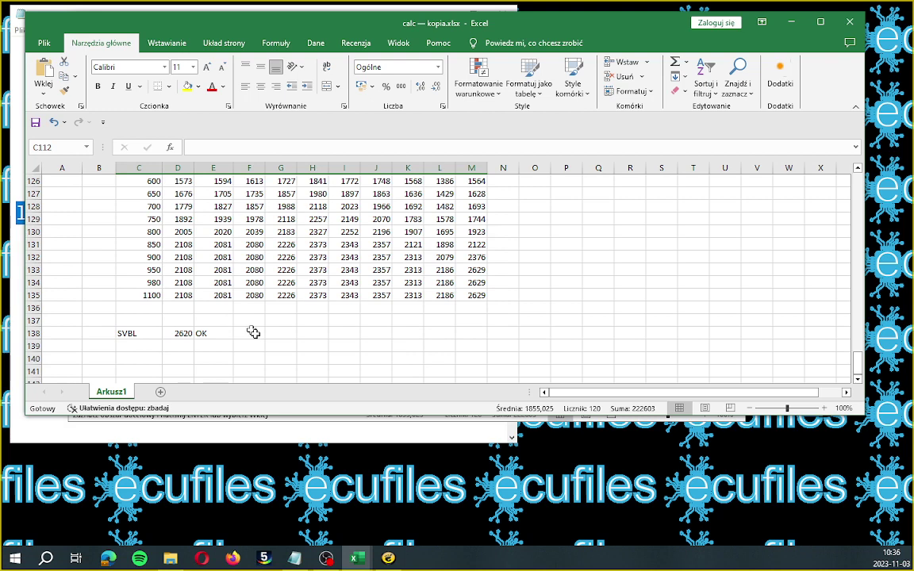
click(388, 558)
scroll(178, 290, down, 5)
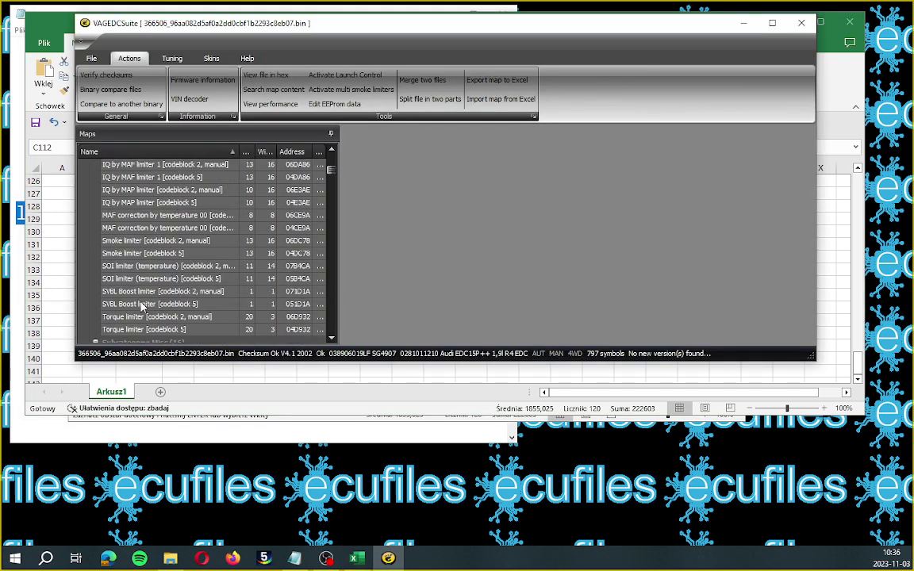
click(150, 294)
double_click(151, 294)
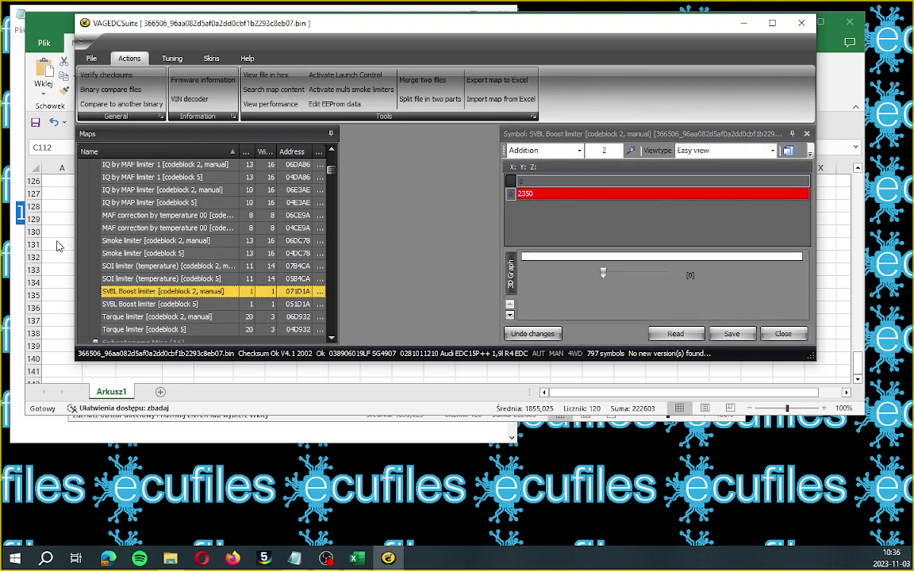
Return to the calc — kopia.xlsx workbook and set the SVBL value in D138 to 2350.
click(54, 221)
click(178, 334)
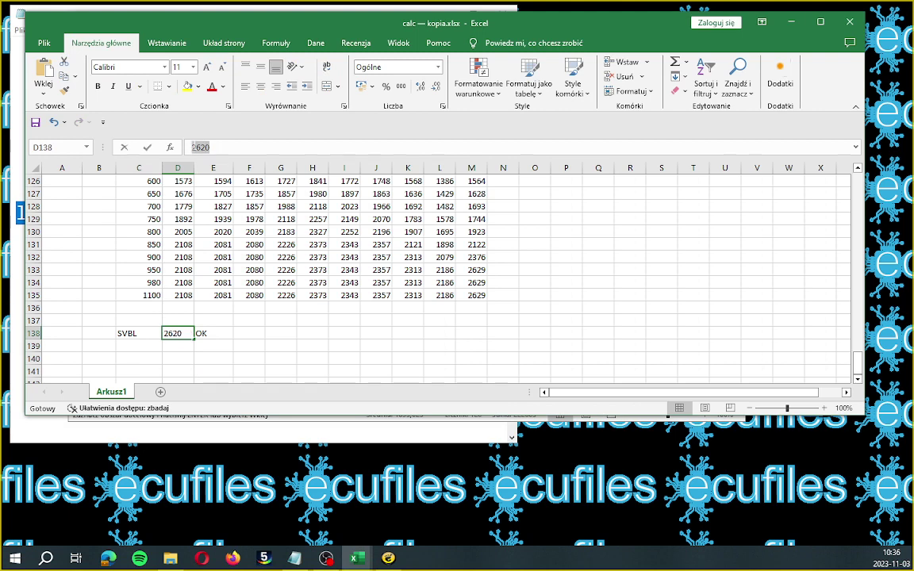
double_click(181, 147)
text(23)
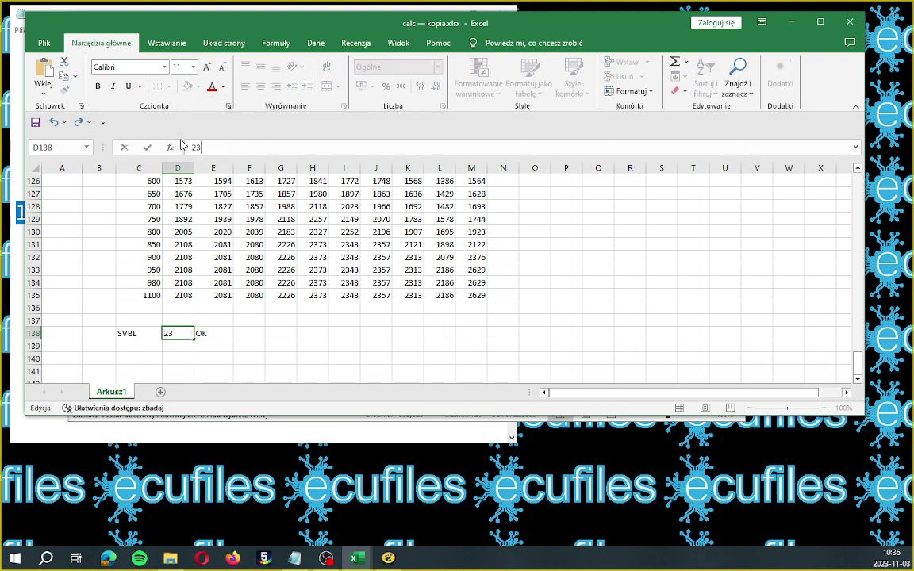
text(50)
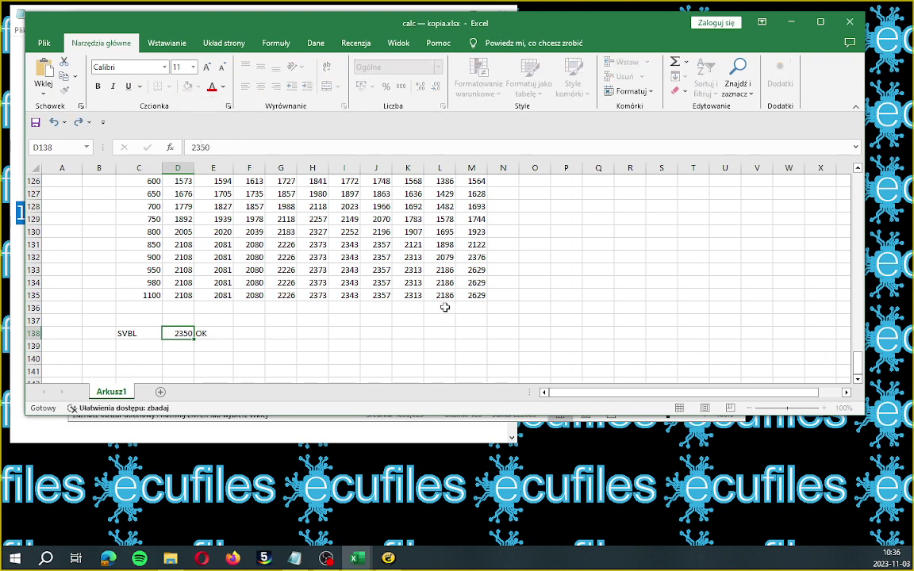
key(Tab)
scroll(527, 282, up, 4)
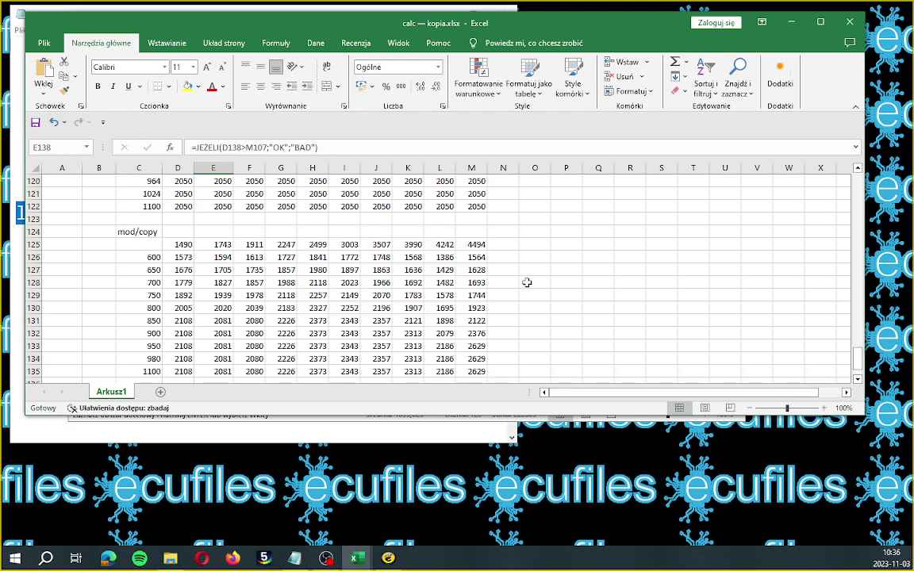
Review the max boost value, stock and mod/copy tables, SVBL check and boost chart in the calculator sheet.
scroll(527, 282, up, 3)
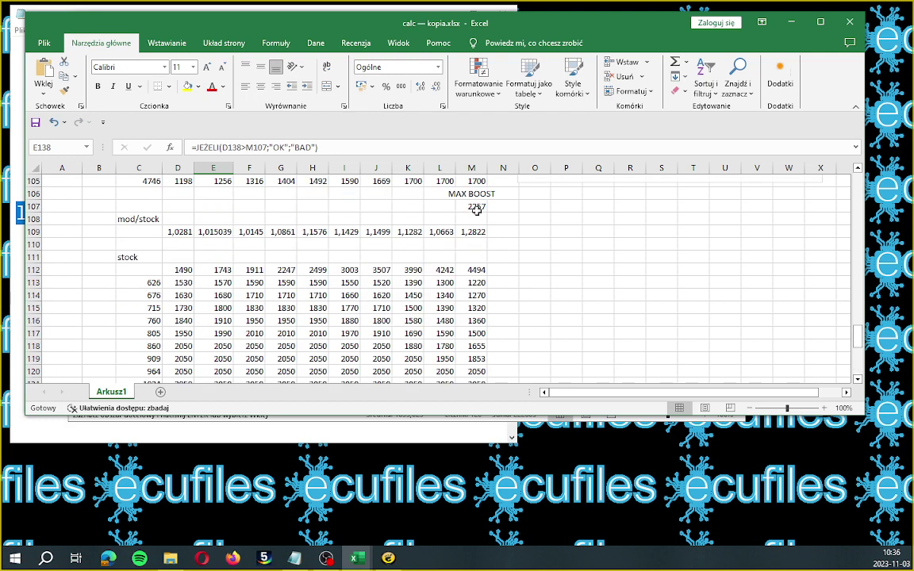
scroll(400, 283, down, 1)
scroll(401, 283, down, 5)
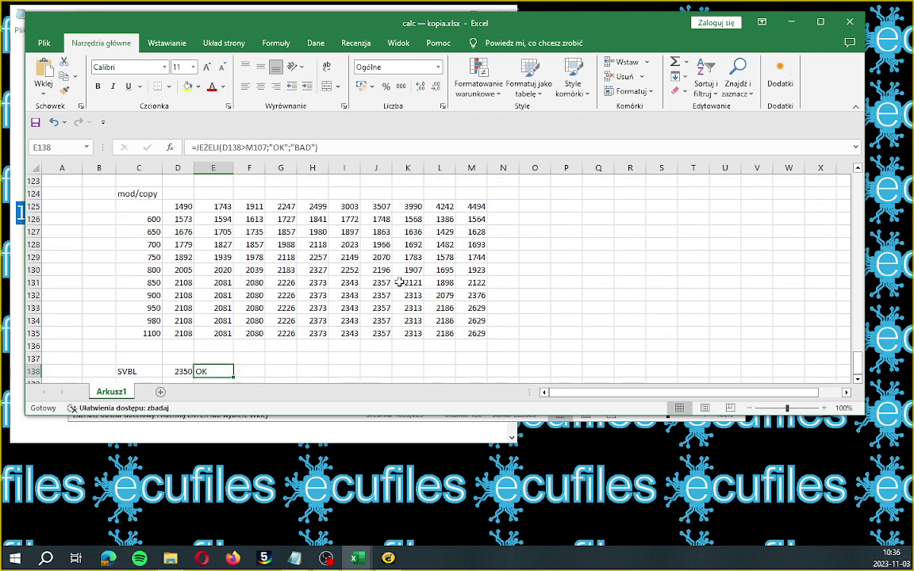
scroll(399, 283, down, 1)
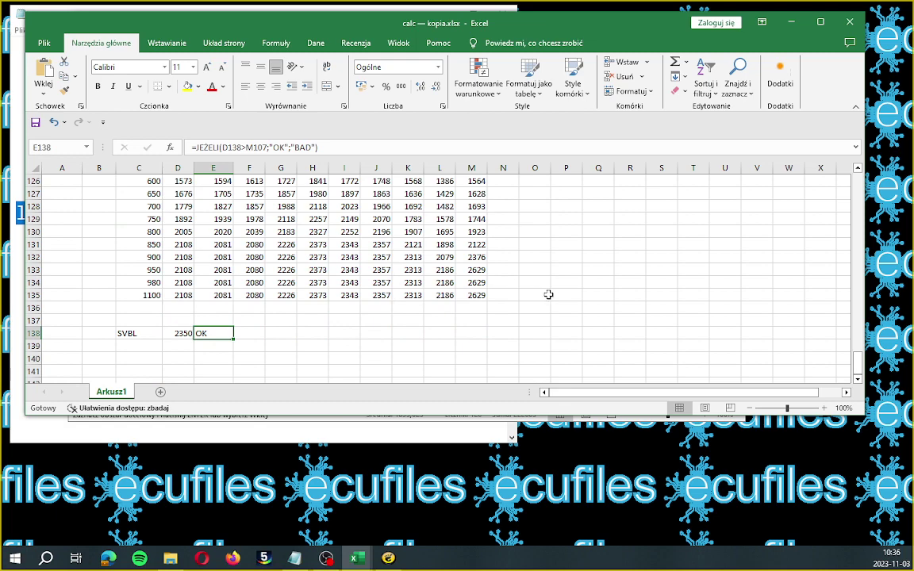
scroll(547, 295, up, 3)
scroll(548, 295, up, 3)
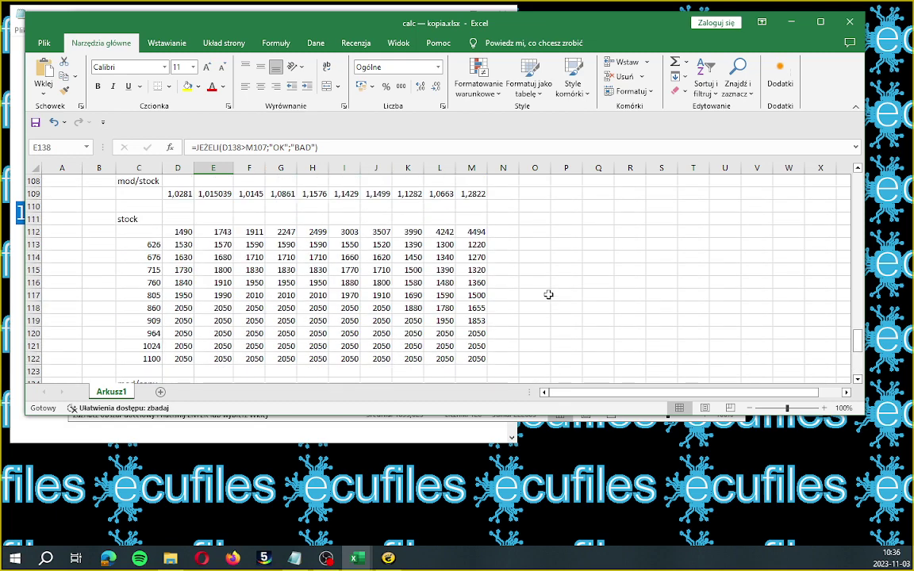
scroll(549, 294, up, 6)
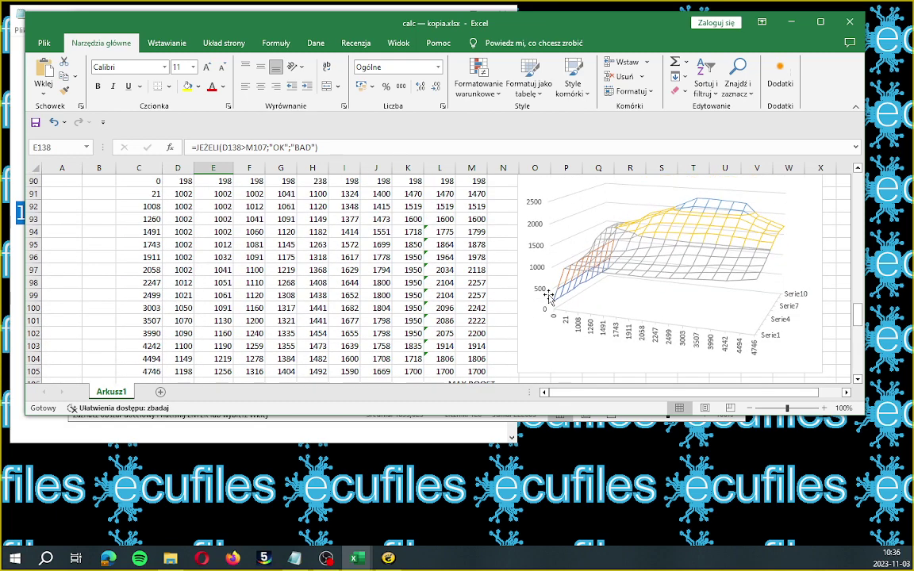
Switch to the Notepad notes and delete the closing lines "thats all for today" and "GOODLUCK :)".
click(370, 434)
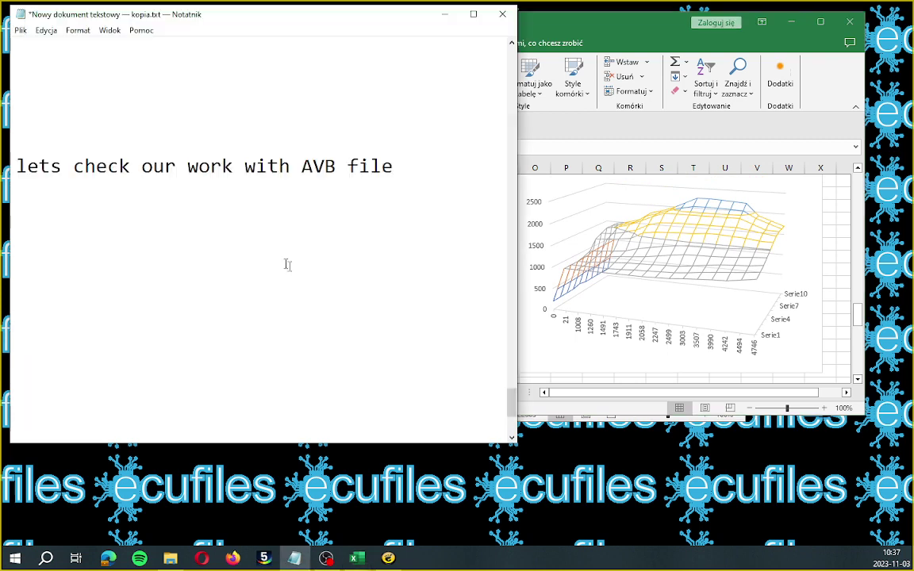
scroll(260, 238, down, 3)
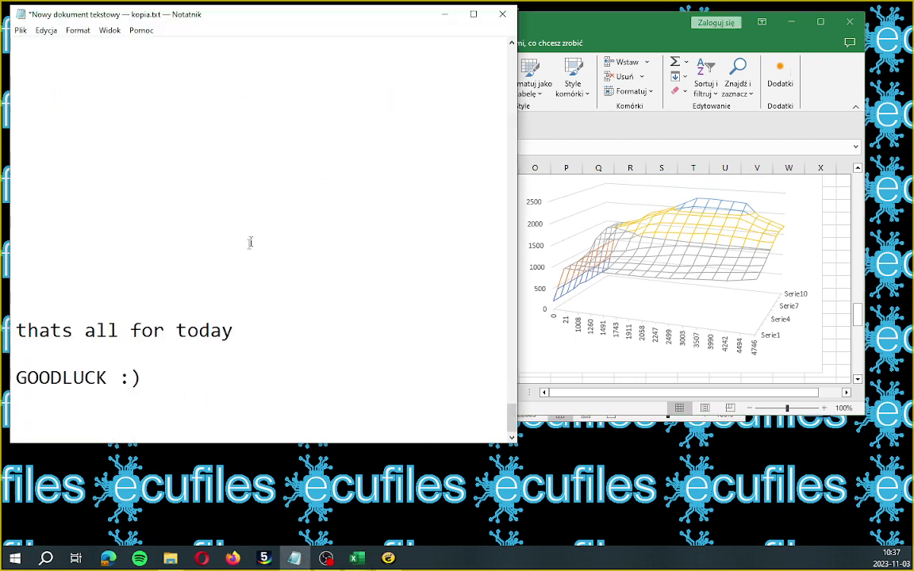
drag(20, 331, 16, 403)
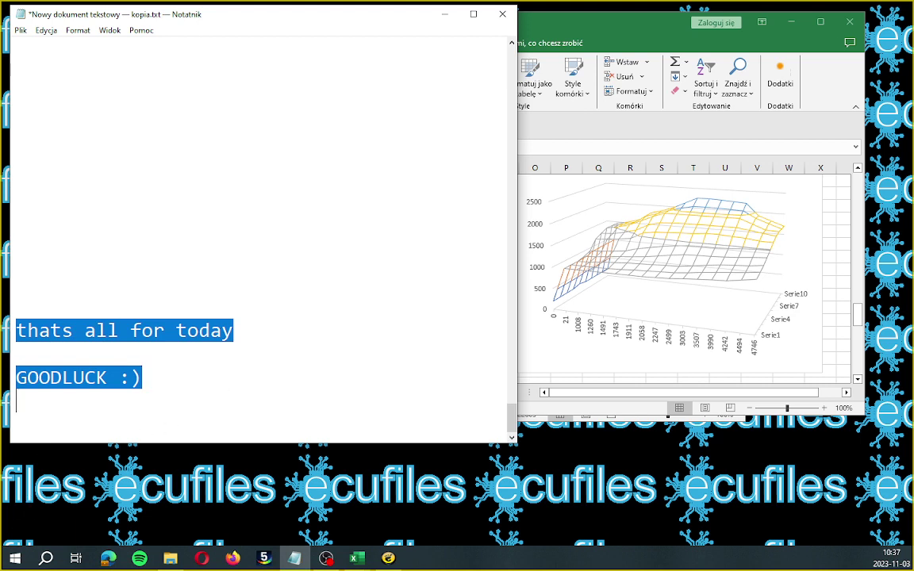
key(Delete)
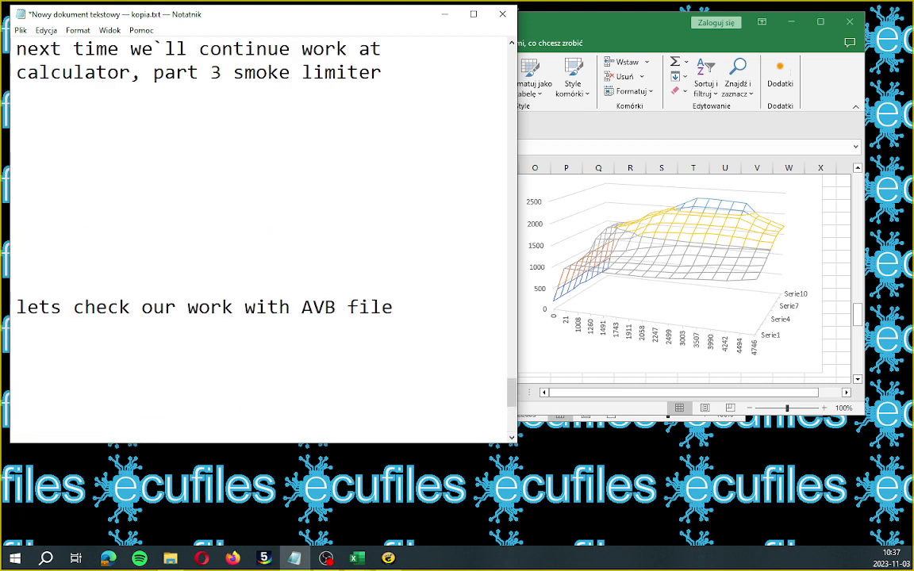
Copy the lines "for files please visit:" and "ecufiles.com.pl" from the notes below the SVBL comparison instruction.
scroll(262, 238, up, 7)
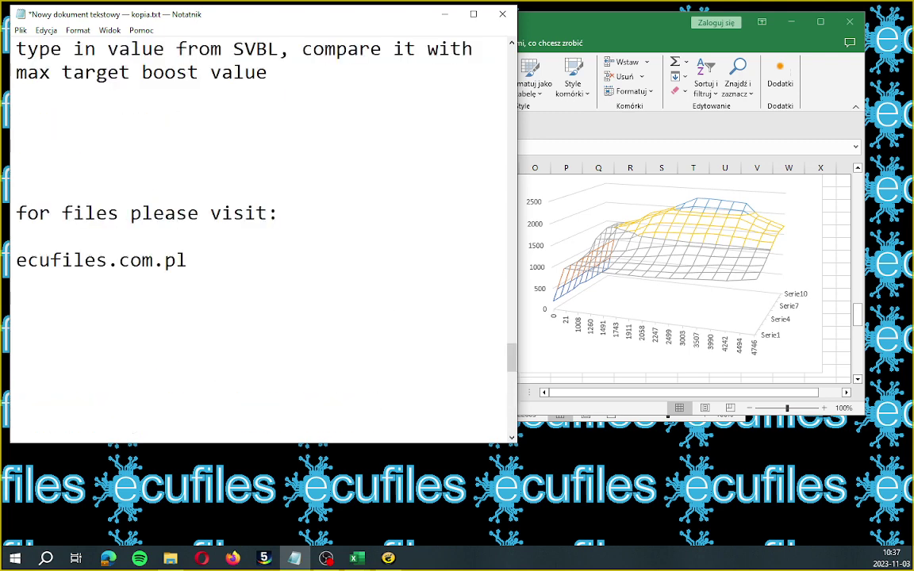
scroll(262, 238, down, 1)
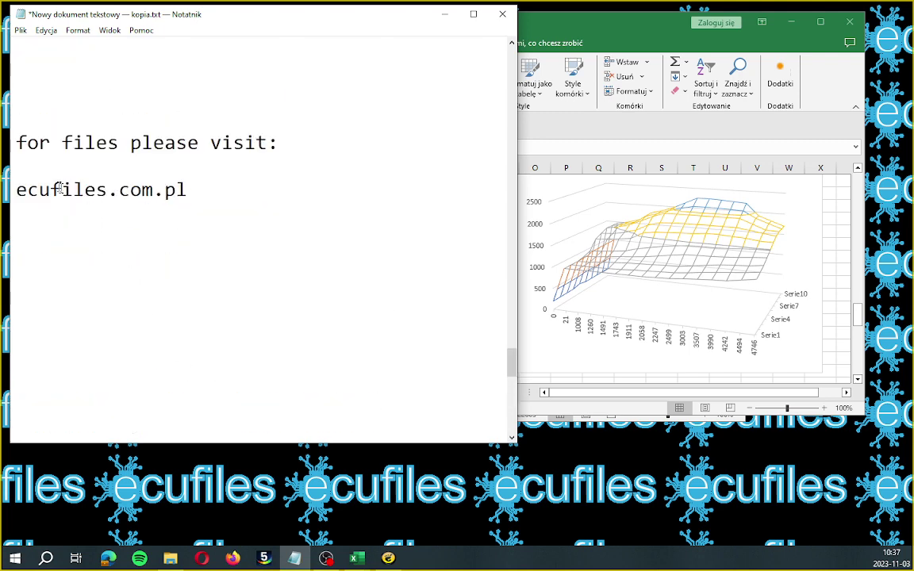
drag(15, 144, 15, 214)
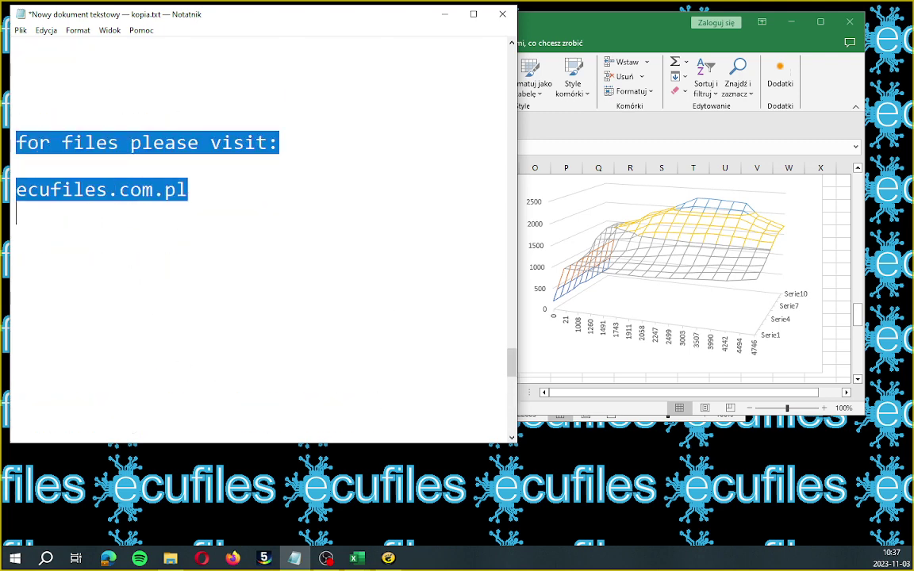
key(ctrl+c)
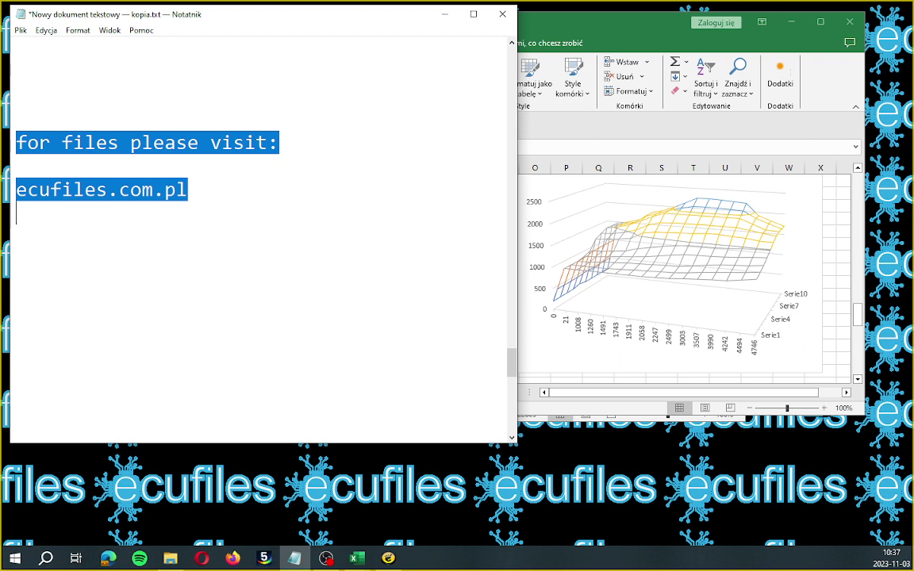